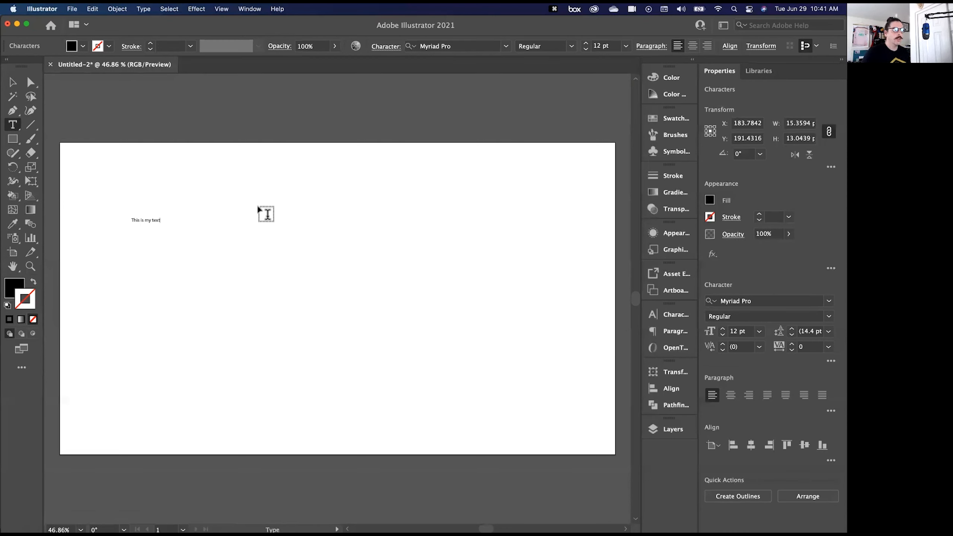
- Add a second line reading "enter down" below "This is my text" and finish editing the text
key("Return")
type("enter d")
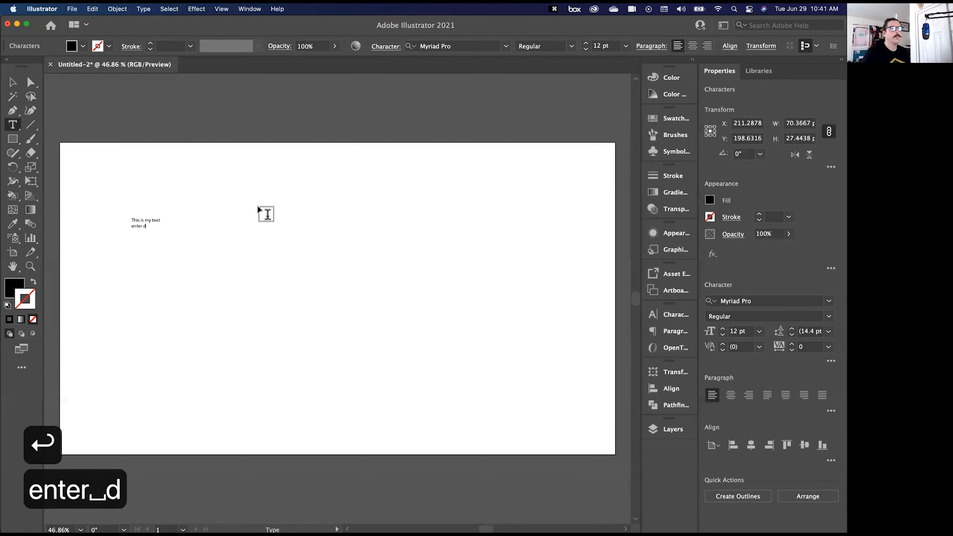
type("own")
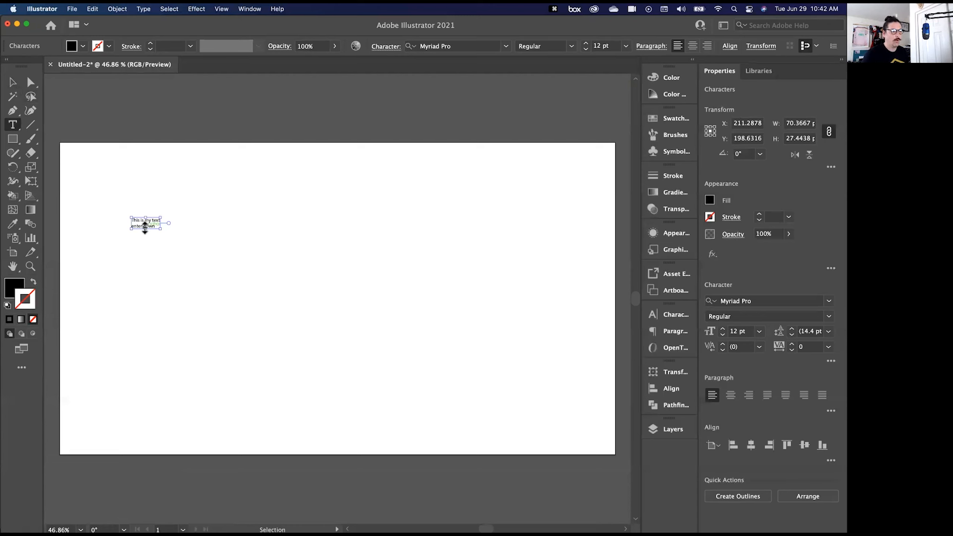
left_click_drag(132, 225, 153, 265)
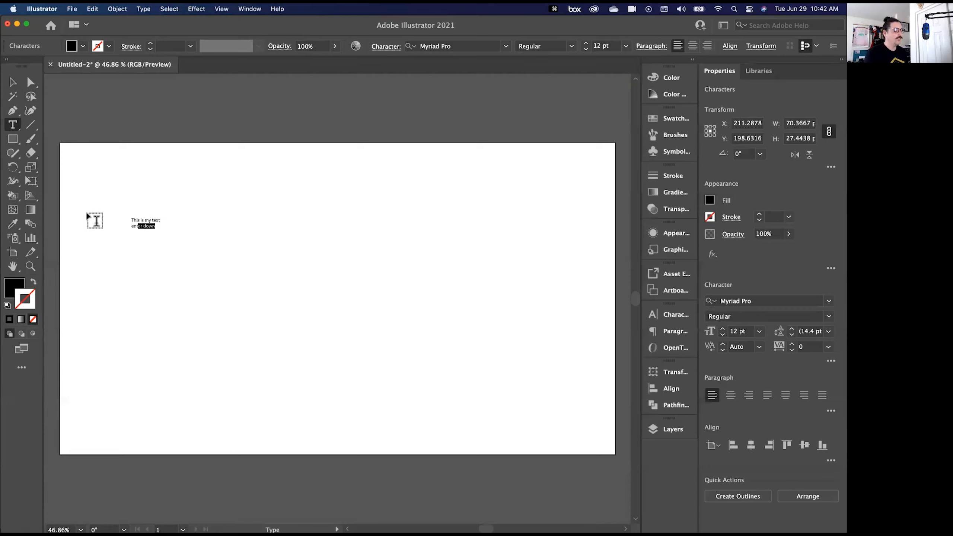
key("Escape")
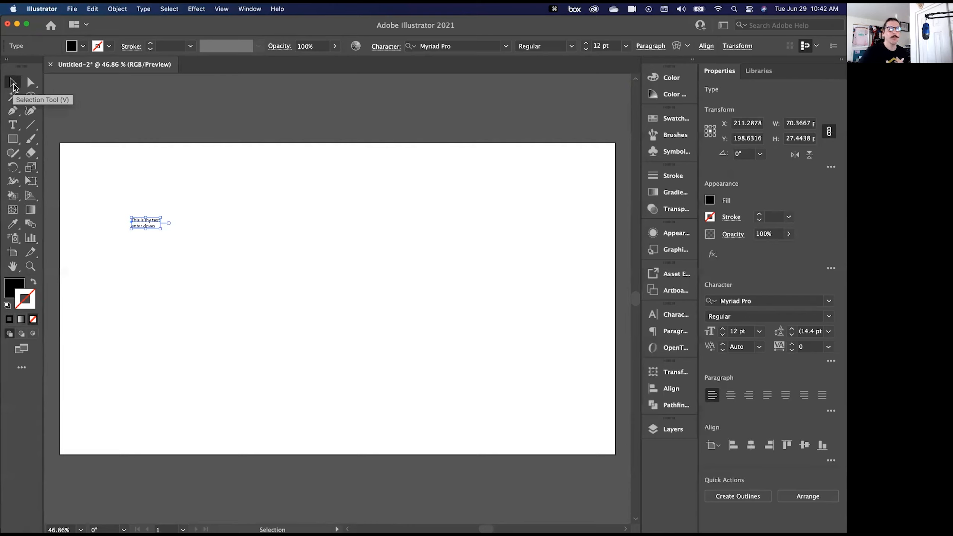
- Move the two-line text object up and to the right, to about X 296, Y 170
left_click_drag(137, 227, 176, 214)
left_click(319, 336)
left_click(355, 223)
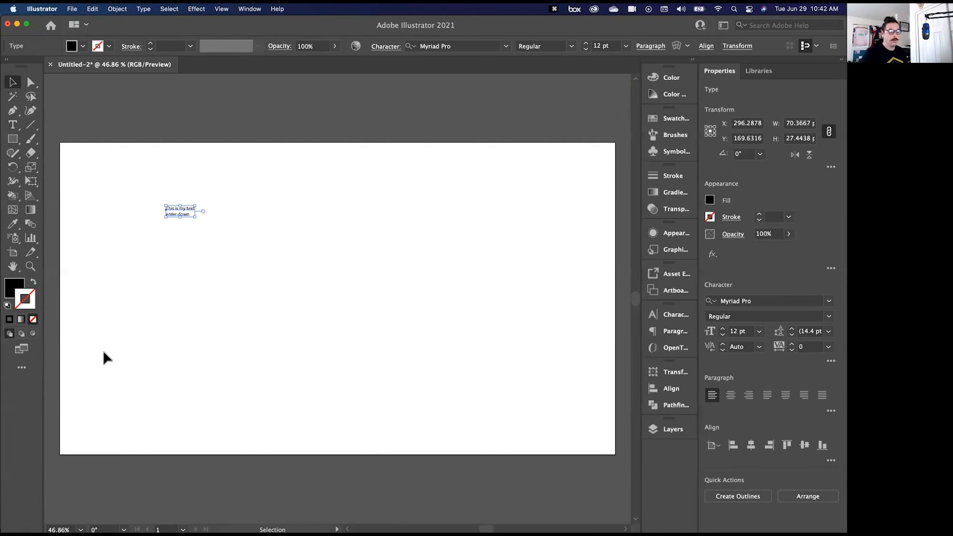
- Examine the text object at several zoom levels, up close and farther out, and finish with the whole artboard fitted in view
key("super+equal")
key("super+equal")
key("super+equal")
key("super+equal")
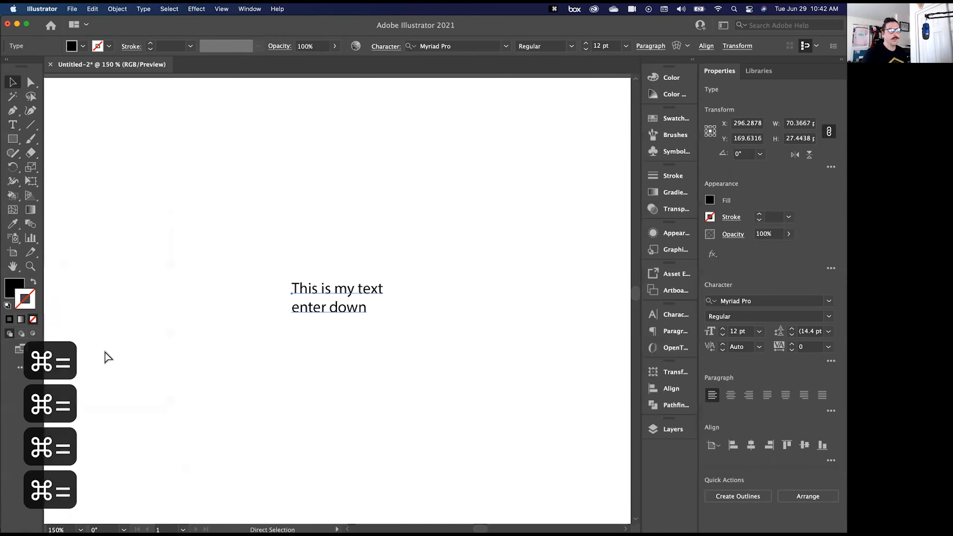
key("super+minus")
key("super+minus")
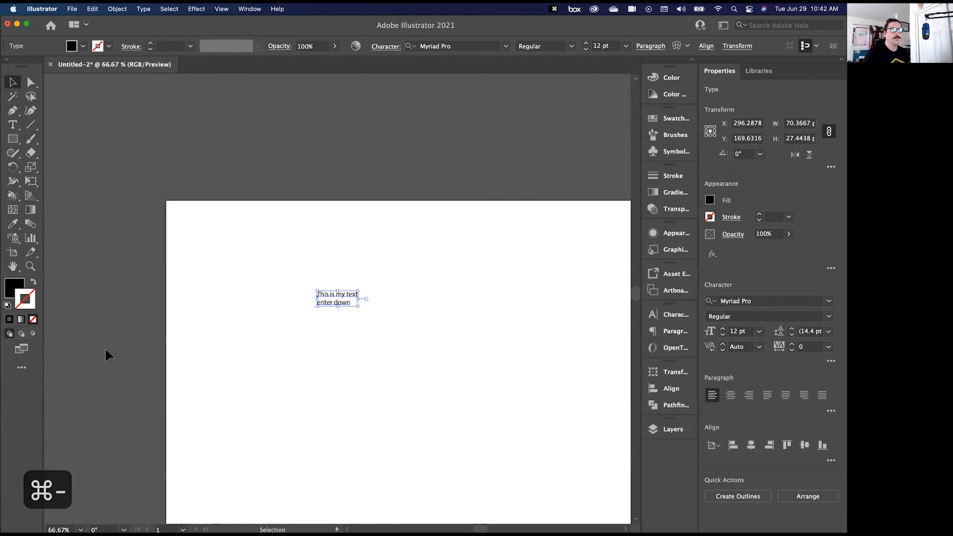
key("super+equal")
key("super+equal")
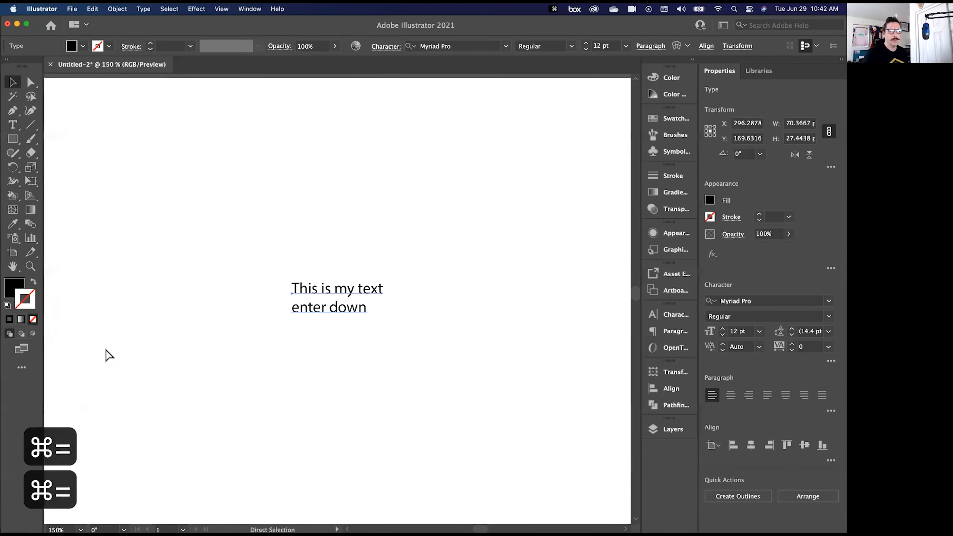
key("super+equal")
key("super+equal")
key("super+minus")
key("super+minus")
key("super+minus")
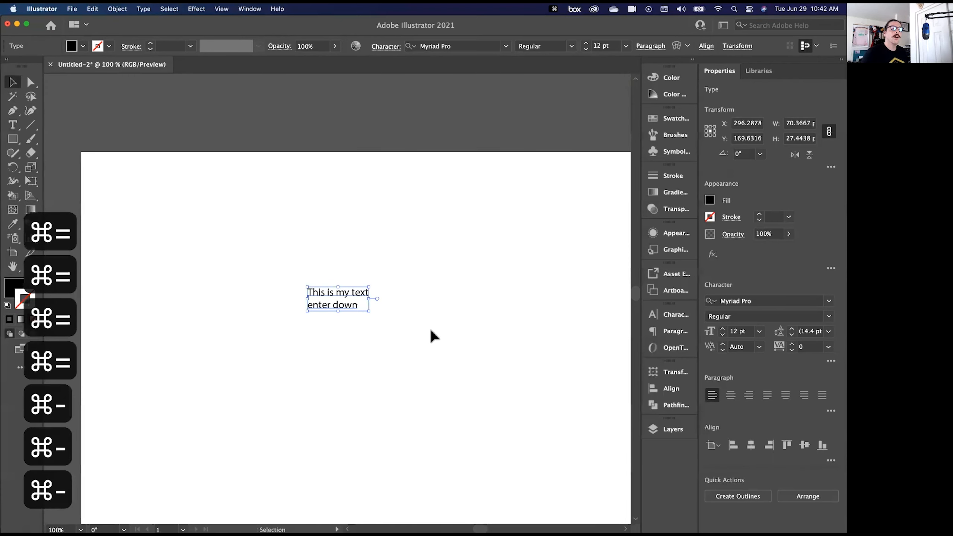
key("super+0")
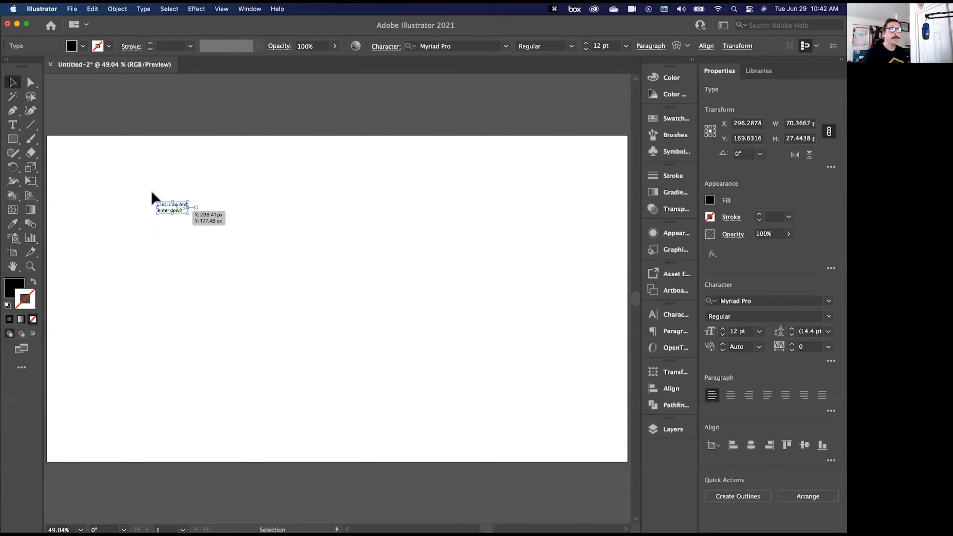
- Scale the text object up proportionally to about 985 px wide and move it closer to the artboard's left edge
left_click_drag(186, 213, 524, 371)
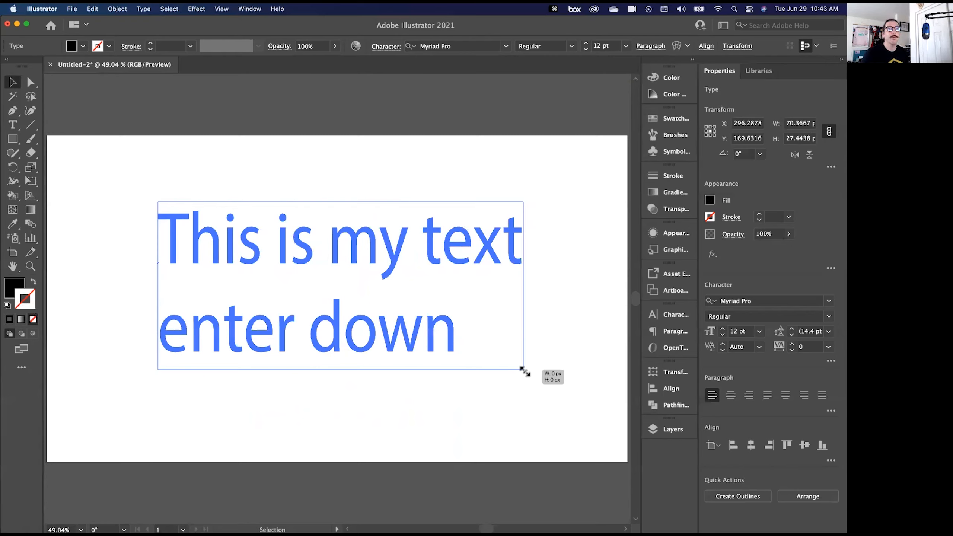
left_click_drag(524, 371, 548, 398)
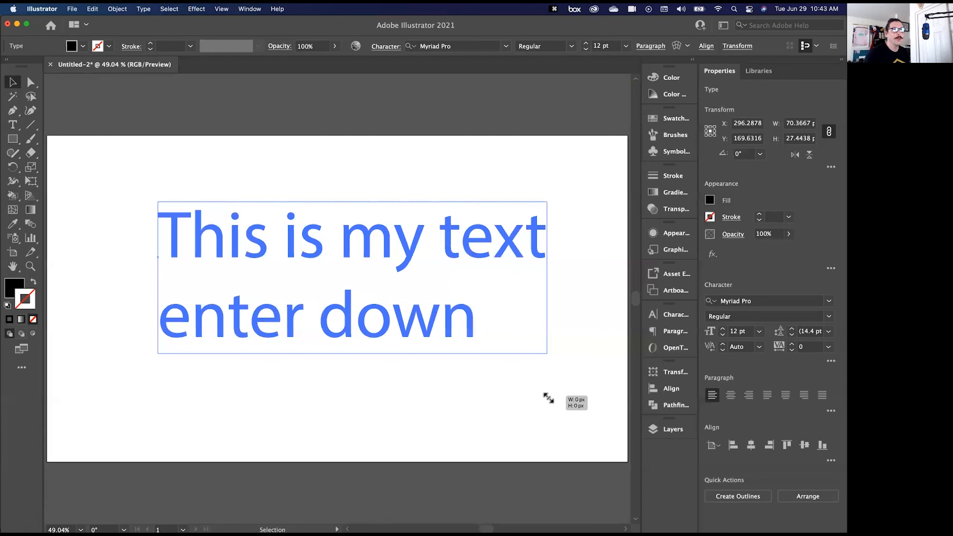
left_click_drag(549, 398, 574, 405)
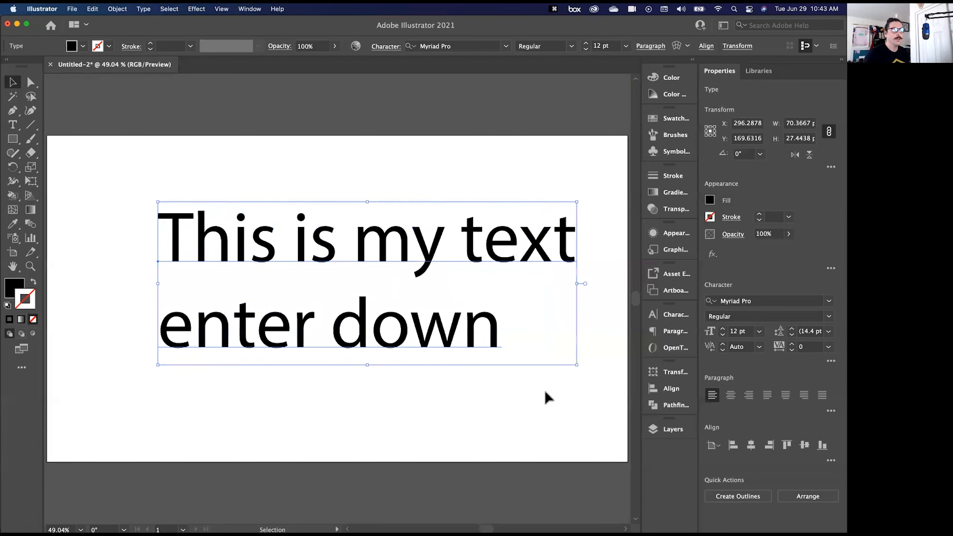
left_click_drag(253, 251, 197, 249)
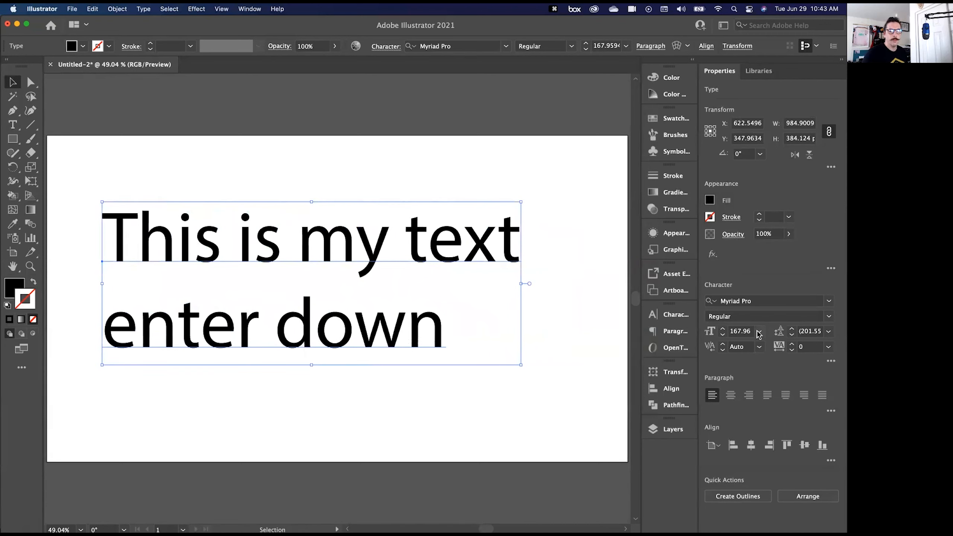
- Reduce the text's font size to 162 pt and set it to the preset 72 pt
left_click(722, 334)
left_click(722, 335)
left_click(722, 334)
left_click(722, 335)
left_click(722, 334)
left_click(722, 335)
left_click(759, 331)
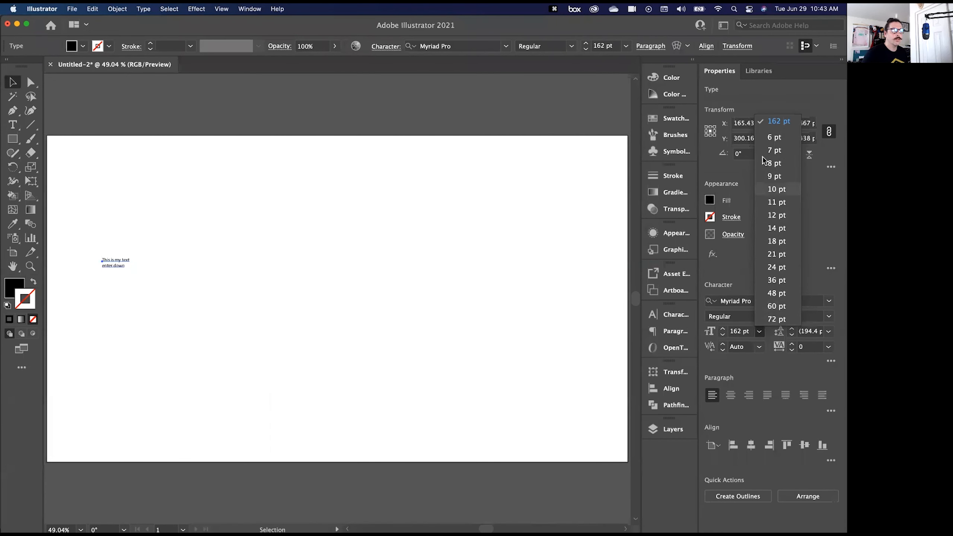
left_click(770, 317)
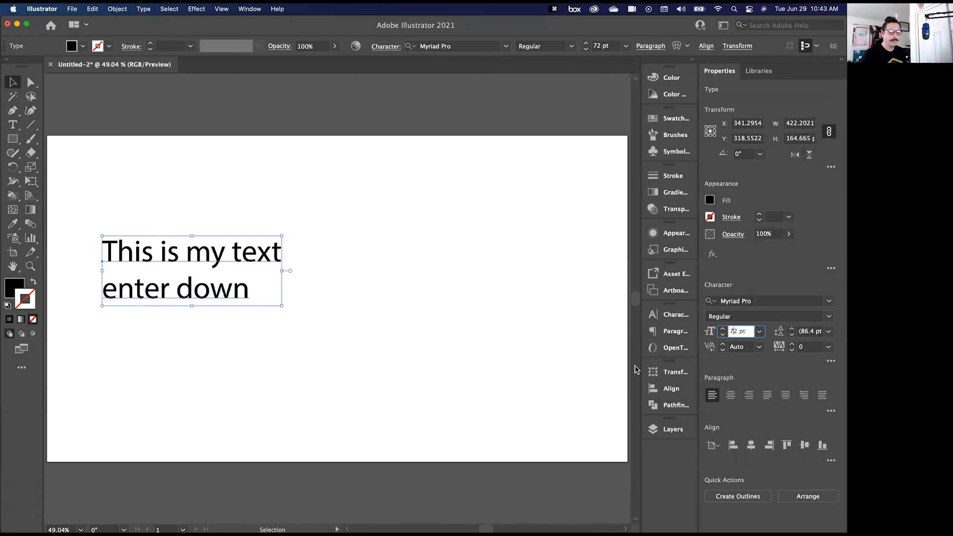
- Raise the text's font size in 1 pt increments to 86 pt
key("Up")
key("Up")
key("Up")
key("Up")
key("Up")
key("Up")
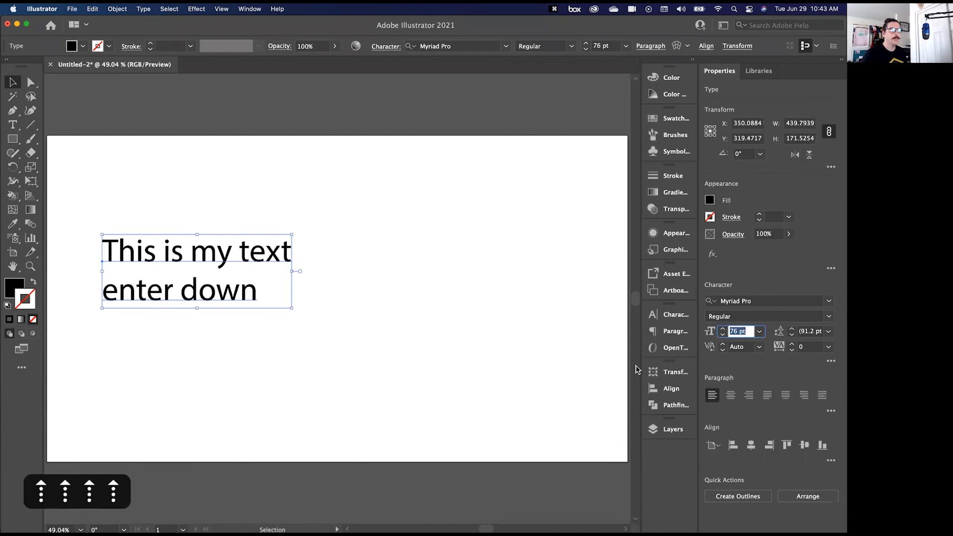
key("Up")
key("Up")
key("Up")
key("Up")
key("Up")
key("Up")
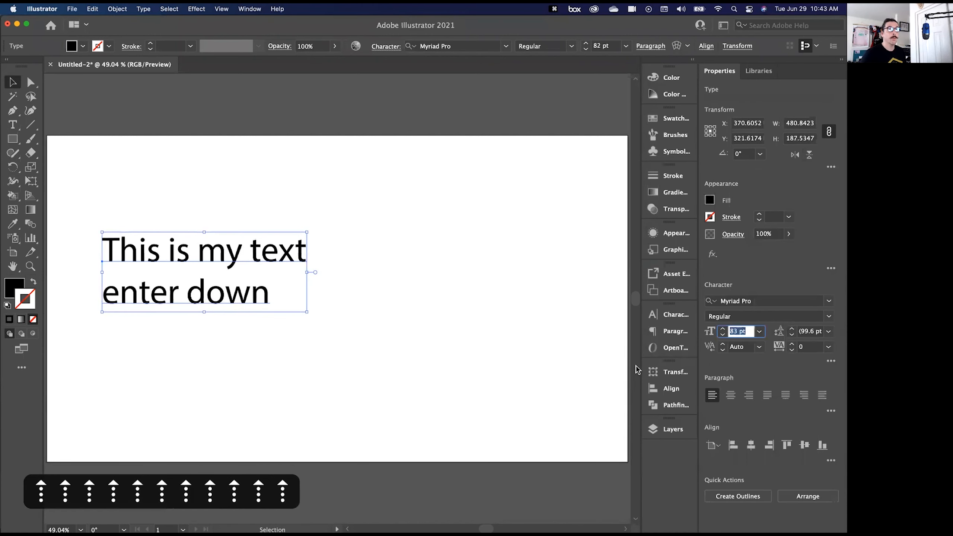
key("Up")
key("Up")
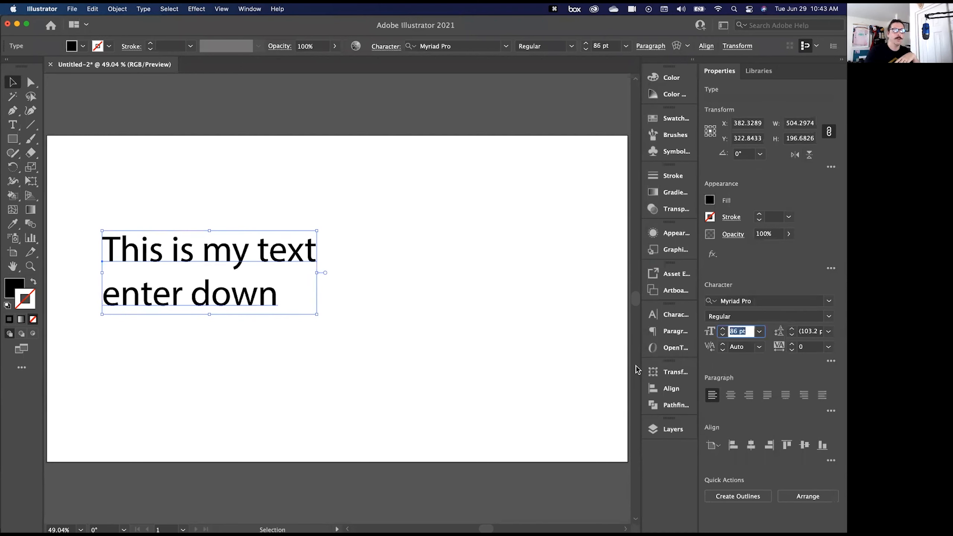
- Adjust the text's font size up and down in 10 pt increments, ending at 180 pt
key("shift")
key("shift+Up")
key("shift+Up")
key("shift+Up")
key("shift+Up")
key("shift+Up")
key("shift+Up")
key("shift+Up")
key("shift+Up")
key("shift+Up")
key("shift+Up")
key("shift+Up")
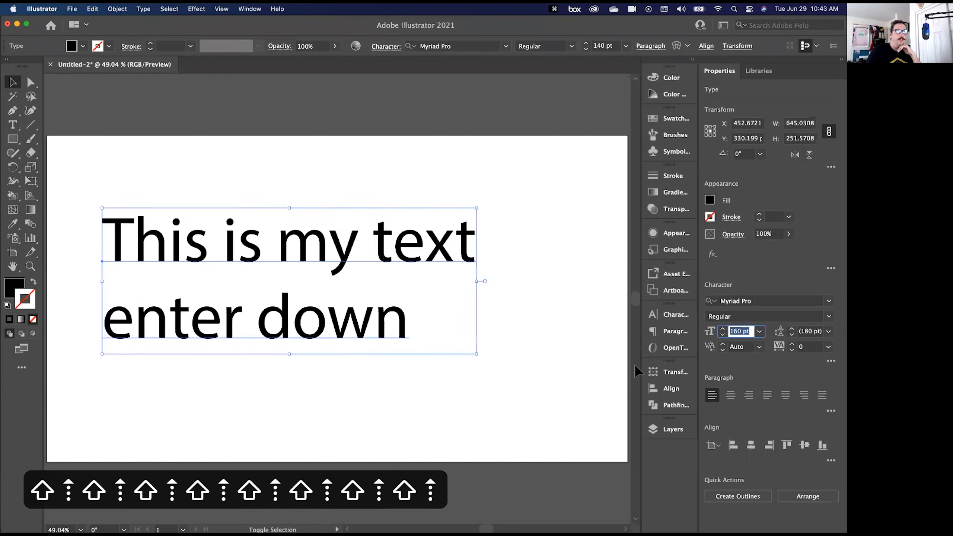
key("shift+Up")
key("shift+Down")
key("shift+Down")
key("shift+Down")
key("shift+Down")
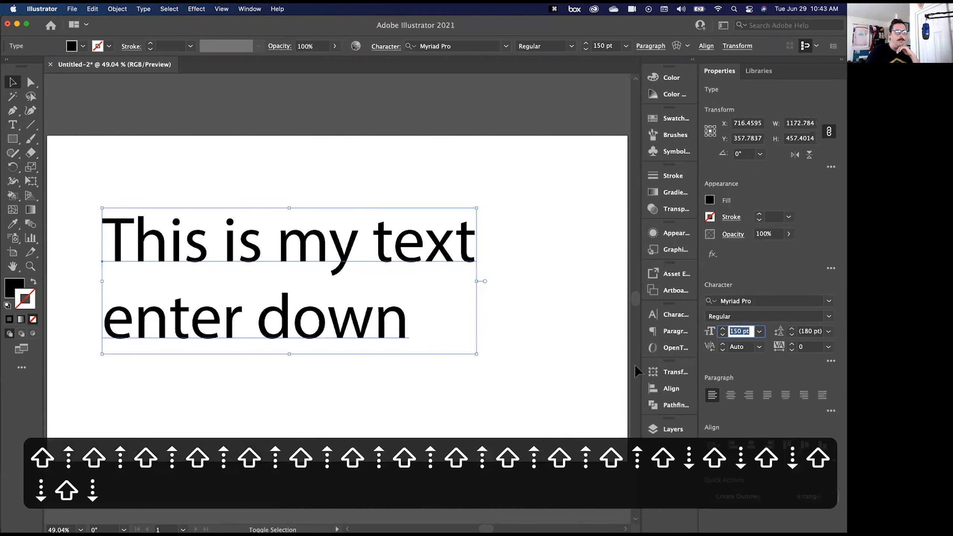
key("shift+Up")
key("shift+Up")
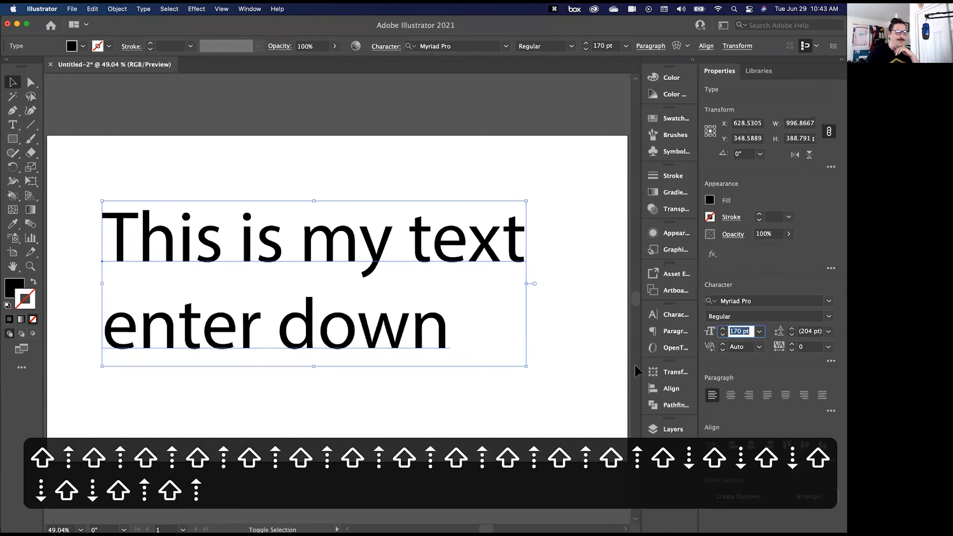
key("shift+Up")
key("shift+Up")
key("shift+Up")
key("shift+Up")
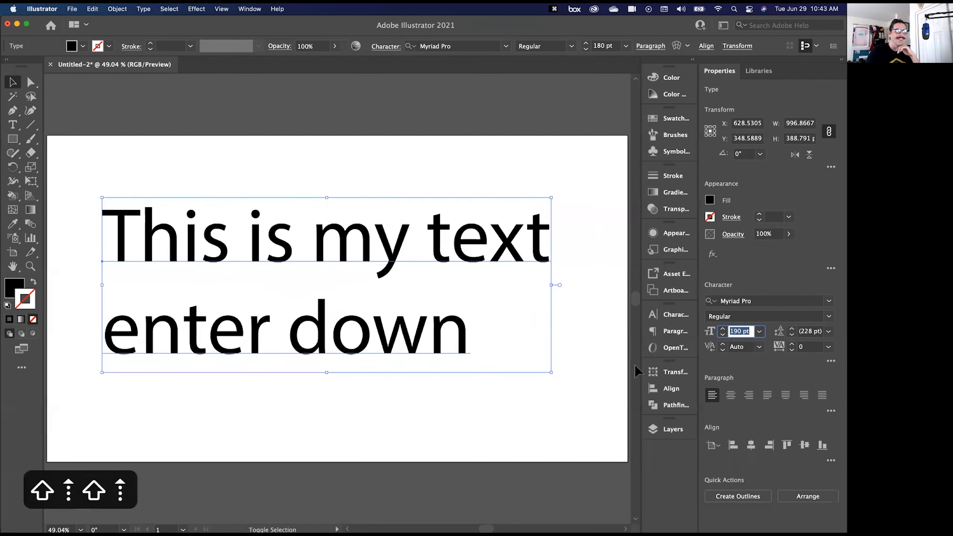
key("shift+Down")
key("shift+Down")
key("shift+Down")
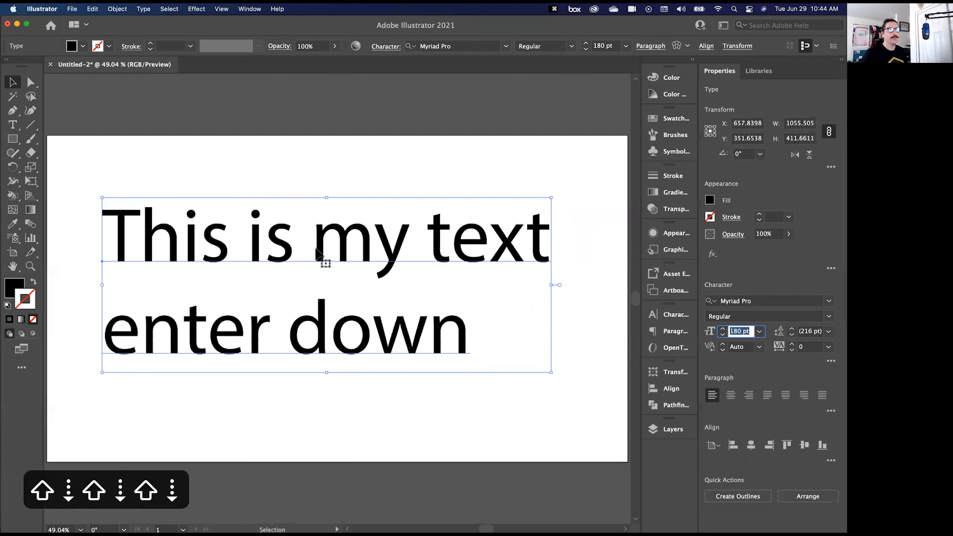
- Enter text editing directly from the selected object, highlight both lines, and leave editing with the object selected
double_click(287, 261)
left_click_drag(121, 252, 515, 359)
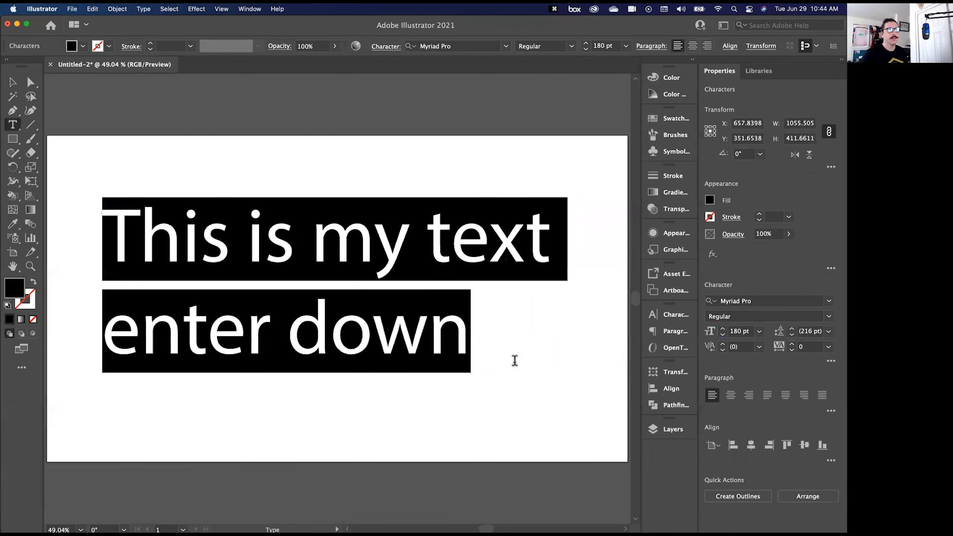
left_click(333, 338)
key("Escape")
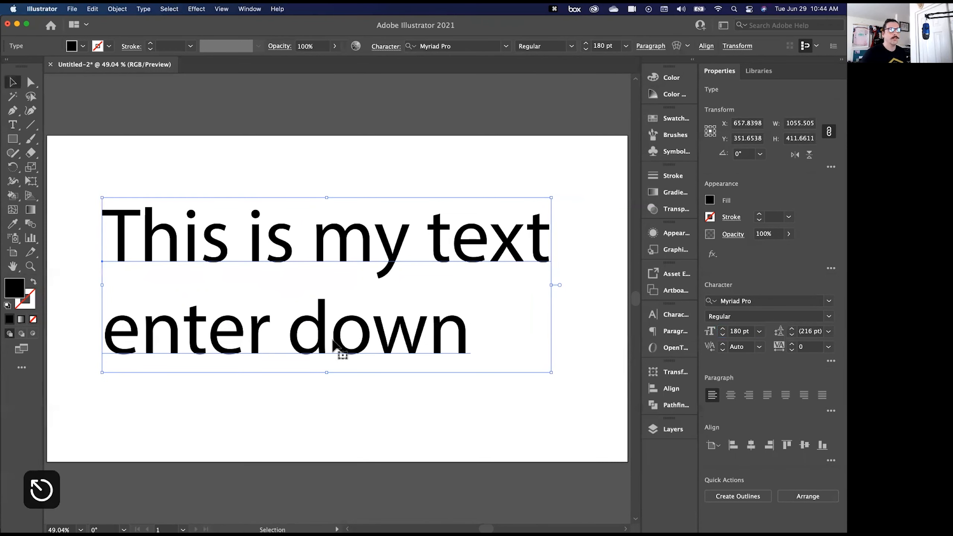
- Highlight both lines with the Type tool and preview font families such as Arial Black, Arial Narrow and BadDog without applying one
left_click(12, 125)
left_click(200, 252)
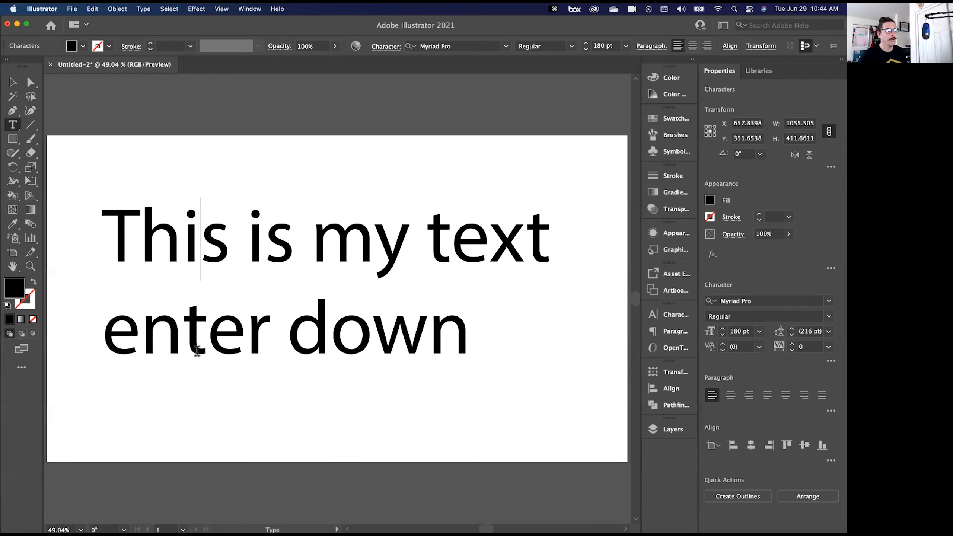
left_click_drag(109, 234, 561, 357)
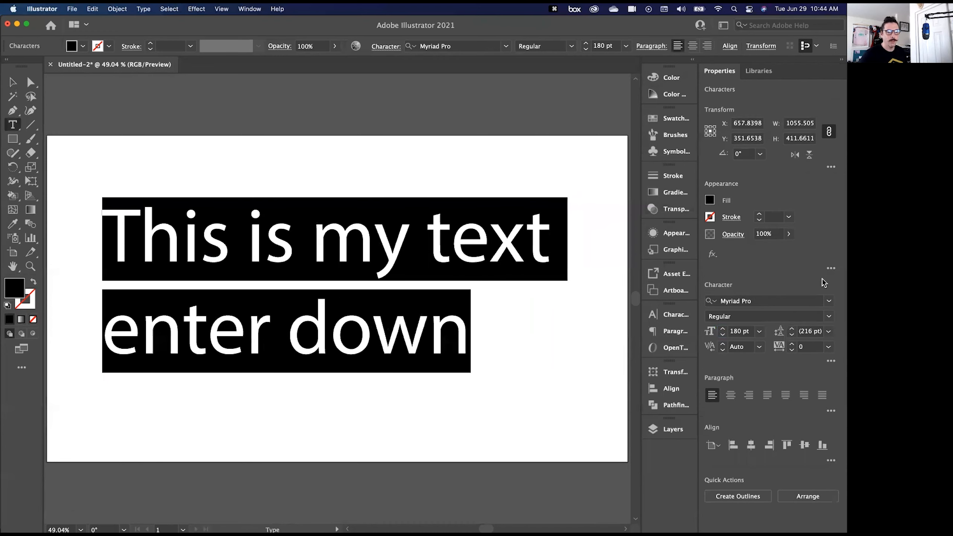
left_click(828, 301)
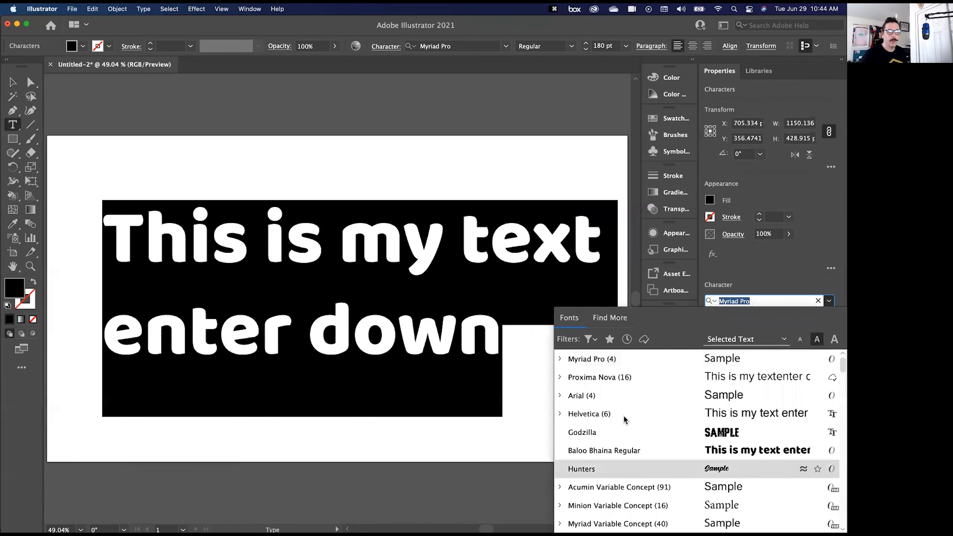
scroll(623, 477, "down", 4)
scroll(615, 488, "down", 7)
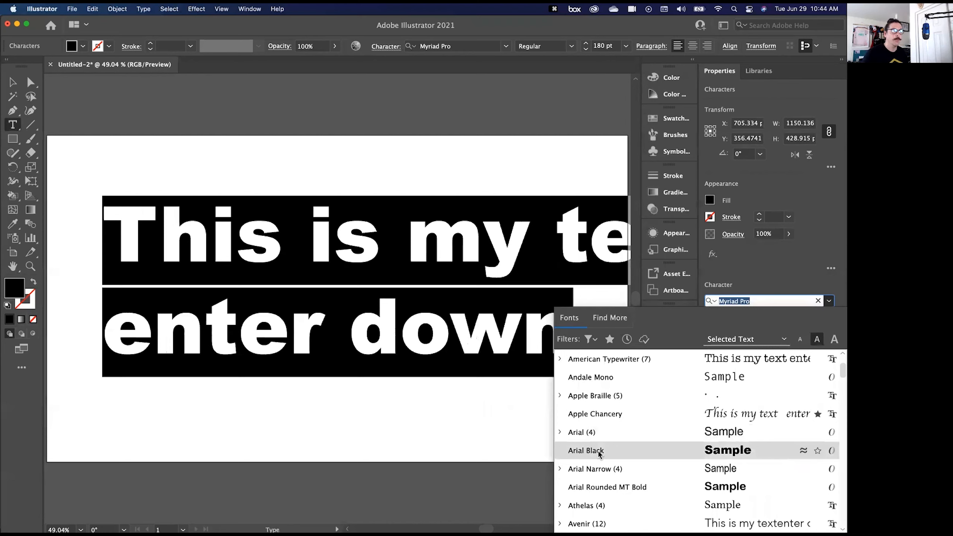
scroll(644, 477, "down", 3)
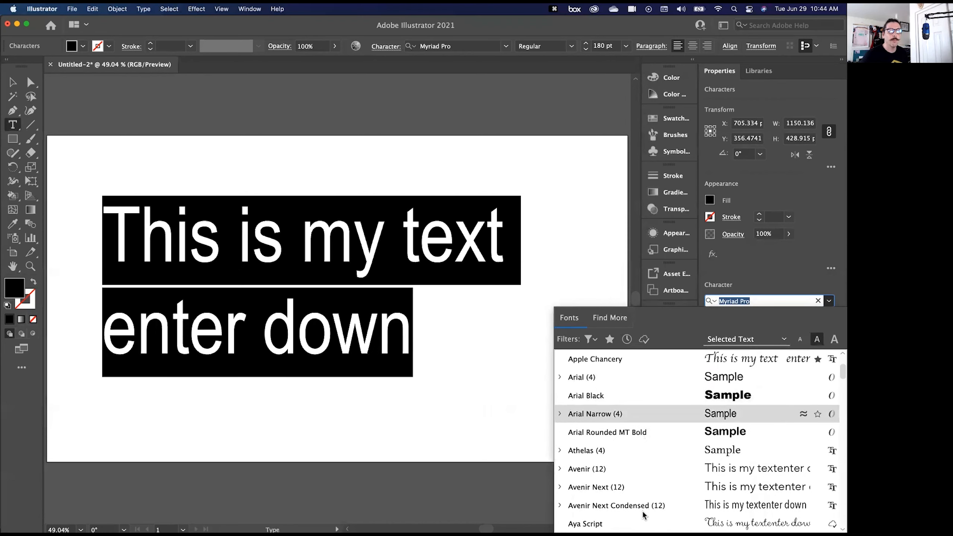
scroll(618, 509, "down", 5)
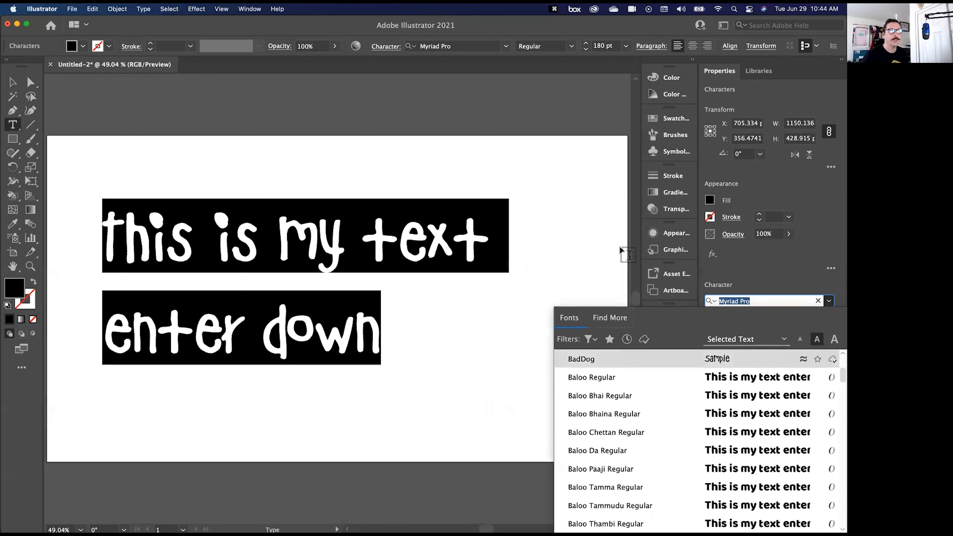
key("Escape")
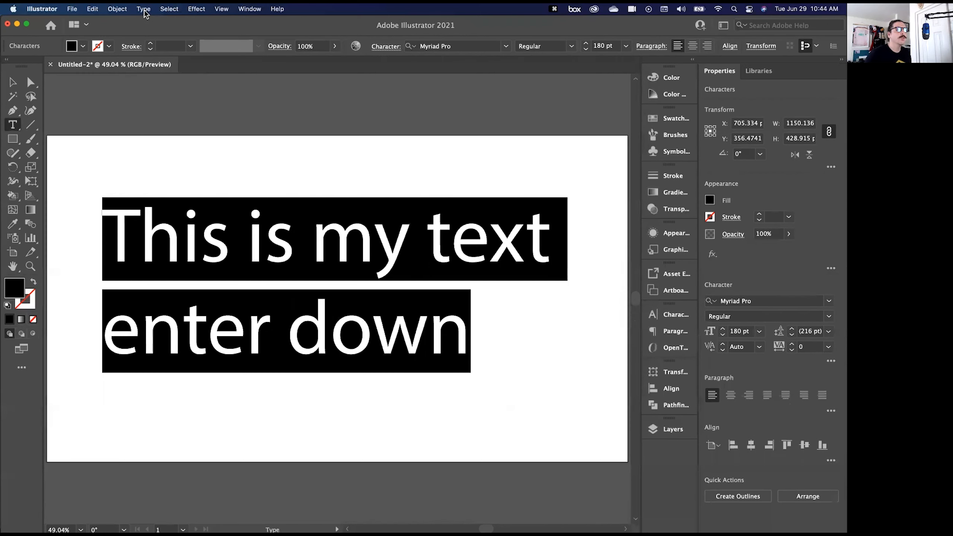
- Open the Adobe Fonts website in the browser to look for more fonts
left_click(145, 13)
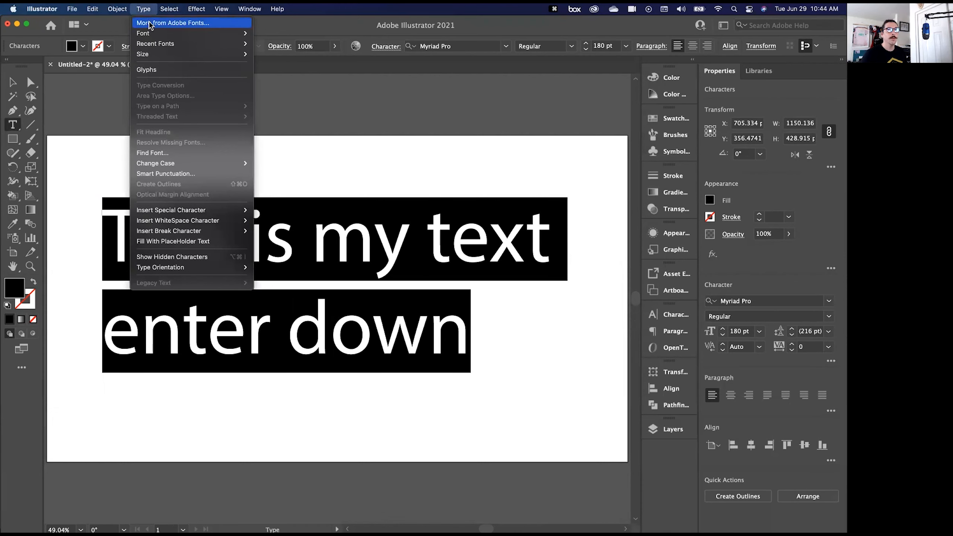
left_click(149, 23)
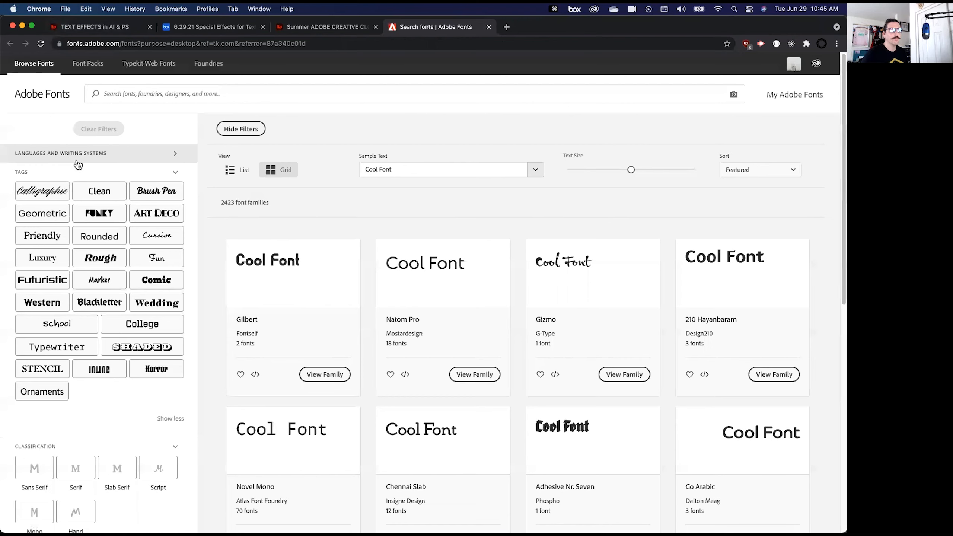
- Browse the Adobe Fonts catalogue and filter it by the Typewriter tag
scroll(529, 360, "down", 4)
scroll(331, 366, "down", 10)
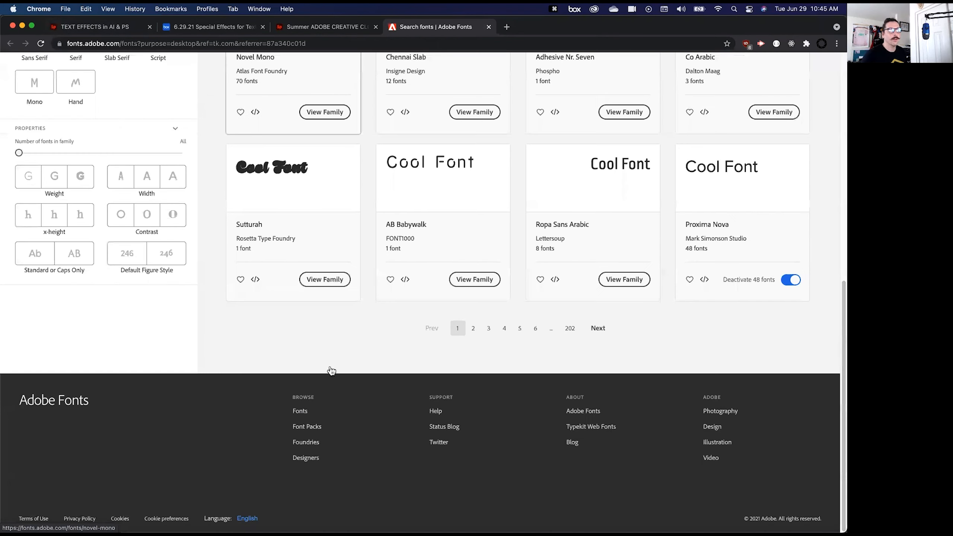
scroll(331, 367, "up", 14)
left_click(425, 170)
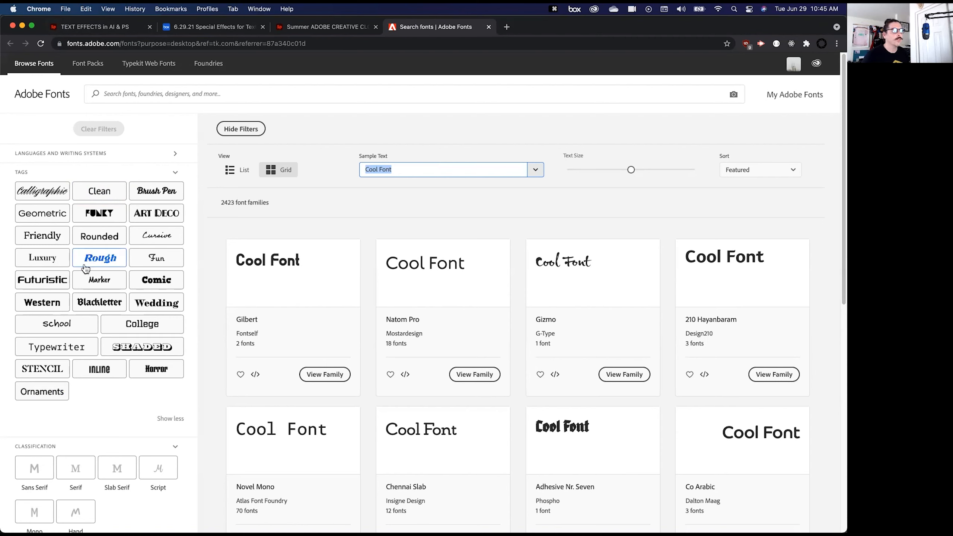
left_click(36, 354)
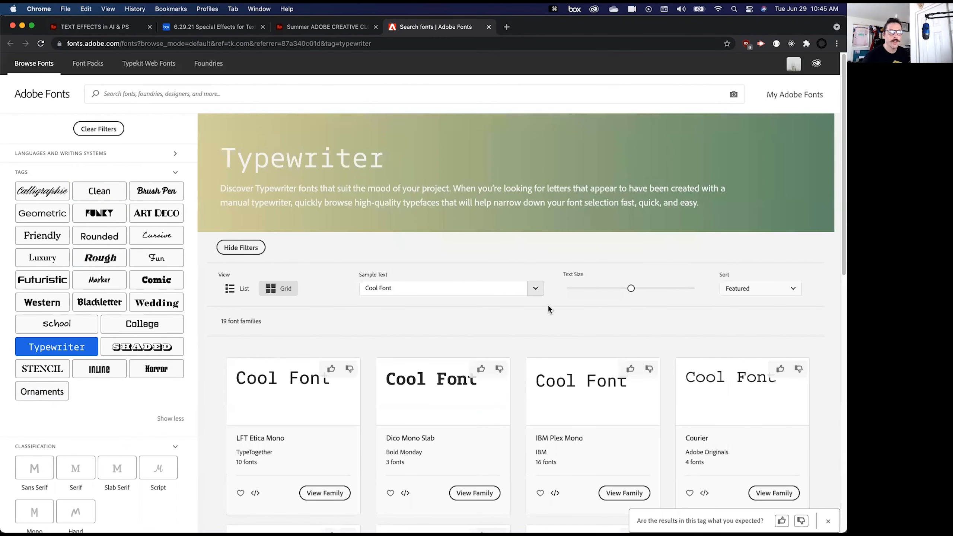
- Open the Click Clack family from the typewriter fonts and activate both ClickClack Light and ClickClack Regular
scroll(294, 349, "down", 1)
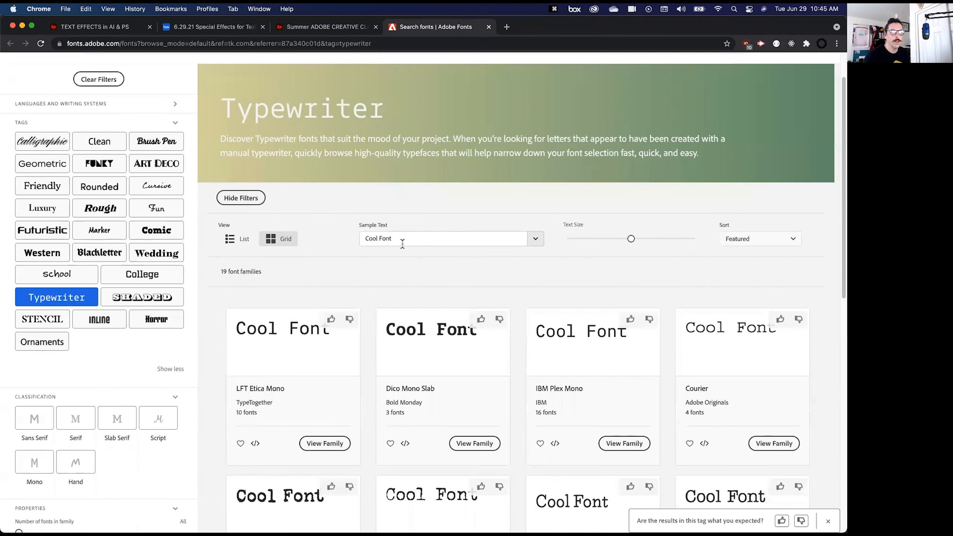
scroll(639, 284, "down", 5)
scroll(460, 300, "down", 6)
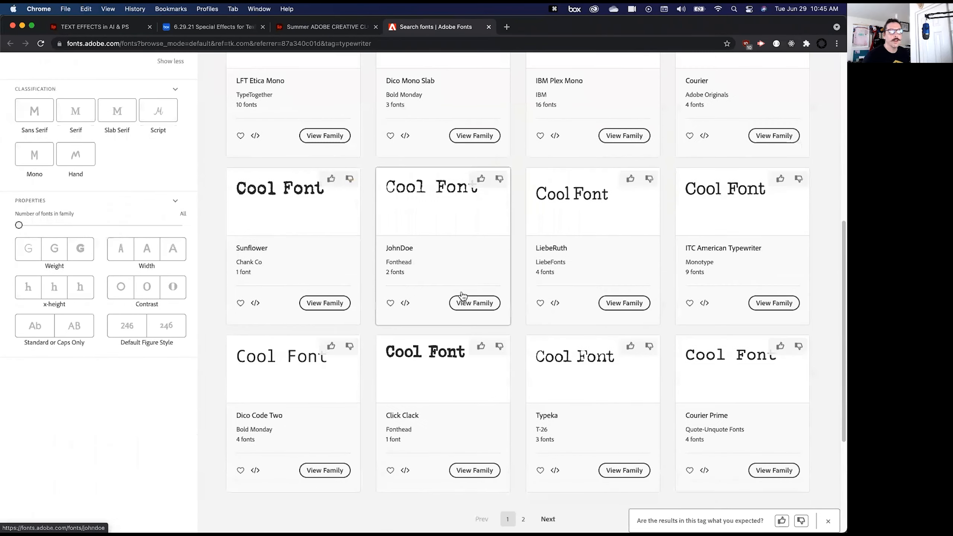
scroll(338, 263, "up", 3)
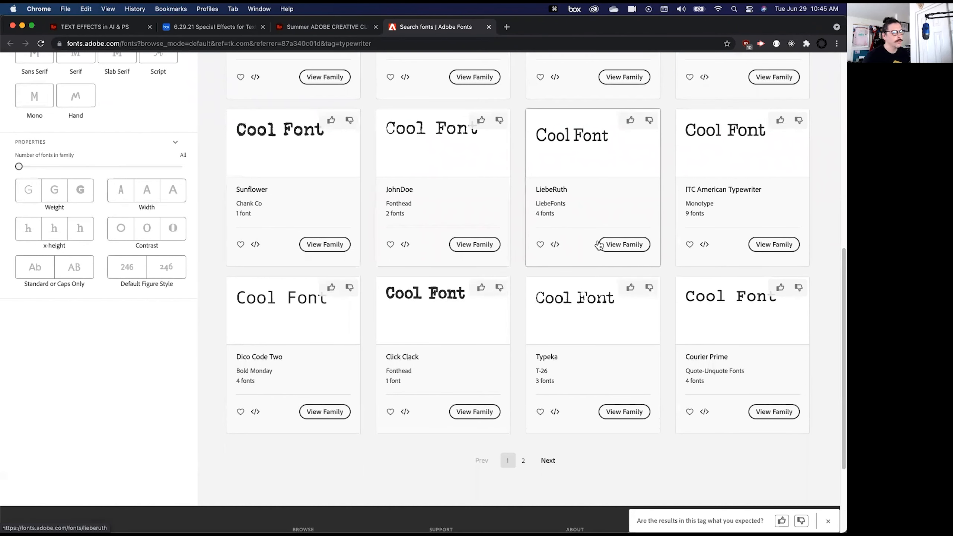
scroll(585, 248, "up", 1)
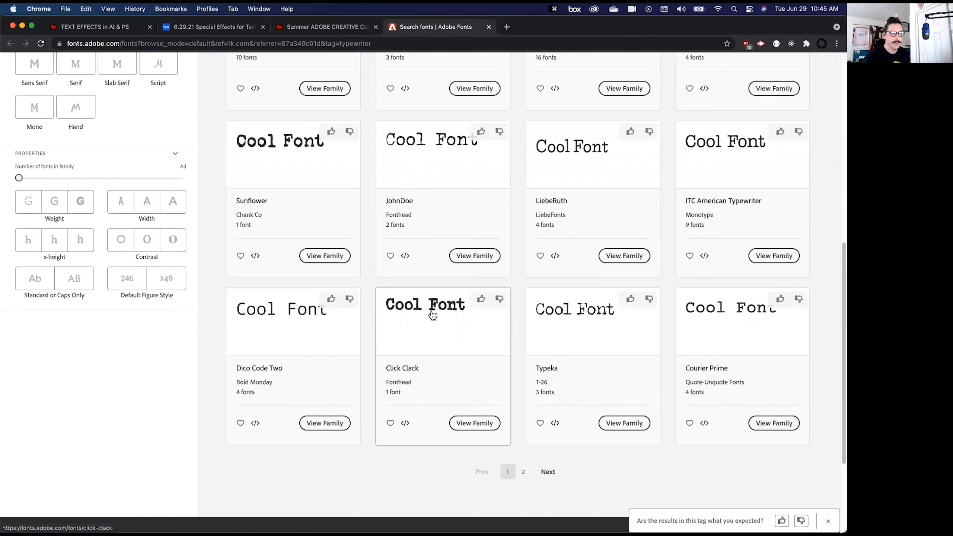
left_click(471, 421)
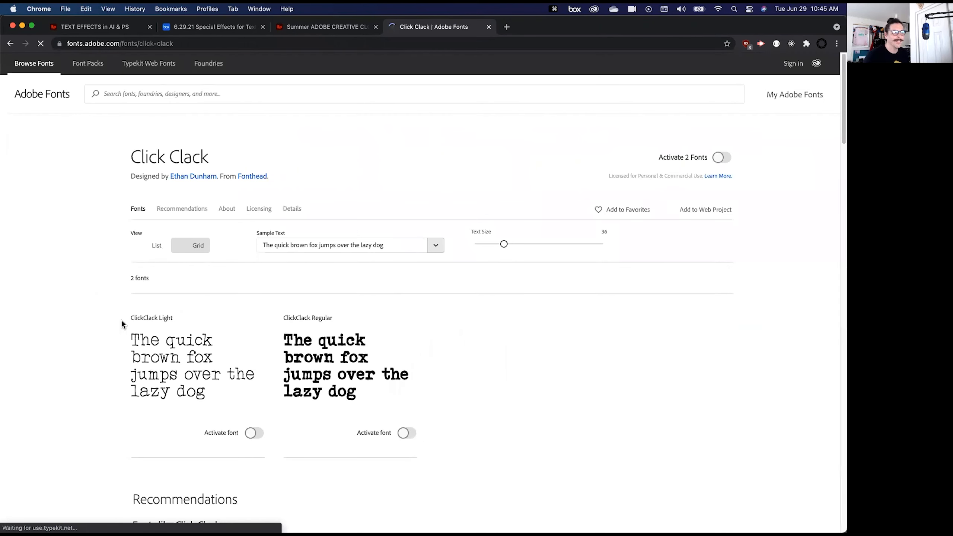
scroll(124, 322, "down", 1)
left_click(251, 406)
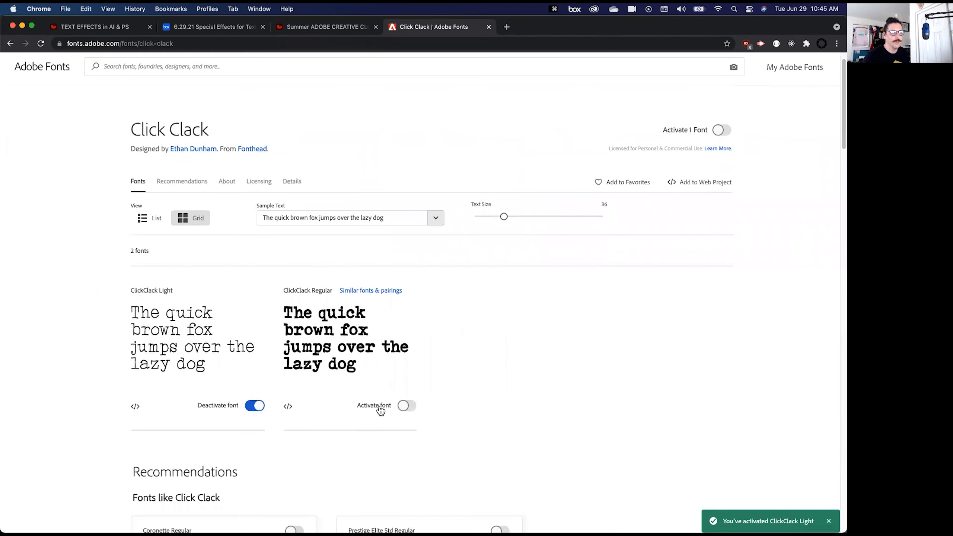
left_click(407, 406)
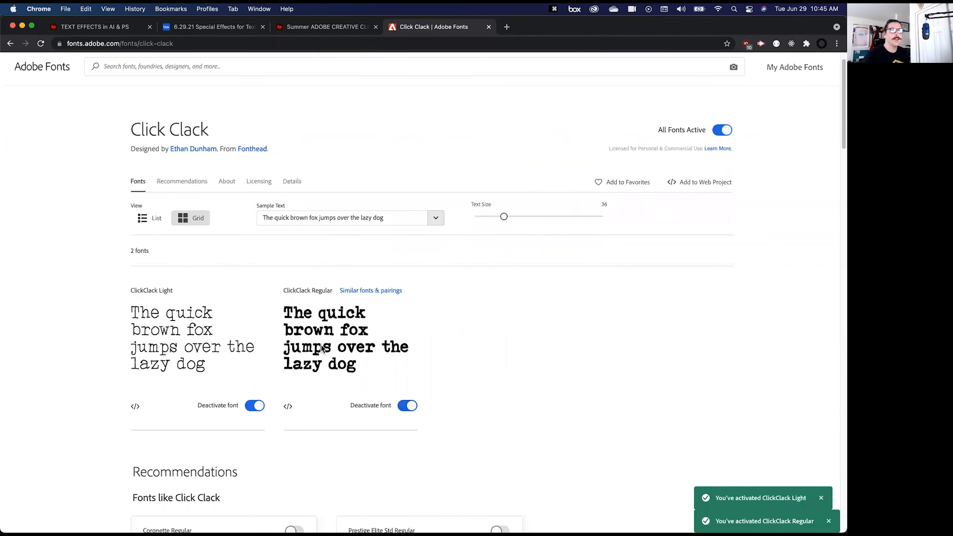
- Switch back to Illustrator, preview ClickClack on the highlighted text, and set the text in Proxima Nova with the Black style
key("super+Tab")
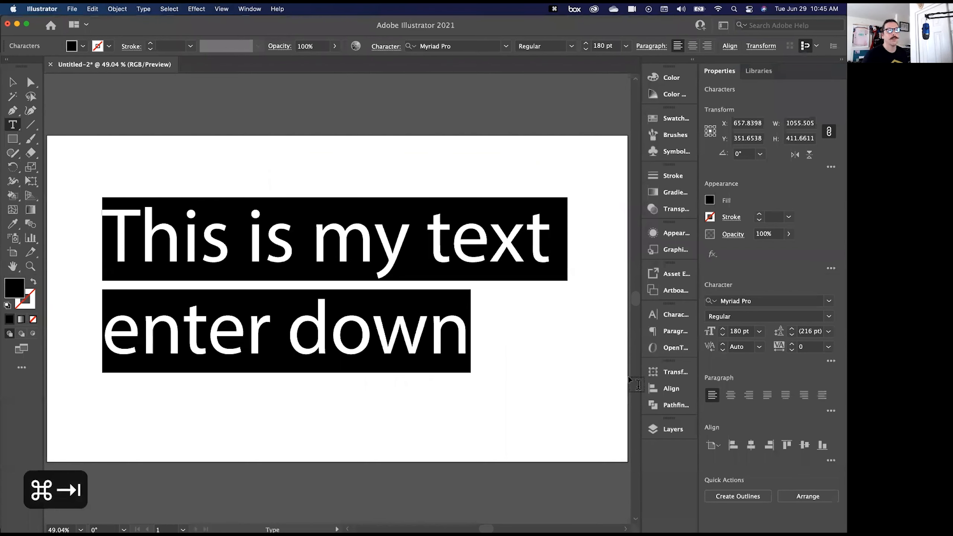
left_click(829, 301)
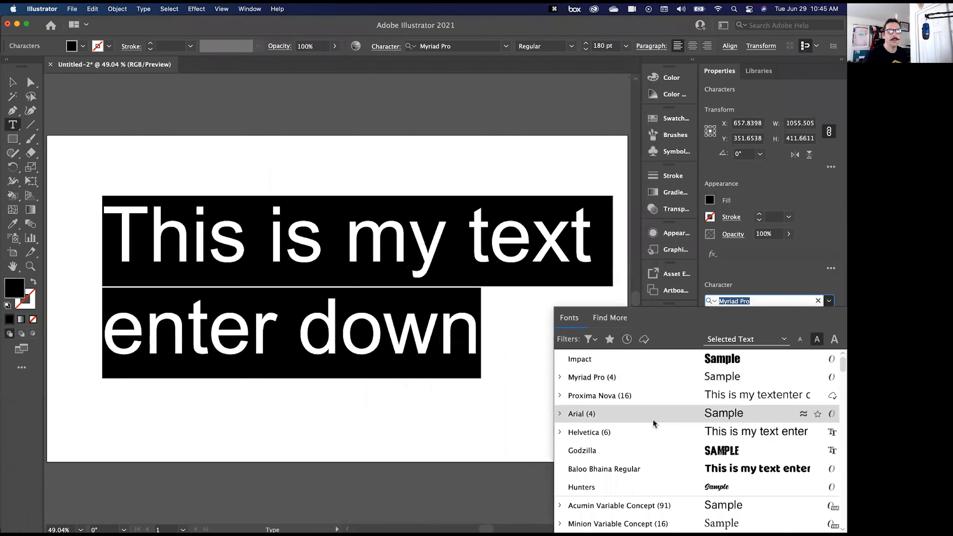
scroll(652, 419, "down", 15)
scroll(661, 472, "down", 6)
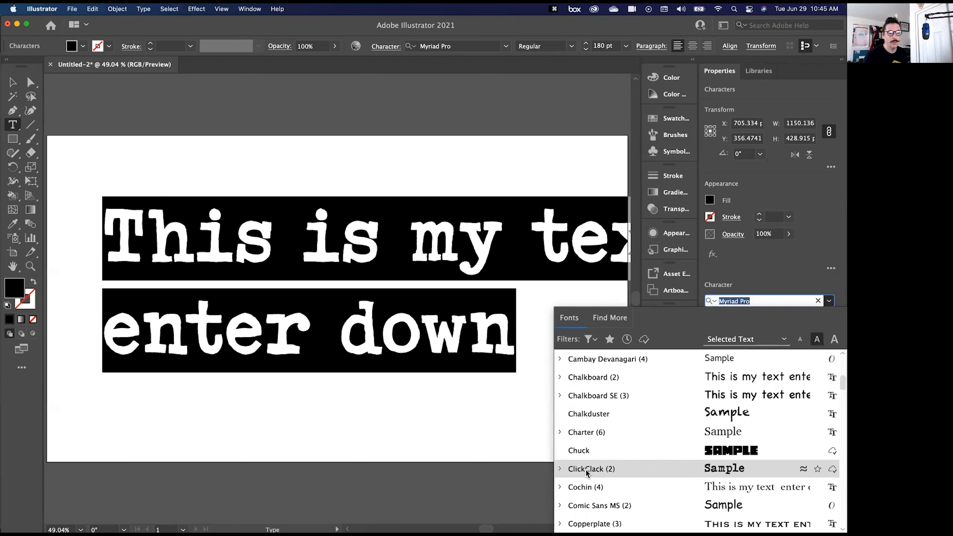
scroll(613, 495, "down", 15)
scroll(613, 494, "down", 20)
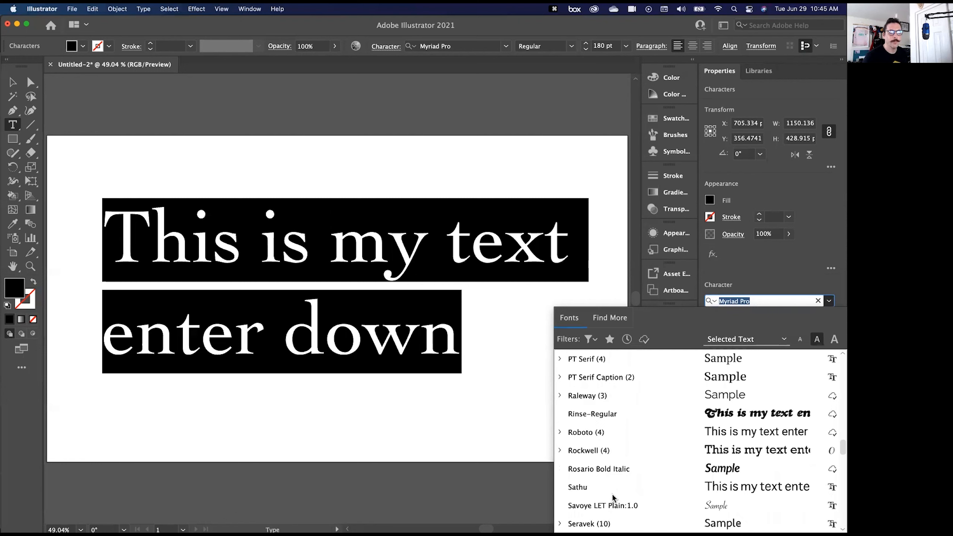
scroll(612, 493, "up", 5)
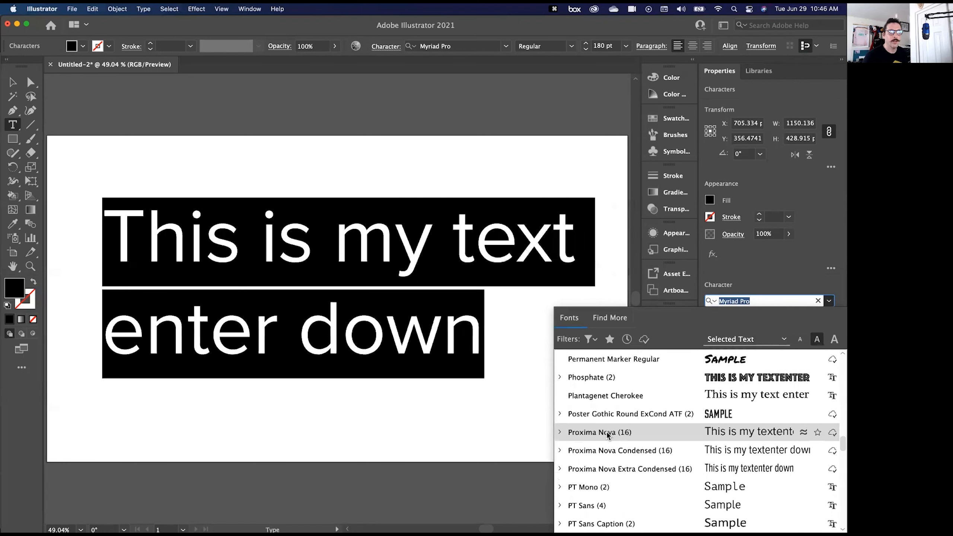
left_click(619, 435)
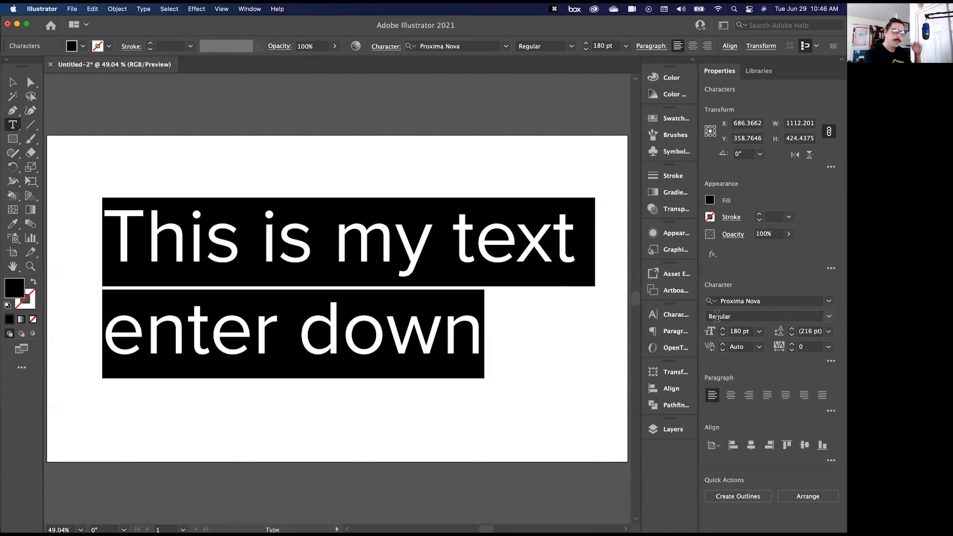
left_click(828, 318)
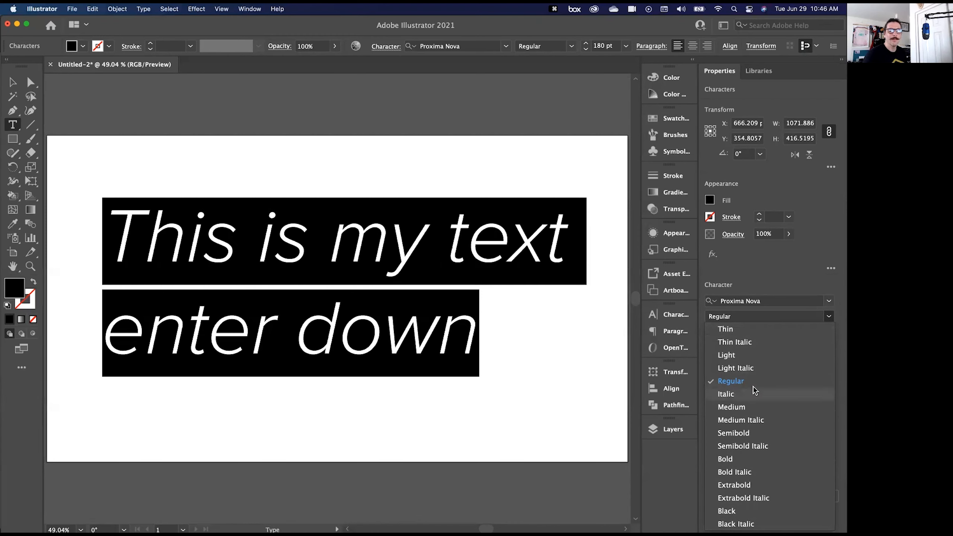
left_click(748, 516)
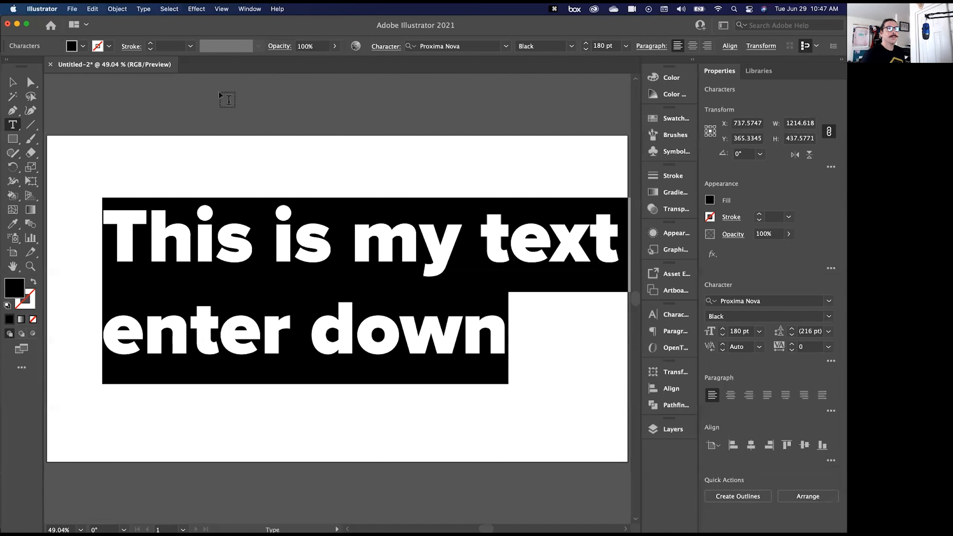
- Leave text editing and delete the two-line text object from the artboard
left_click(15, 84)
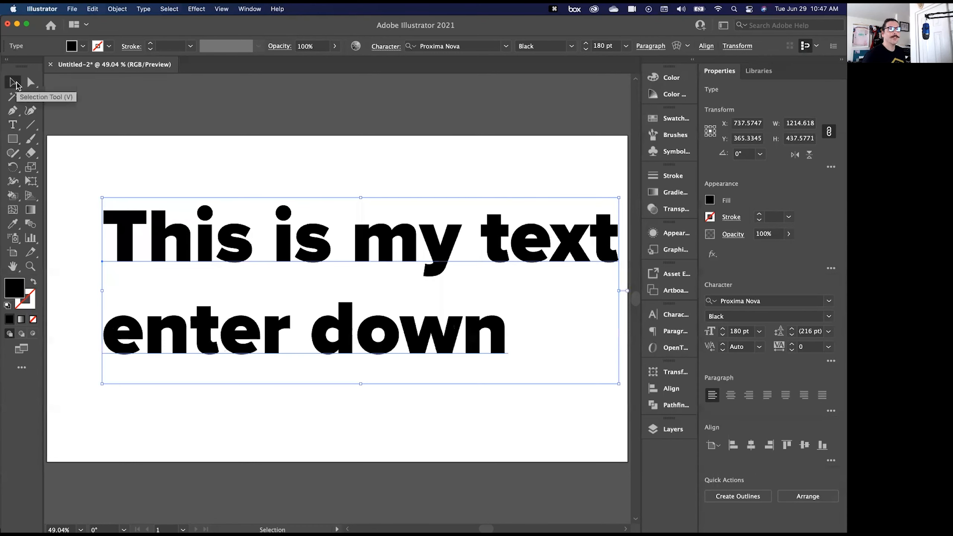
key("BackSpace")
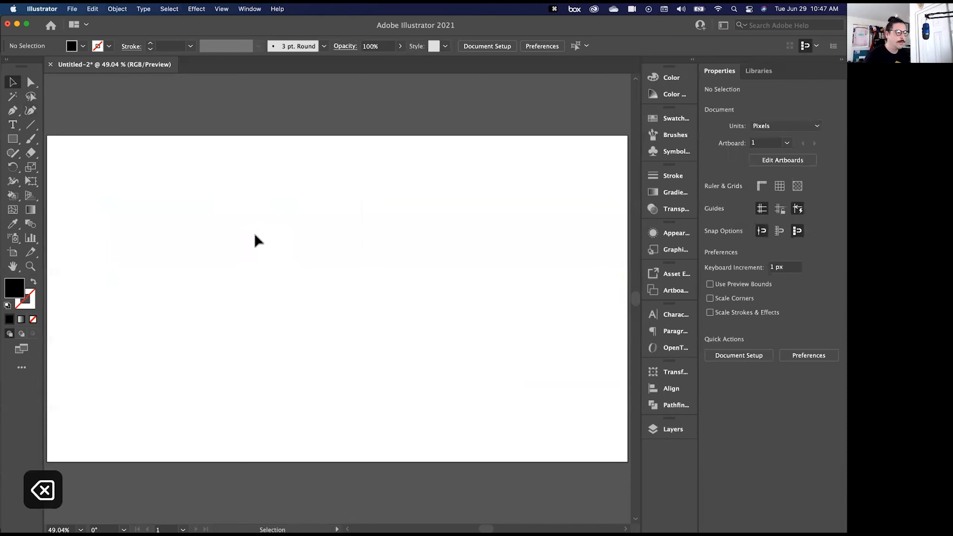
- Create two lines of point text beginning with "point type" and filled out with random letters, leave editing, and delete the object
key("t")
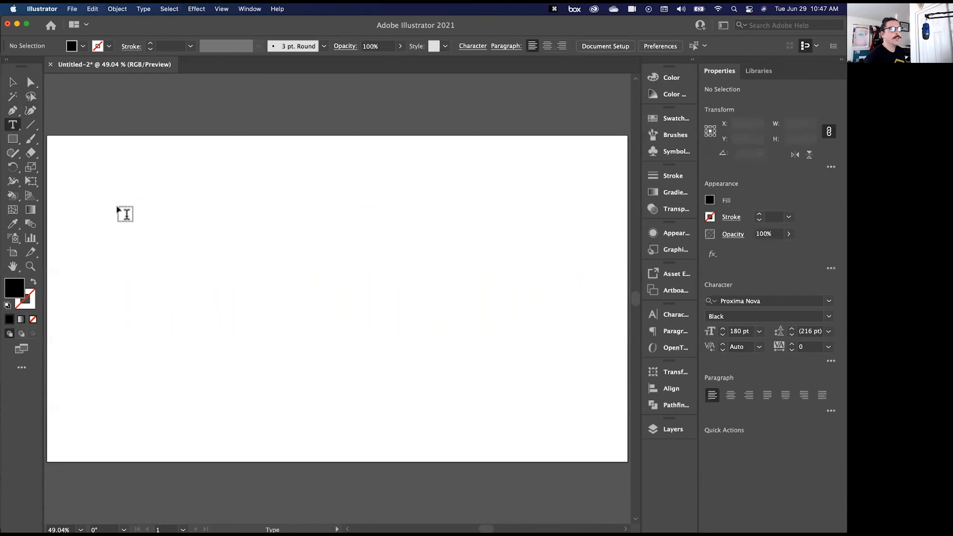
left_click(122, 195)
type("point")
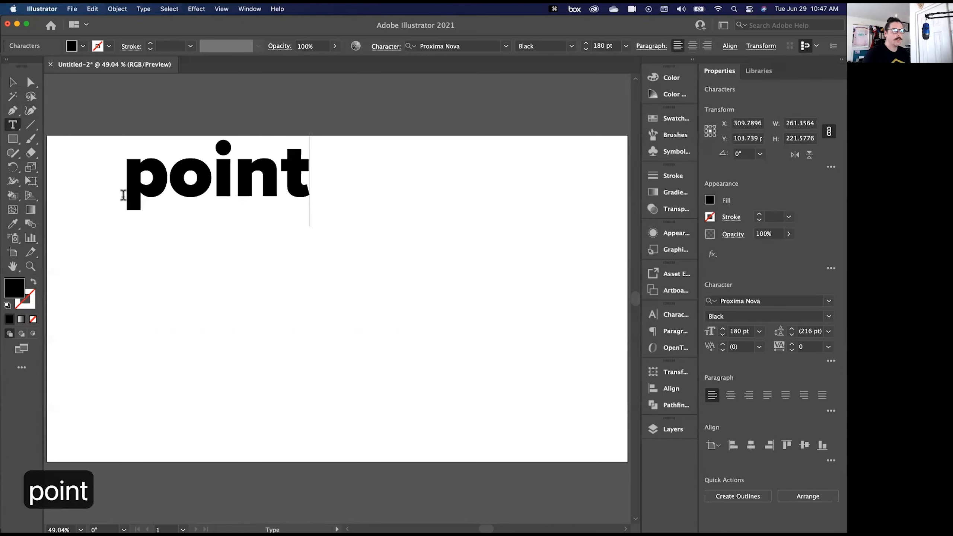
type(" type\\dfk ljdh")
key("Return")
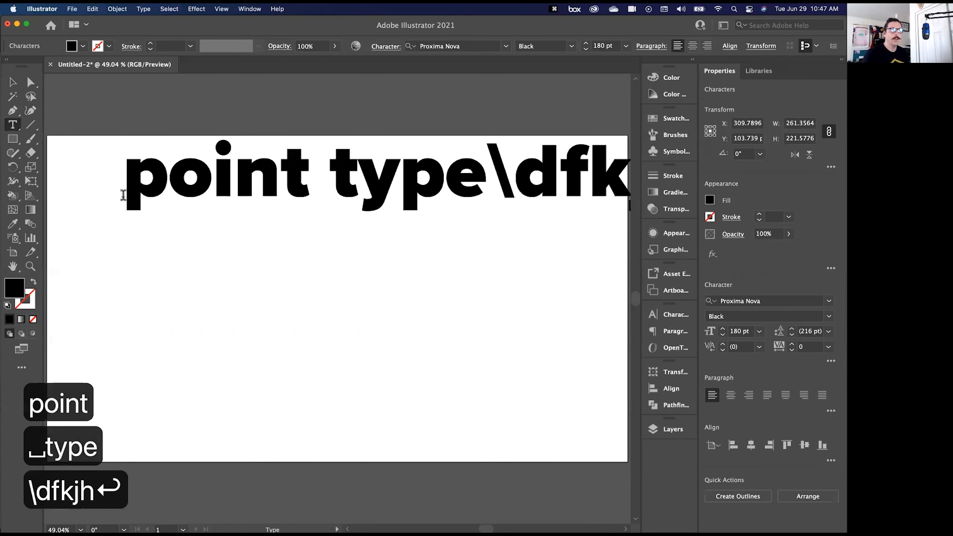
type("ljdhf")
key("Escape")
key("Escape")
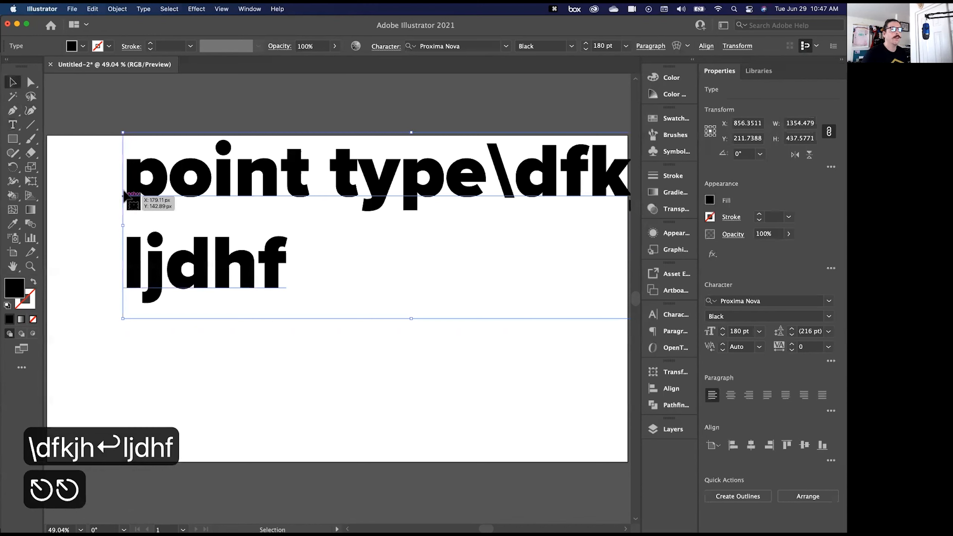
key("BackSpace")
- Draw an area text frame about 391 × 683 px on the left part of the artboard and resize it to about 567 × 656 px
left_click(12, 124)
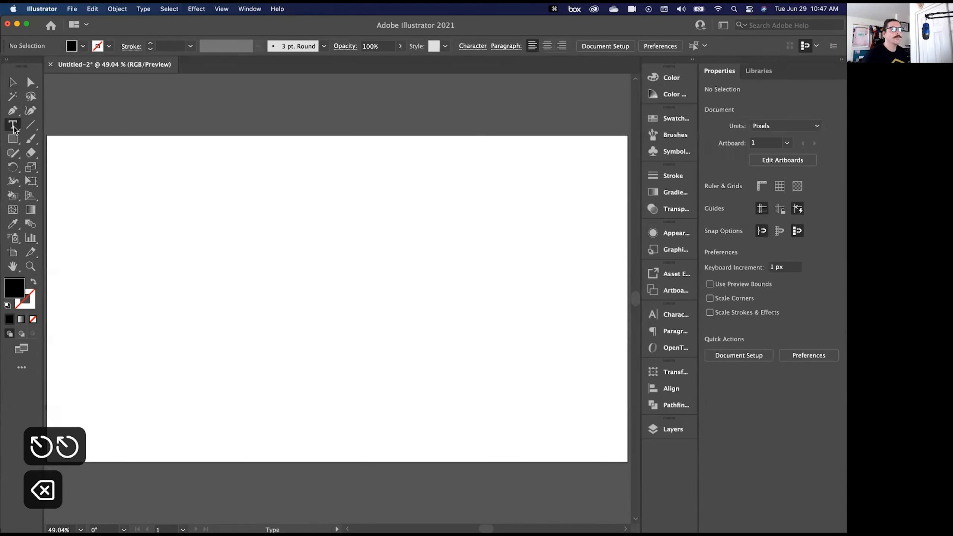
left_click_drag(88, 151, 256, 441)
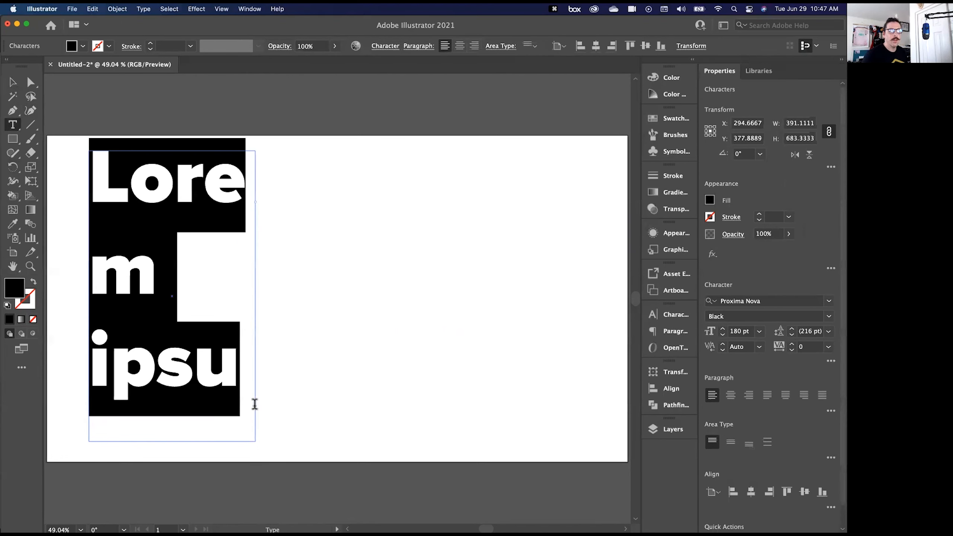
left_click(212, 198)
key("Escape")
left_click_drag(255, 436, 448, 428)
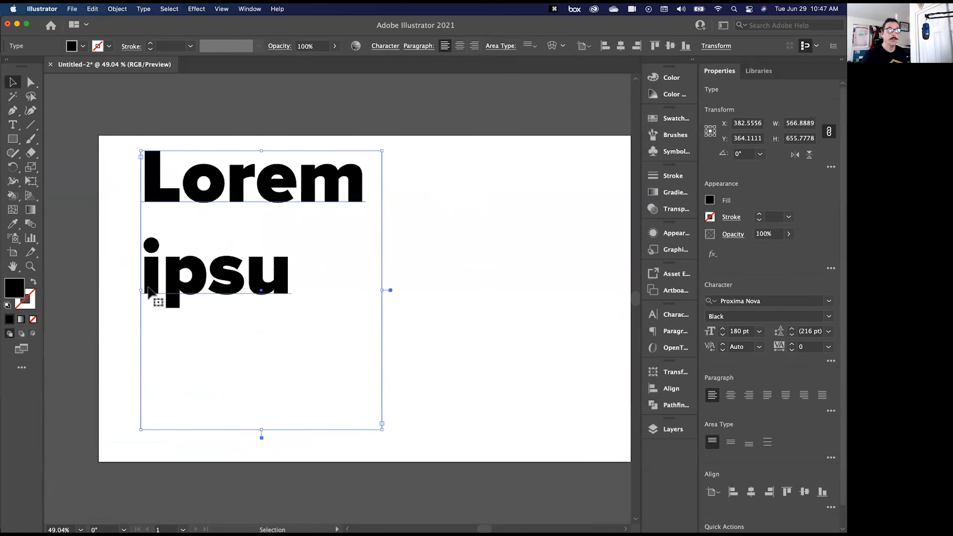
- Highlight all the placeholder text in the frame and reduce its font size in 10 pt increments to 80 pt
double_click(258, 273)
key("super+a")
left_click(740, 331)
key("shift+Down")
key("shift+Down")
key("shift+Down")
key("shift+Down")
key("shift+Down")
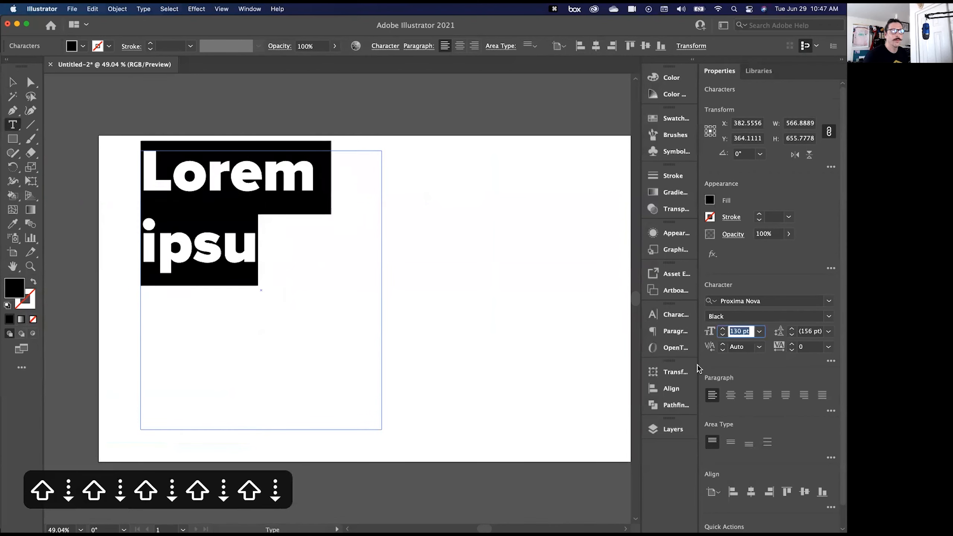
key("shift+Down")
key("shift+Down")
key("shift+Down")
key("shift+Down")
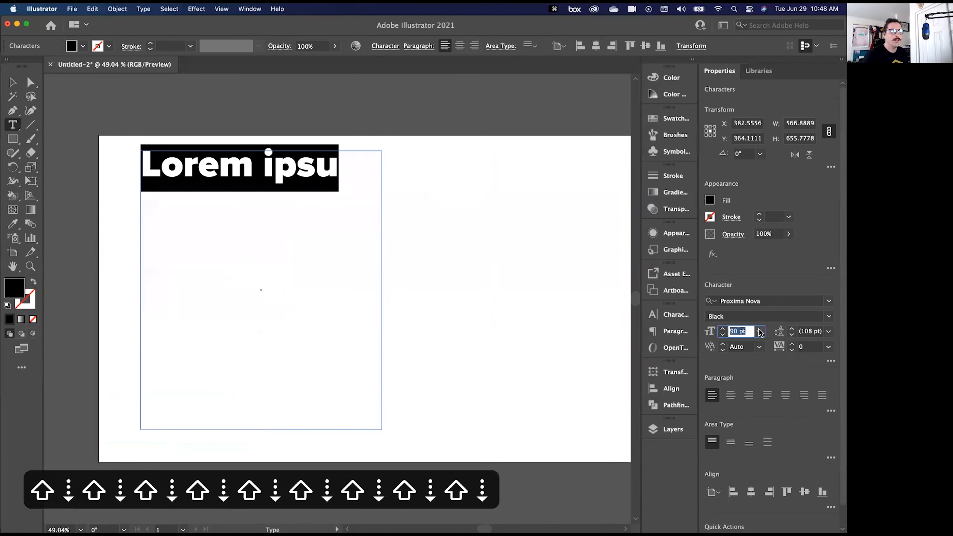
key("shift+Down")
left_click(218, 195)
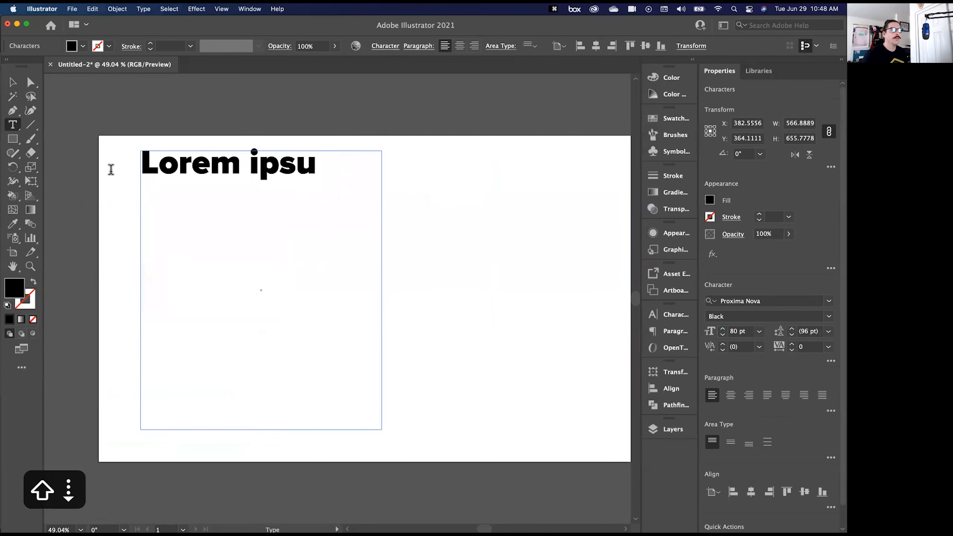
- Clear the placeholder text from the area text frame, leave text editing, and delete the empty frame
left_click_drag(111, 170, 41, 179)
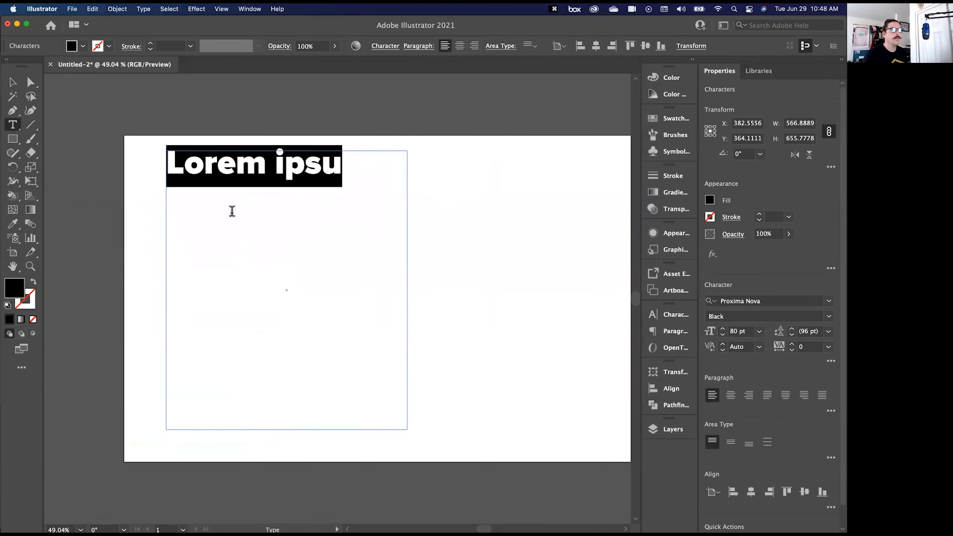
left_click(143, 9)
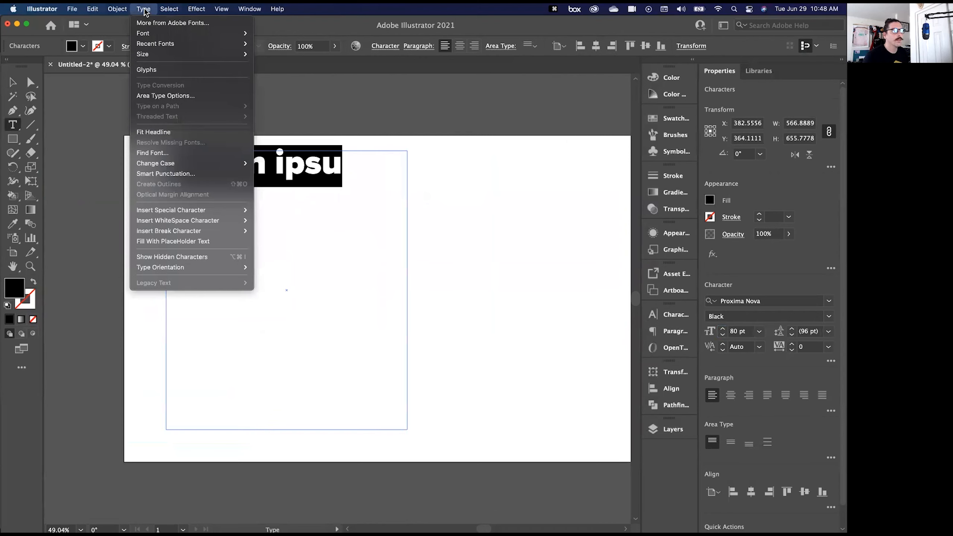
left_click(144, 9)
key("BackSpace")
left_click(143, 9)
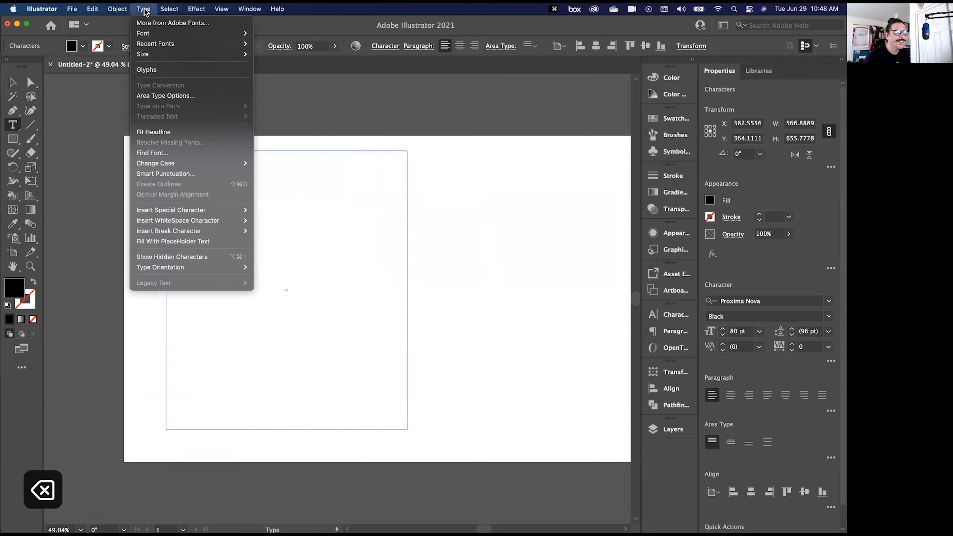
left_click(410, 181)
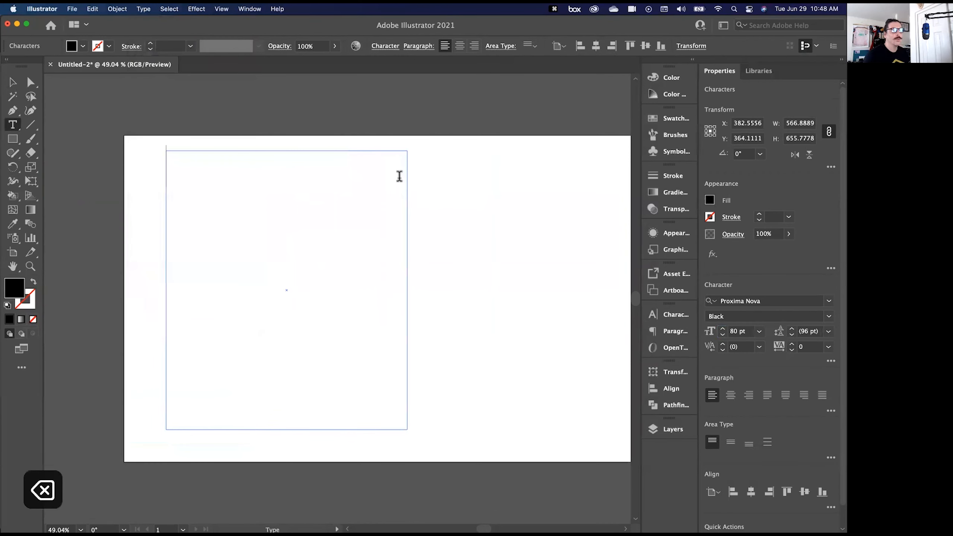
type("V")
key("BackSpace")
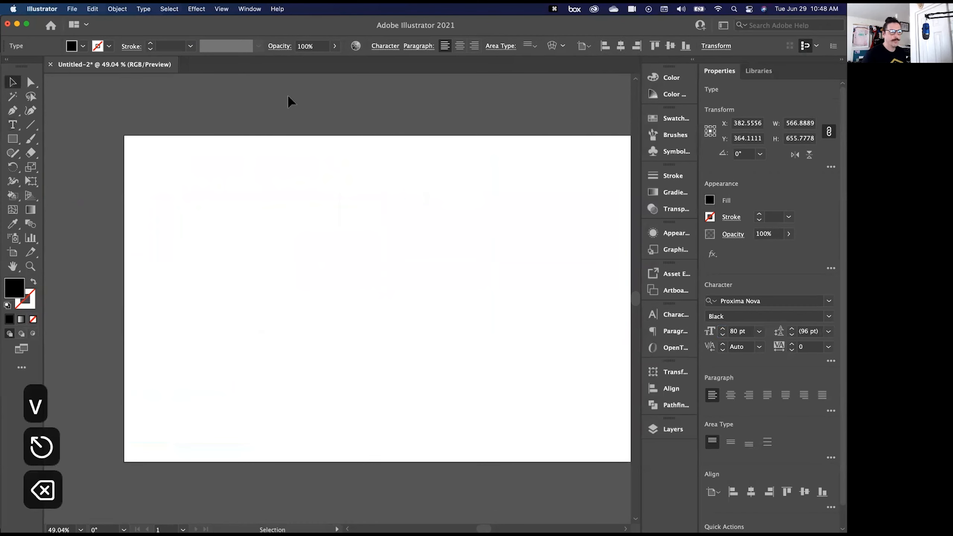
- Draw an area text frame about 524 × 623 px on the artboard and shrink it to about 380 × 467 px
key("t")
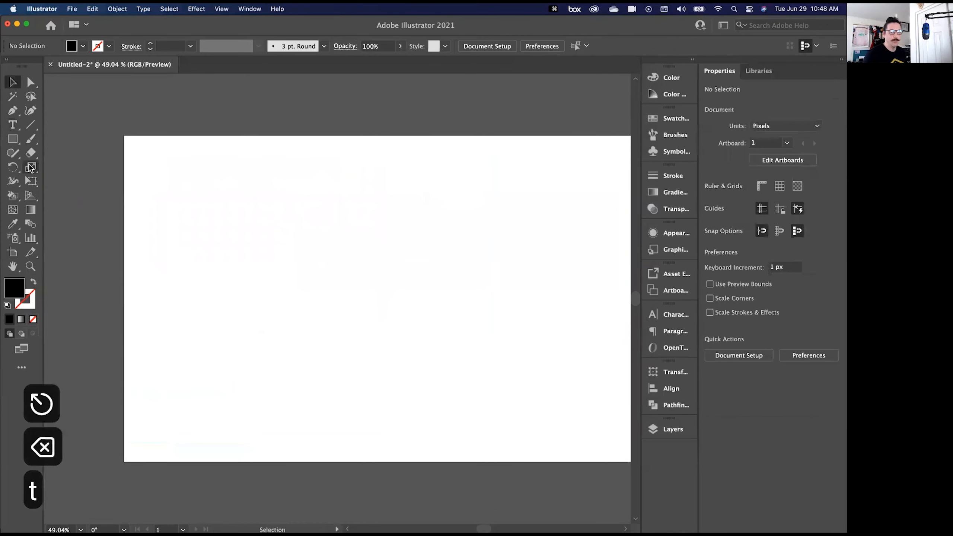
left_click_drag(150, 169, 373, 433)
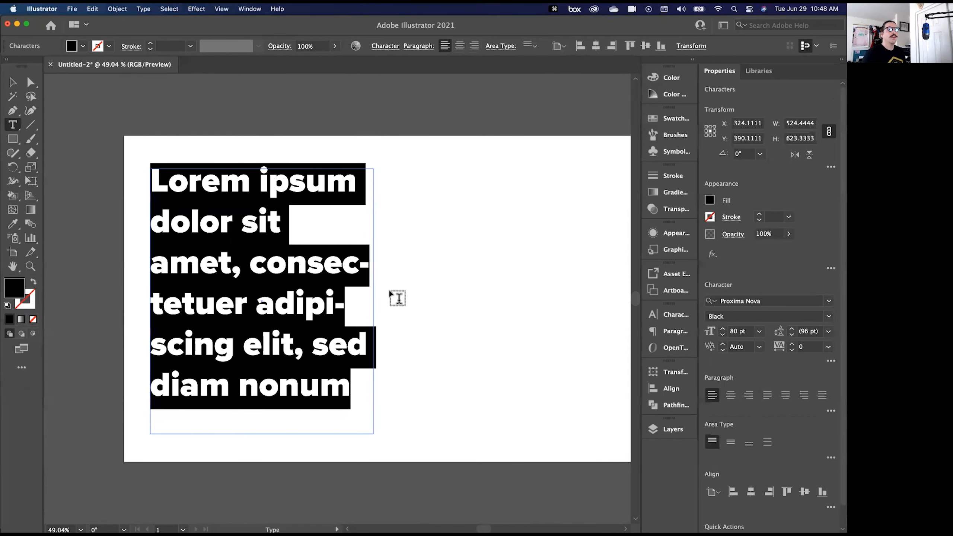
left_click(167, 387)
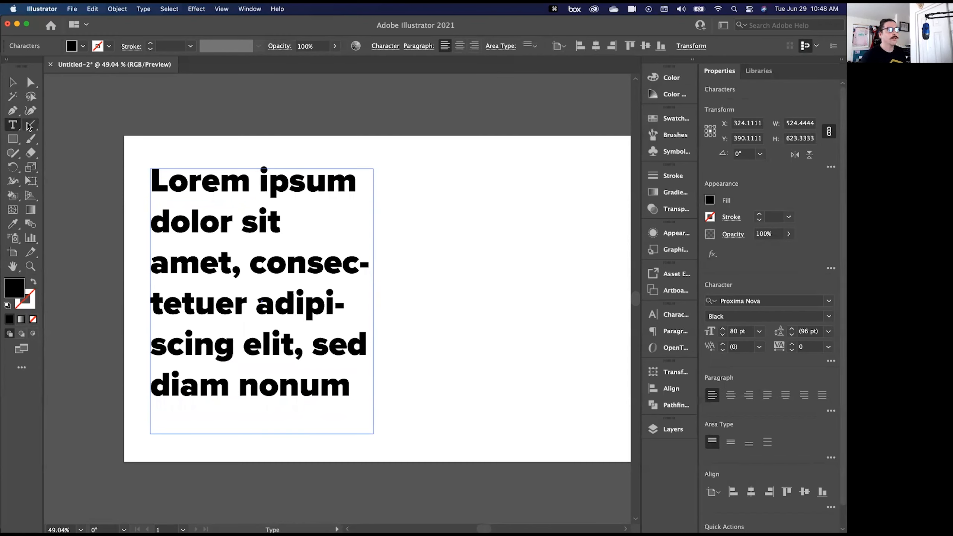
key("Escape")
left_click_drag(373, 428, 312, 367)
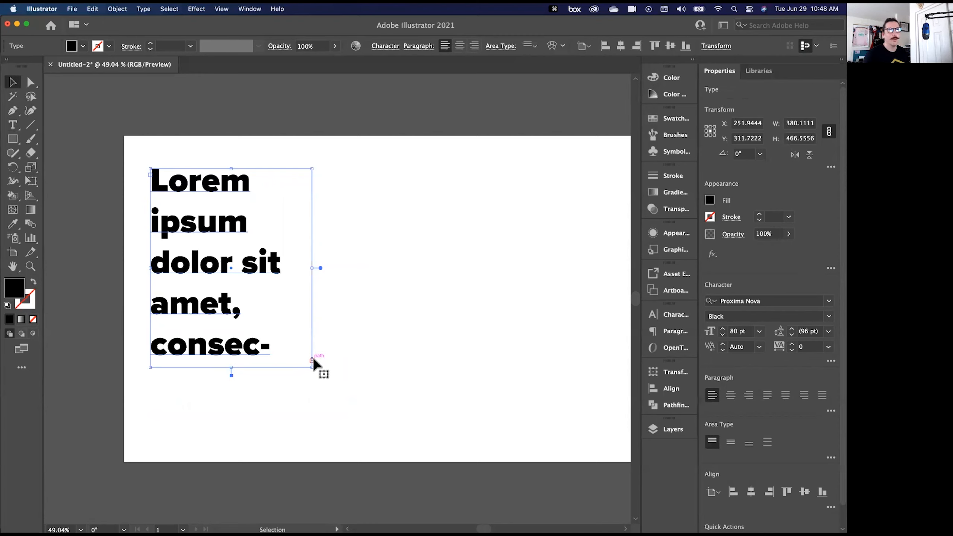
- Continue the overset text in a linked second frame about 357 × 458 px beside the first, and delete both frames
key("t")
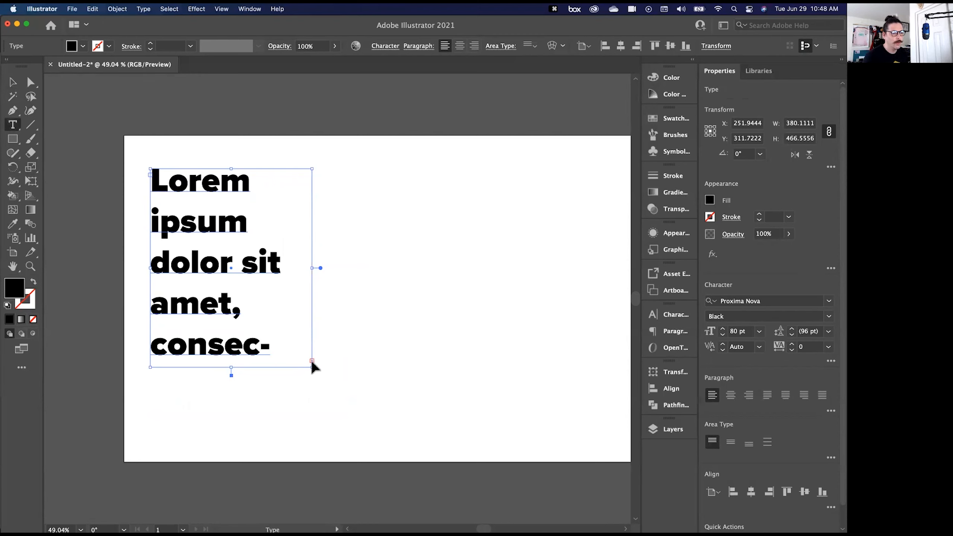
left_click_drag(339, 173, 490, 367)
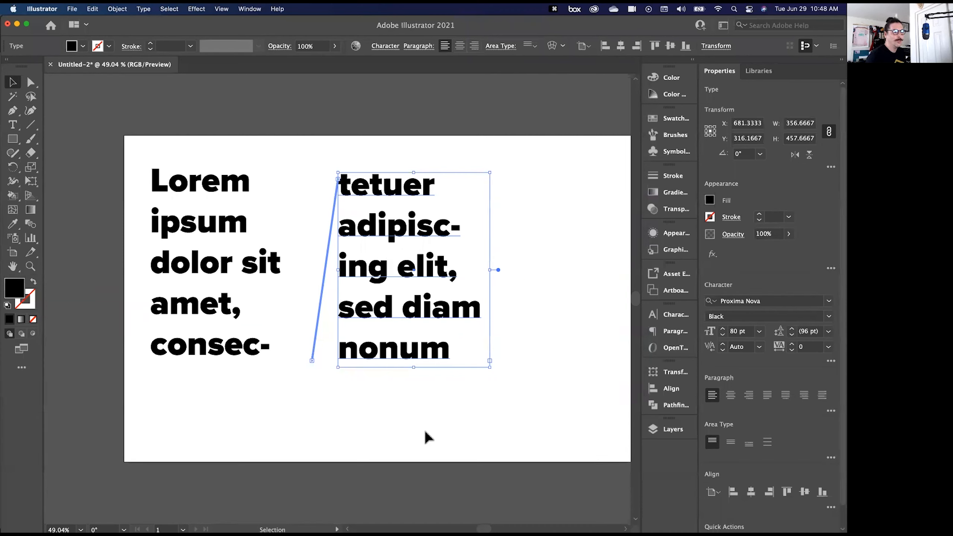
key("v")
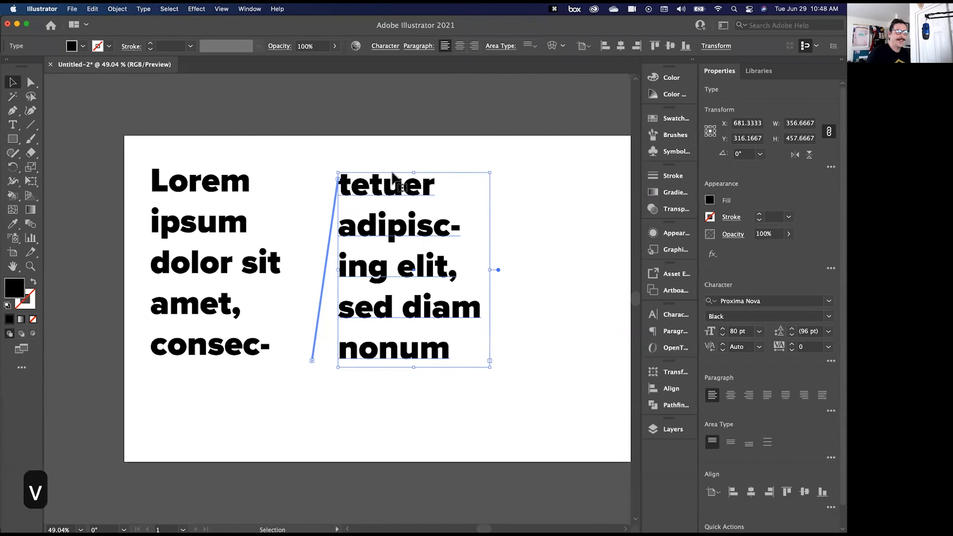
key("BackSpace")
left_click(198, 193)
key("BackSpace")
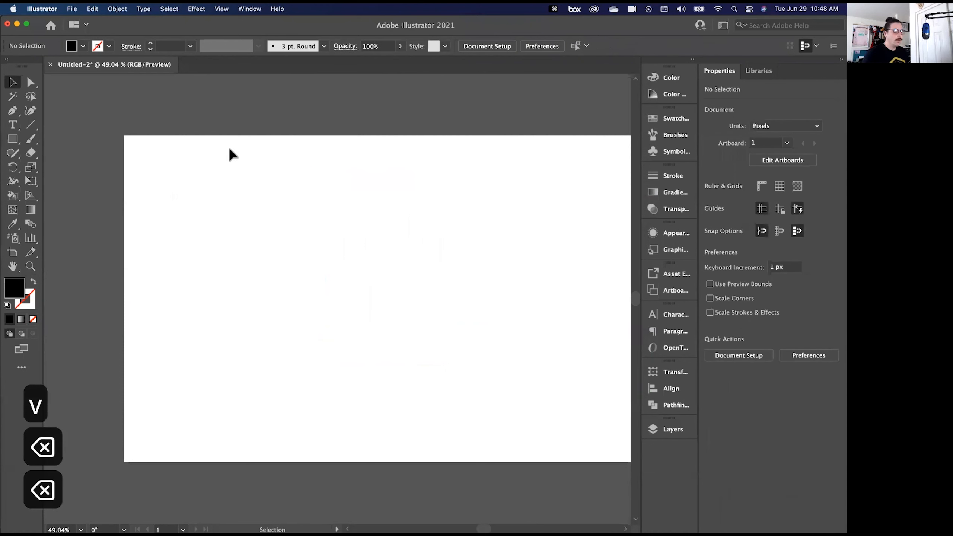
- Draw an area text frame about 757 × 498 px and enter "you type in the box and it lives within the box! :)"
key("t")
left_click_drag(205, 194, 527, 405)
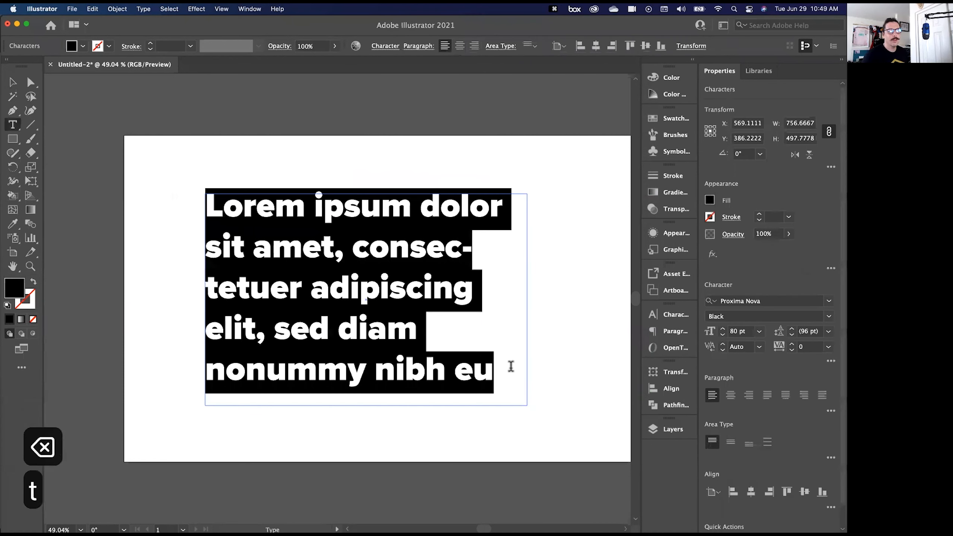
type("you type in th")
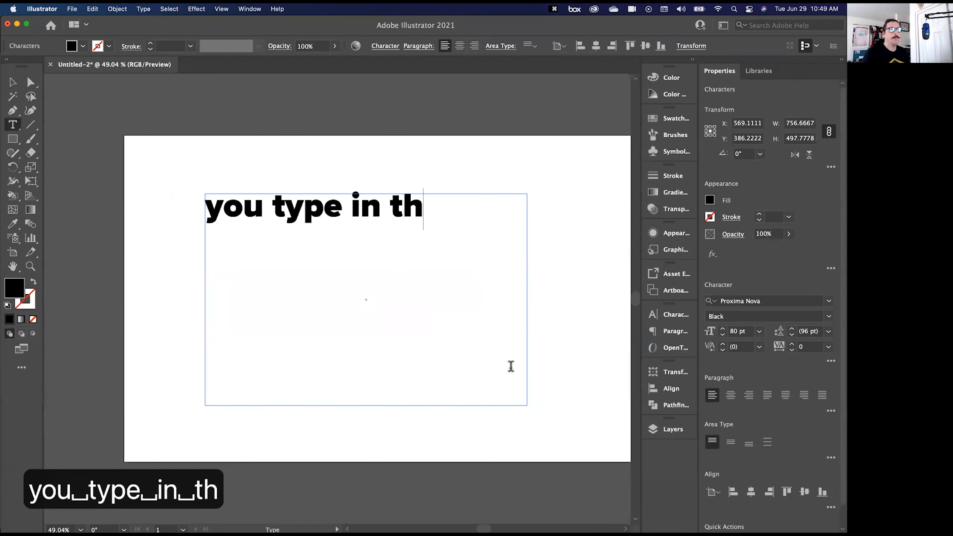
type("e box and it live")
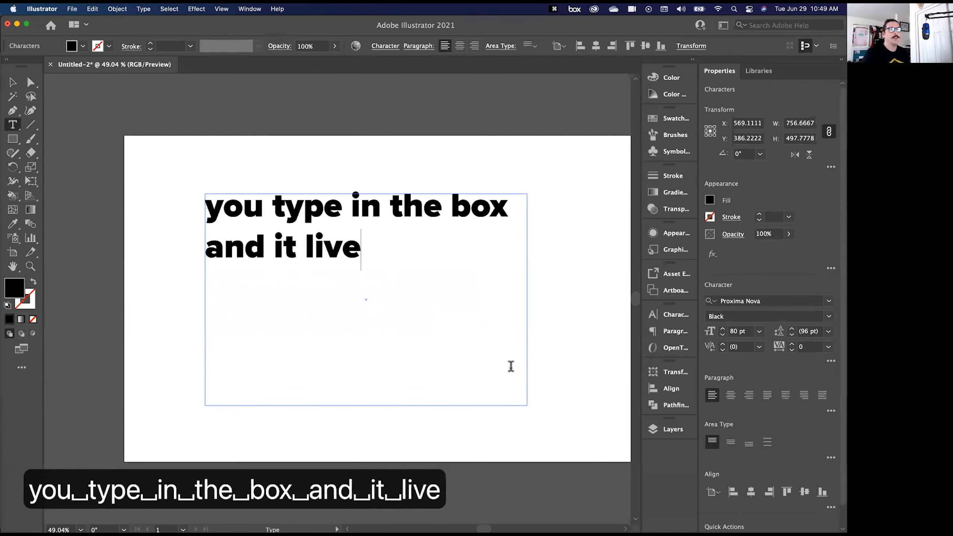
type("s within the box! :)")
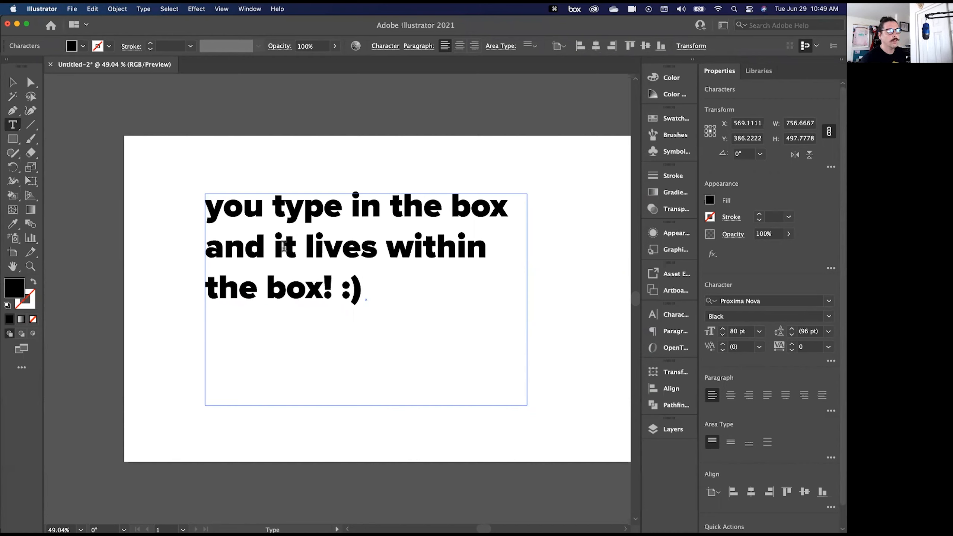
- Try centred and right paragraph alignment and centred vertical alignment on all the text, restoring left and top alignment
key("super+a")
left_click(730, 399)
left_click(752, 397)
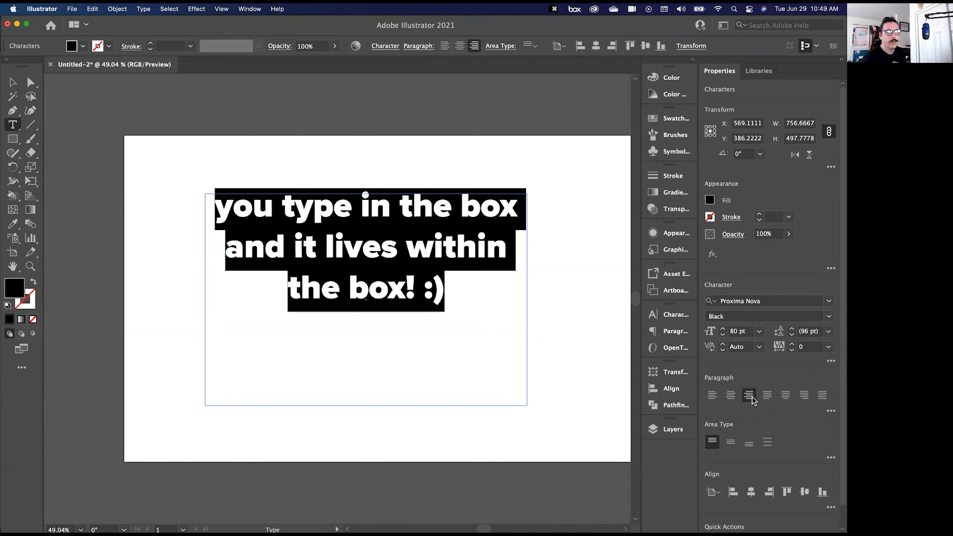
left_click(711, 396)
left_click(729, 442)
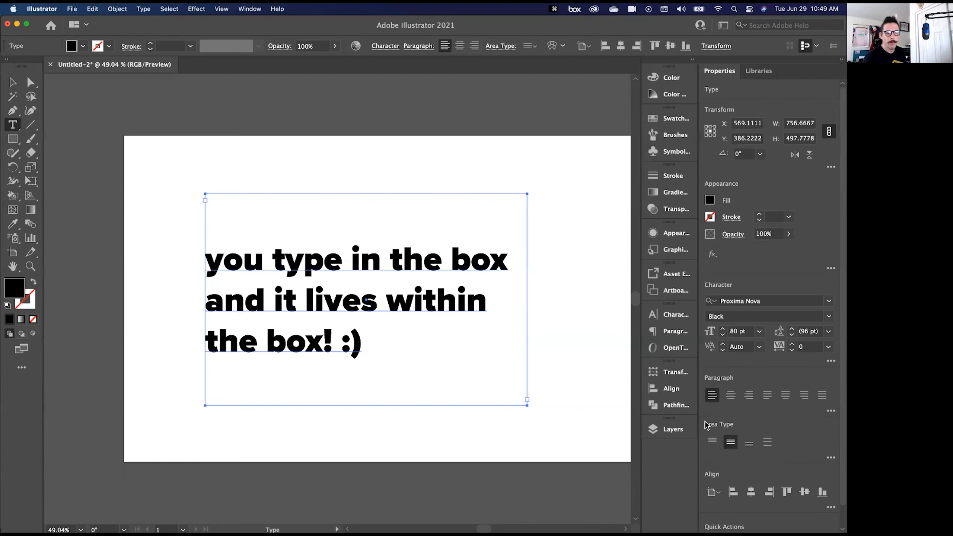
left_click(712, 443)
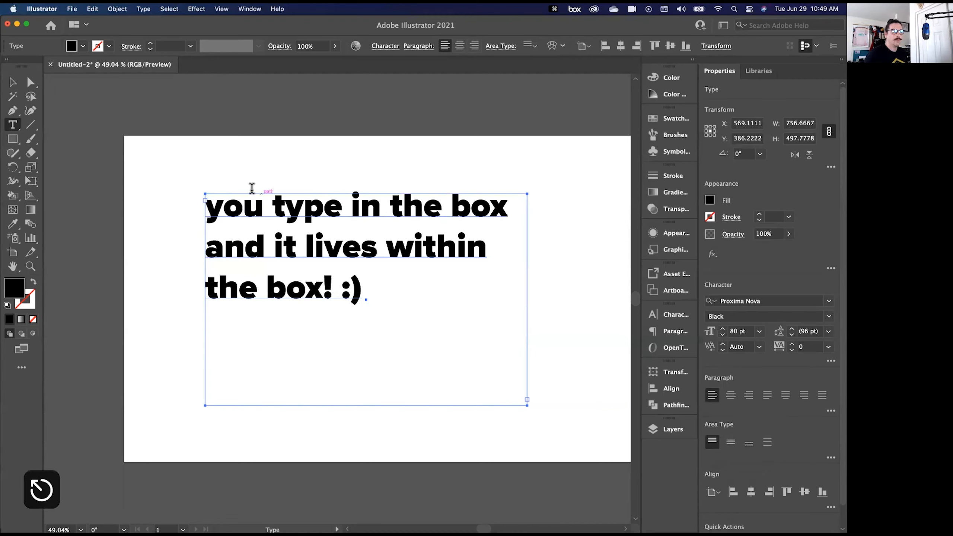
- Delete the area text frame and create point text reading "Type Styles" on the artboard
key("v")
key("BackSpace")
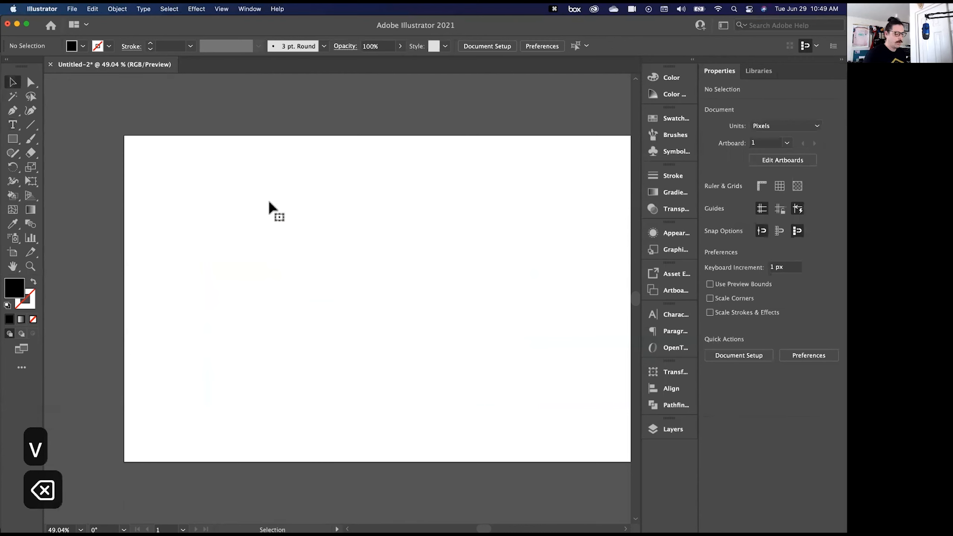
key("t")
left_click(245, 263)
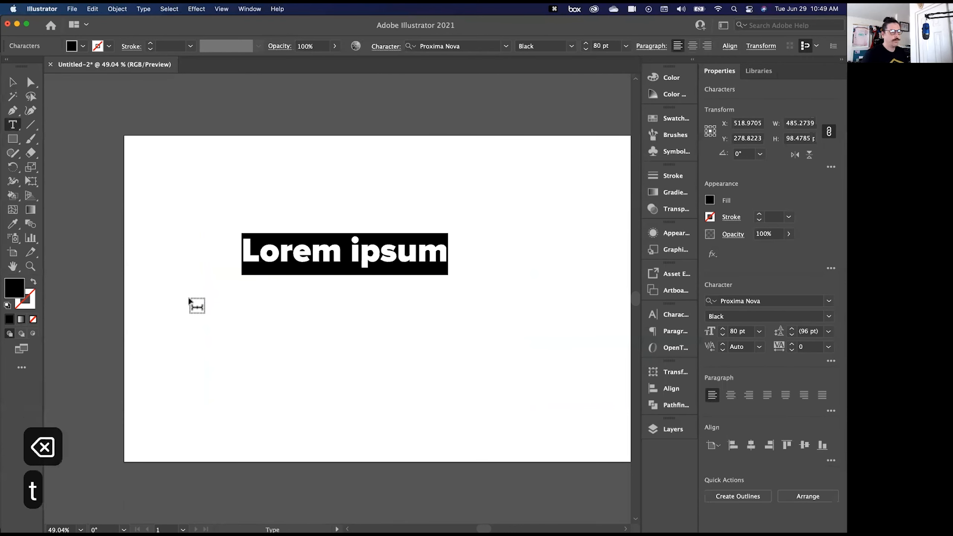
type("Type Styles")
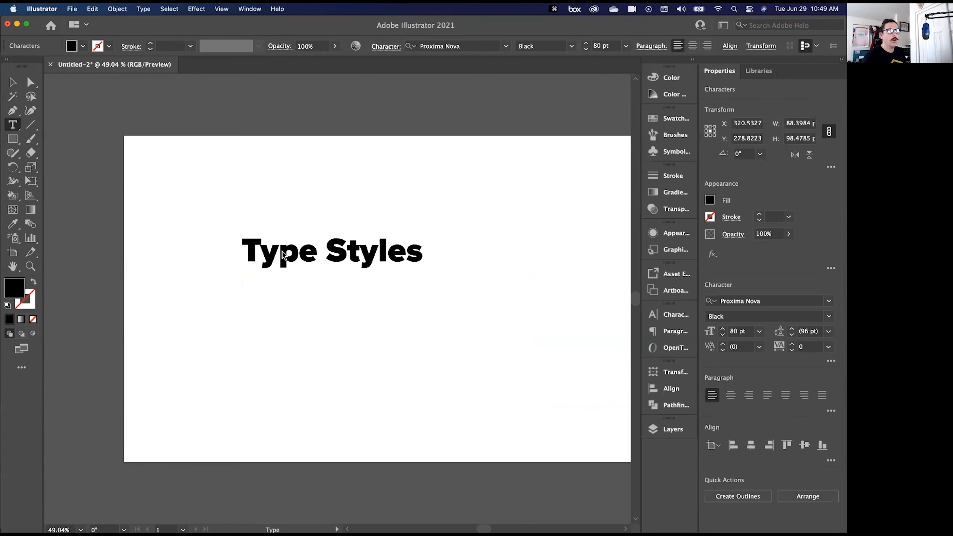
- Break the point text into two lines before the word "Styles"
key("super+a")
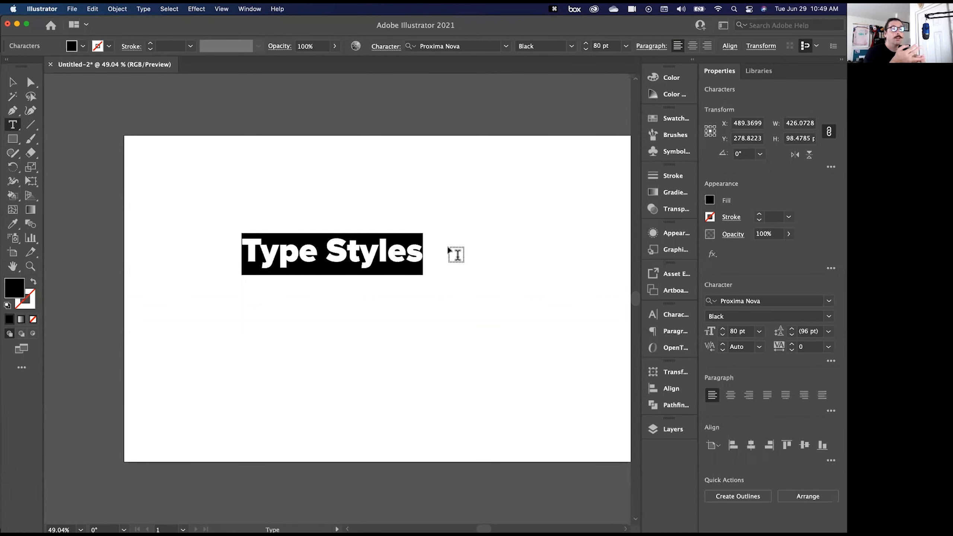
left_click(332, 252)
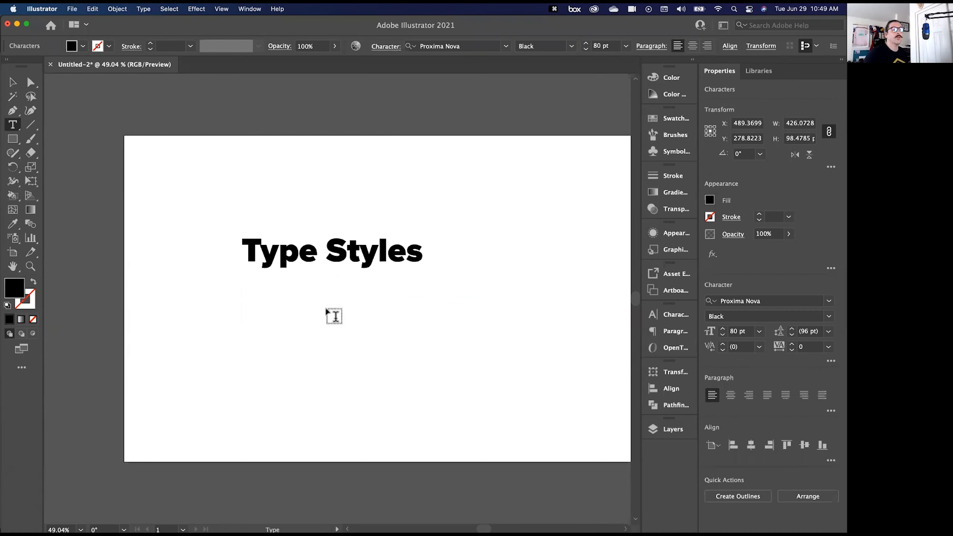
key("Return")
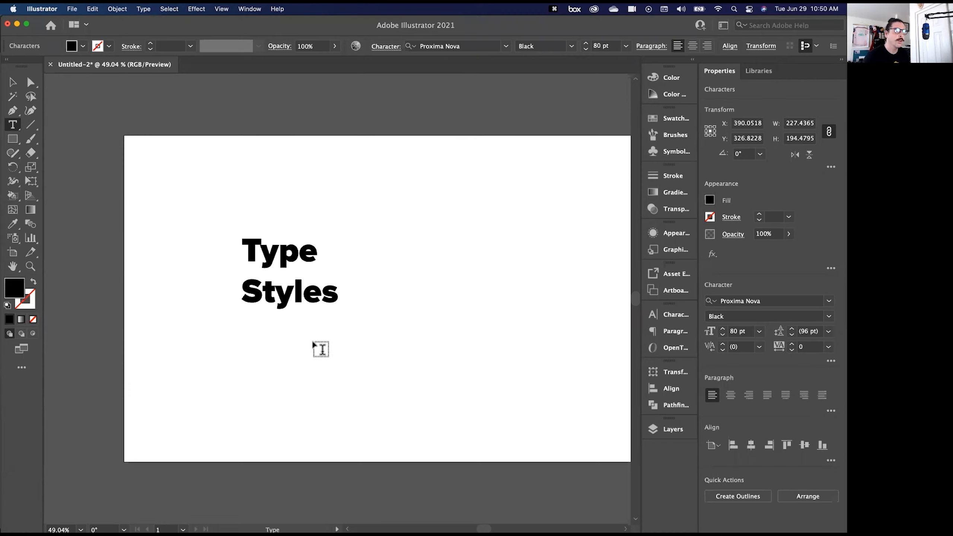
- Set the leading of both lines of text to 90 pt
key("super+a")
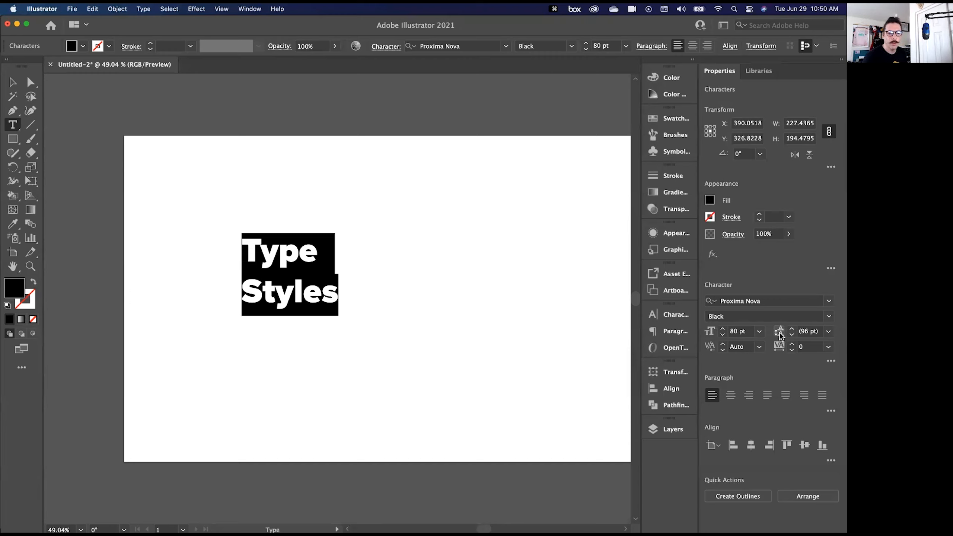
left_click(792, 338)
left_click(791, 338)
left_click(792, 338)
left_click(792, 338)
left_click(791, 338)
left_click(791, 338)
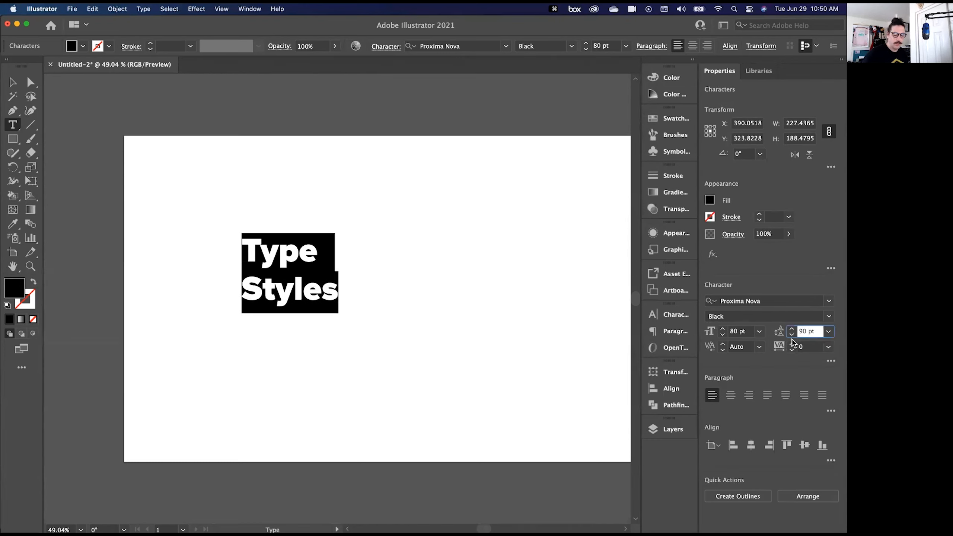
- Try tight leading of 40 pt and loose leading of 140 pt on both lines, and return it to 90 pt
key("shift+Down")
key("shift+Down")
key("shift+Down")
key("shift+Down")
key("shift+Down")
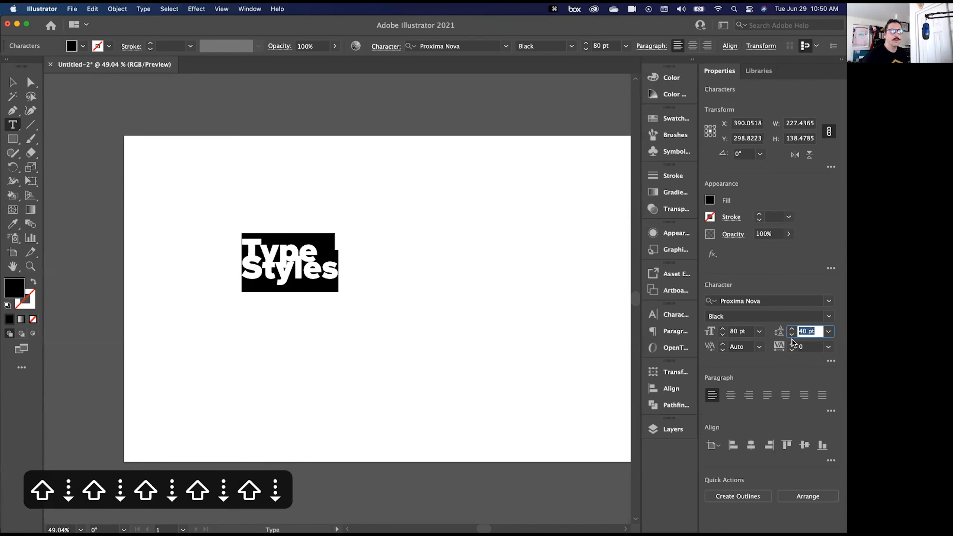
key("shift+Down")
key("shift+Down")
key("shift+Down")
key("shift+Up")
key("shift+Up")
key("shift+Up")
key("shift+Up")
key("shift+Up")
key("shift+Up")
key("shift+Up")
key("shift+Up")
key("shift+Up")
key("shift+Up")
key("shift+Up")
key("shift+Up")
key("shift+Up")
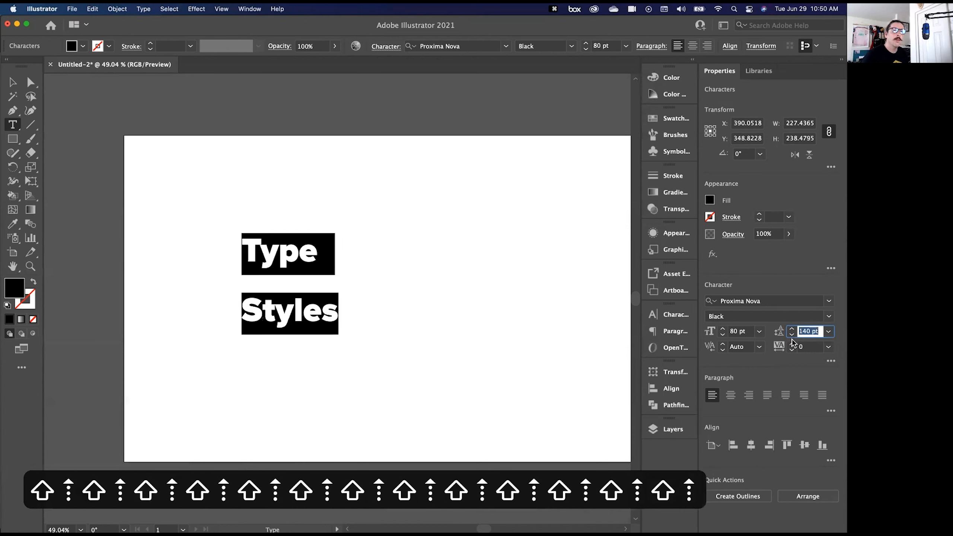
key("shift+Up")
key("shift+Up")
key("shift+Down")
key("shift+Down")
key("shift+Down")
key("shift+Down")
key("shift+Down")
key("shift+Down")
key("shift+Down")
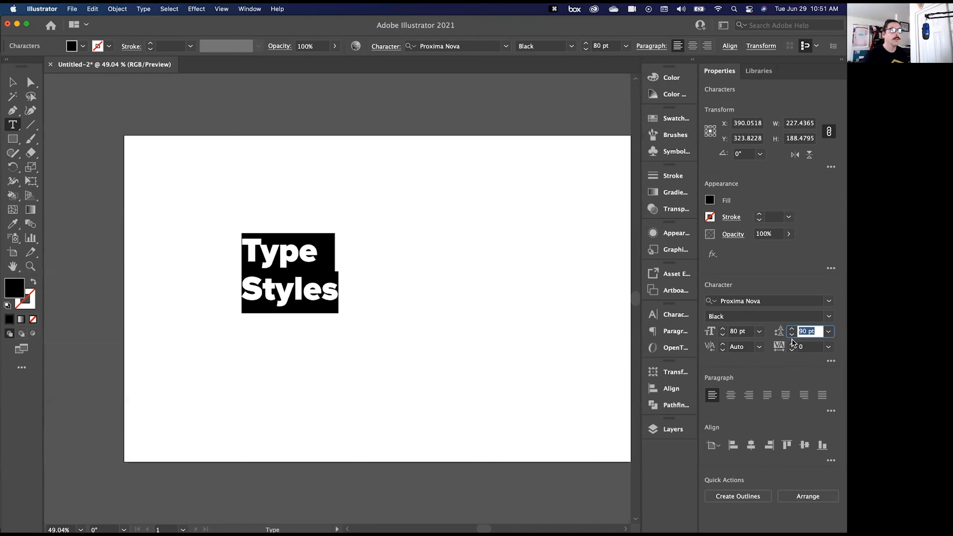
- Increase the kerning between the "T" and "y" of "Type" to 60
left_click(304, 294)
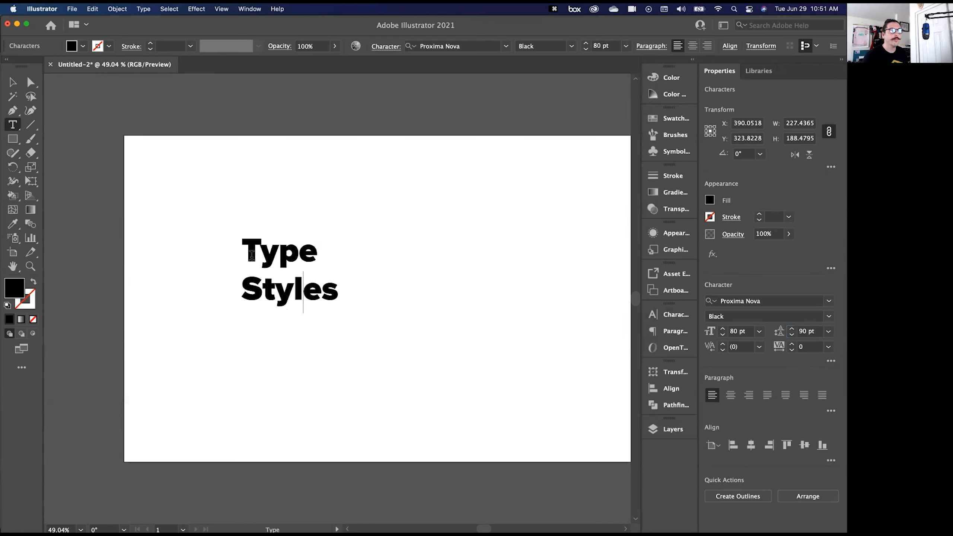
double_click(271, 252)
left_click(274, 253)
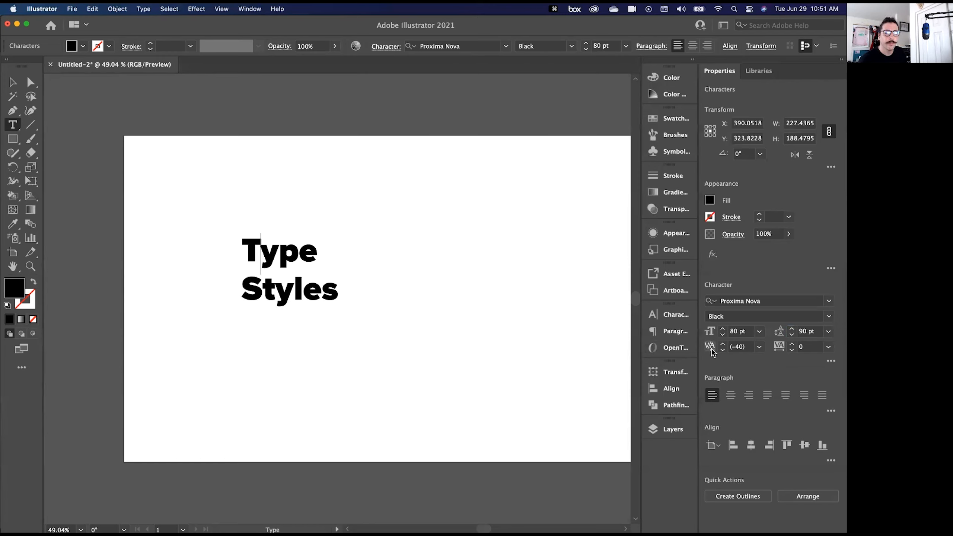
key("super+equal")
key("super+equal")
key("super+equal")
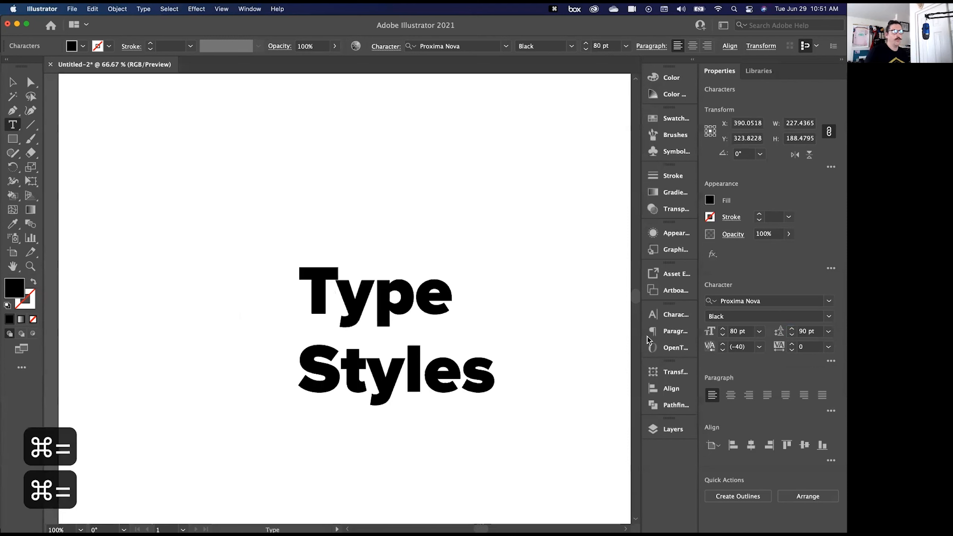
left_click(741, 346)
type("-39")
key("shift+Up")
key("shift+Up")
key("shift+Up")
key("shift+Up")
key("shift+Up")
key("shift+Up")
key("shift+Up")
key("shift+Up")
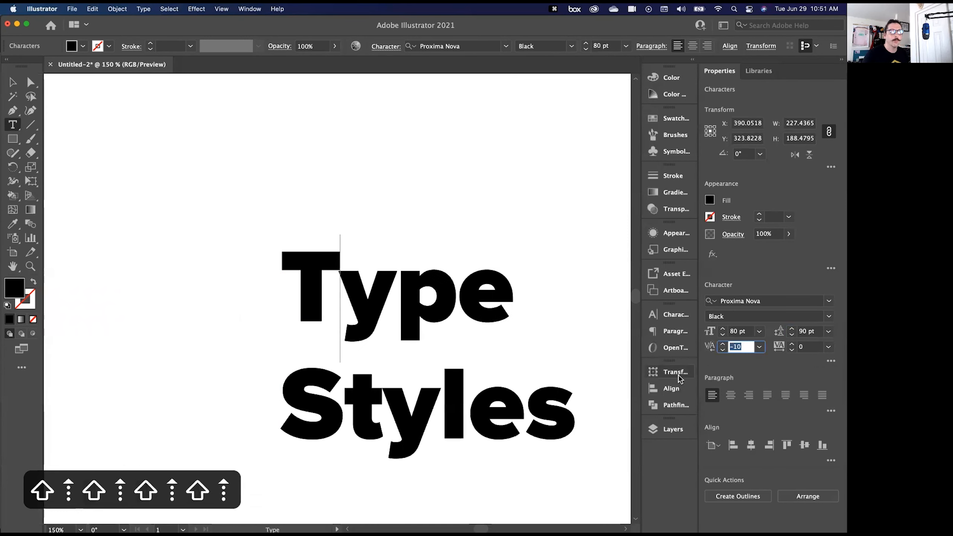
key("shift+Up")
key("shift+Up")
key("shift+Up")
key("shift+Up")
key("shift+Up")
key("shift+Up")
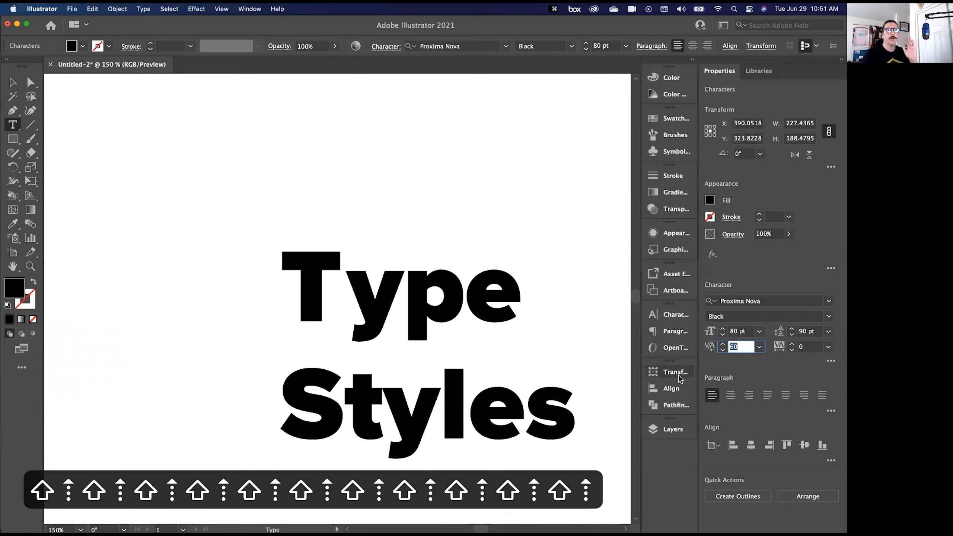
- Reduce the kerning between the "T" and "y" of "Type" below 0 until the two letters overlap
key("shift+Down")
key("shift+Down")
key("shift+Down")
key("shift+Down")
key("shift+Down")
key("shift+Down")
key("shift+Down")
key("shift+Down")
key("shift+Down")
key("shift+Down")
key("shift+Down")
key("shift+Down")
key("shift+Down")
key("shift+Down")
key("shift+Down")
key("shift+Down")
key("shift+Down")
key("shift+Down")
key("shift+Down")
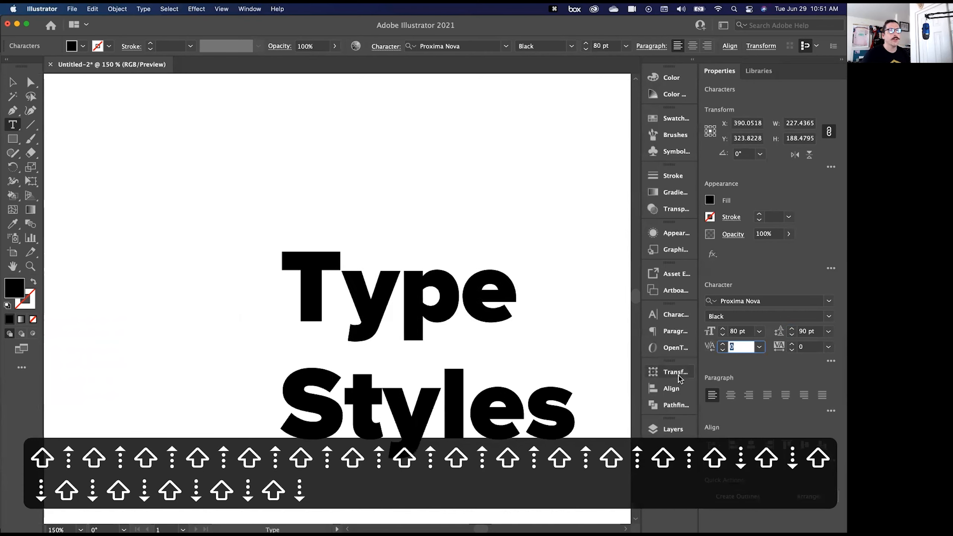
key("shift+Down")
key("shift+Down")
key("shift+Down")
key("shift+Down")
key("shift+Down")
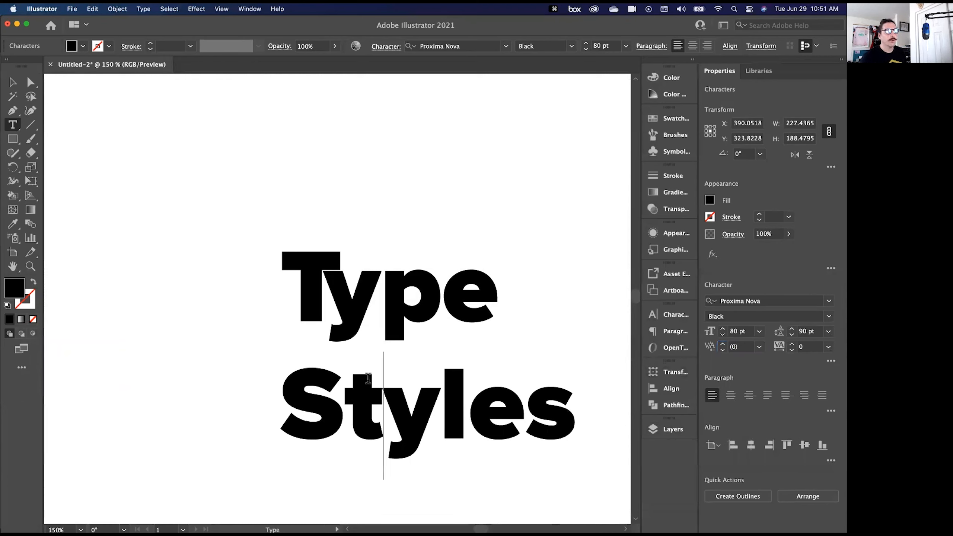
- Leave text editing and set the tracking of the whole "Type Styles" text object to 9
left_click_drag(287, 405, 570, 414)
left_click(489, 397)
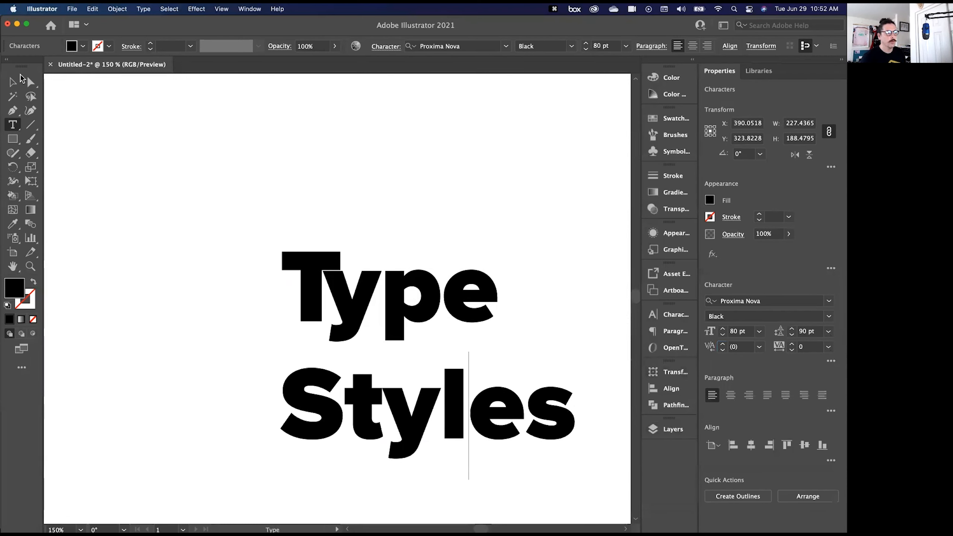
key("Escape")
left_click(791, 344)
left_click(791, 345)
left_click(791, 344)
left_click(791, 344)
left_click(792, 344)
left_click(792, 344)
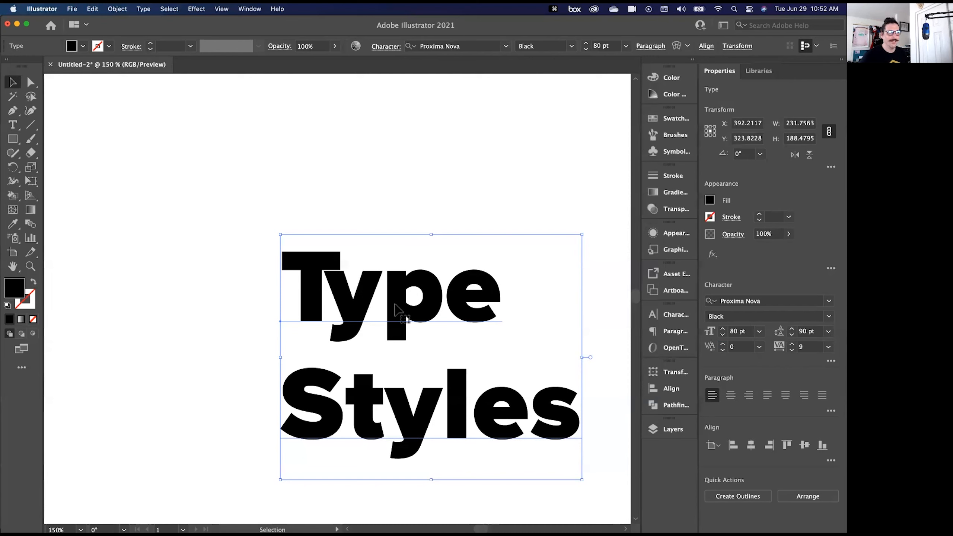
- Delete the "Type Styles" text object and bring the whole empty artboard into view
key("BackSpace")
key("super+minus")
key("super+minus")
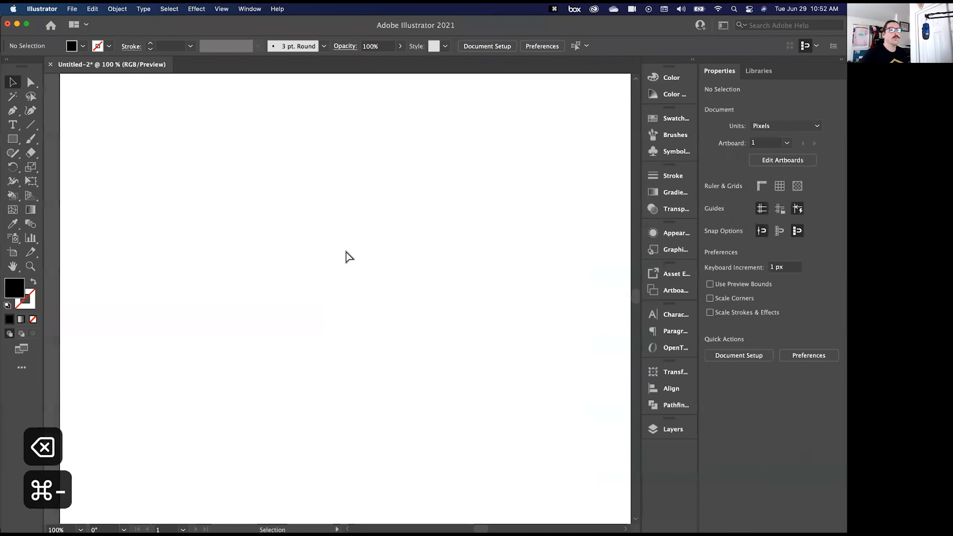
key("space")
left_click_drag(453, 262, 280, 190)
key("super+minus")
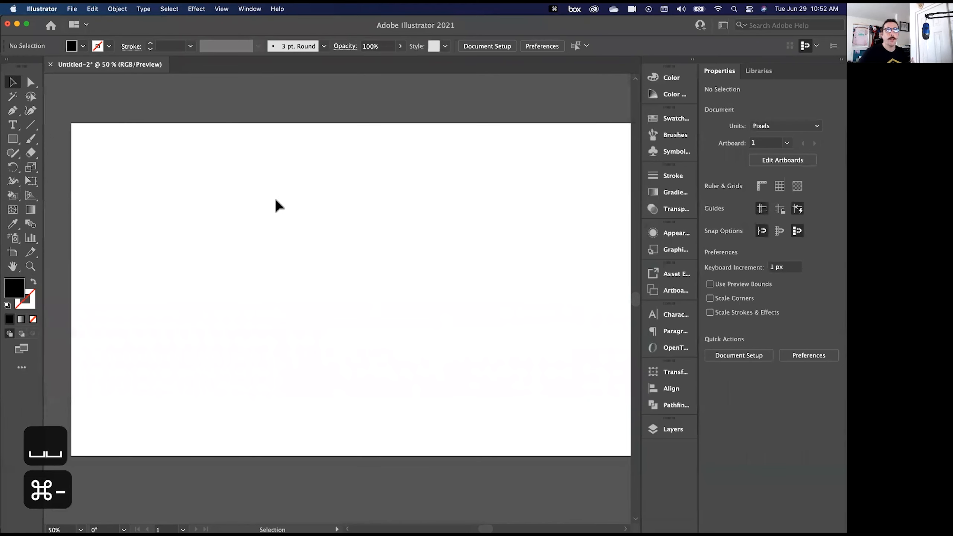
- Draw a hexagon about 596 × 516 px near the middle of the artboard with the Polygon tool
left_click(6, 139)
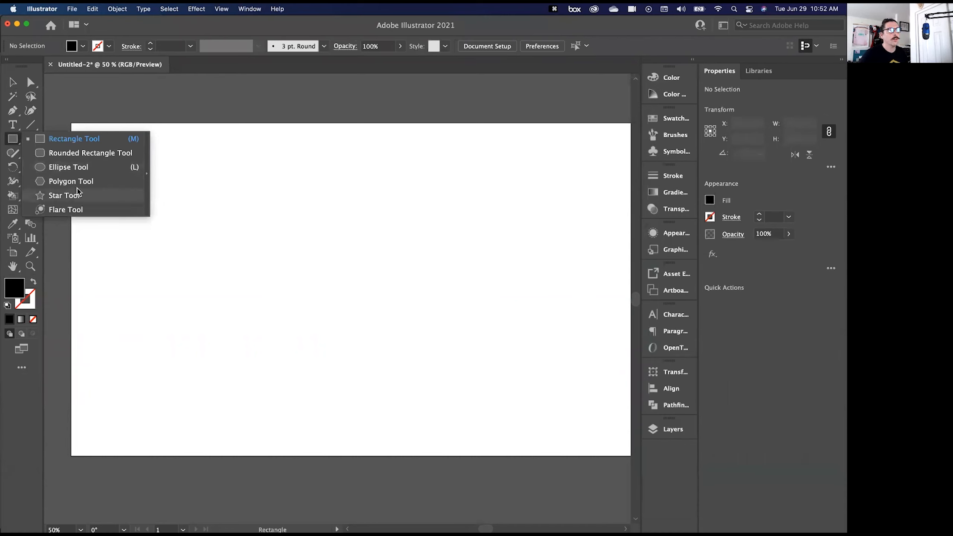
left_click(14, 144)
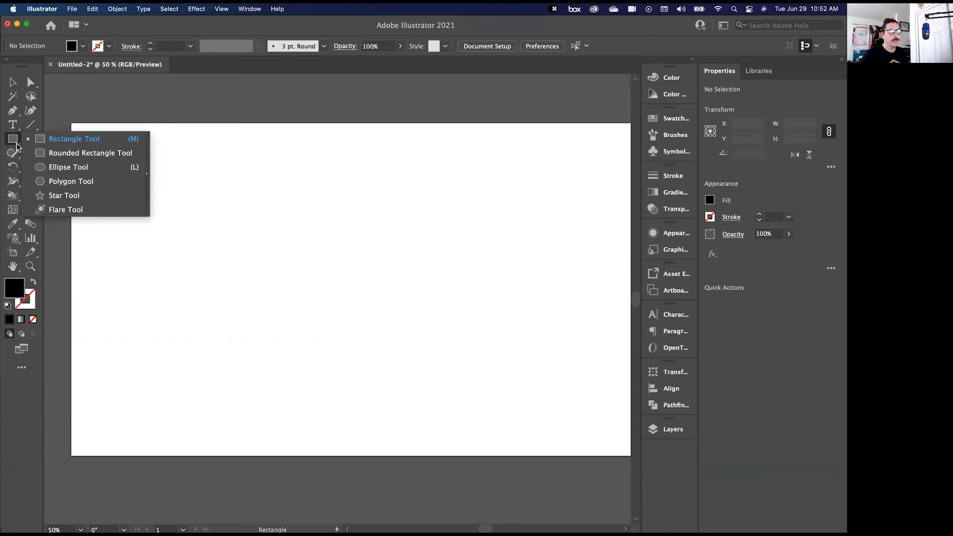
left_click(75, 181)
left_click_drag(343, 296, 445, 351)
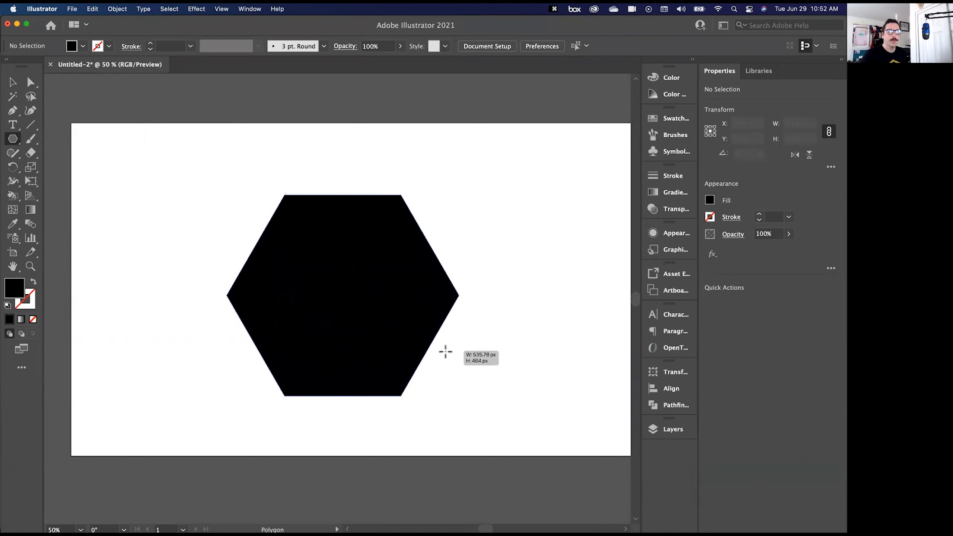
left_click_drag(445, 352, 439, 371)
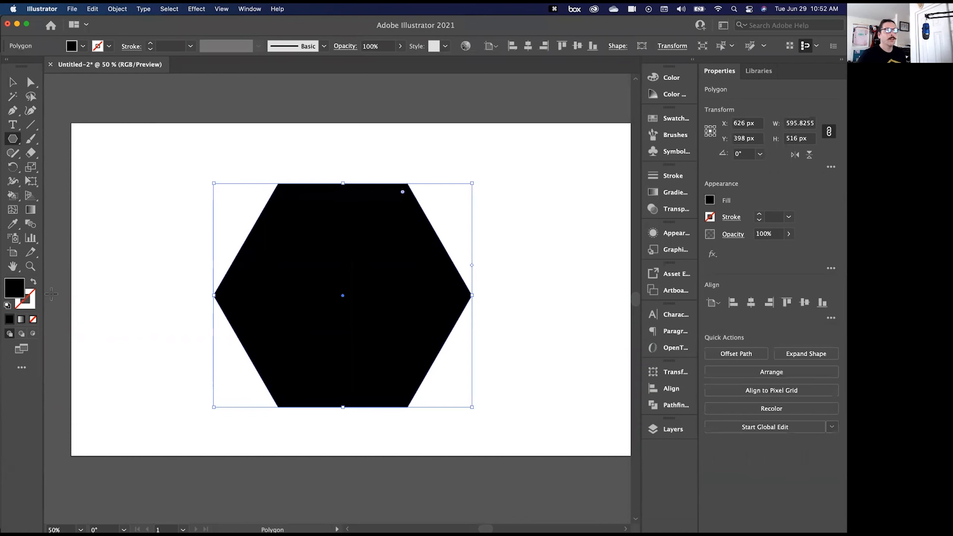
- Remove the hexagon's fill and give it a solid black stroke
left_click(33, 322)
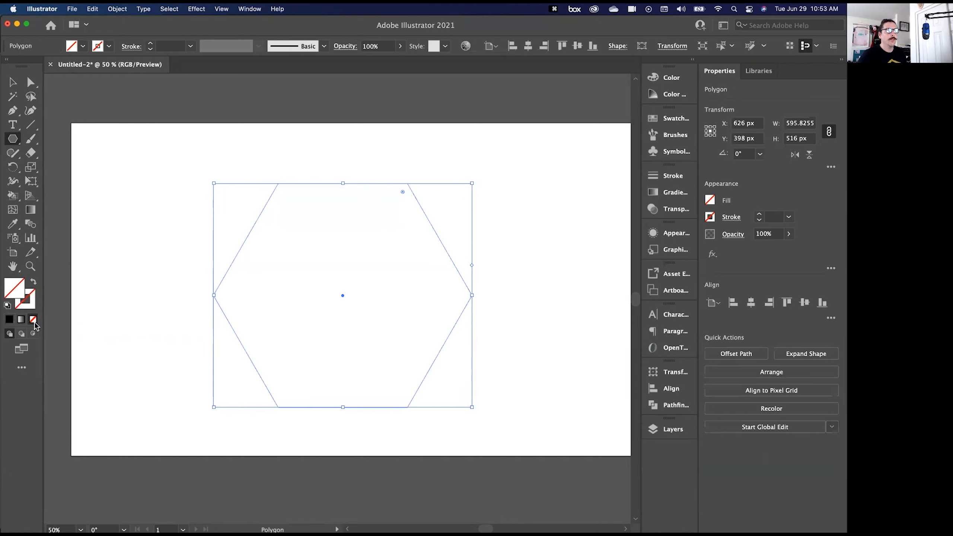
left_click(32, 299)
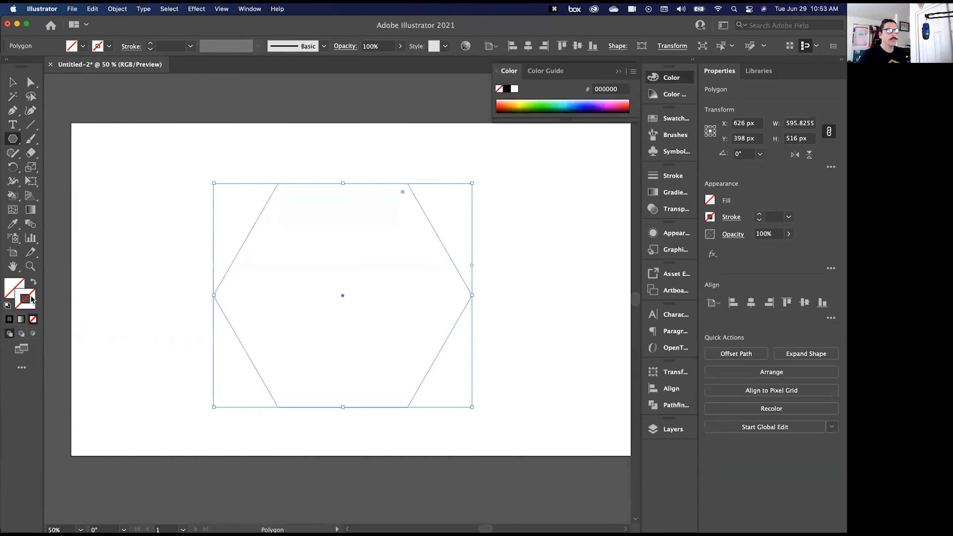
left_click(7, 321)
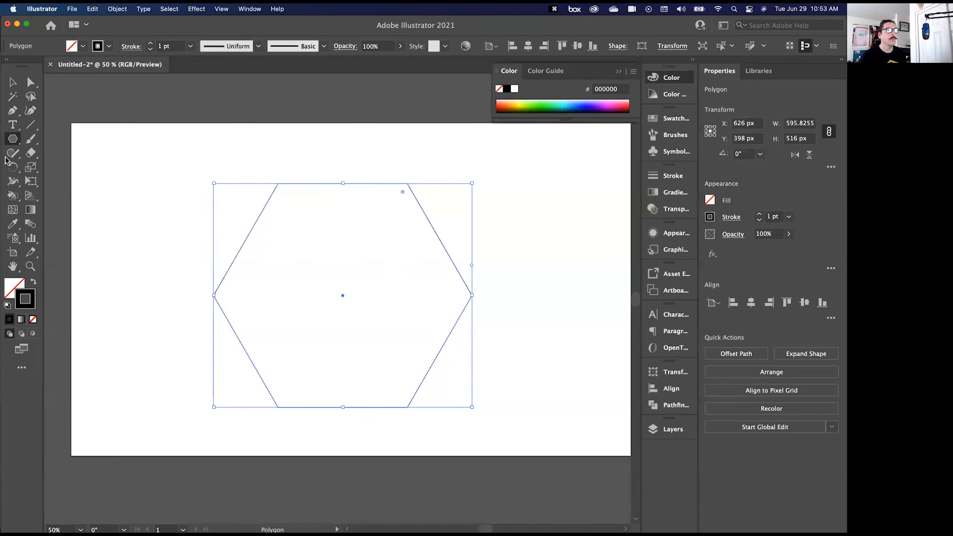
- Try placing text with the Type tool in the middle of the hexagon, and delete the resulting point text
left_click(12, 127)
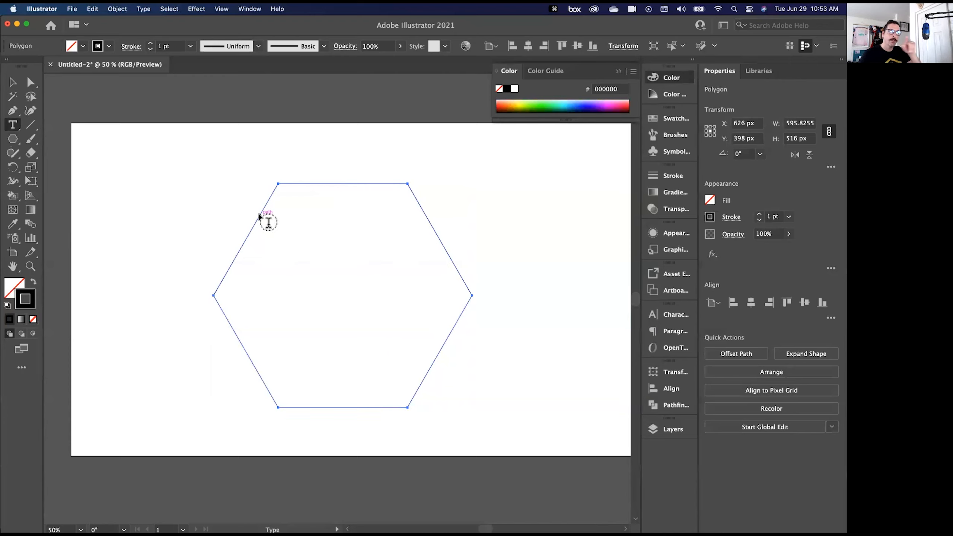
left_click(335, 289)
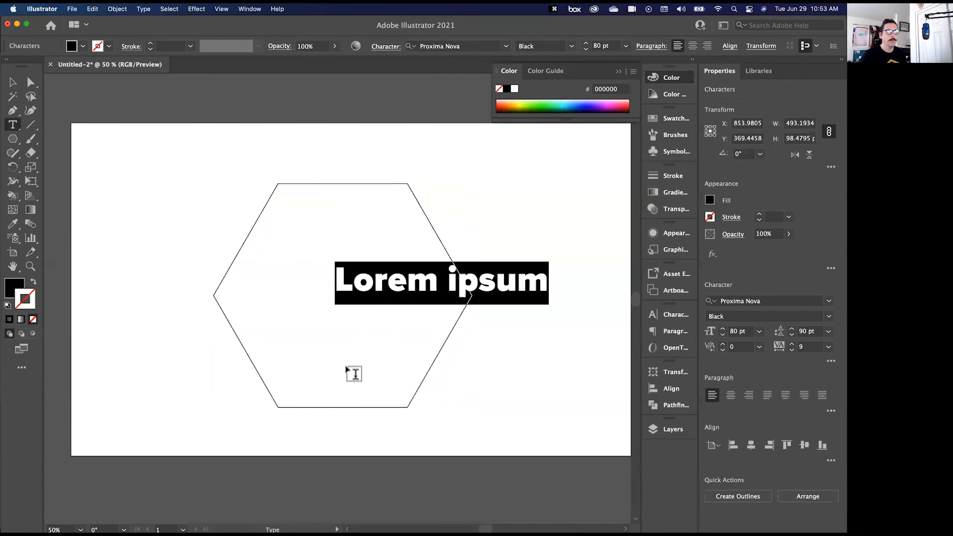
key("Escape")
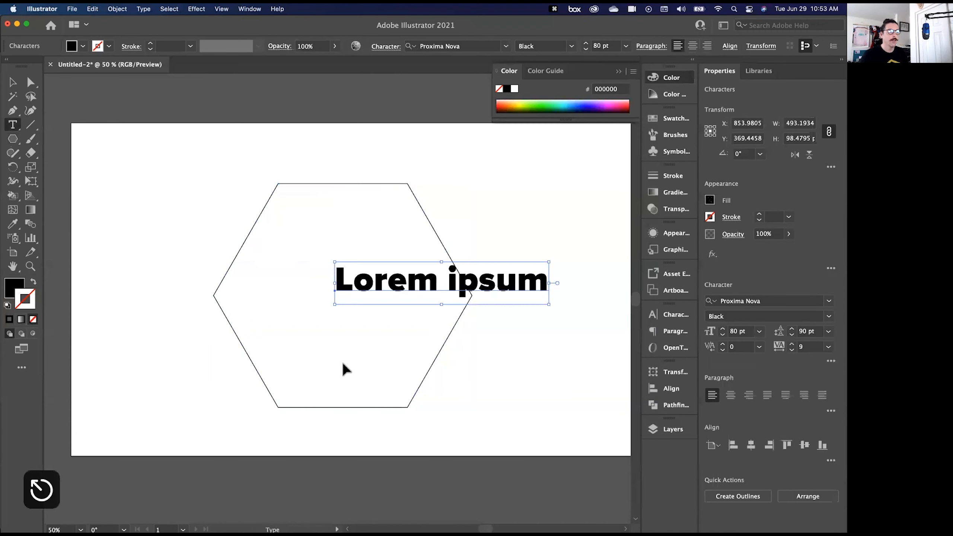
key("BackSpace")
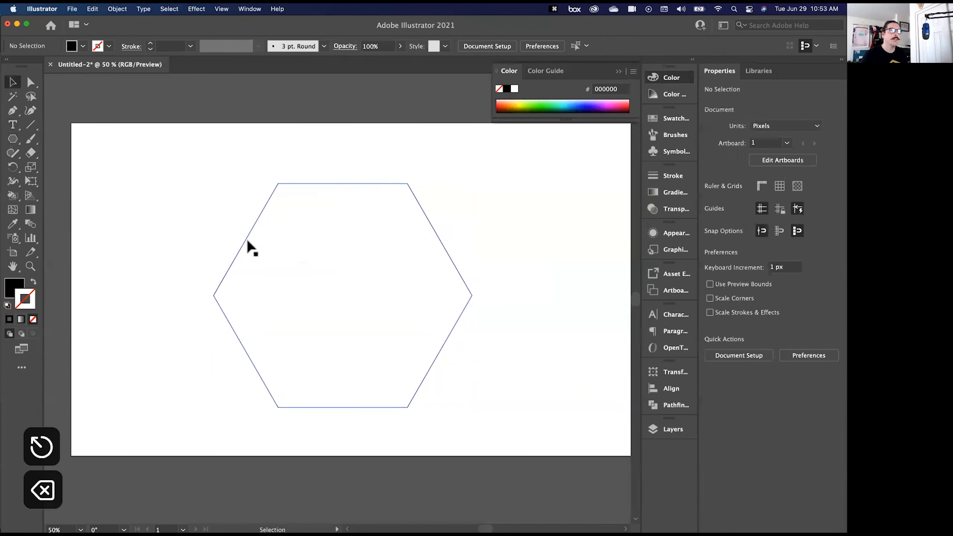
- Turn the hexagon into an area text frame from its path and centre-align the placeholder text
key("t")
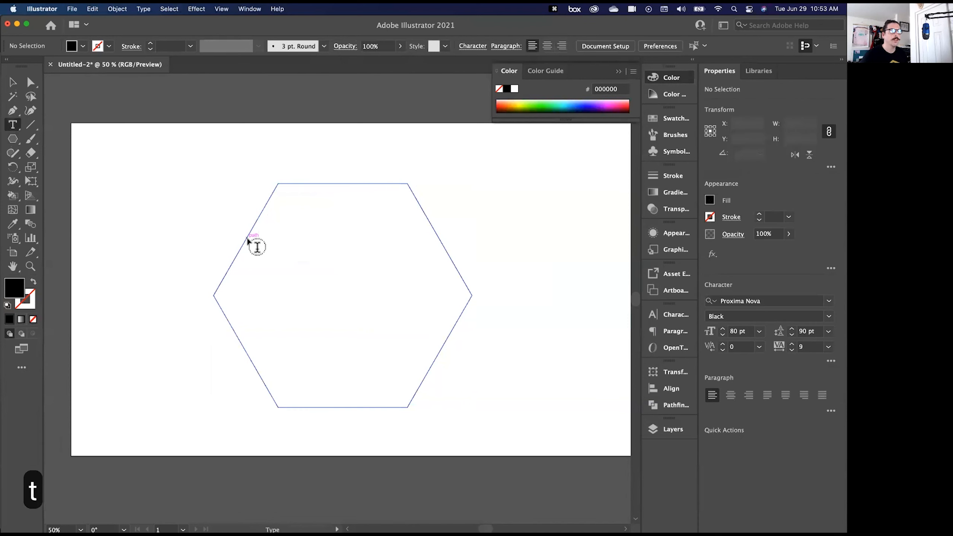
left_click(249, 242)
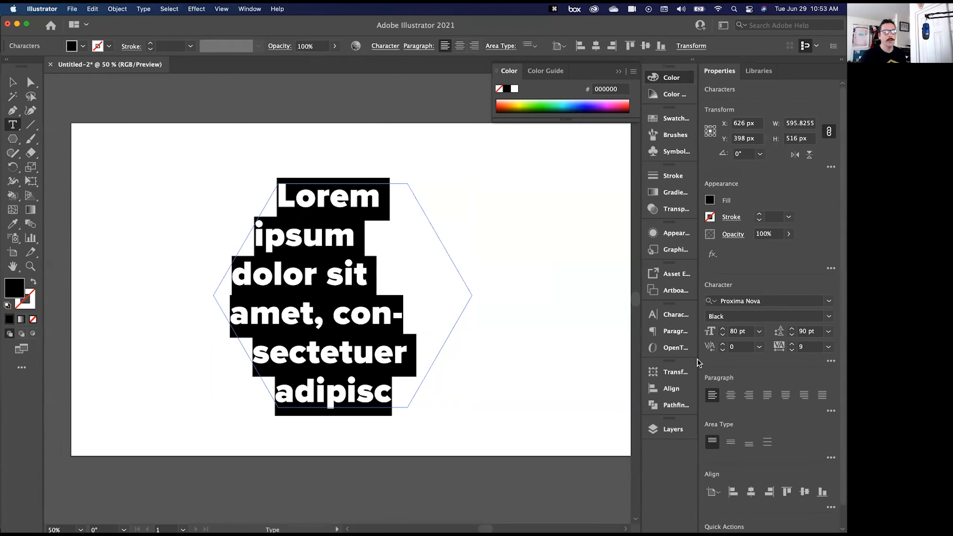
left_click(729, 395)
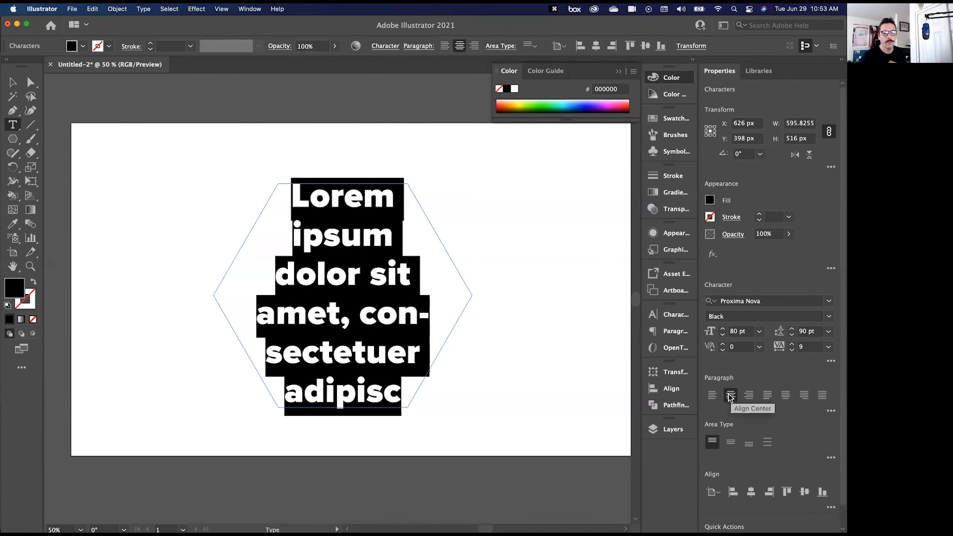
- Set the font size of the hexagon's placeholder text to 40 pt
left_click(722, 334)
left_click(735, 332)
key("shift+Down")
key("shift+Down")
key("shift+Down")
key("shift+Down")
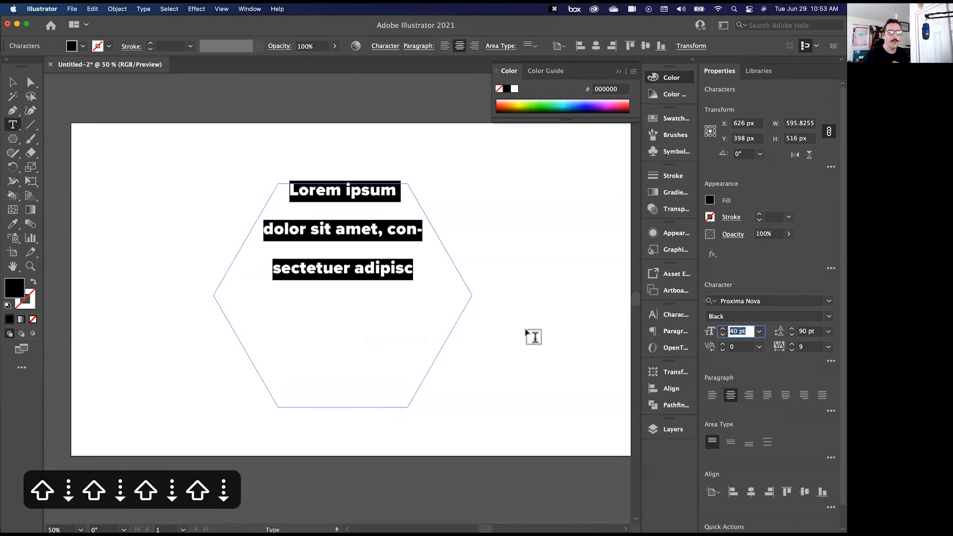
- Set the hexagon text's leading to Auto and its tracking to 0
left_click(829, 332)
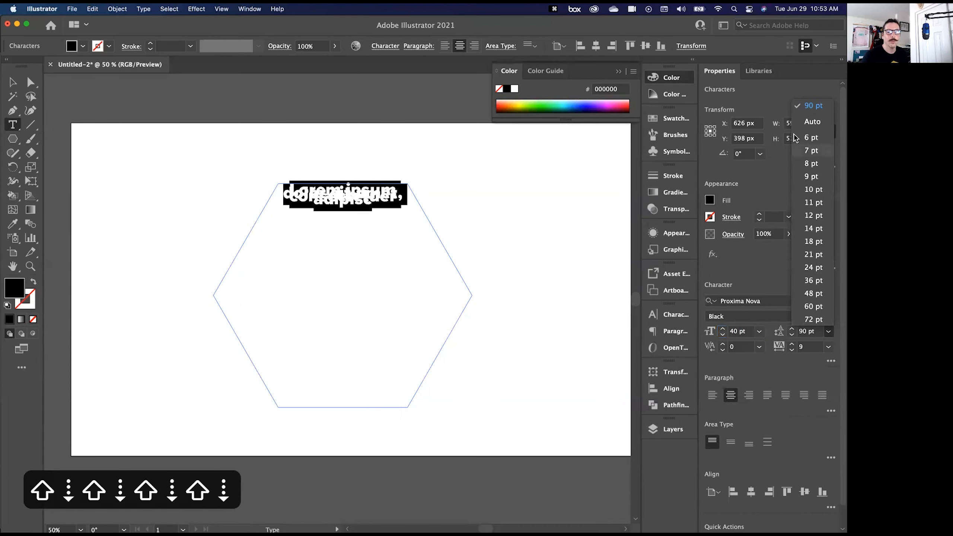
left_click(812, 332)
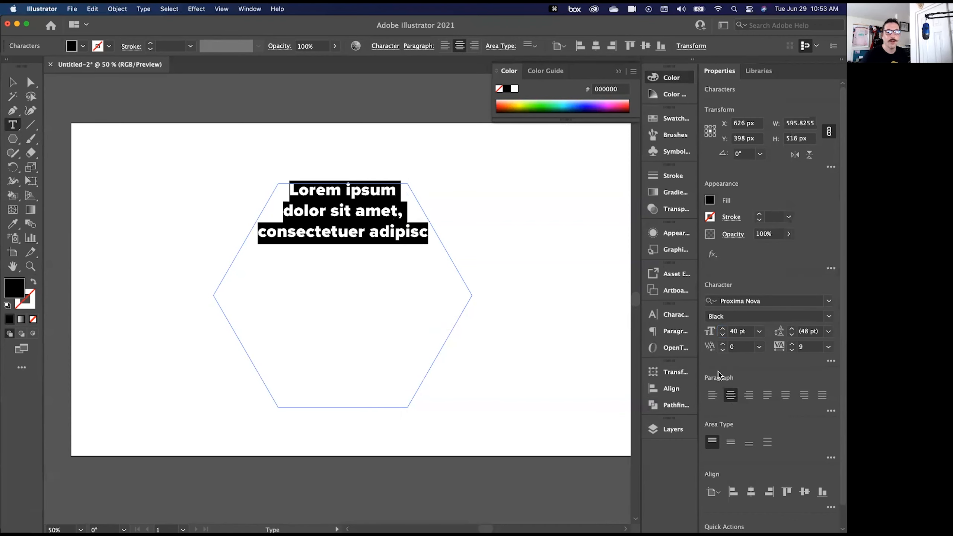
left_click(829, 347)
left_click(806, 435)
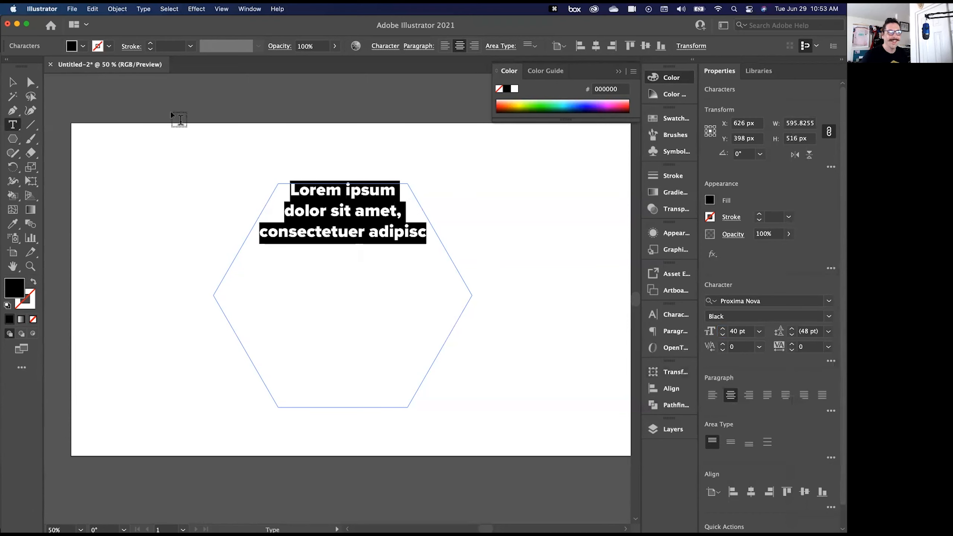
- Leave text editing, undo the last text changes, and delete the hexagon text frame
left_click(16, 83)
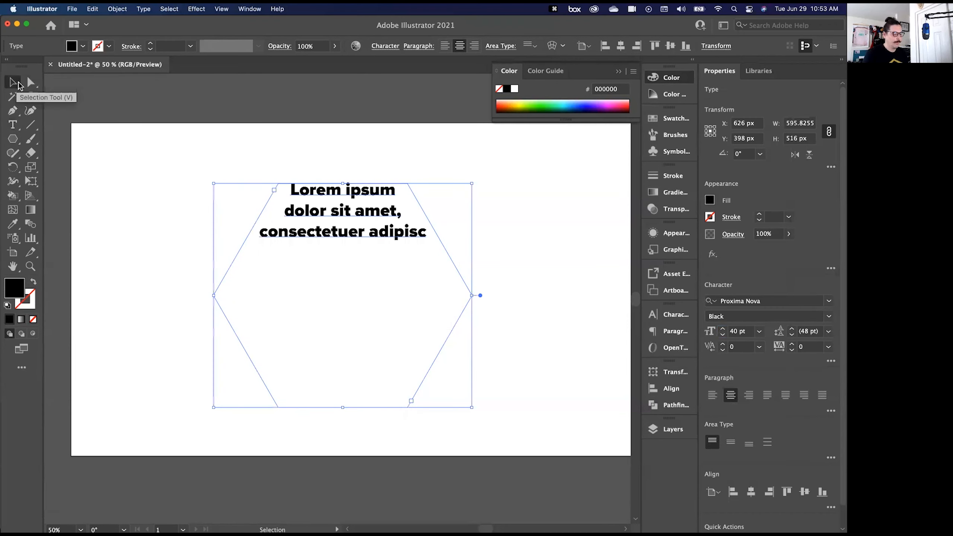
key("super+z")
key("super+z")
key("super+z")
key("BackSpace")
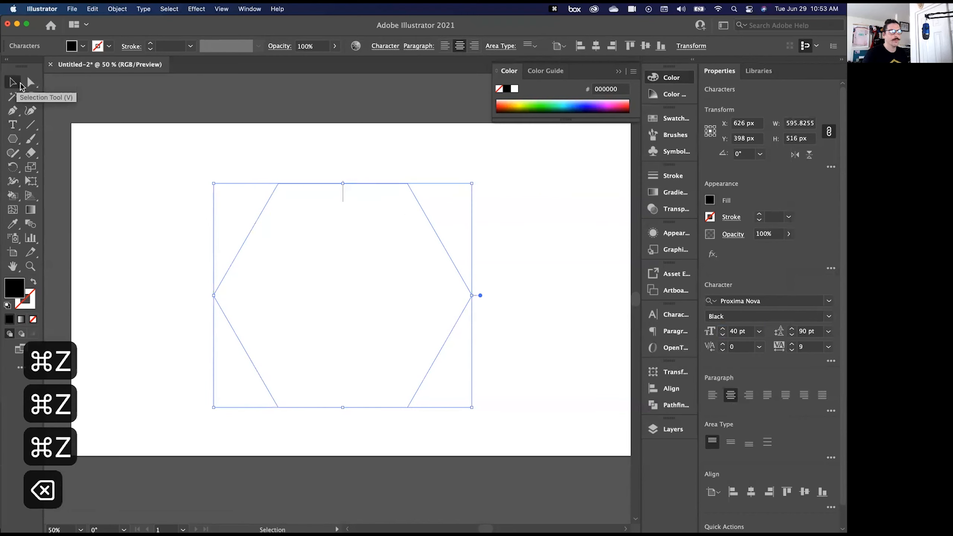
key("BackSpace")
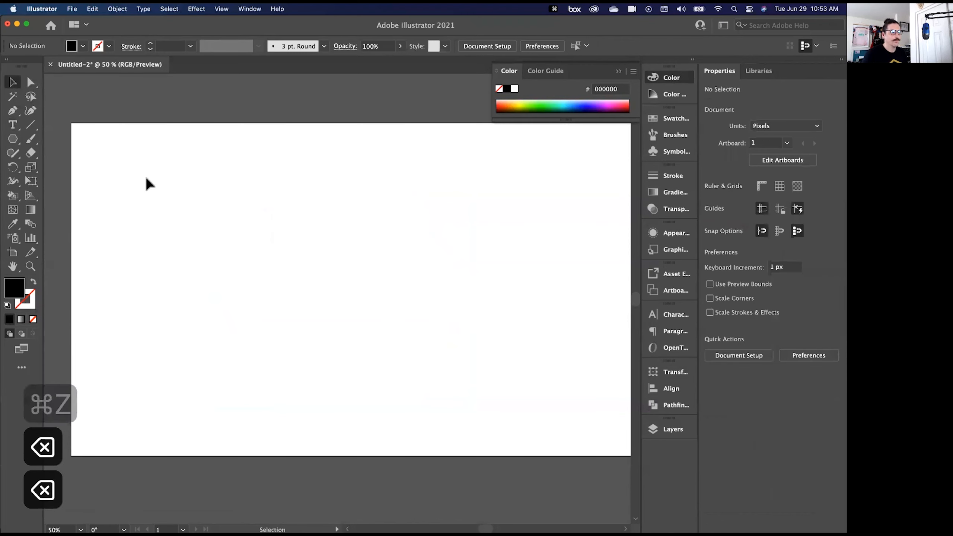
- Draw a hexagon about 588 × 509 px with no fill and a 1 pt black stroke, and move it fully onto the artboard
left_click(12, 138)
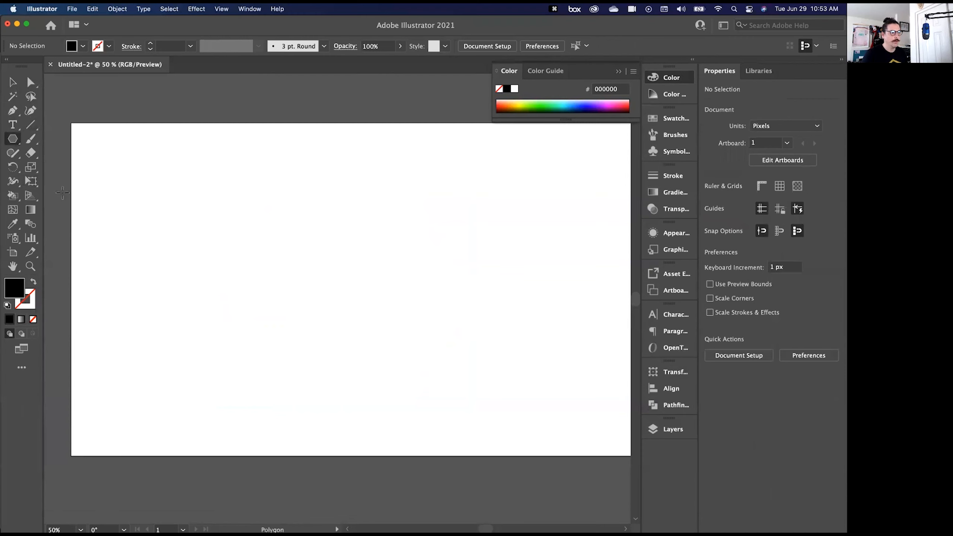
key("shift+x")
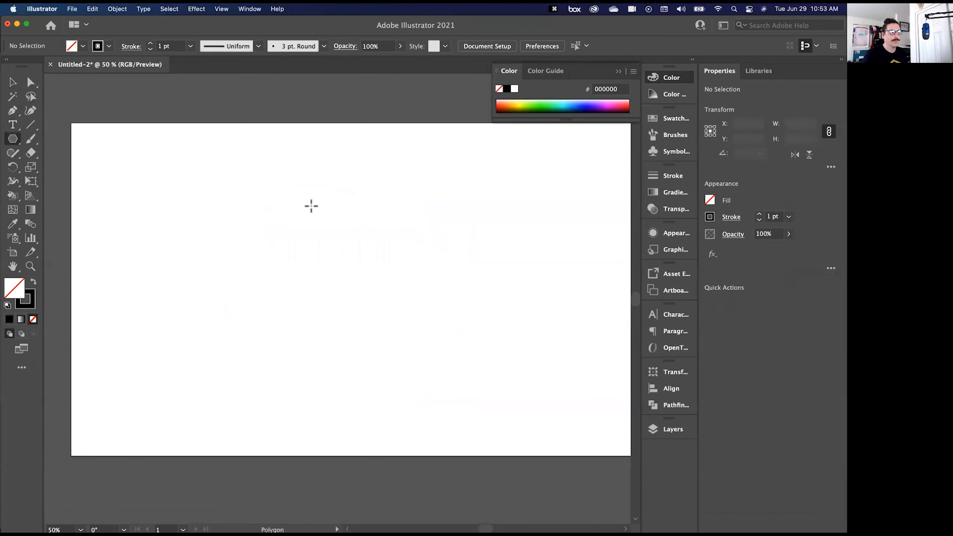
mouse_move(253, 204)
left_mouse_down()
mouse_move(404, 301)
mouse_move(370, 255)
left_mouse_up()
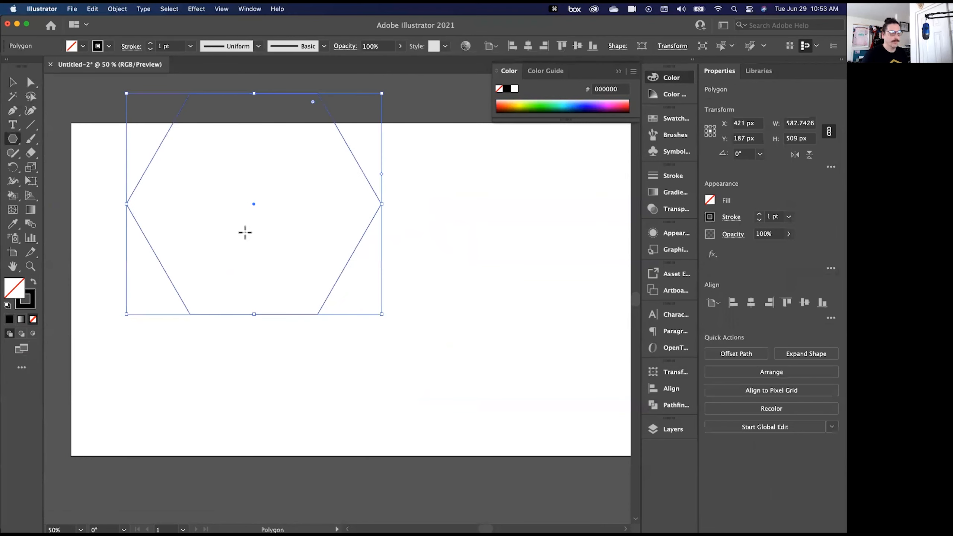
key("v")
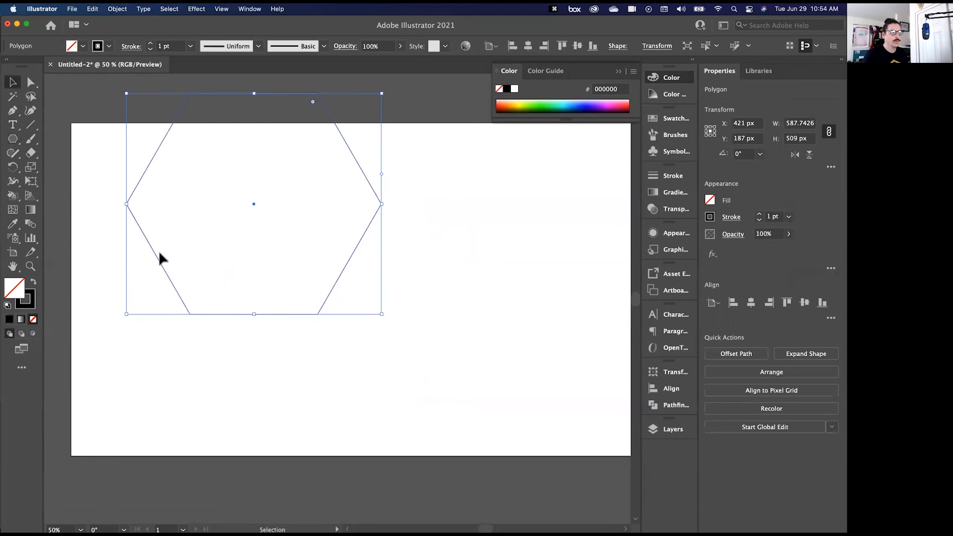
left_click_drag(159, 261, 224, 339)
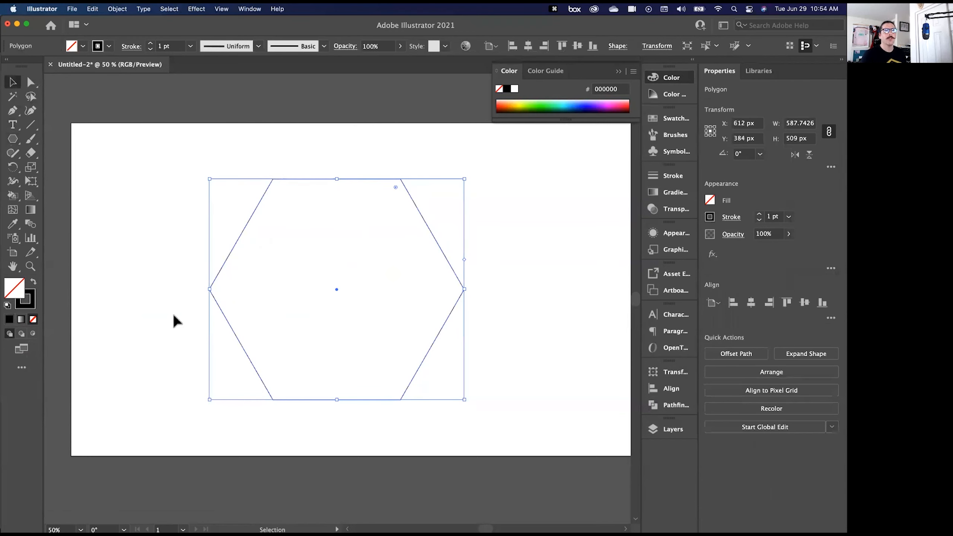
- Turn the new hexagon into an area text frame with placeholder text, using Auto leading and a tracking of 0
key("t")
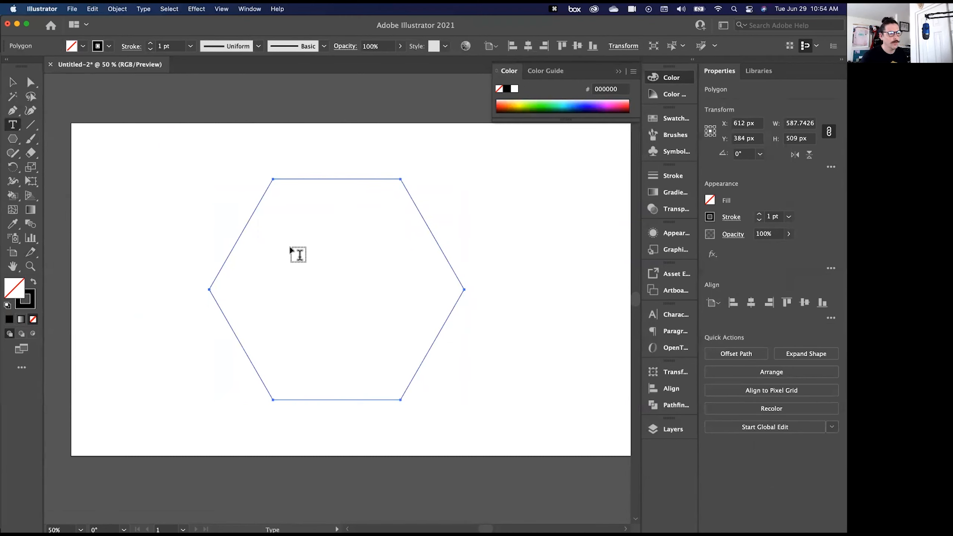
left_click(249, 222)
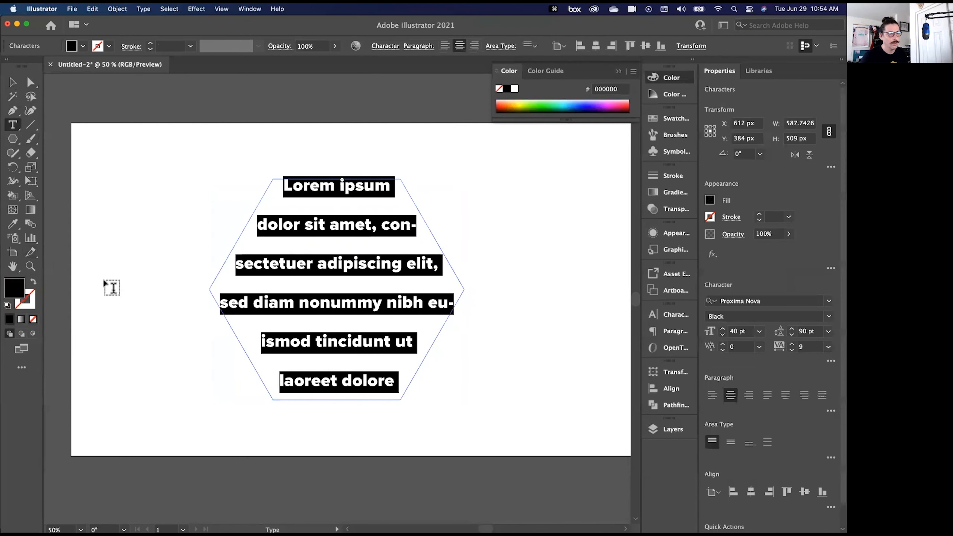
left_click(829, 332)
left_click(805, 122)
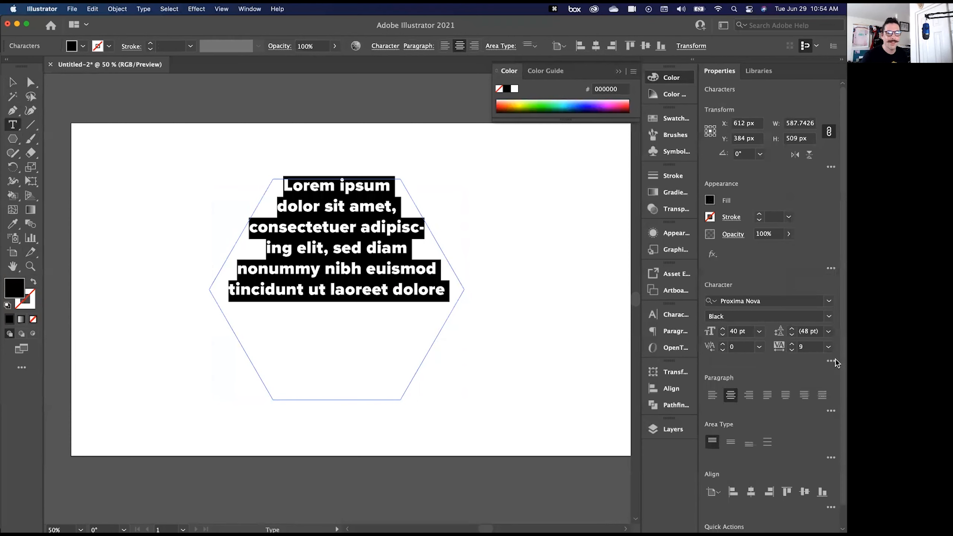
left_click(830, 347)
left_click(810, 419)
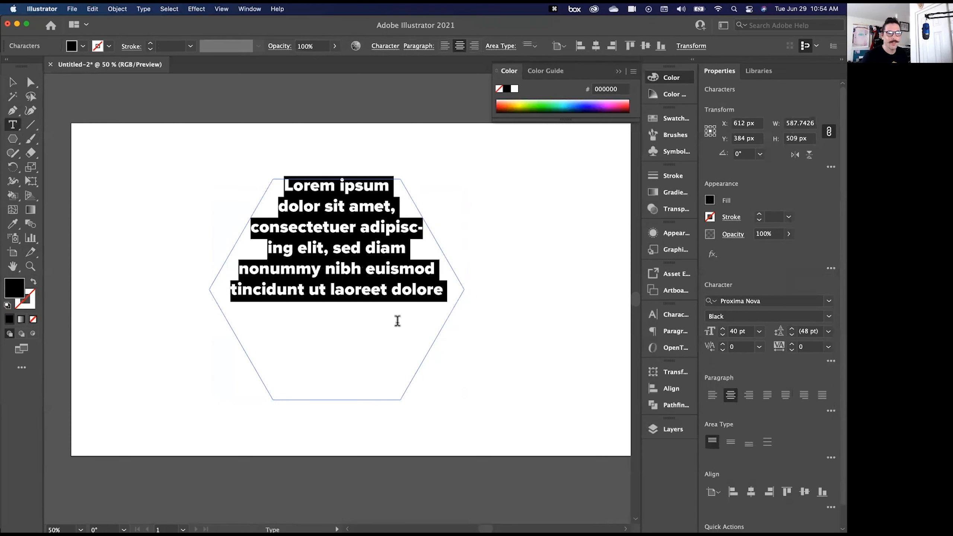
- Copy all the placeholder text and paste it after the existing text to fill the hexagon
left_click(380, 289)
key("super+a")
key("super+c")
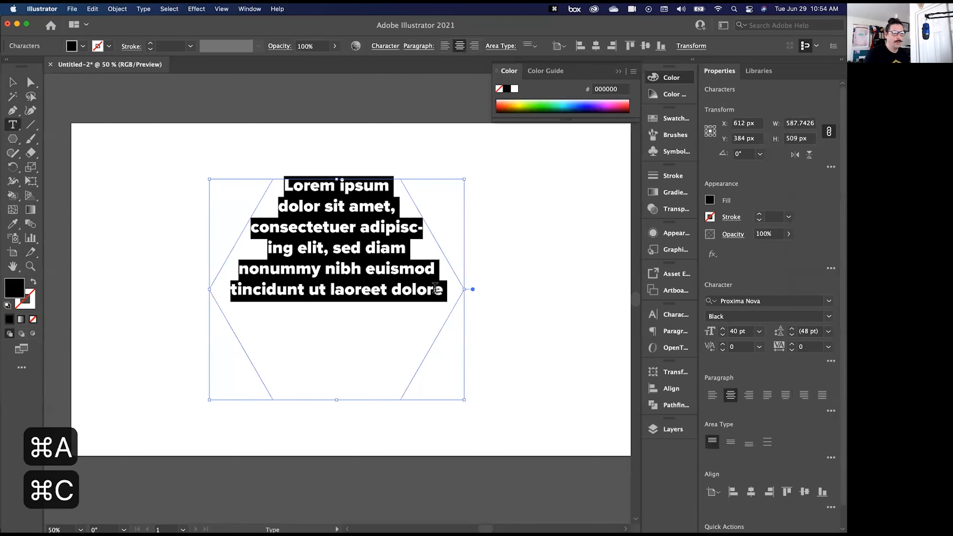
key("Right")
key("super+v")
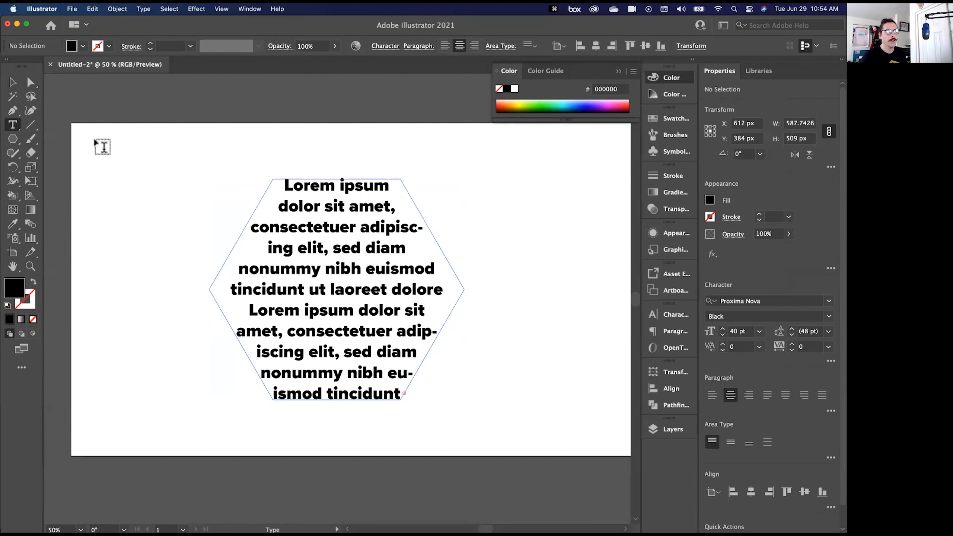
- Draw a black ellipse about 440 × 416 px over the hexagon text's right half and make the text wrap around it
left_click(12, 145)
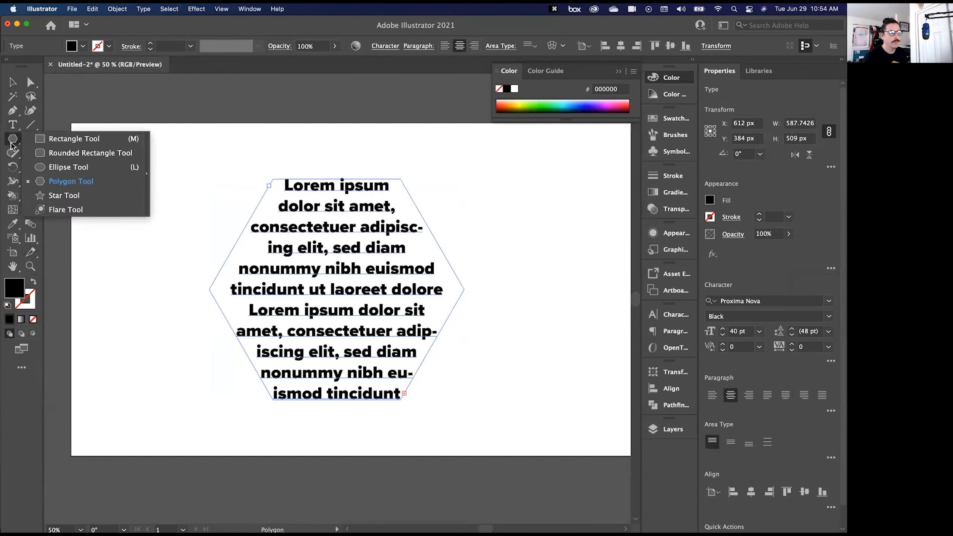
left_click(96, 167)
left_click_drag(533, 201, 342, 380)
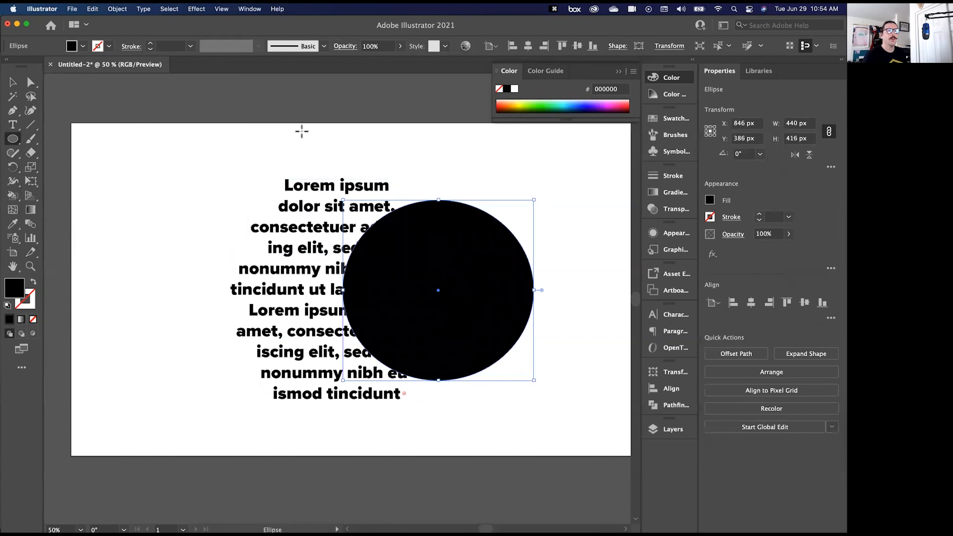
left_click(116, 10)
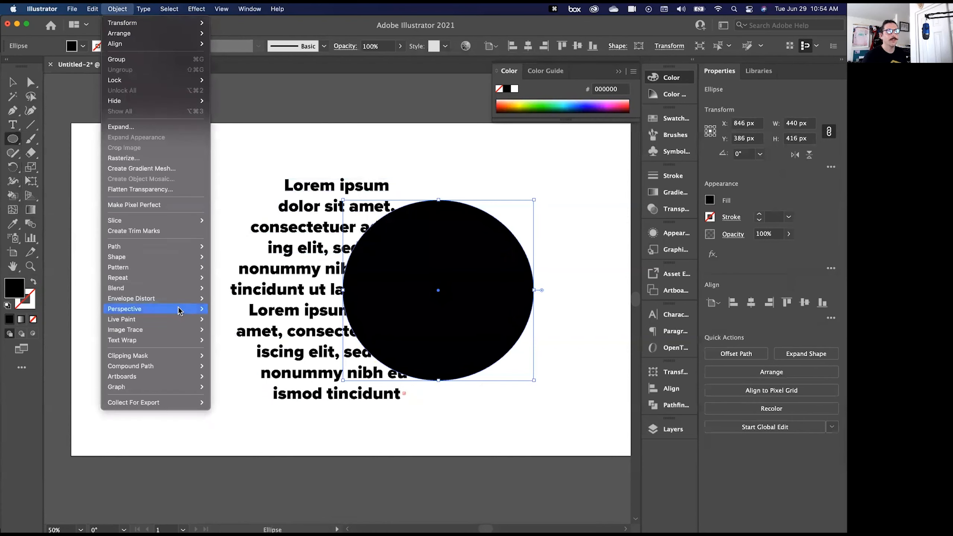
mouse_move(183, 340)
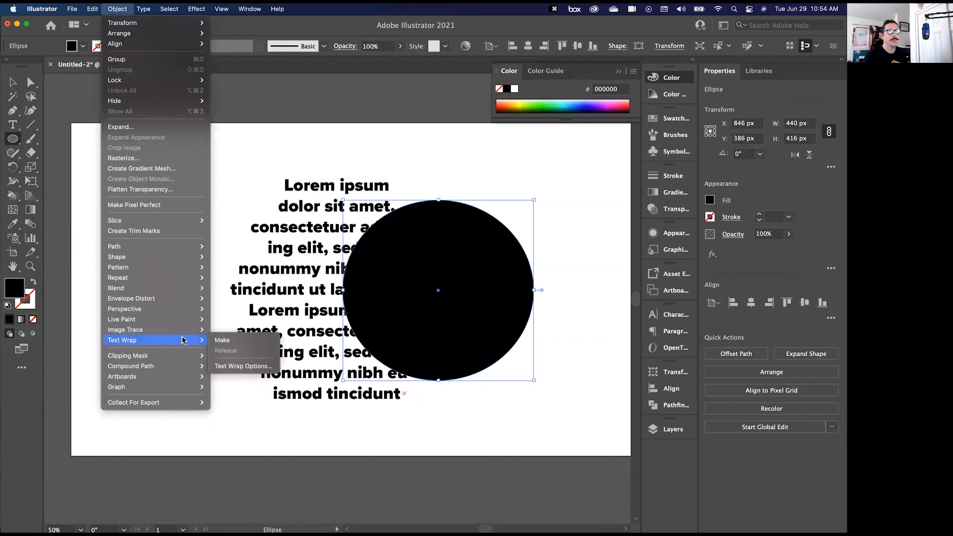
left_click(221, 340)
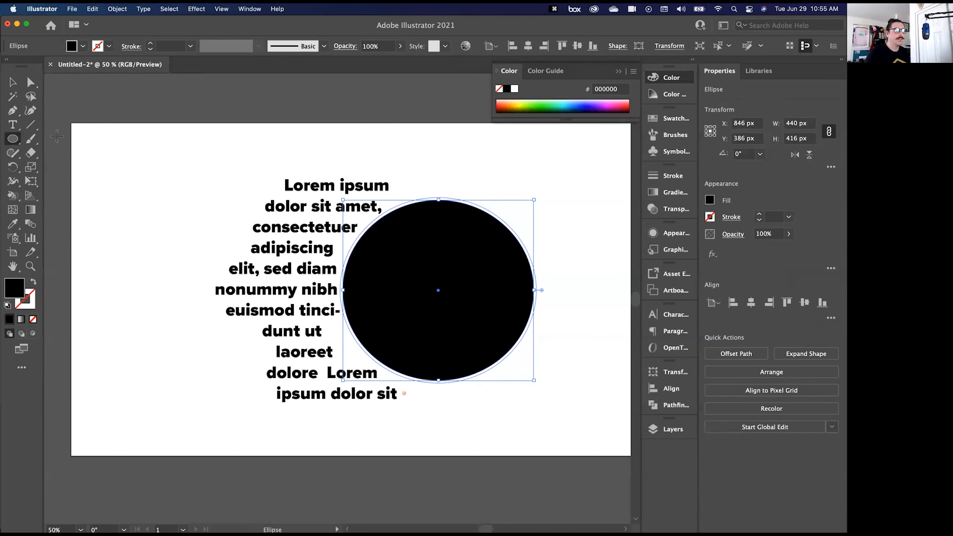
- Delete the hexagon text and the ellipse from the artboard
left_click(11, 83)
left_click_drag(140, 158, 567, 457)
key("BackSpace")
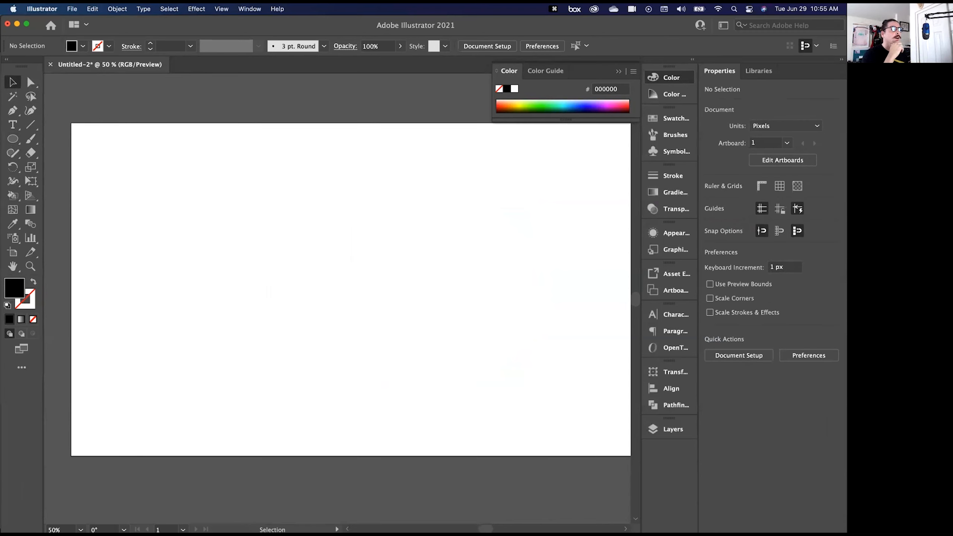
- Draw a 600 × 600 px circle on the artboard with no fill and a 1 pt black stroke
left_click(18, 141)
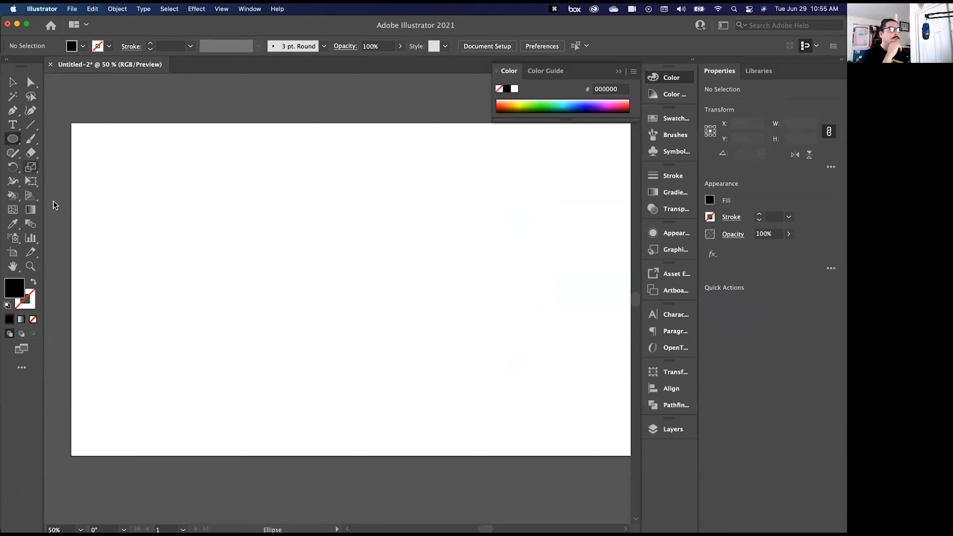
left_click(34, 282)
left_click_drag(276, 213, 455, 317)
key("shift+space")
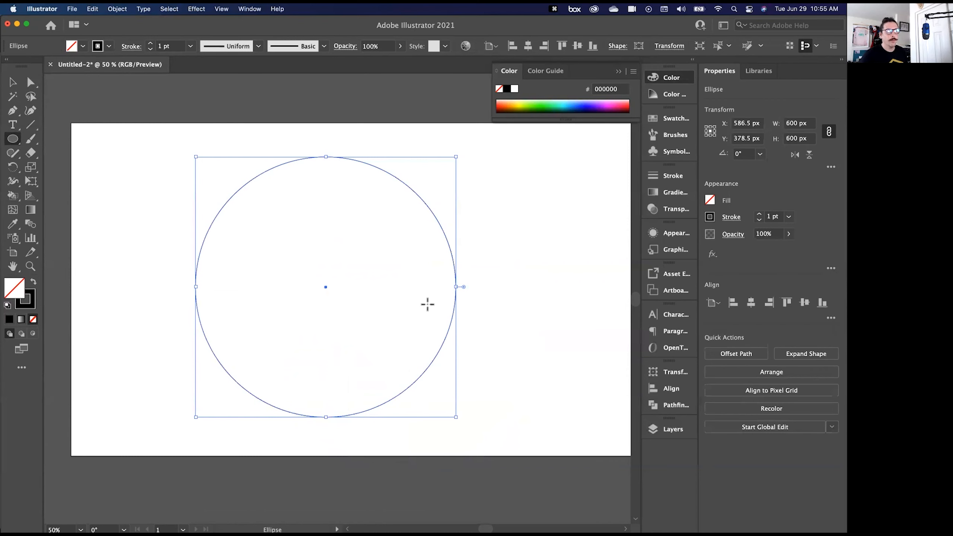
left_click(12, 128)
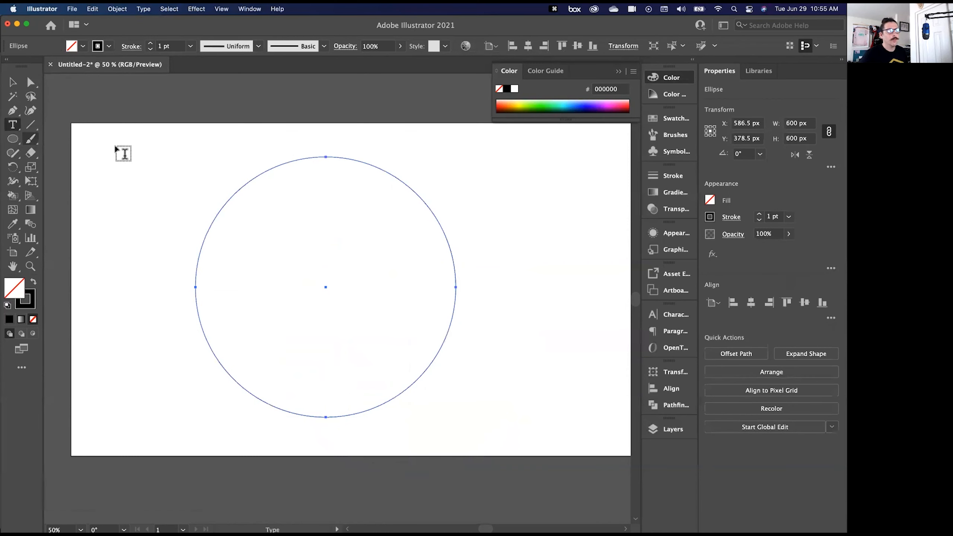
left_click(256, 183)
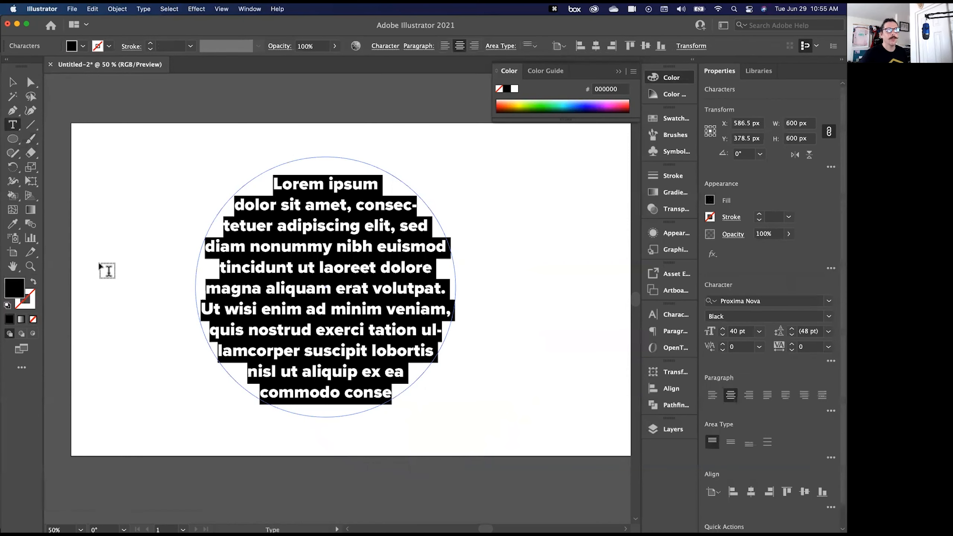
key("Escape")
key("super+z")
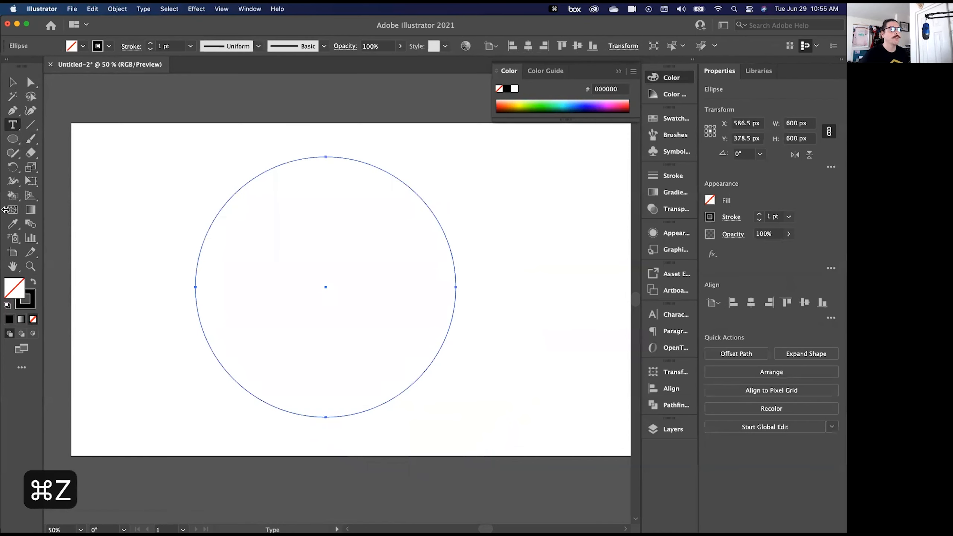
- Place type on a path along the circle, starting at its upper-left edge
left_click(11, 125)
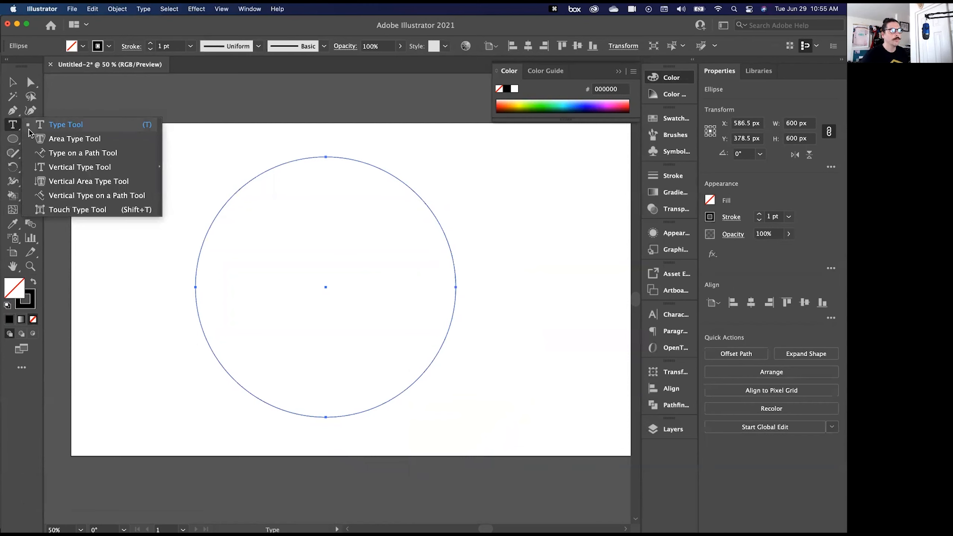
left_click(89, 155)
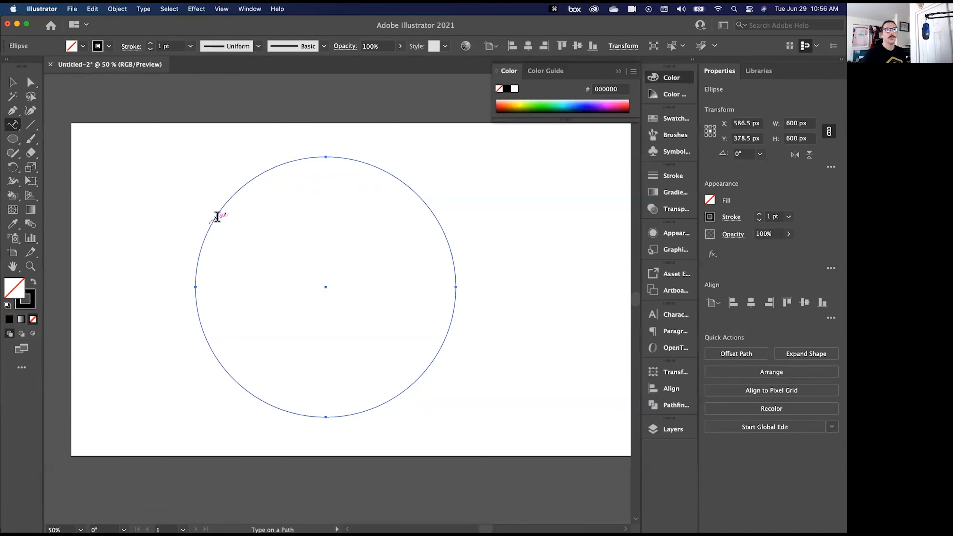
left_click(217, 216)
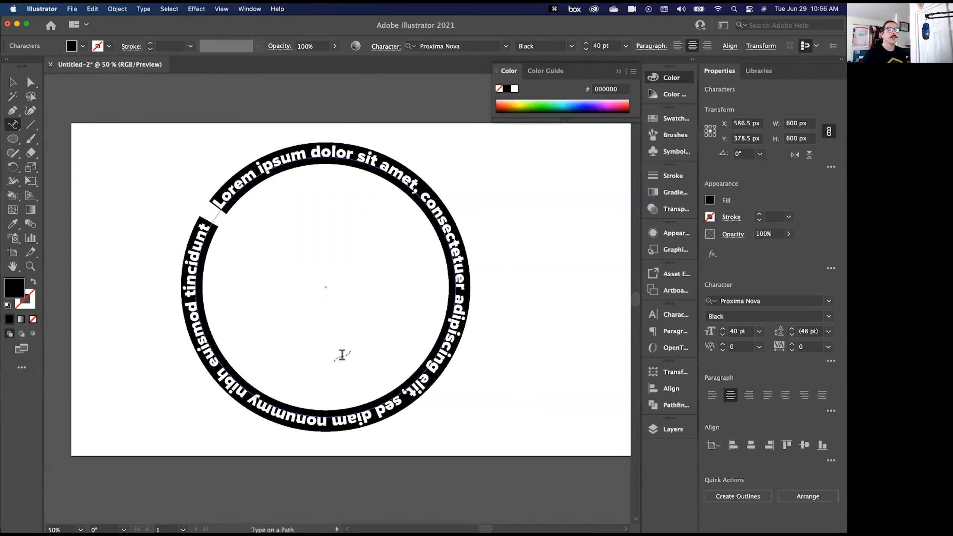
- Replace the placeholder text on the circle with "Text that follows the sahpe of the circle!" and finish text editing
type("Text that")
key("BackSpace")
type("at ")
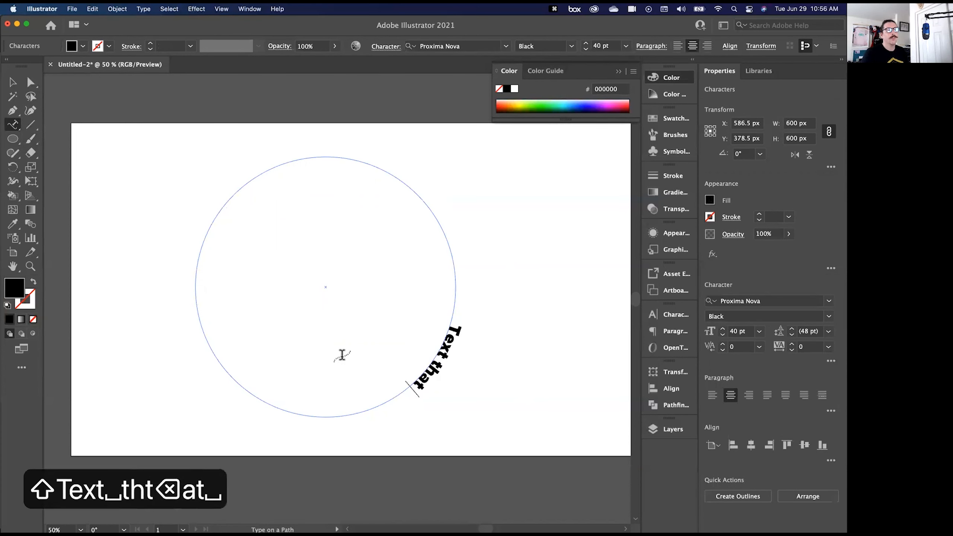
type("follow t")
key("BackSpace")
key("BackSpace")
type("s")
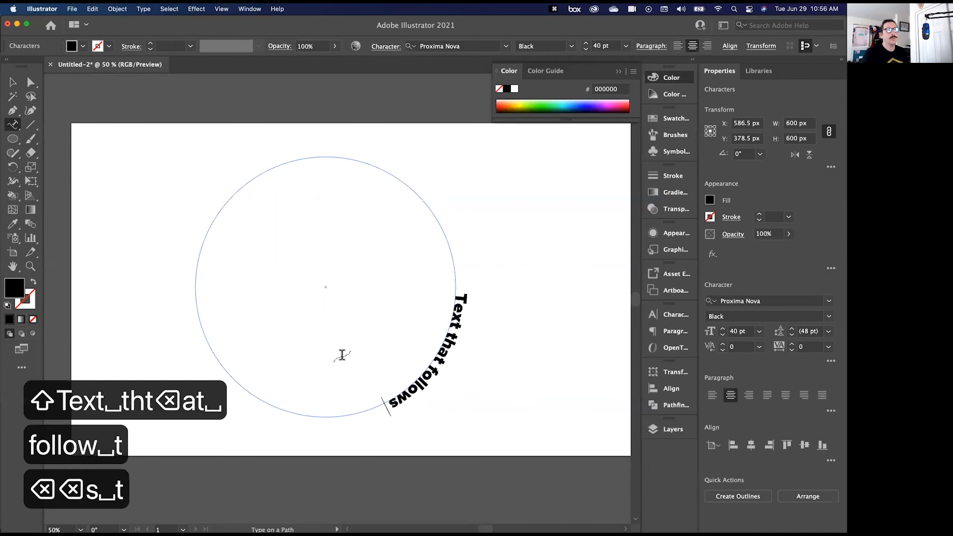
type(" the sahpe of the s")
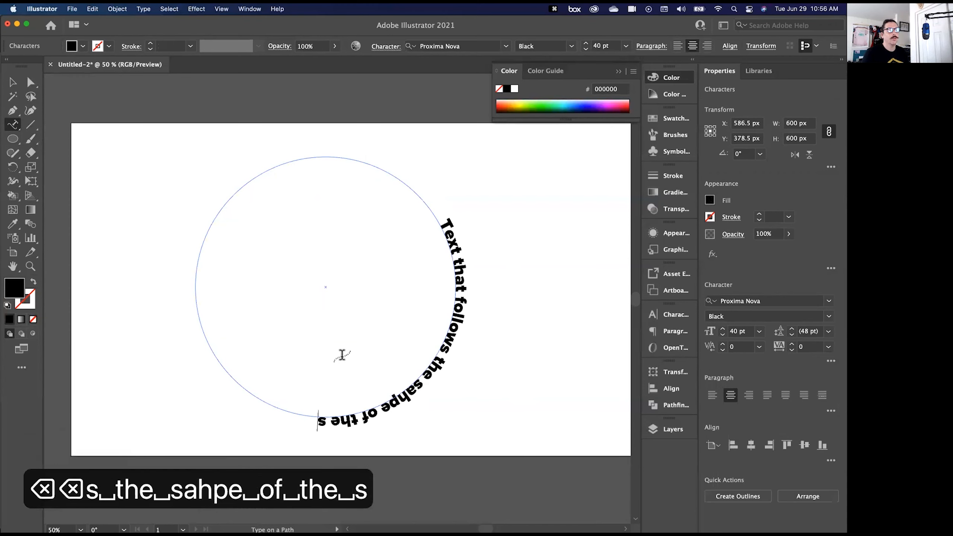
key("BackSpace")
type("circle!")
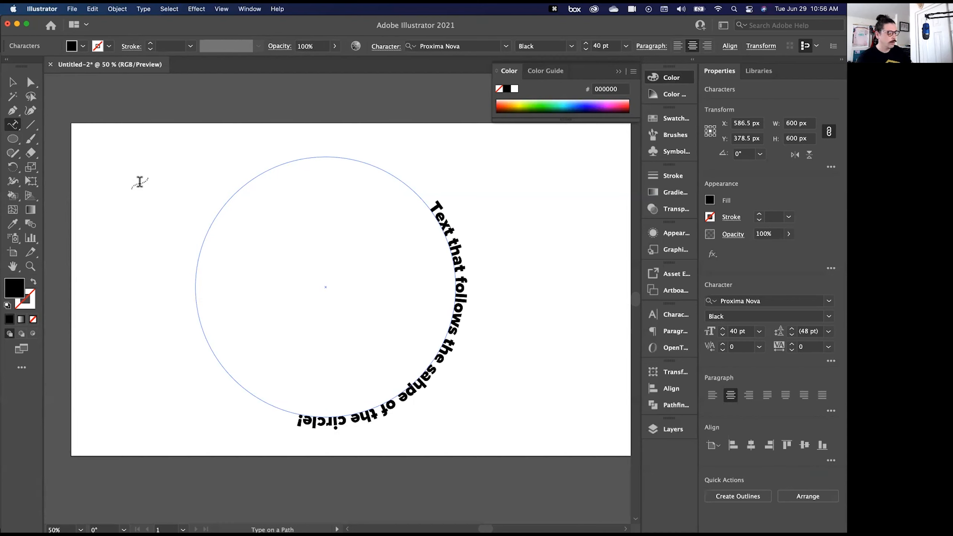
key("Escape")
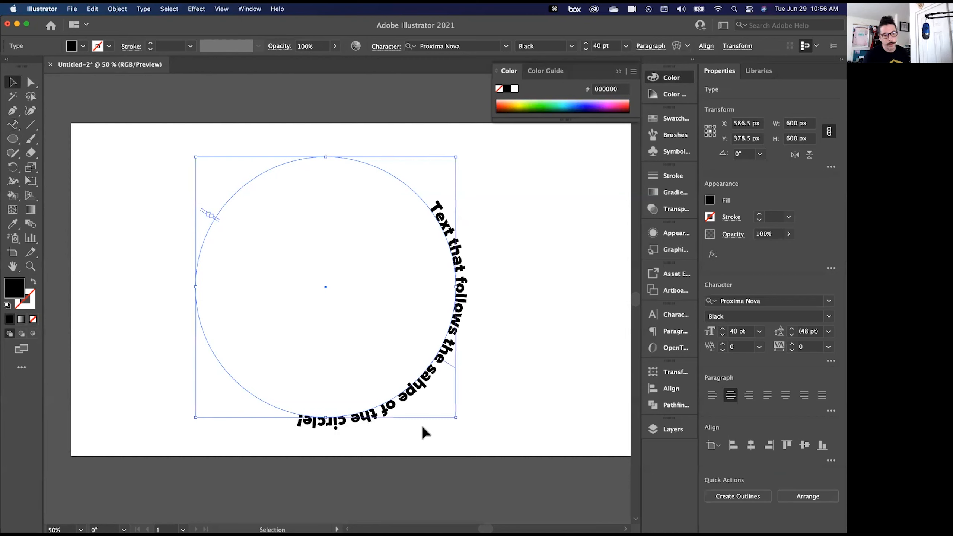
- Examine the start, end and centre brackets of the circle's path text up close
key("a")
key("super+equal")
key("super+equal")
key("super+equal")
key("space")
left_click_drag(138, 194, 273, 279)
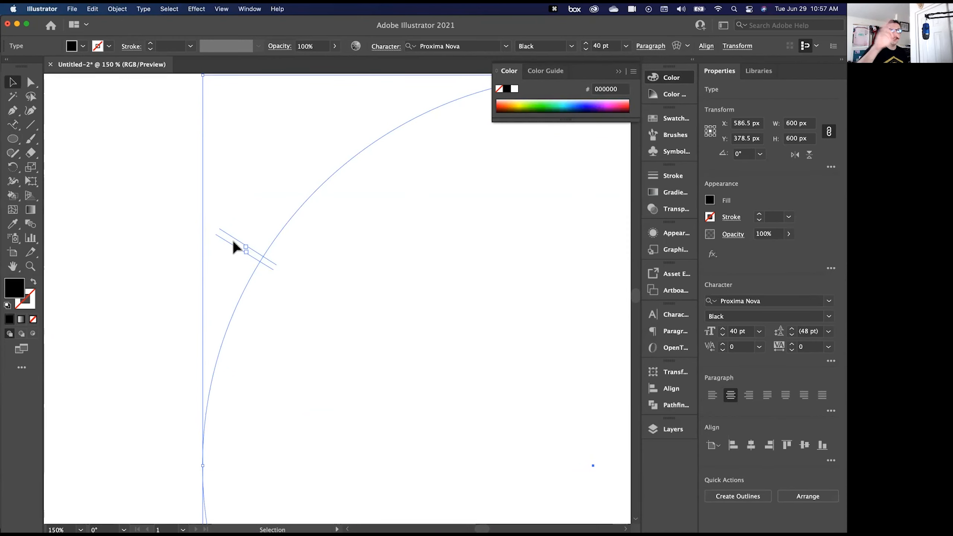
key("space")
left_click_drag(464, 357, 362, 270)
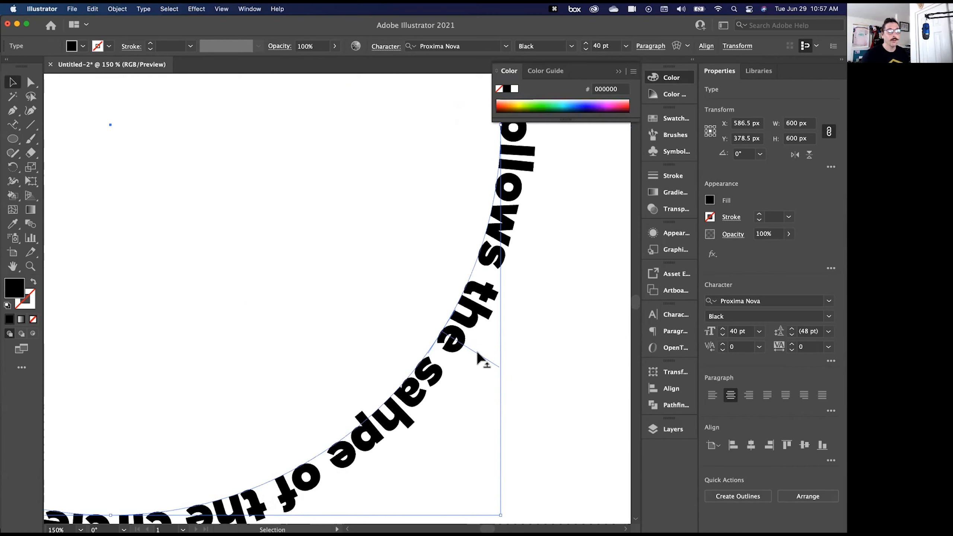
key("super+minus")
key("super+minus")
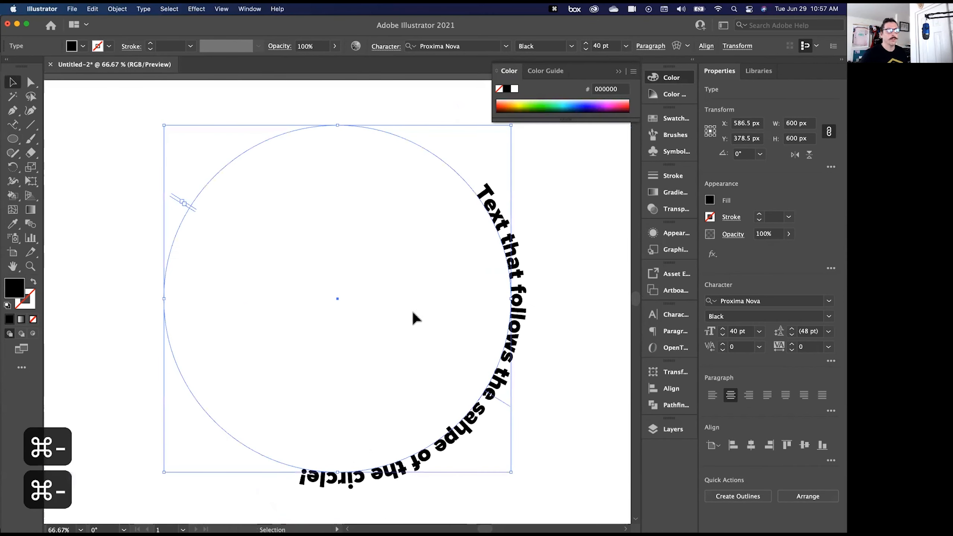
- Move the path text's start bracket to the circle's lower left and its end bracket just past the top, so the whole sentence fits
left_click_drag(173, 201, 306, 495)
left_click_drag(192, 206, 279, 287)
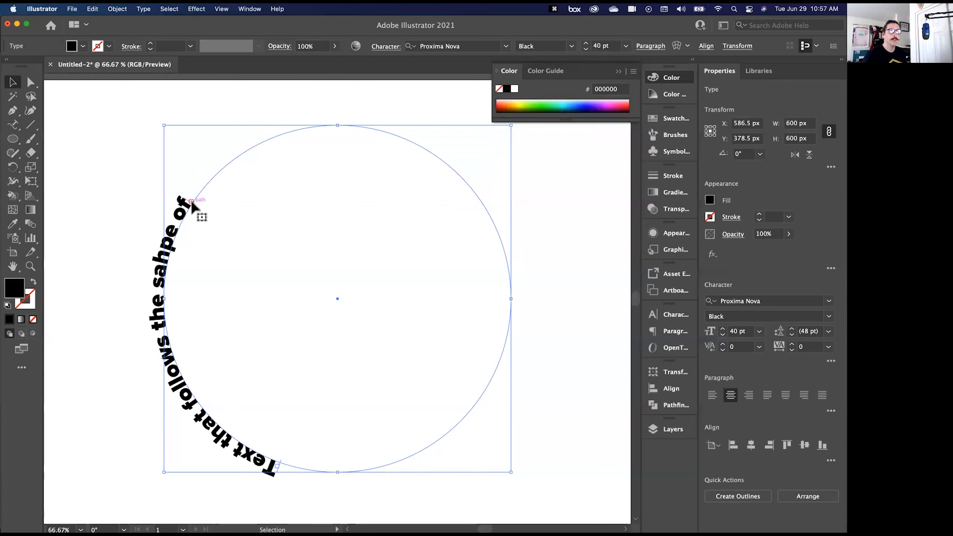
left_click_drag(193, 201, 352, 180)
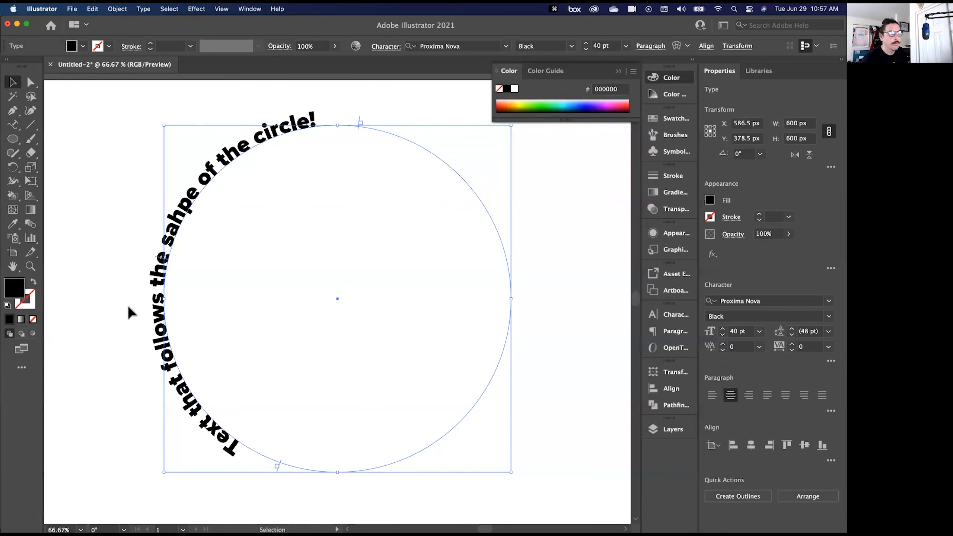
left_click(81, 391)
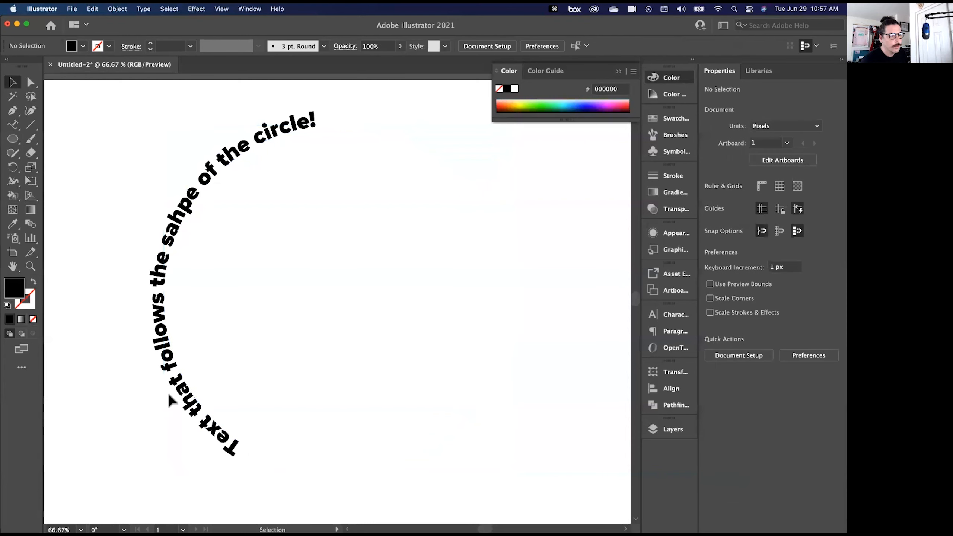
- Flip the path text inside the circle along its lower half, and return it to the outside across the top
left_click(203, 401)
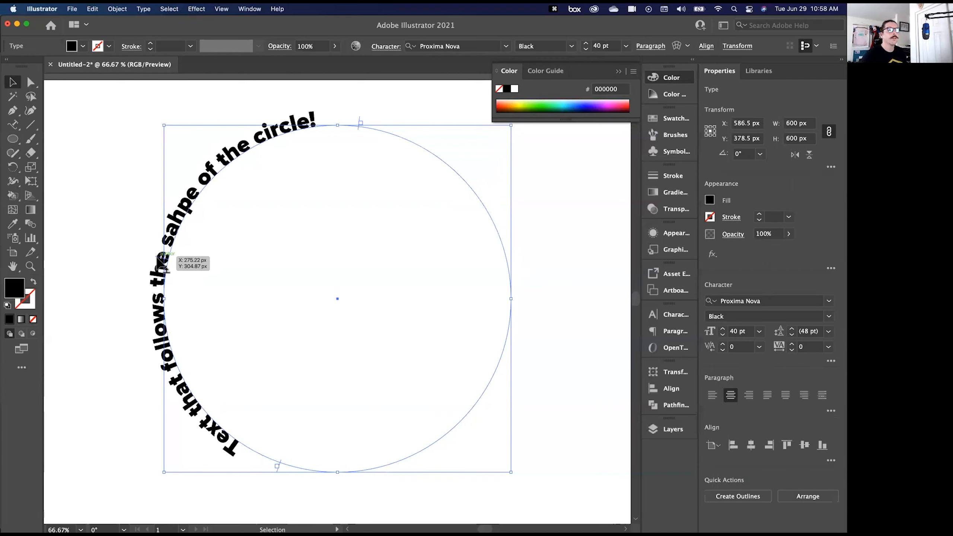
left_click_drag(159, 261, 352, 447)
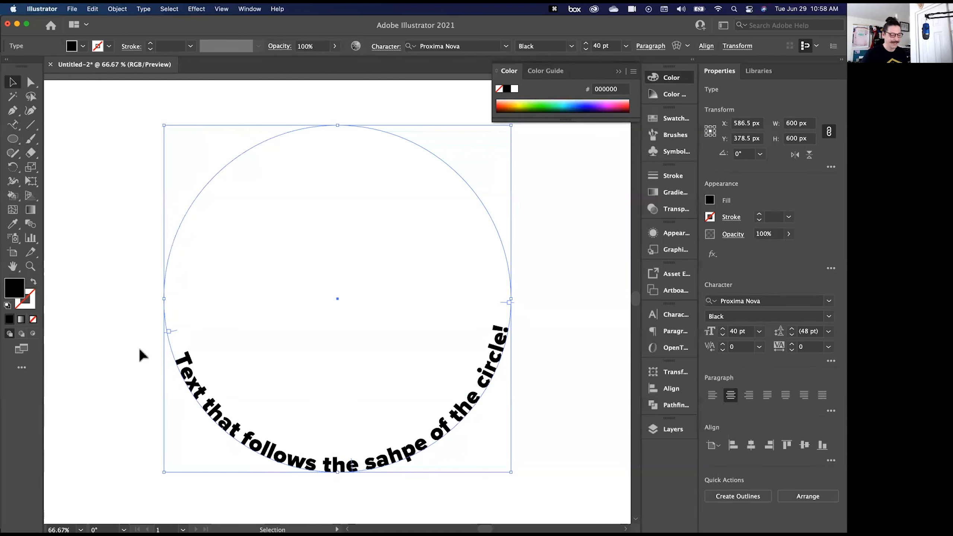
key("super+minus")
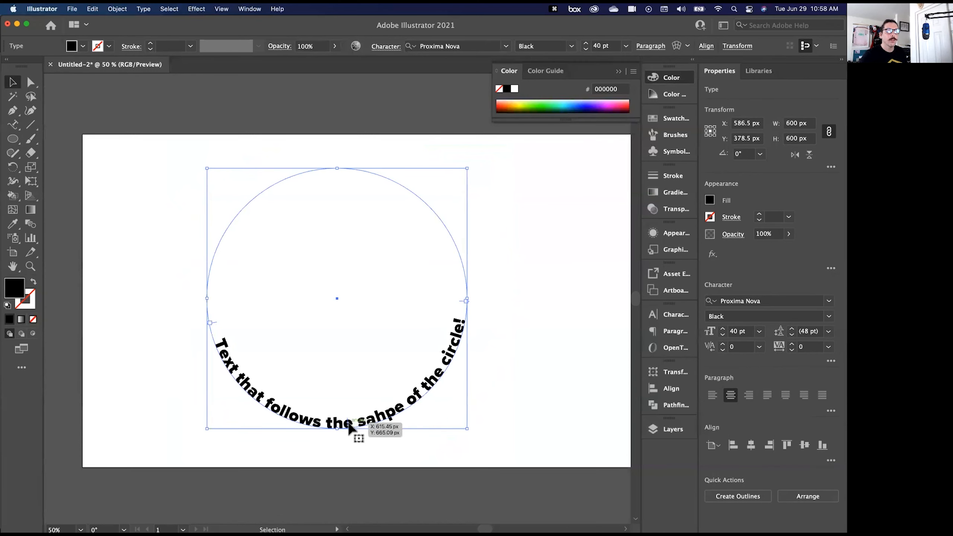
left_click_drag(331, 429, 314, 154)
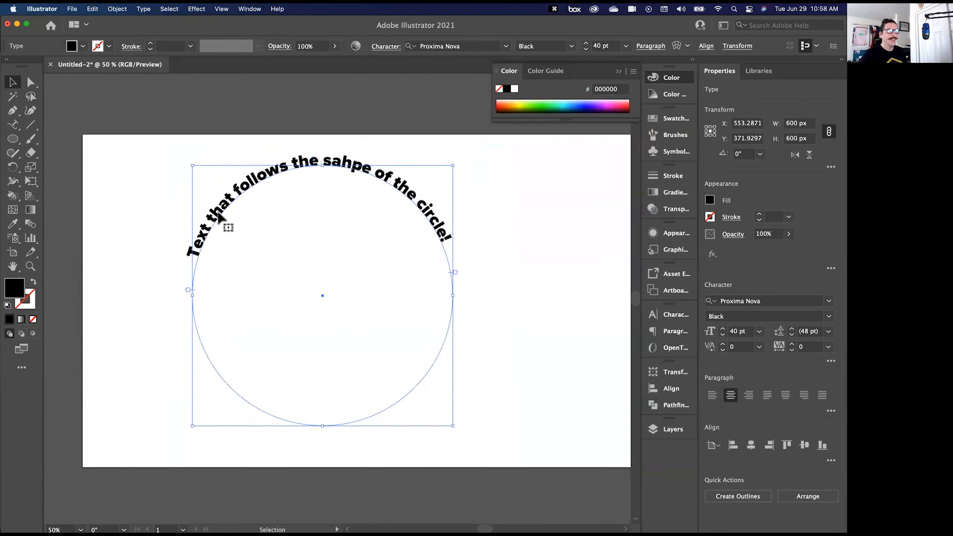
- Delete the circle text and draw an open four-point zigzag path across the artboard with no fill and a 1 pt black stroke
key("BackSpace")
left_click(12, 111)
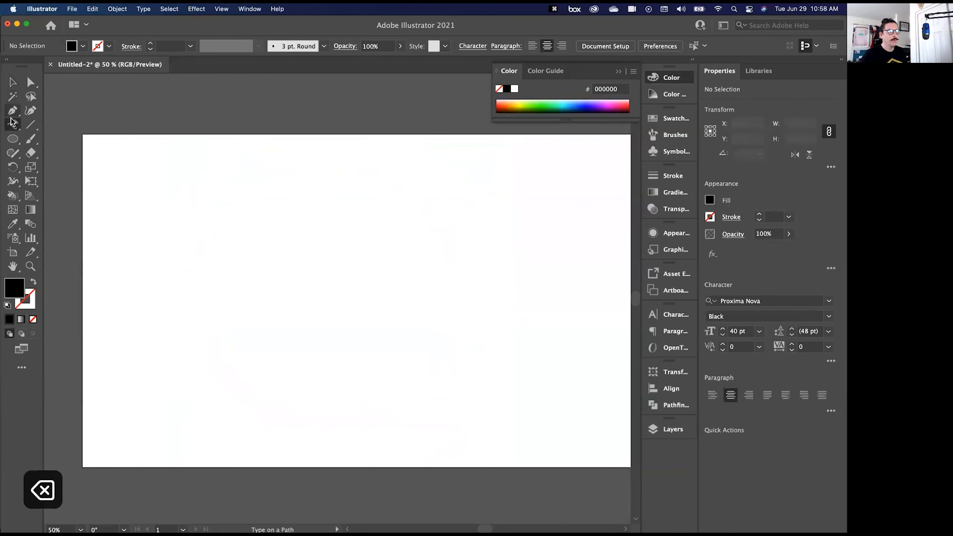
left_click(125, 380)
left_click(310, 280)
left_click(519, 330)
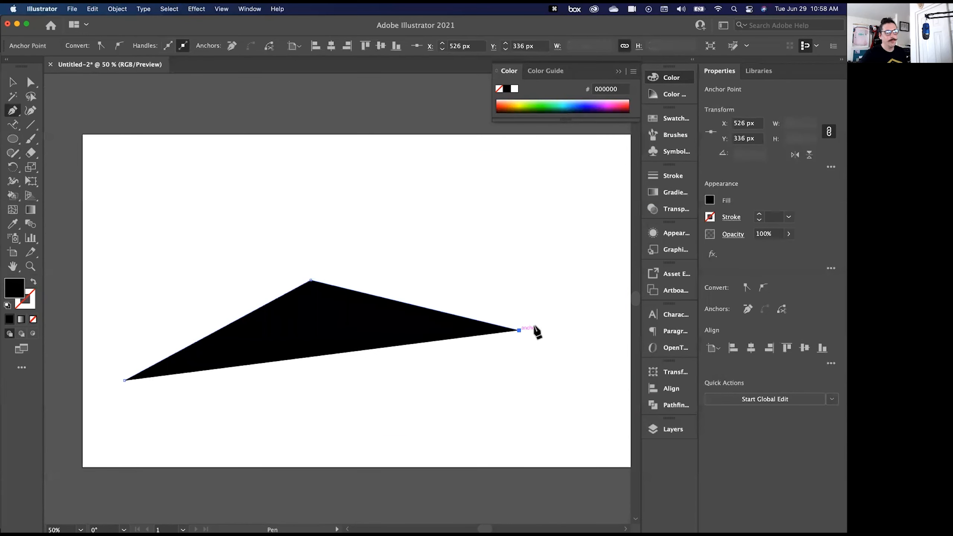
left_click(601, 255)
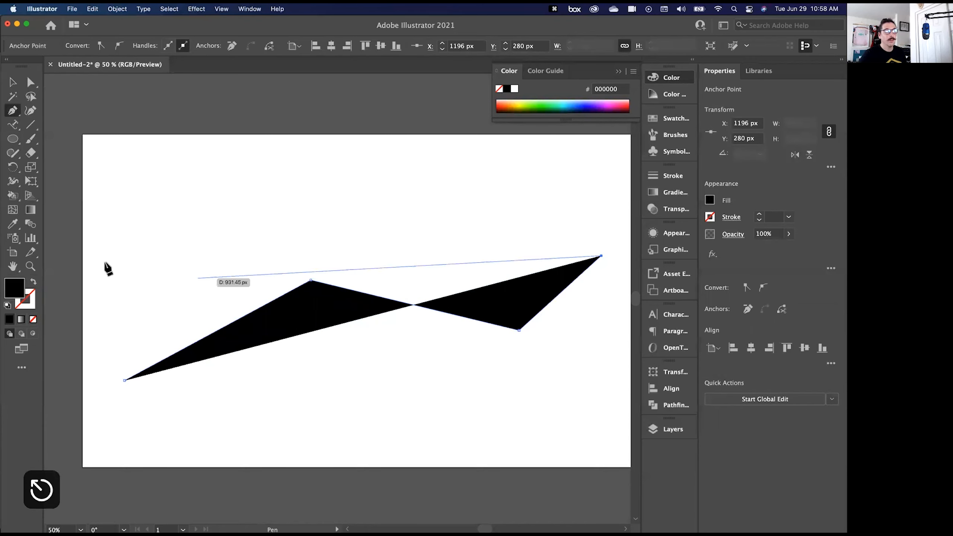
key("Return")
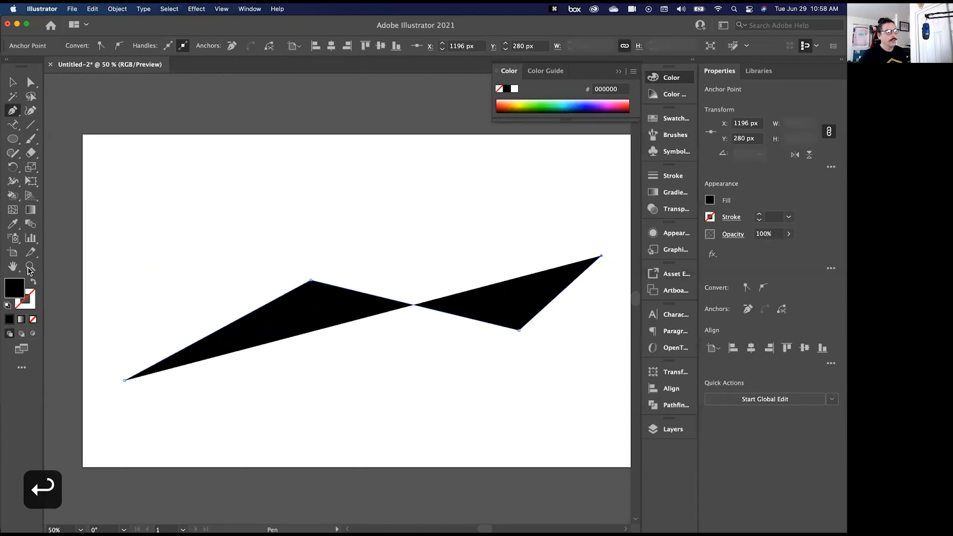
left_click(33, 282)
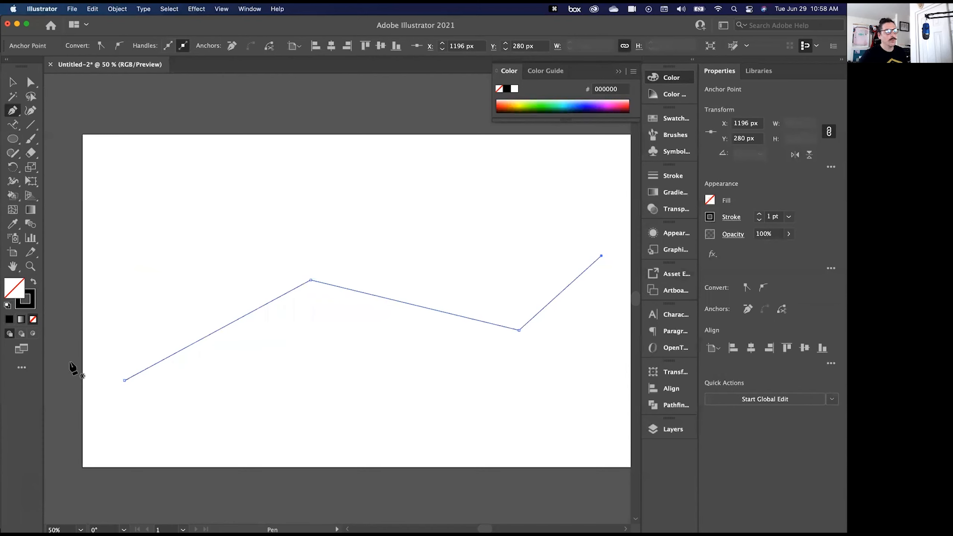
- Place placeholder type along the zigzag path and flip it to the path's underside
left_click(18, 128)
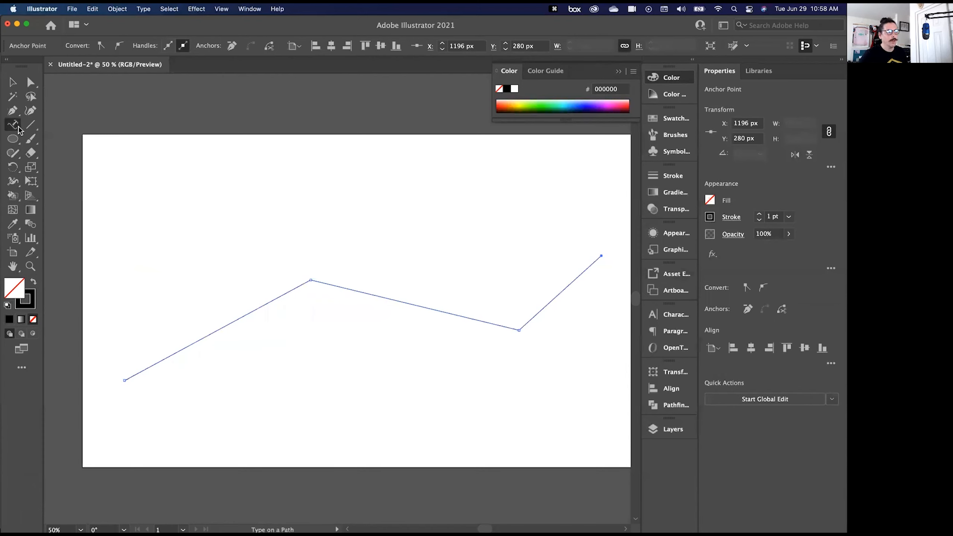
left_click(128, 379)
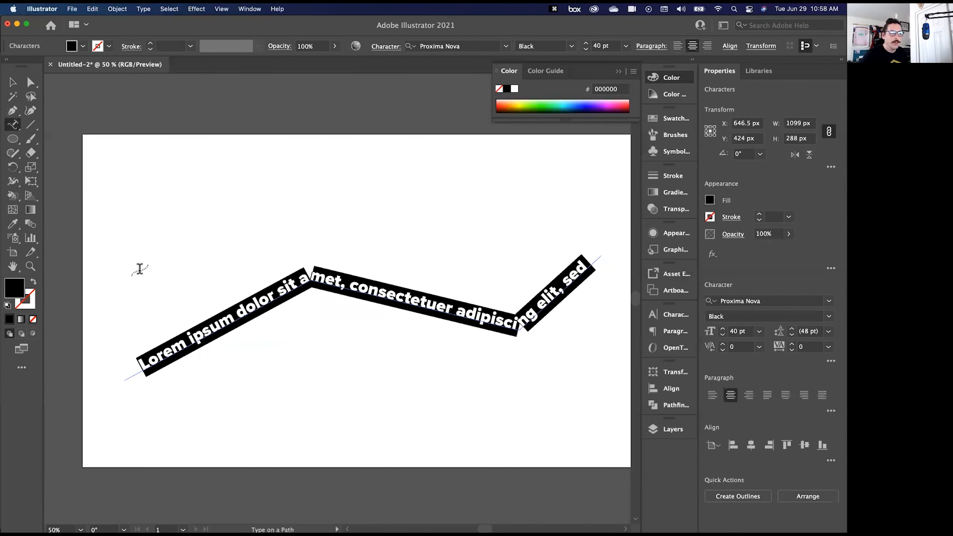
left_click(12, 82)
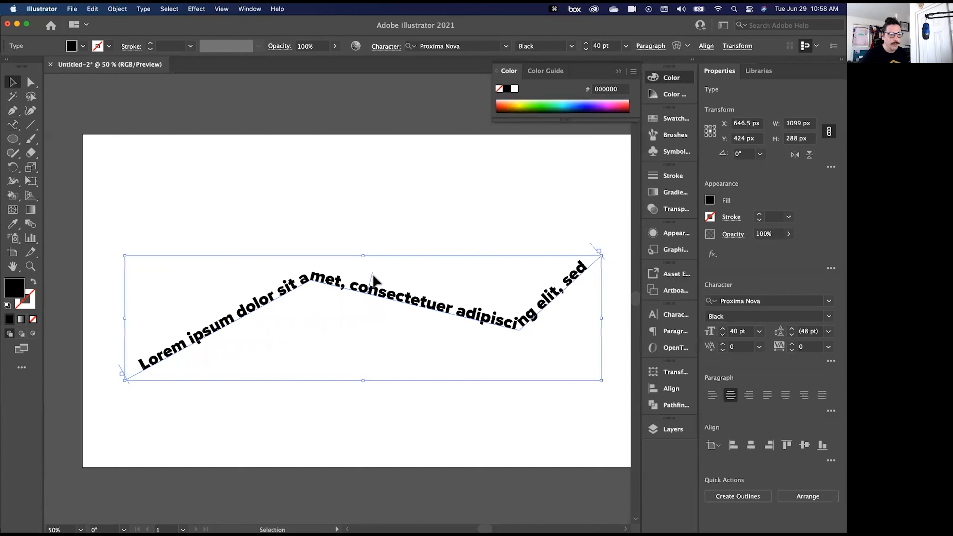
left_click_drag(373, 279, 372, 321)
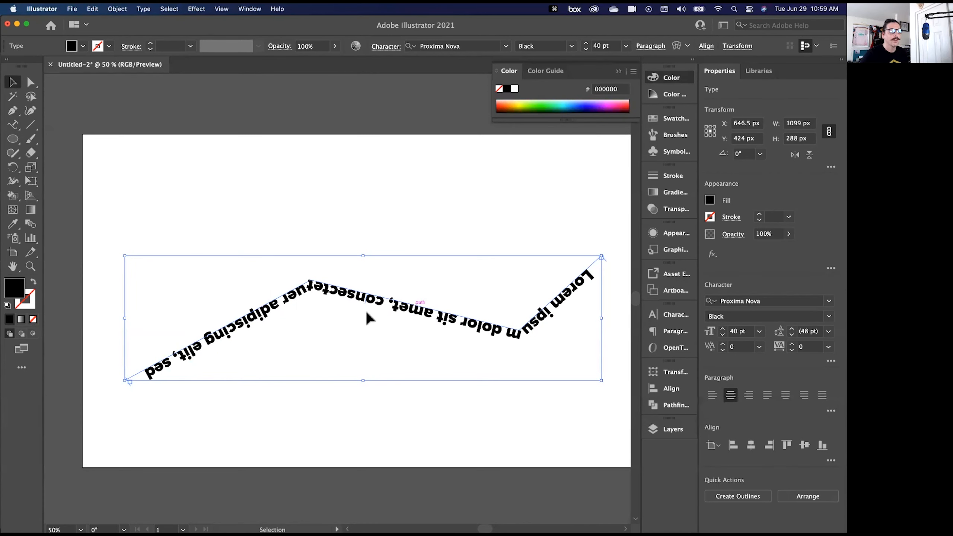
- Delete the zigzag path text and start a new point text on the left half of the artboard
key("BackSpace")
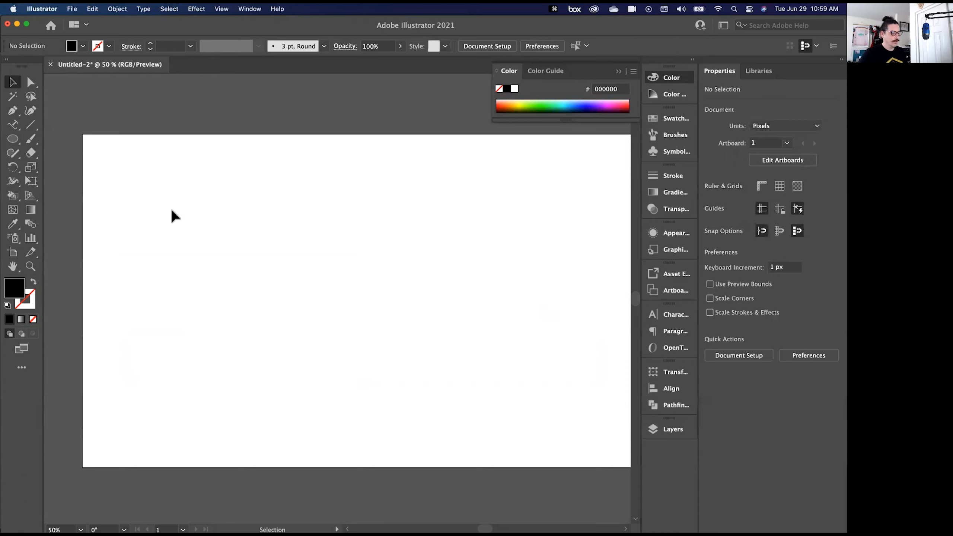
key("t")
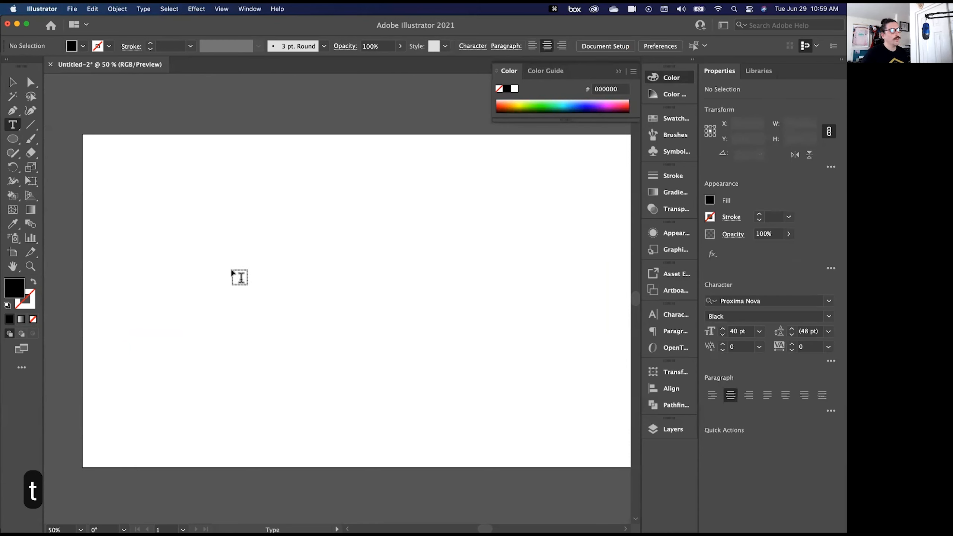
left_click(196, 287)
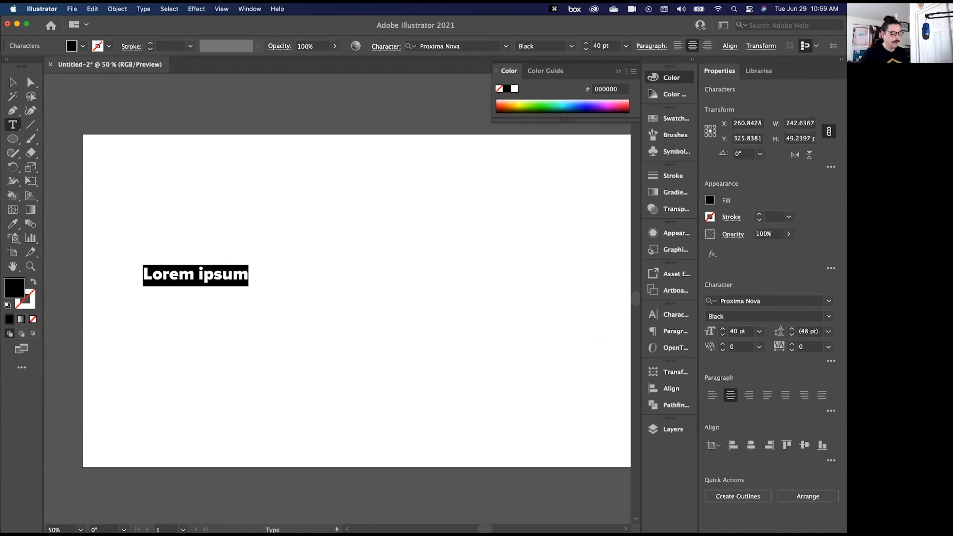
type("TEX")
key("BackSpace")
key("BackSpace")
key("BackSpace")
type("Outline")
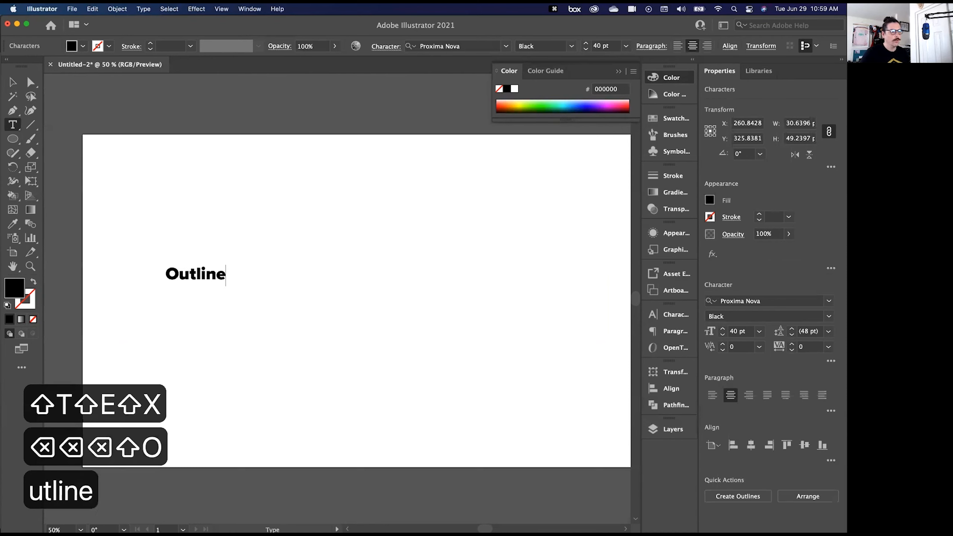
key("BackSpace")
key("BackSpace")
key("BackSpace")
key("BackSpace")
key("BackSpace")
key("BackSpace")
key("BackSpace")
key("BackSpace")
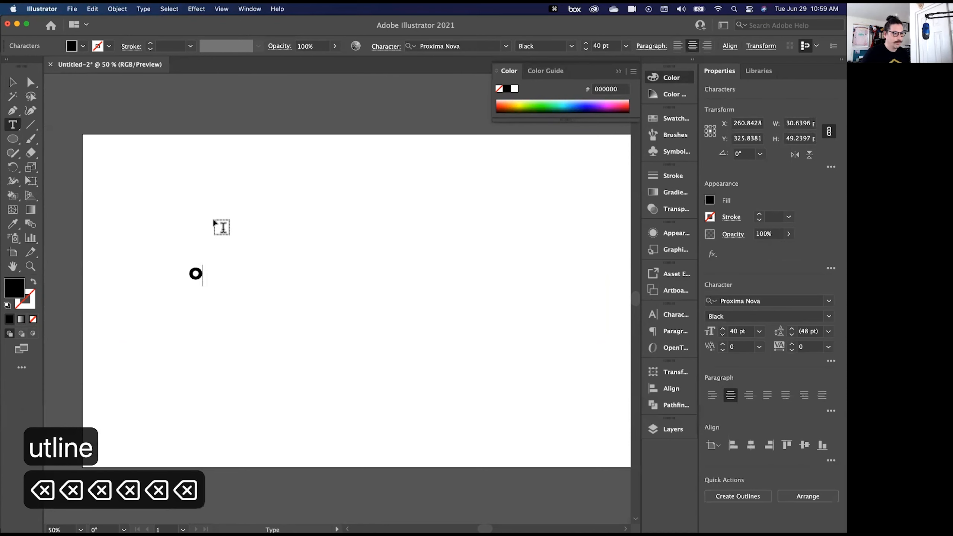
- Enter EFFECT in capitals as the content of the new point text
type("ER")
key("BackSpace")
type("FFECT")
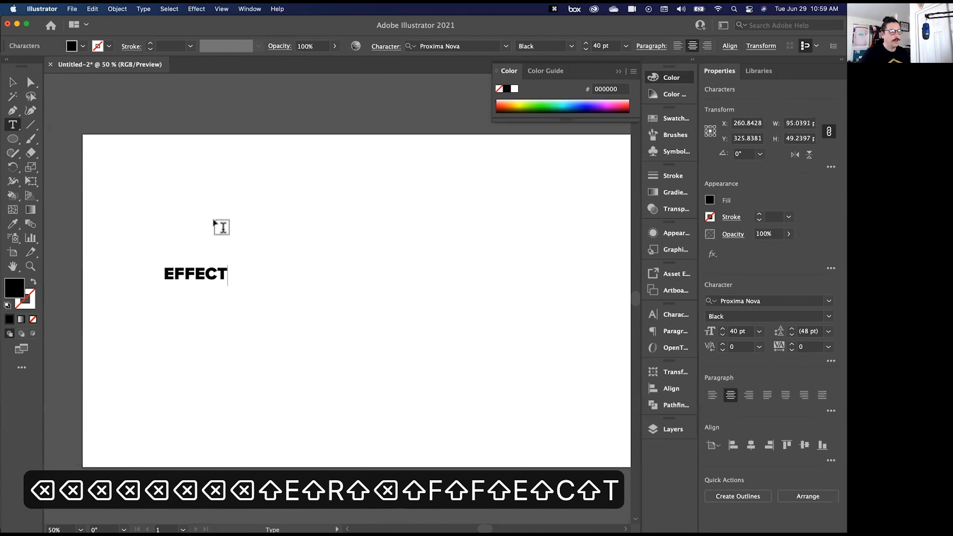
- Scale the EFFECT text up to about 949 px wide and centre it on the artboard
left_click(12, 82)
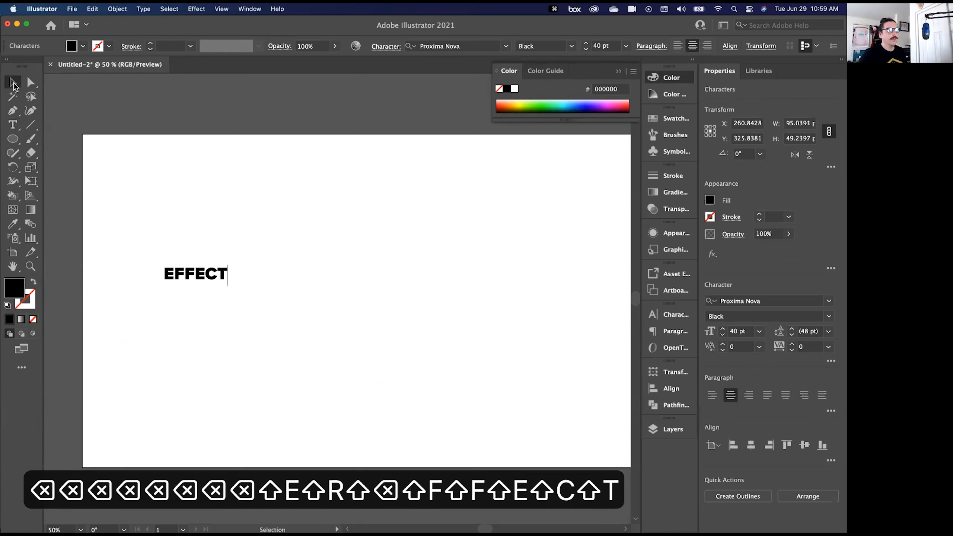
left_click_drag(227, 286, 585, 465)
left_click_drag(436, 369, 430, 349)
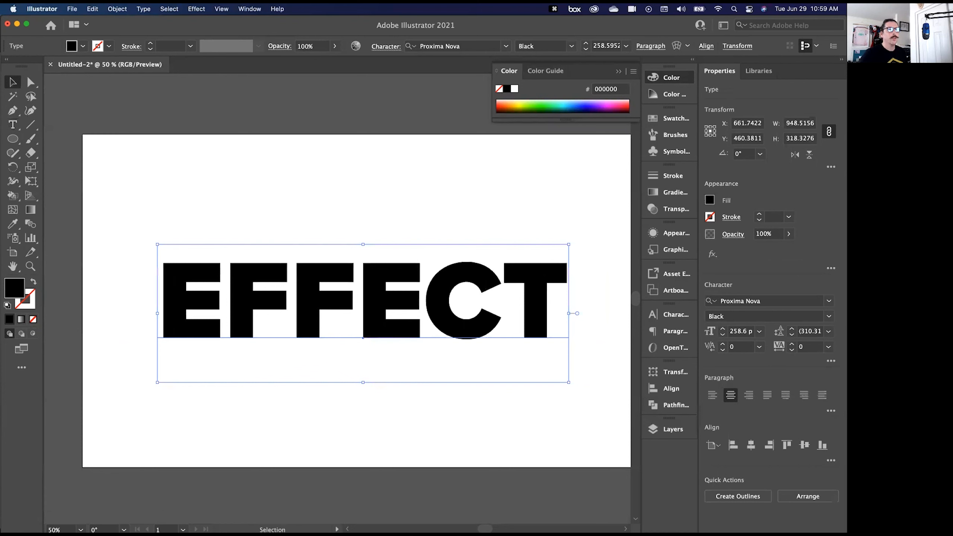
- Try an Arc warp on the EFFECT text with 0% bend, -22% horizontal distortion, and vertical distortions of -18% and 21%
left_click(193, 9)
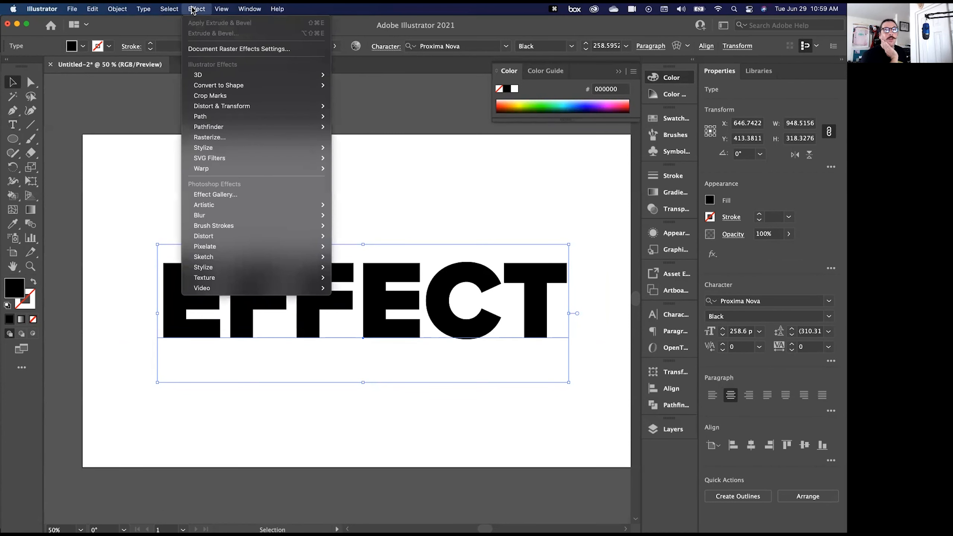
mouse_move(216, 170)
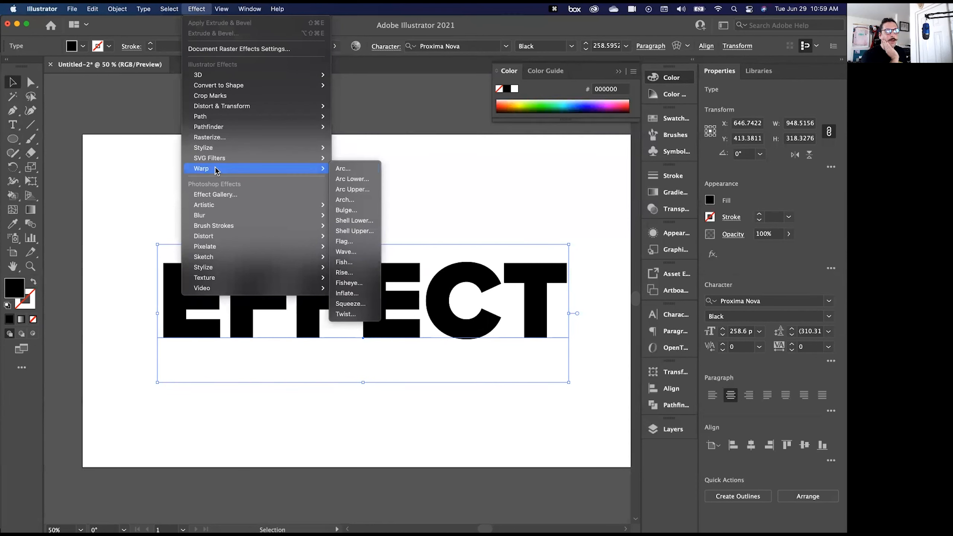
left_click(359, 172)
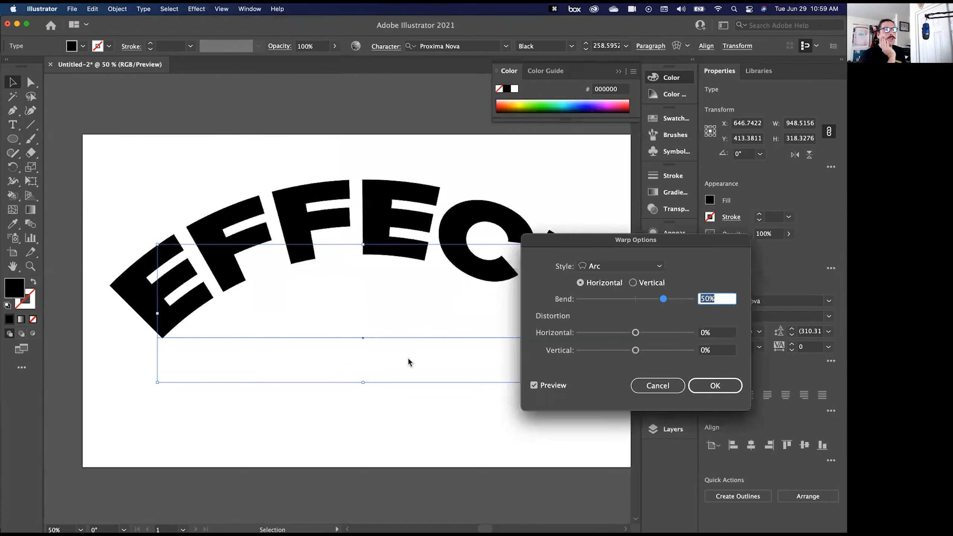
left_click_drag(663, 299, 624, 335)
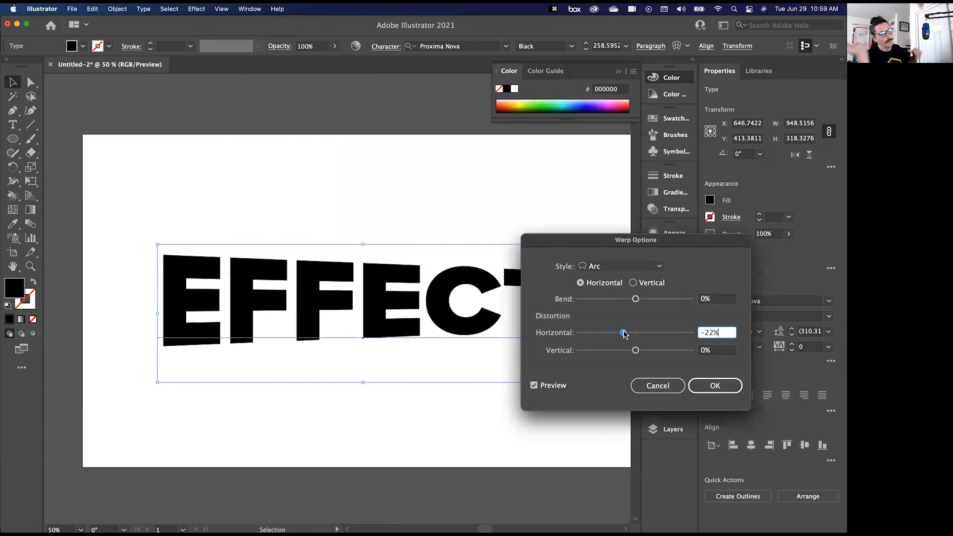
mouse_move(624, 334)
left_mouse_down()
mouse_move(650, 337)
mouse_move(635, 336)
mouse_move(625, 350)
left_mouse_up()
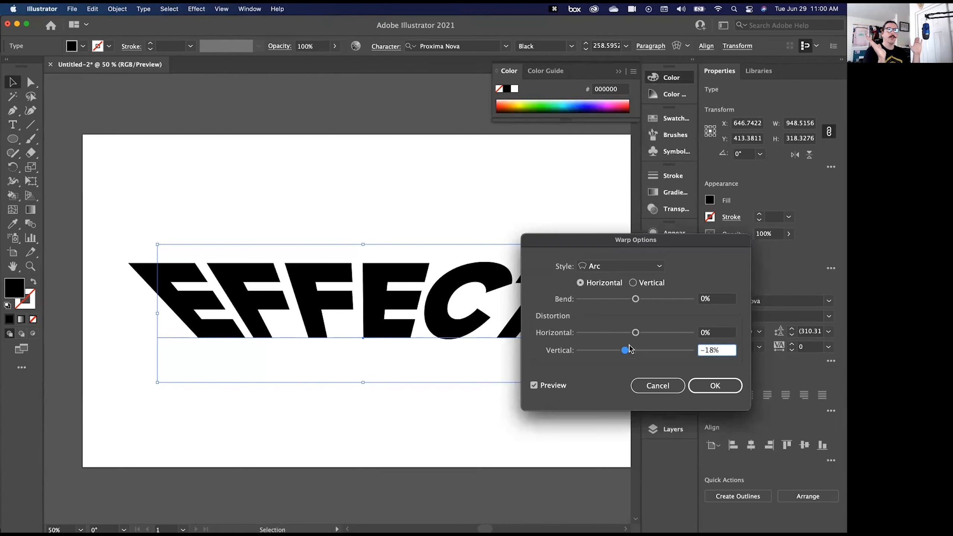
left_click_drag(626, 350, 645, 351)
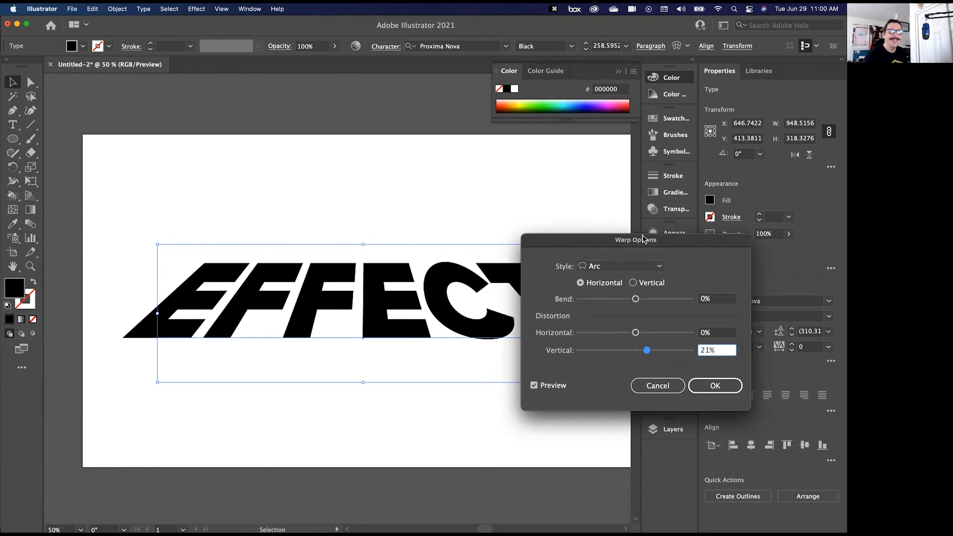
- Reset the Arc warp's vertical distortion to 0% and set its bend to 22%
key("super+a")
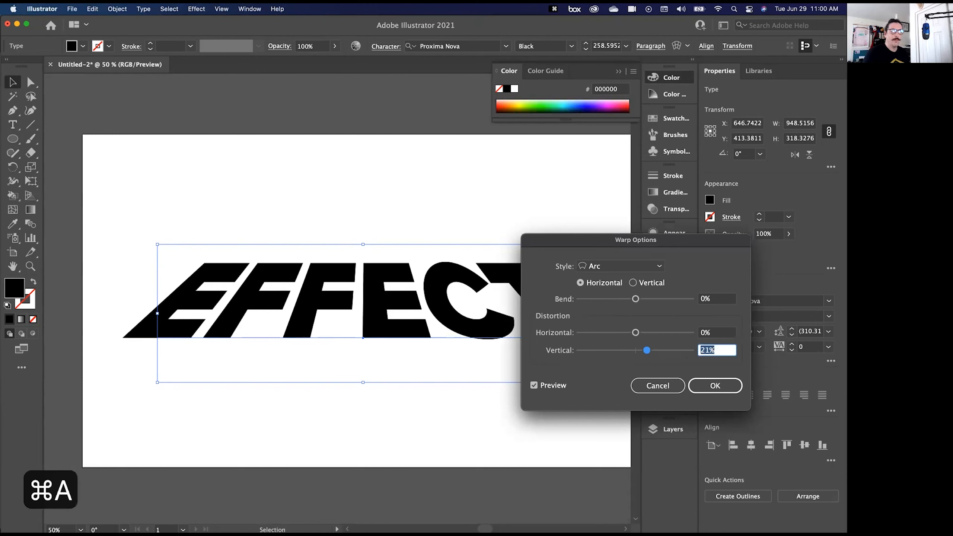
type("0")
left_click_drag(635, 299, 648, 299)
- Switch the warp style to Fish and increase its bend to 34%
left_click(623, 266)
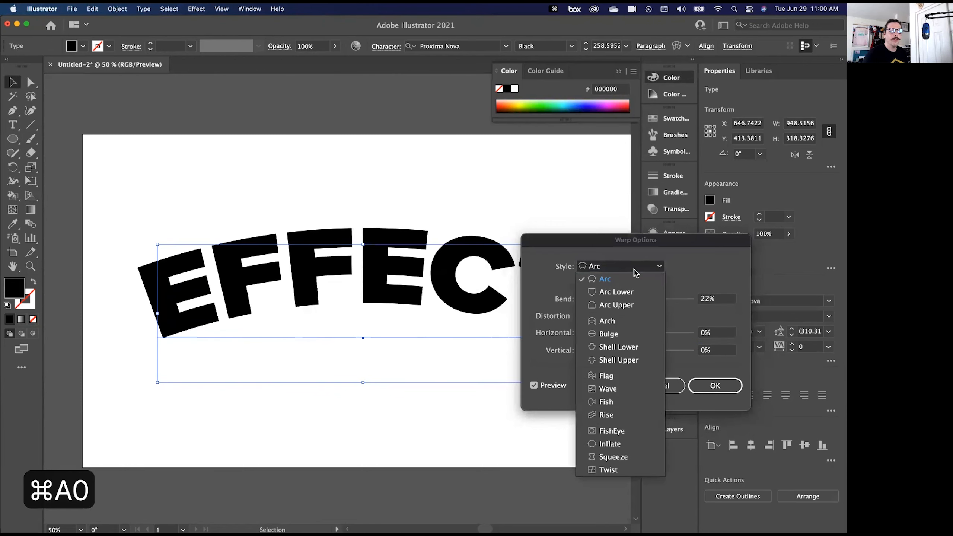
left_click(607, 401)
left_click_drag(583, 242, 664, 211)
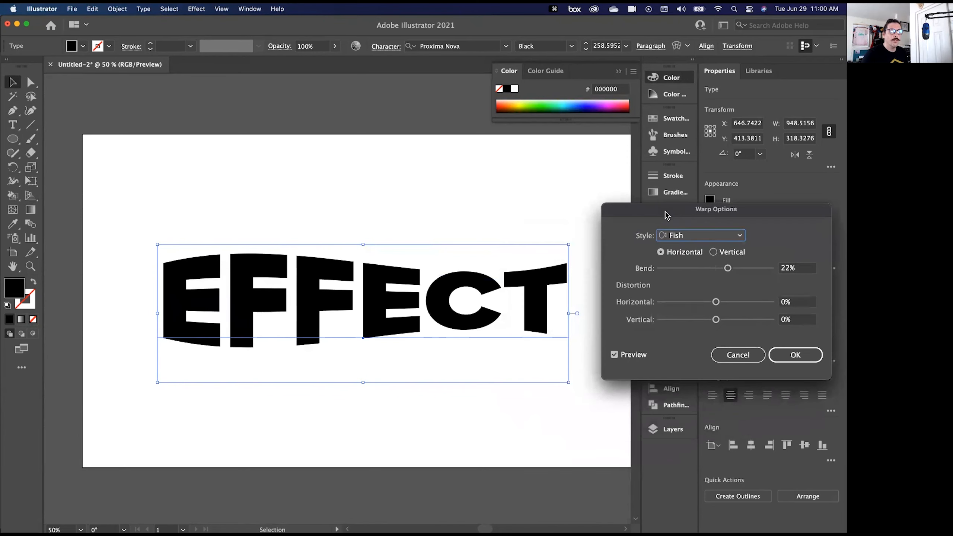
left_click_drag(725, 268, 734, 270)
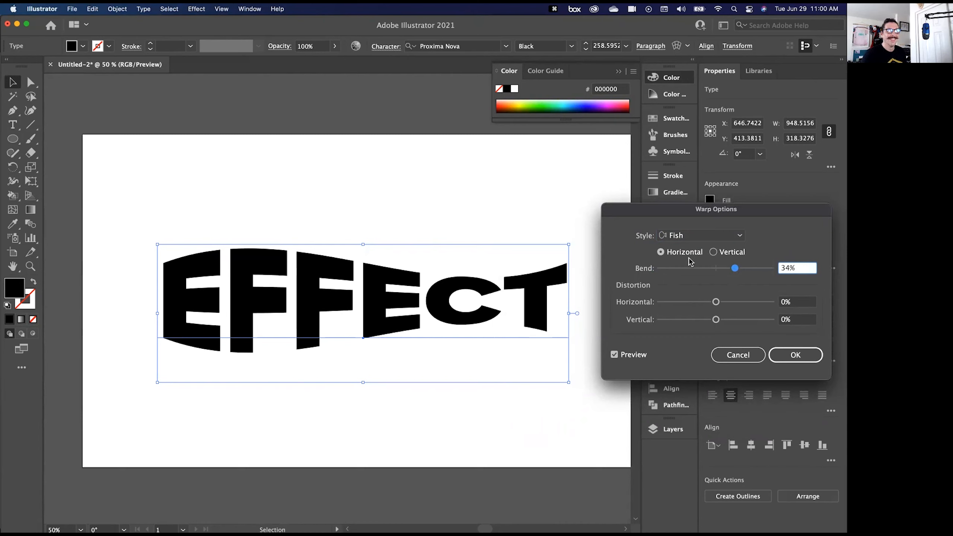
- Preview the Flag warp style on the EFFECT text, and cancel the warp
left_click(701, 235)
left_click(690, 346)
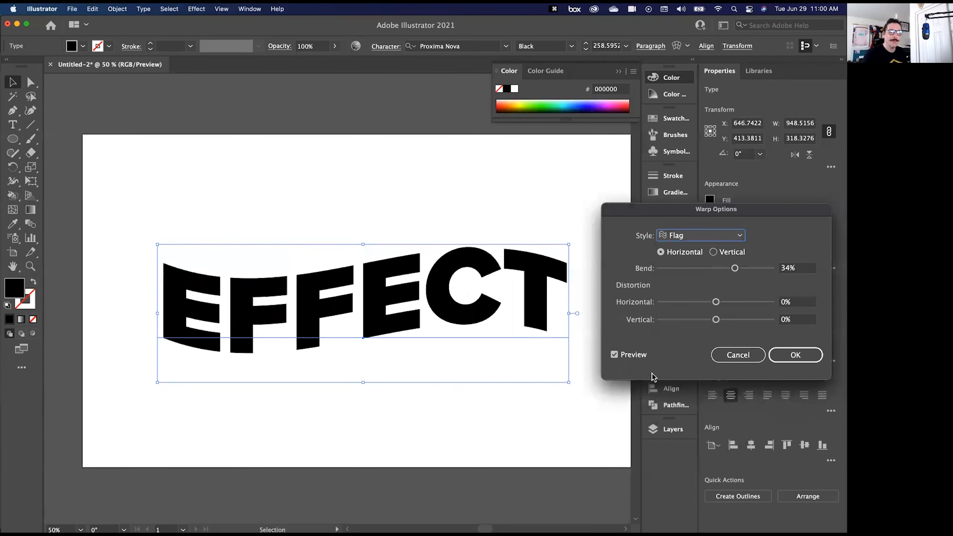
left_click(718, 358)
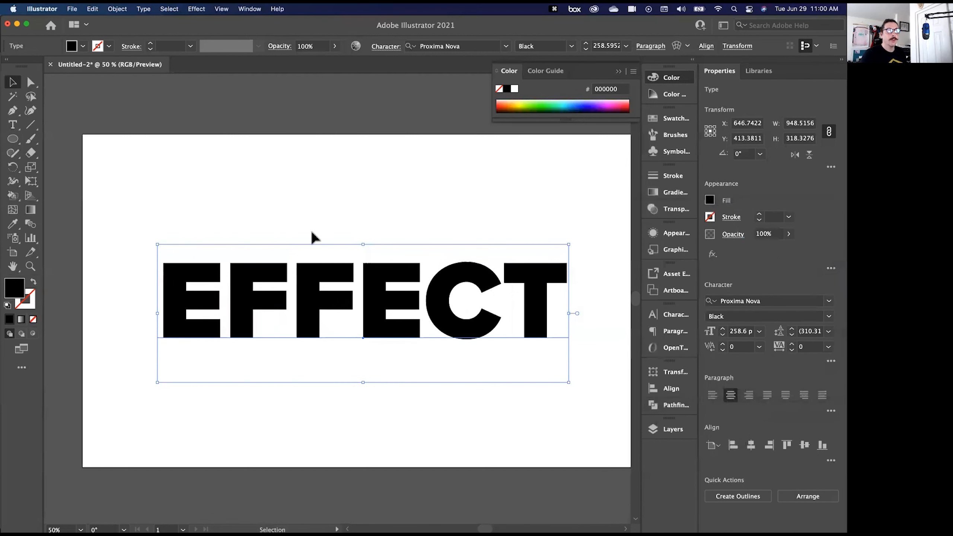
left_click(194, 9)
mouse_move(213, 74)
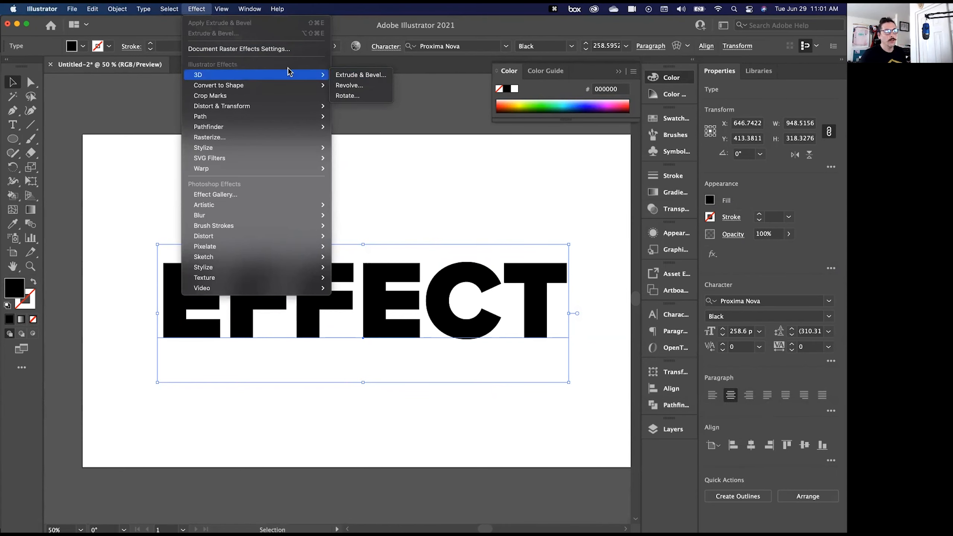
left_click(205, 10)
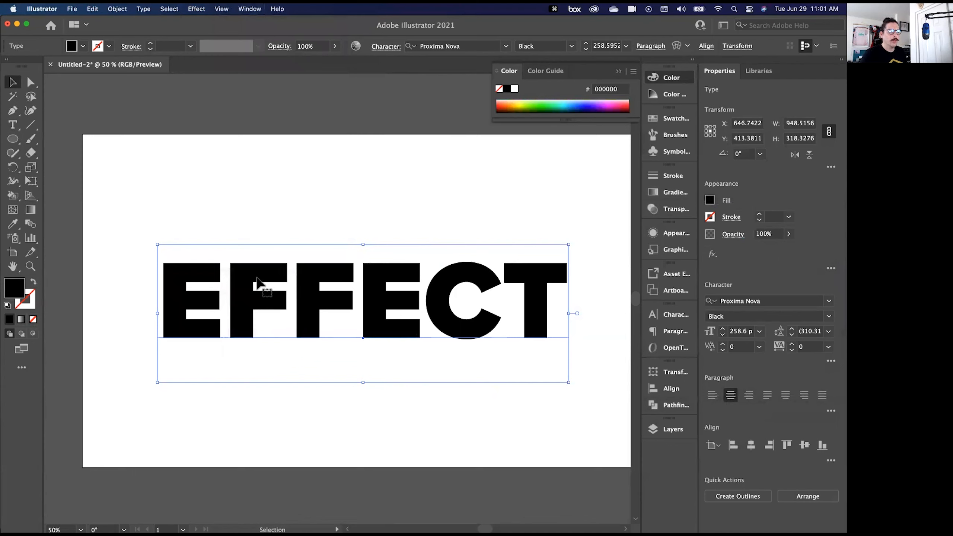
- Change the EFFECT text's fill colour to bright blue (#0000ff)
left_click(710, 200)
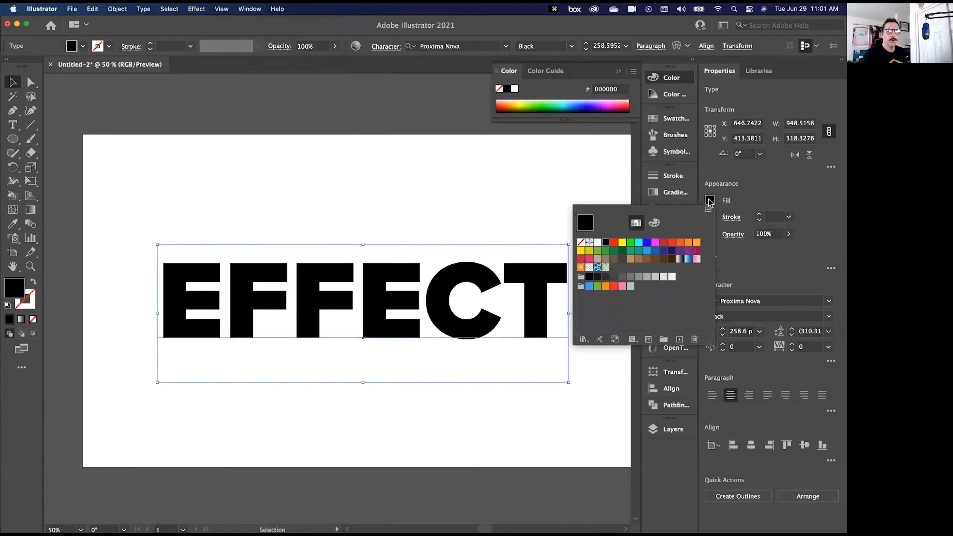
left_click(647, 243)
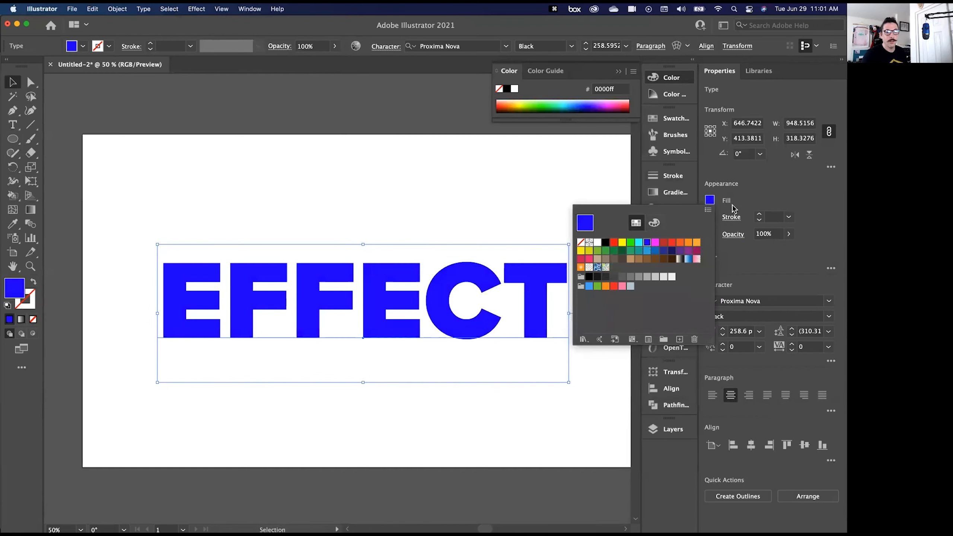
left_click(754, 198)
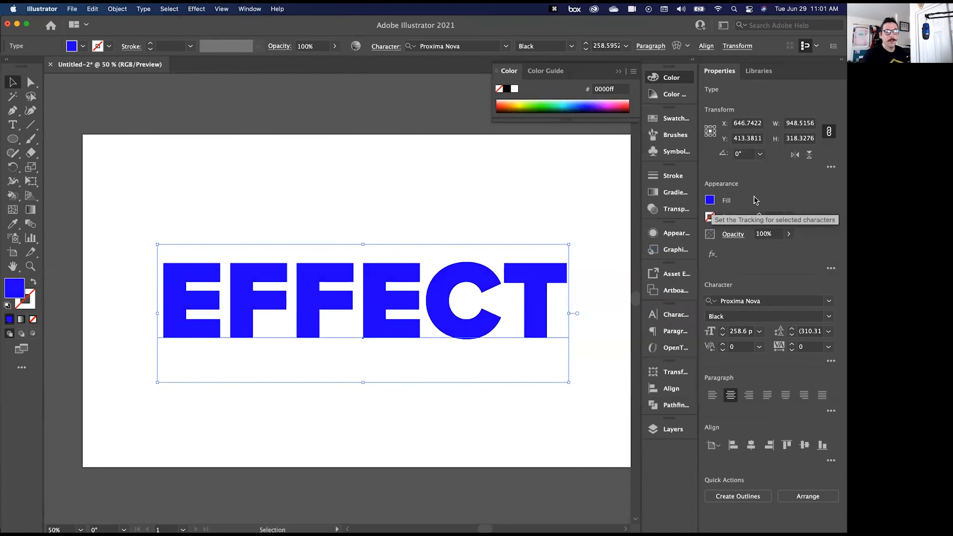
- Preview a 3D Extrude & Bevel effect on the EFFECT text with a custom rotation of -22°, -41° and 17°
left_click(196, 9)
mouse_move(270, 75)
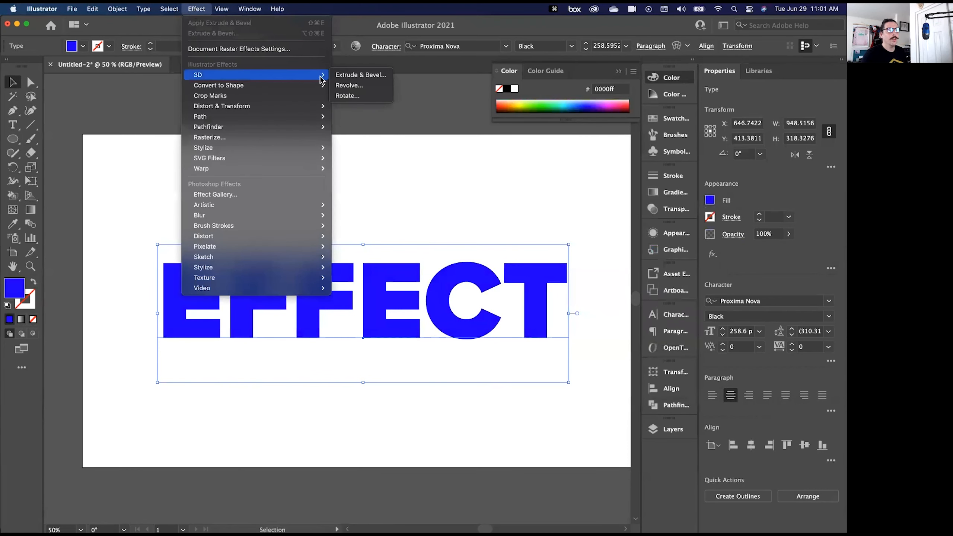
left_click(361, 75)
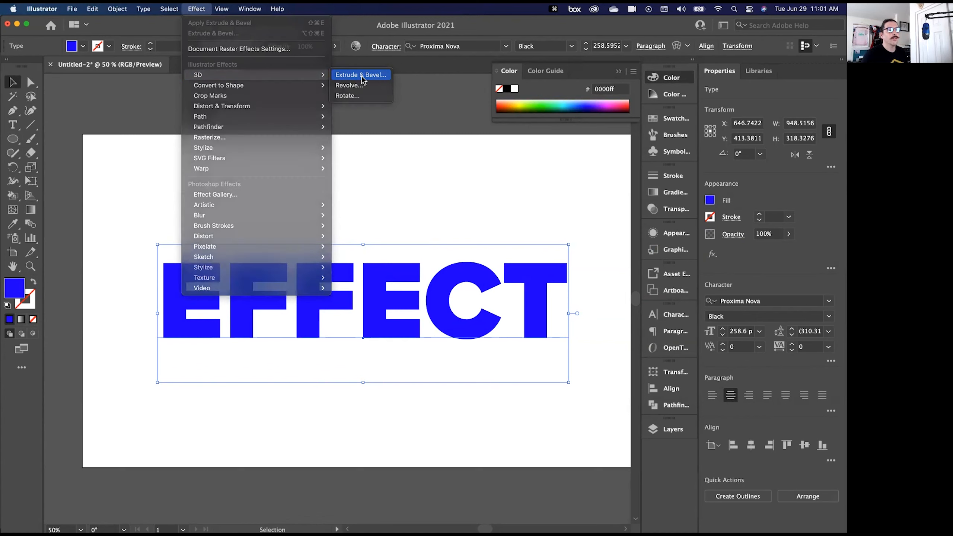
left_click_drag(504, 101, 666, 70)
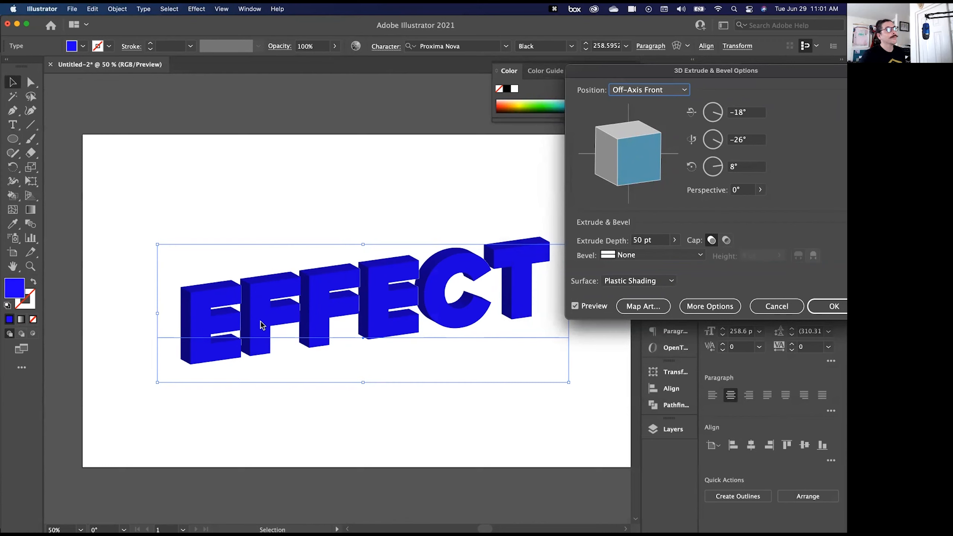
mouse_move(638, 154)
left_mouse_down()
mouse_move(626, 151)
mouse_move(641, 130)
mouse_move(632, 174)
mouse_move(630, 164)
mouse_move(640, 171)
left_mouse_up()
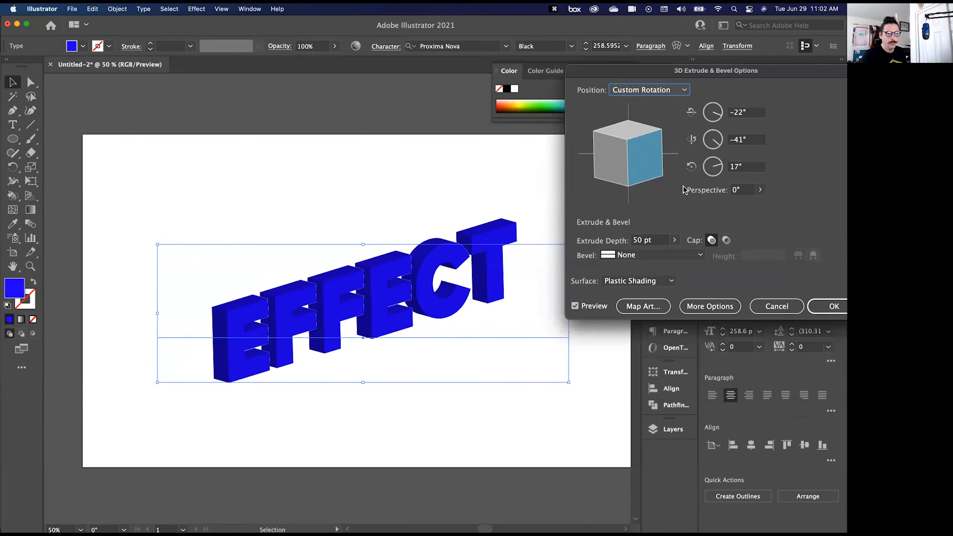
- Set the 3D effect's extrude depth to 323 pt
left_click(674, 240)
left_click_drag(634, 257, 640, 257)
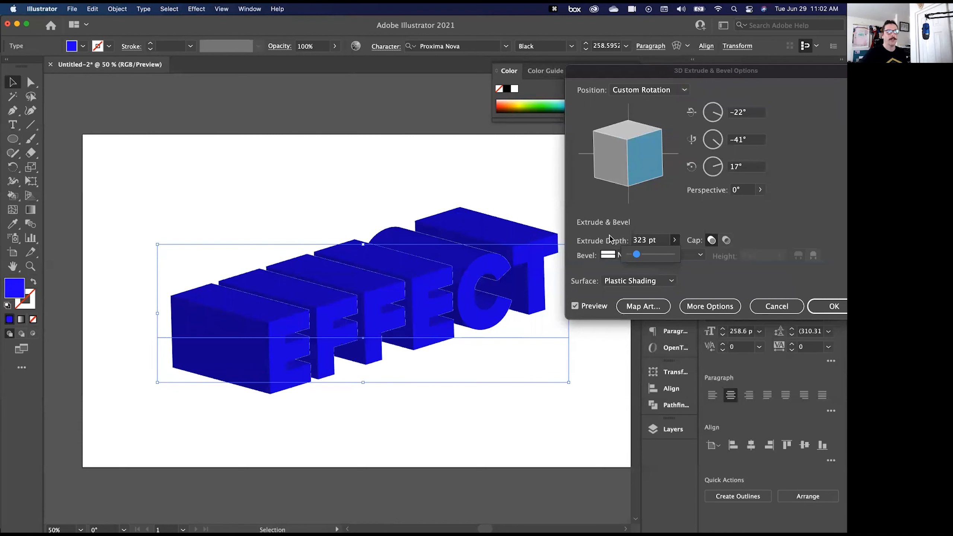
left_click(659, 225)
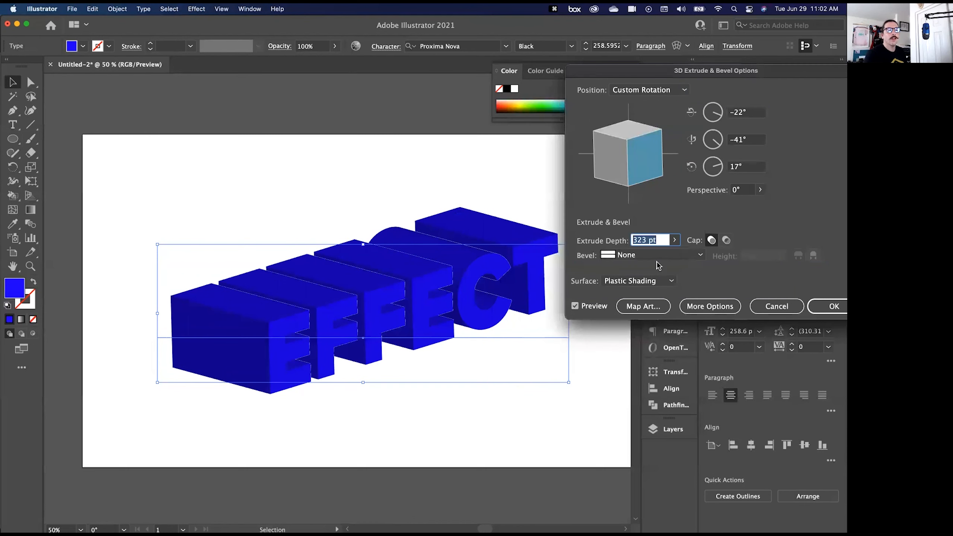
- Preview the Classic, Complex 1, Rounded and Tall-Round bevels on the extruded EFFECT text
left_click(697, 259)
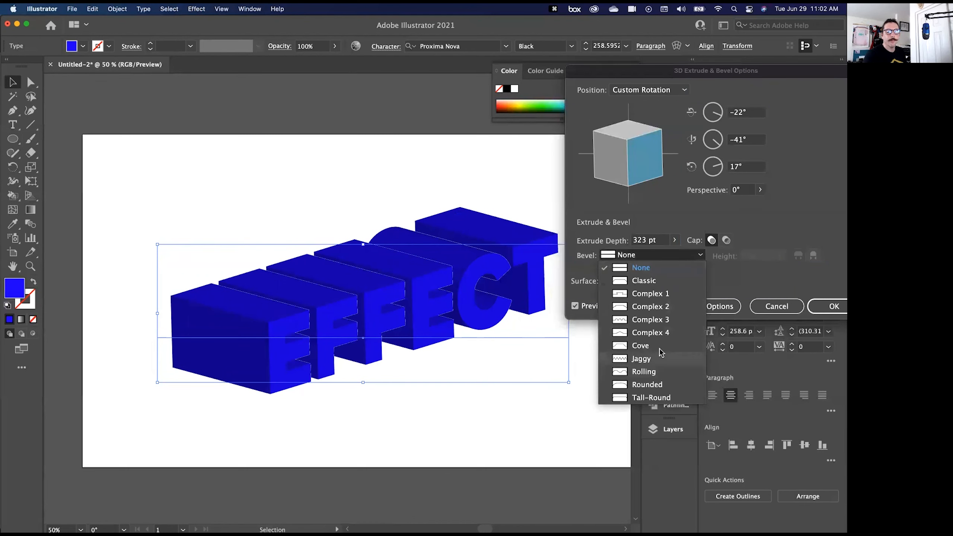
left_click(651, 281)
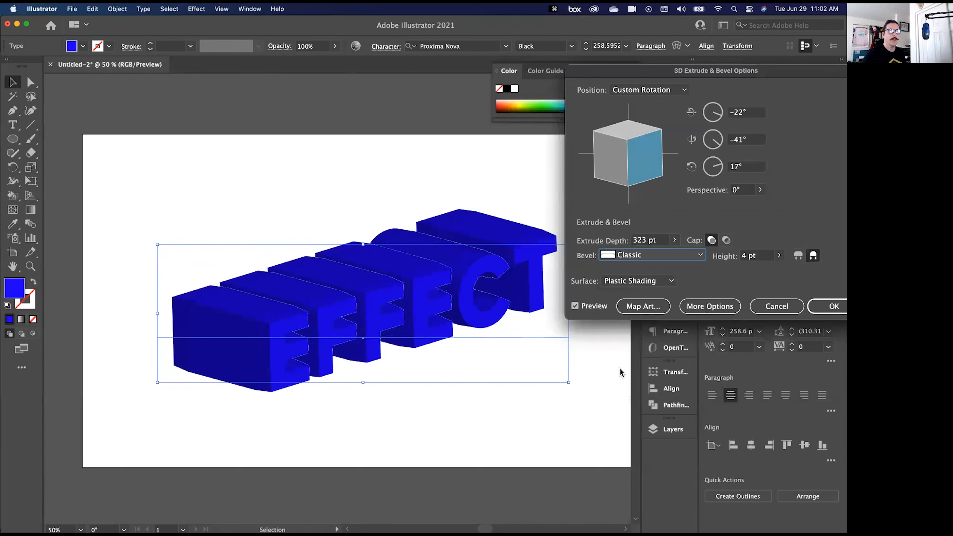
left_click(649, 255)
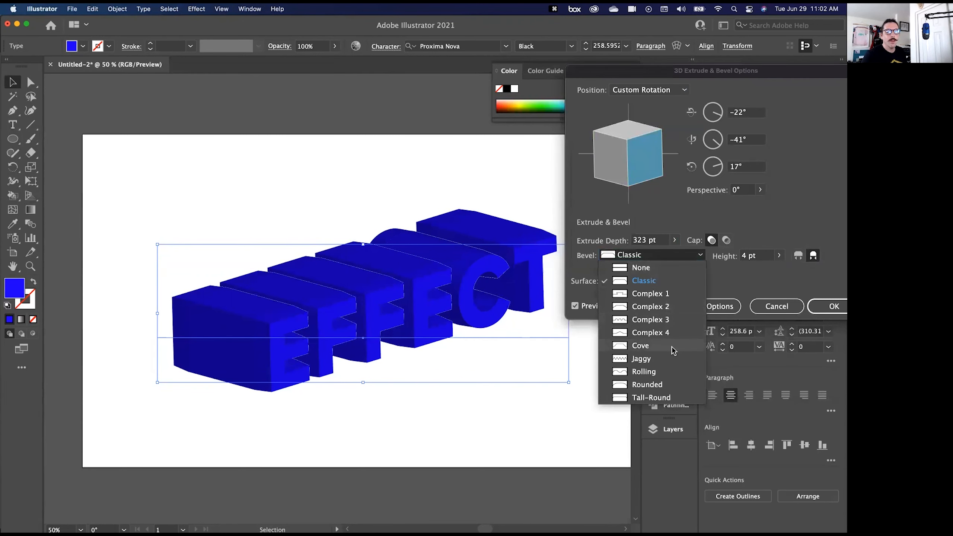
left_click(663, 296)
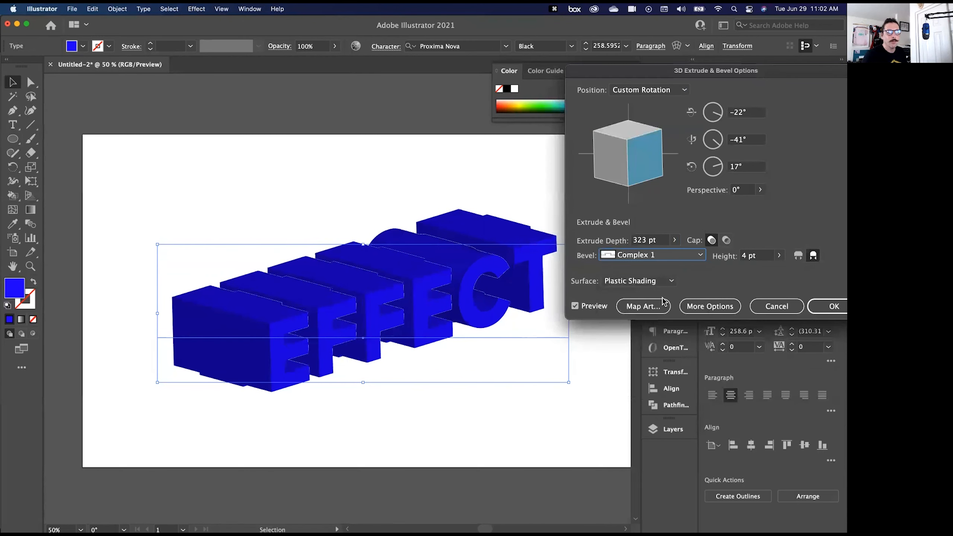
left_click(678, 259)
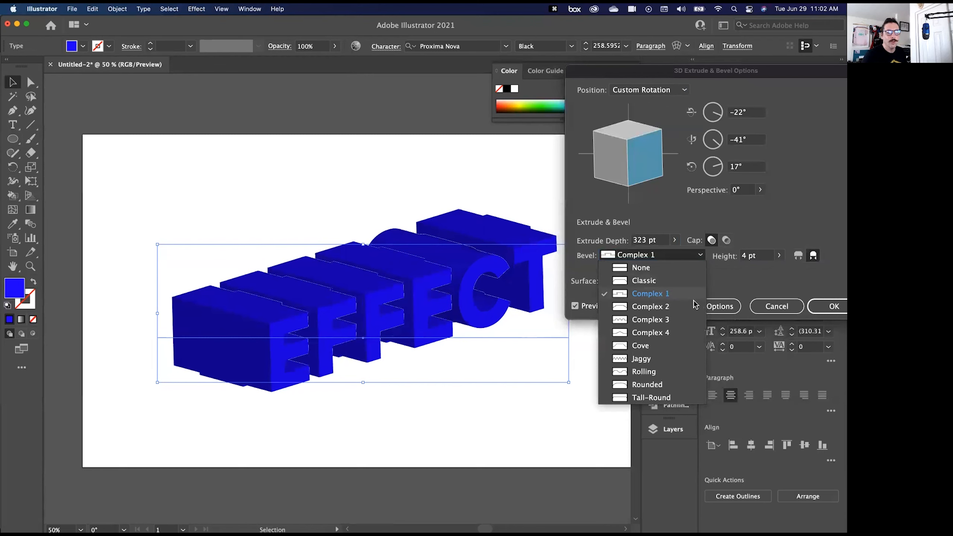
left_click(661, 385)
left_click(682, 260)
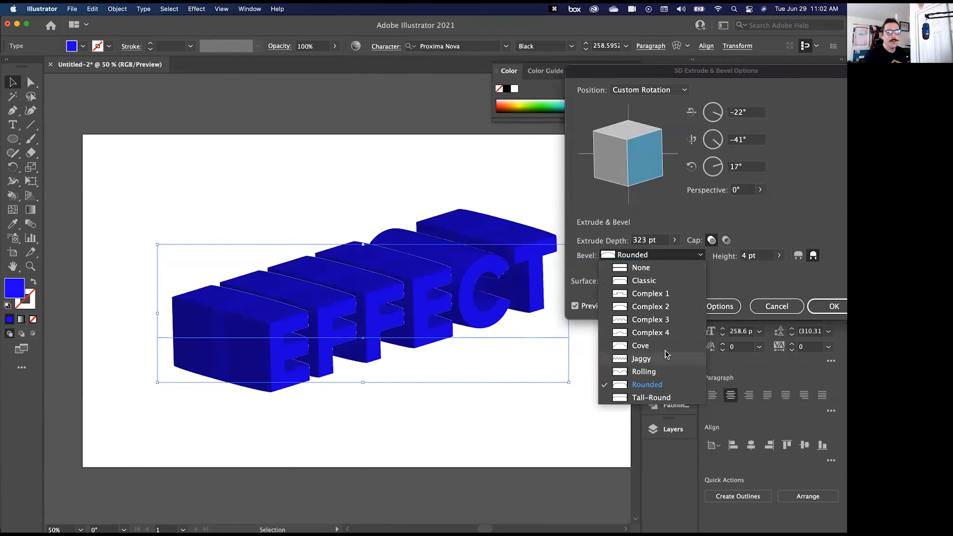
left_click(652, 402)
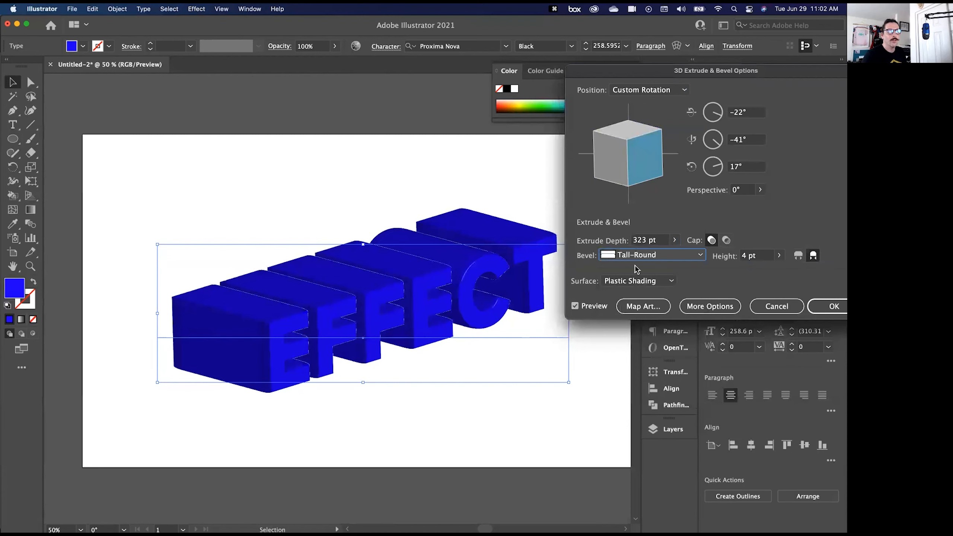
- Set the bevel of the EFFECT text's extrusion to Jaggy and apply the 3D effect
left_click(650, 261)
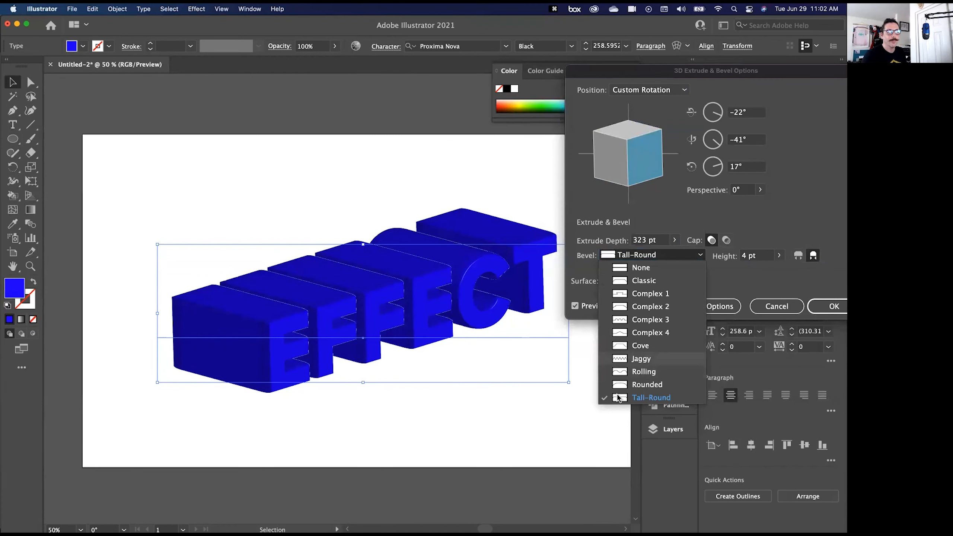
left_click(641, 359)
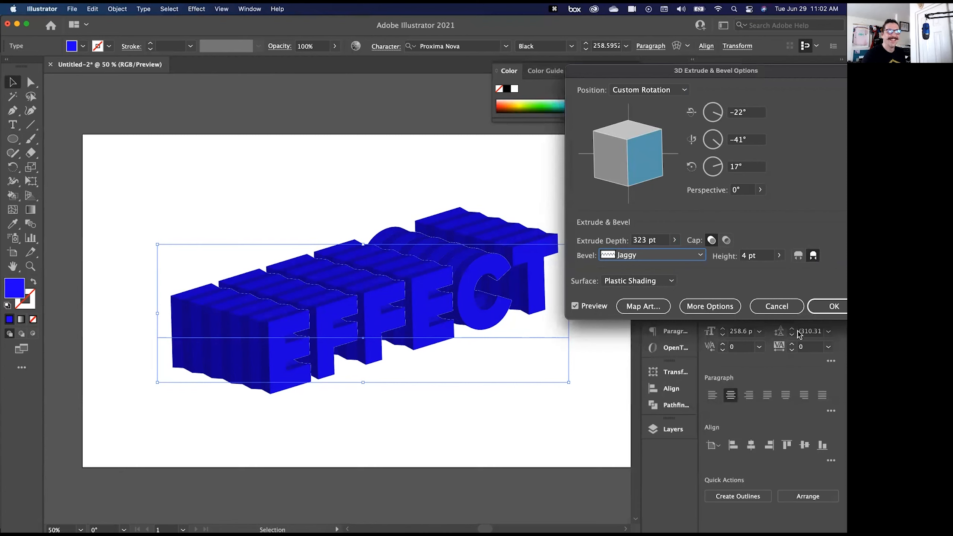
left_click(827, 306)
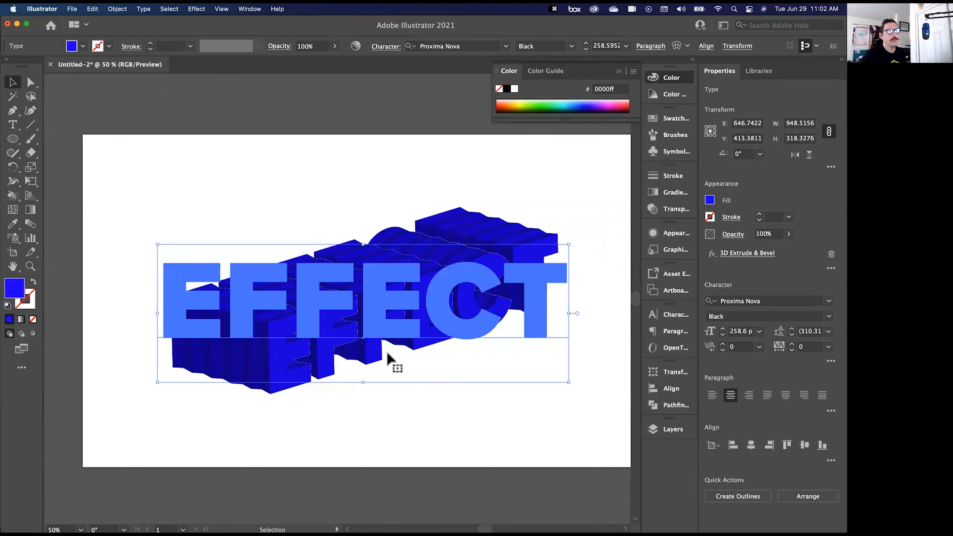
- Delete the EFFECT text and close the untitled document without saving the changes
key("BackSpace")
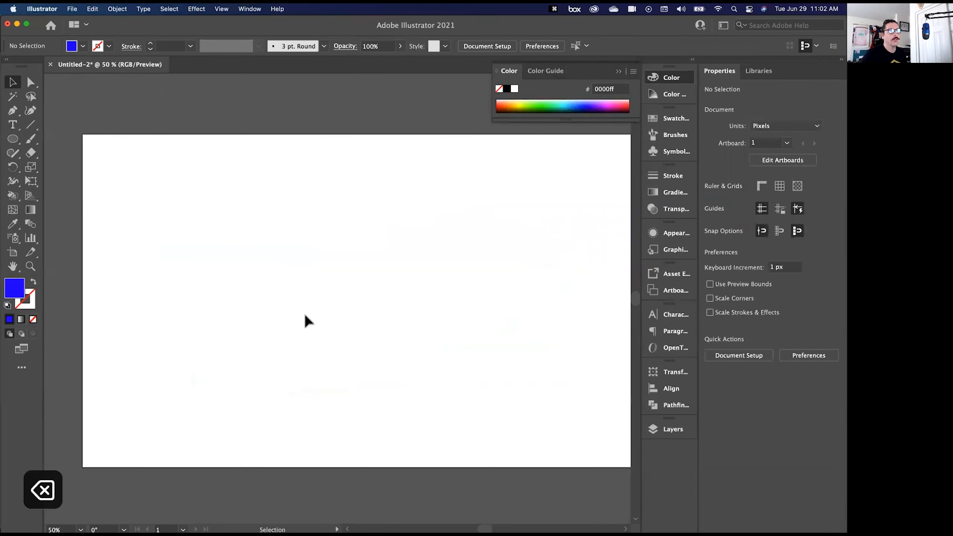
left_click(50, 64)
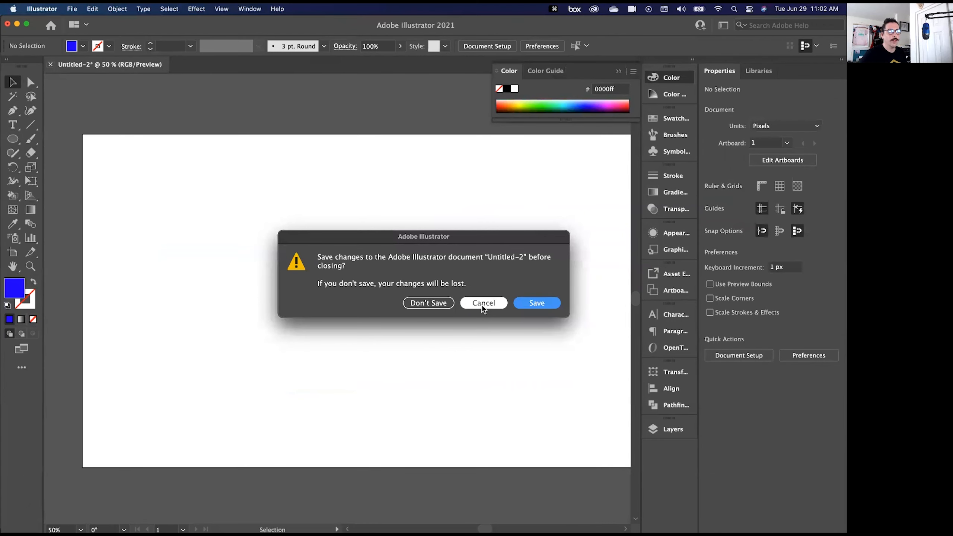
left_click(429, 302)
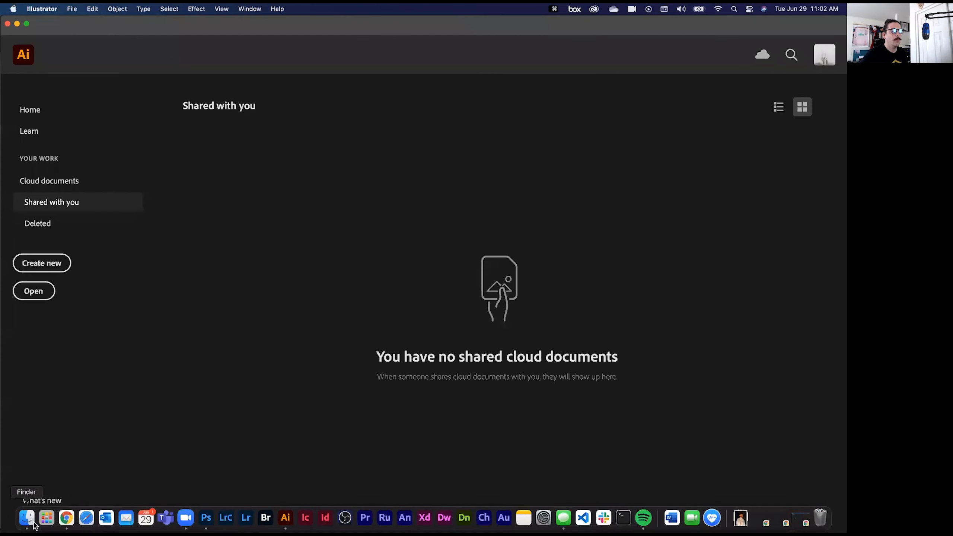
- Switch to Finder and open the file faux 3D.ai in Illustrator
left_click(33, 523)
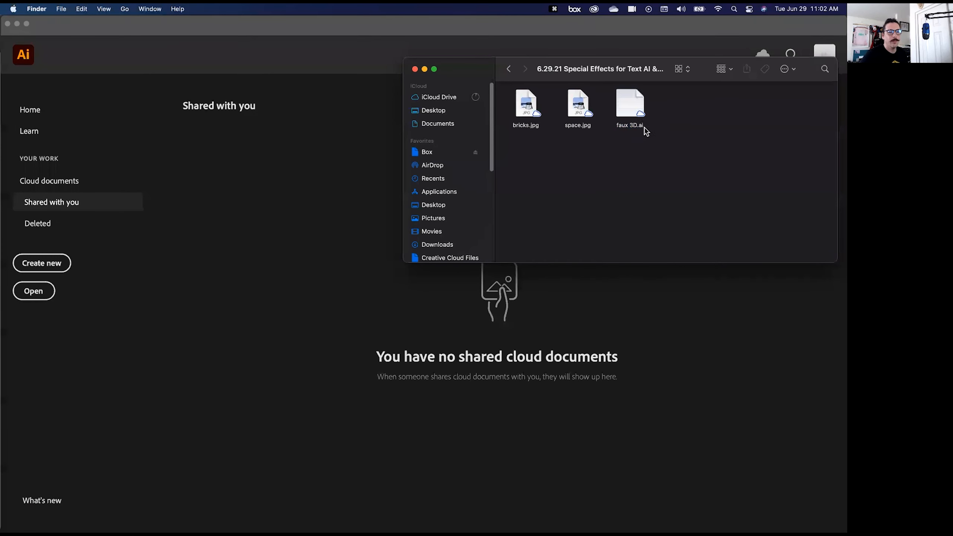
left_click(636, 109)
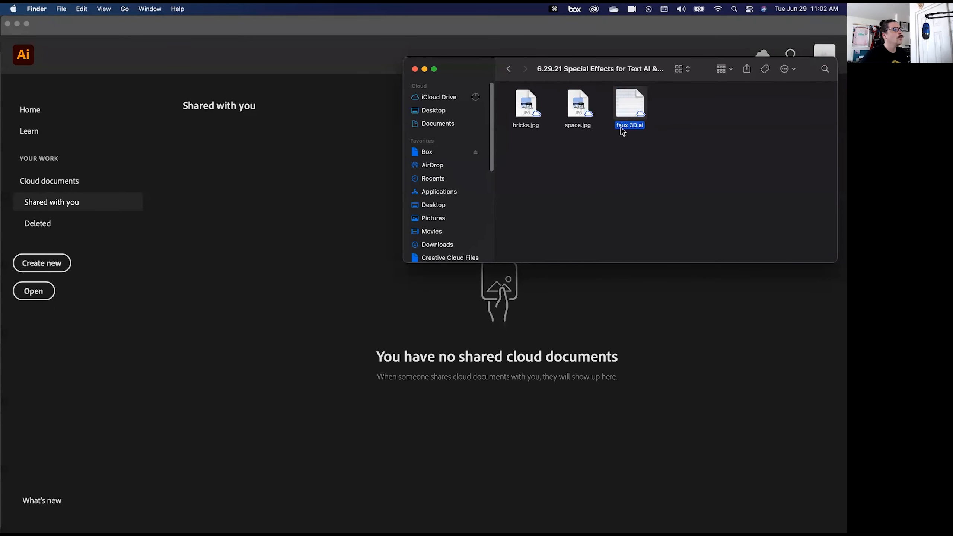
double_click(626, 108)
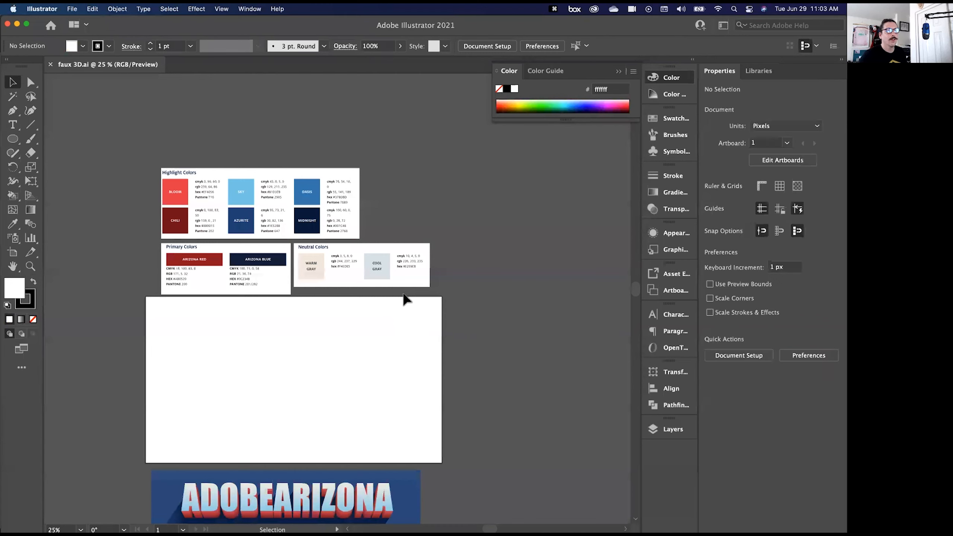
- Examine the finished ADOBEARIZONA reference image below the artboard and the colour palettes above it
scroll(192, 319, "down", 3)
key("super+equal")
key("super+equal")
key("space")
left_click_drag(190, 330, 219, 183)
key("super+equal")
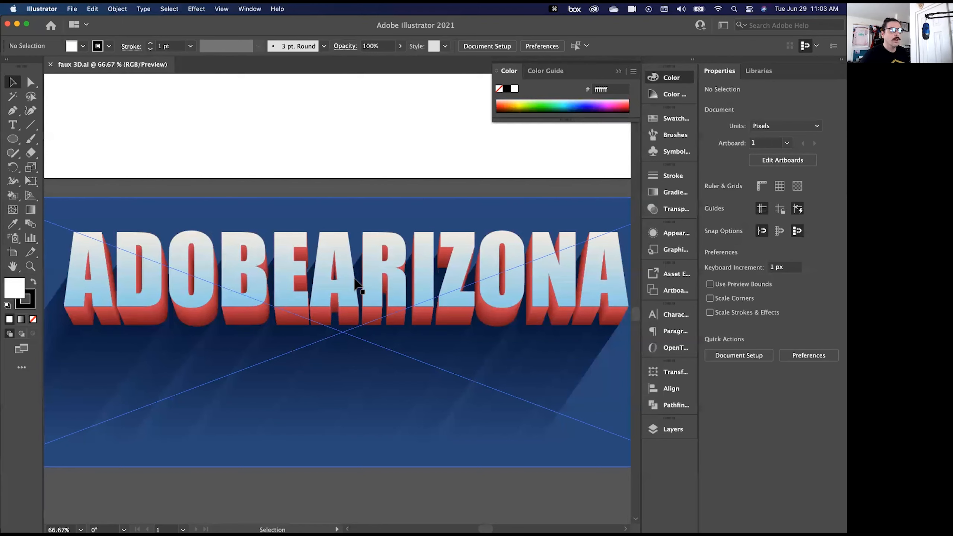
key("super+minus")
left_click_drag(279, 200, 243, 428)
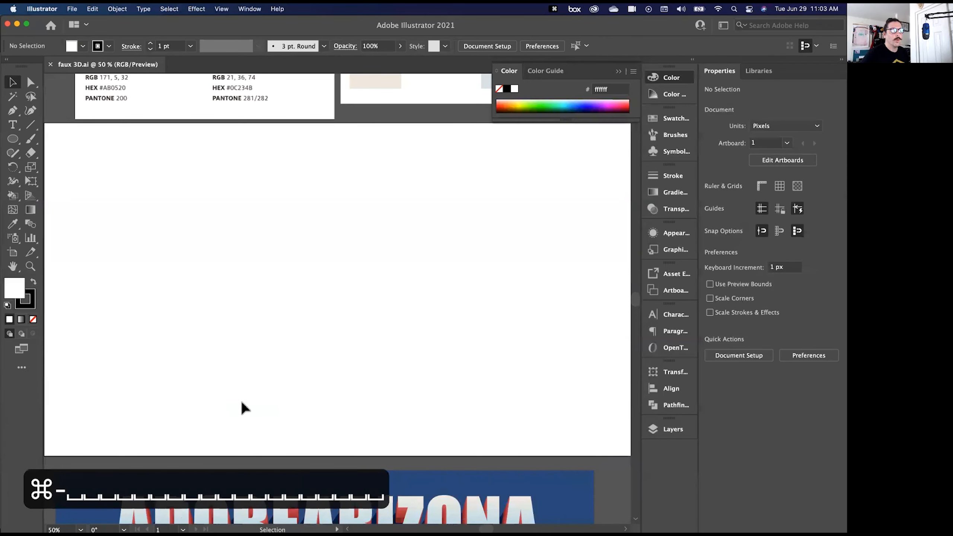
key("super+minus")
left_click_drag(282, 166, 285, 259)
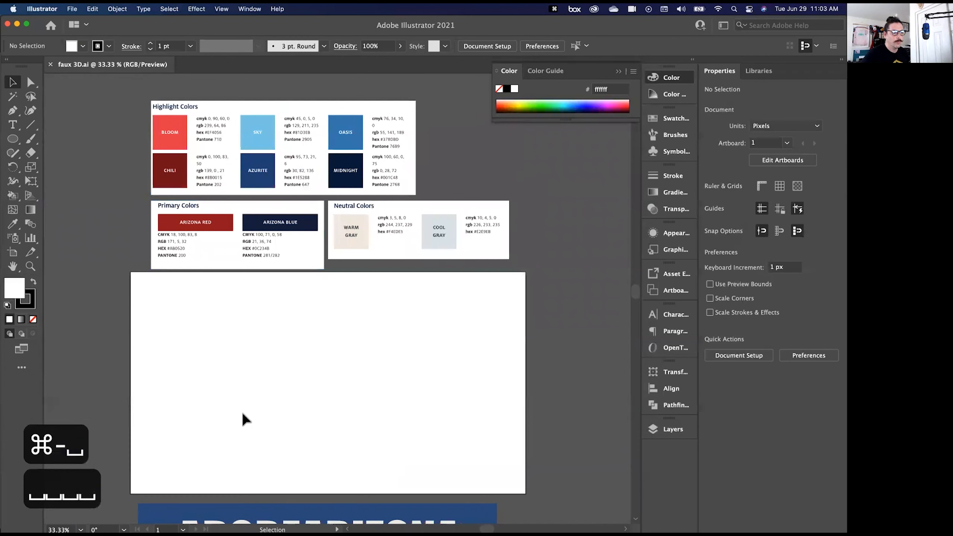
scroll(251, 446, "down", 3)
scroll(252, 452, "up", 4)
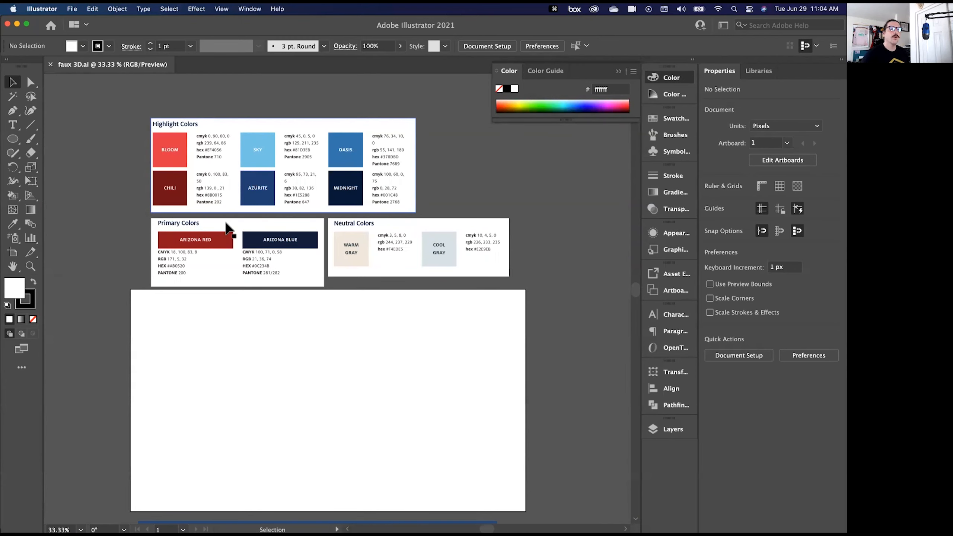
scroll(571, 323, "down", 2)
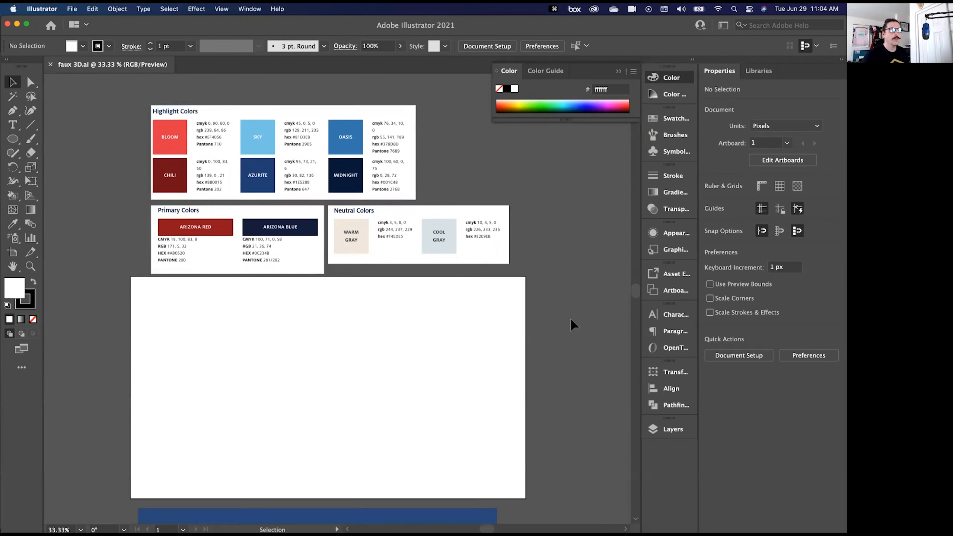
- Lock the UA Colors layer and add a new layer above it named Background
left_click(664, 435)
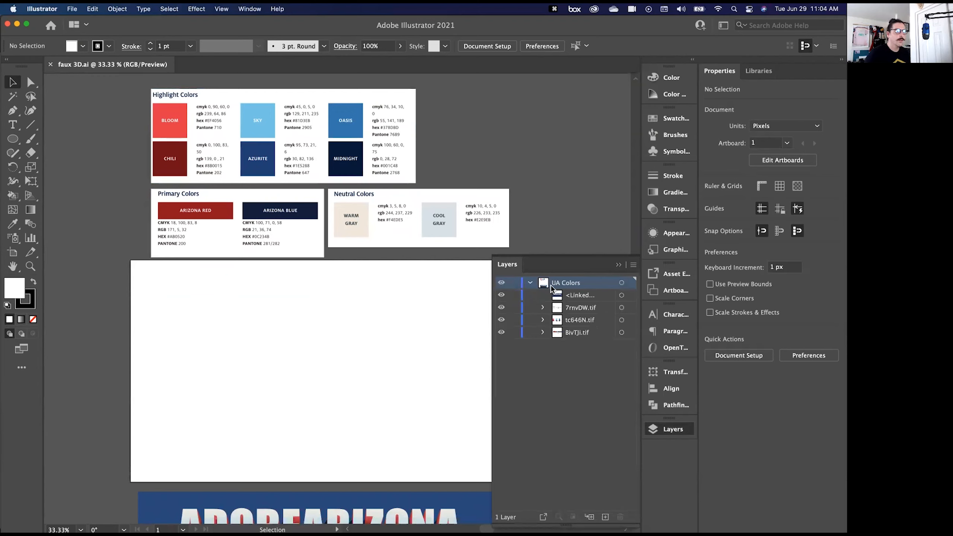
left_click(513, 286)
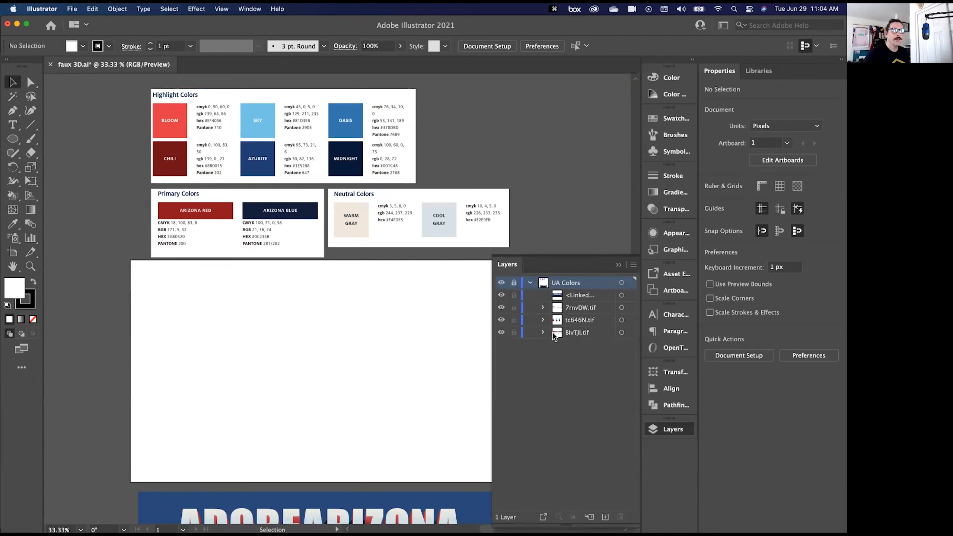
left_click(605, 518)
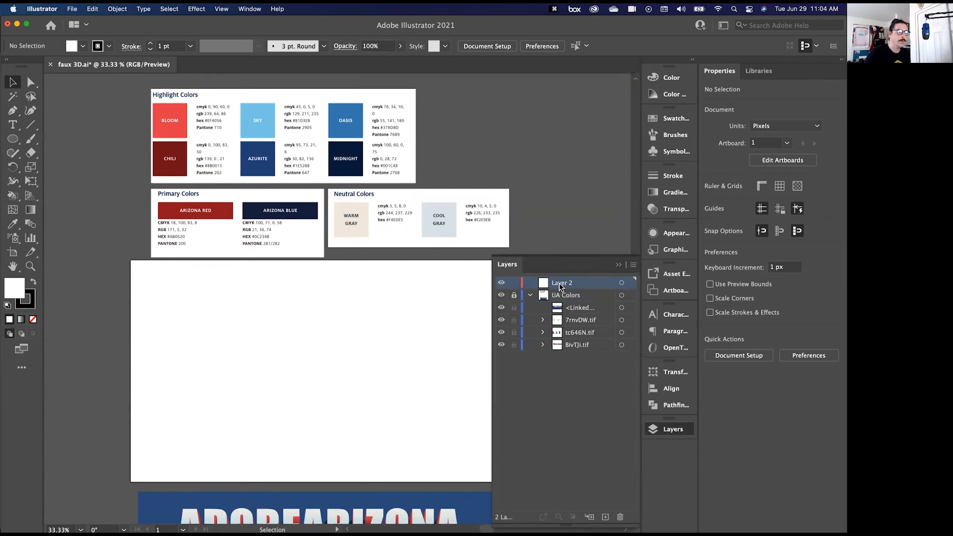
double_click(559, 285)
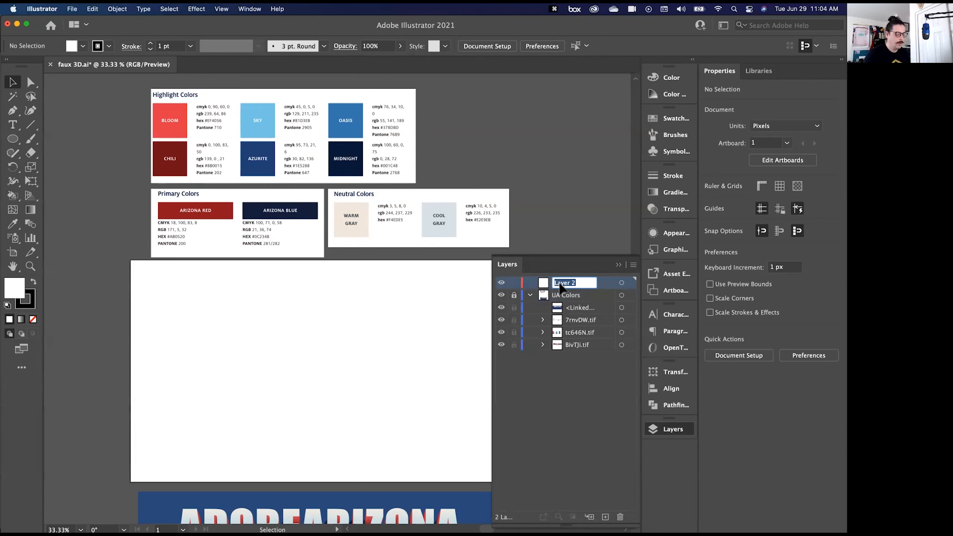
type("Background")
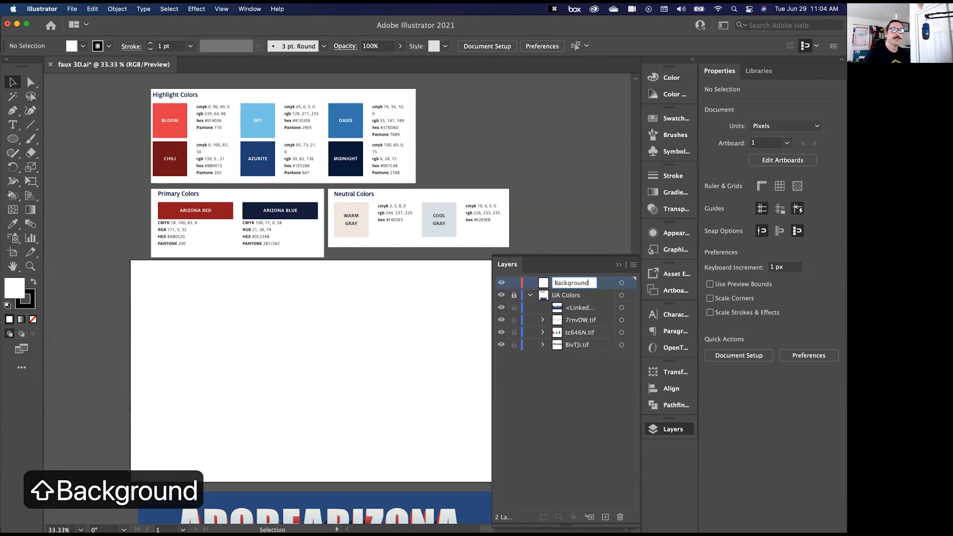
left_click(561, 372)
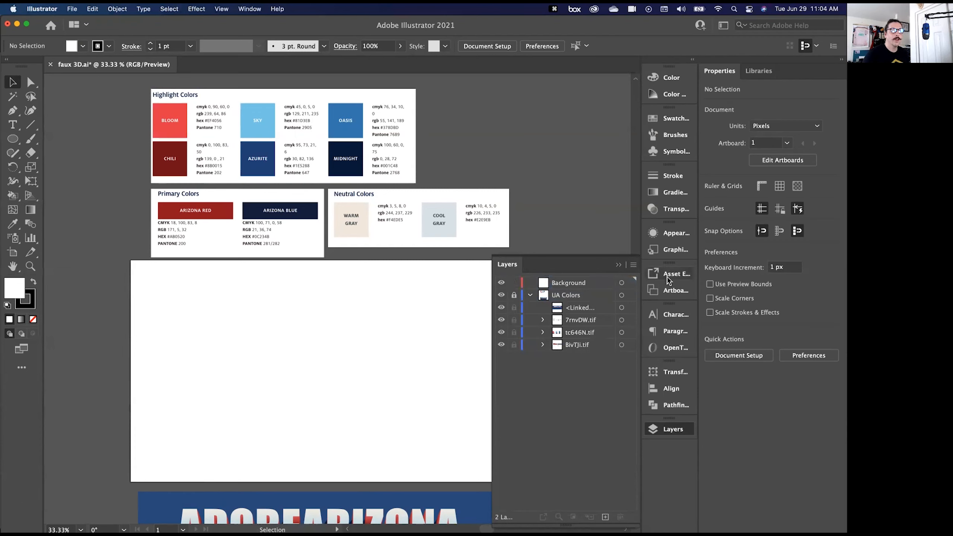
- Draw a 1366 × 768 px rectangle covering the whole artboard on the Background layer
left_click(13, 139)
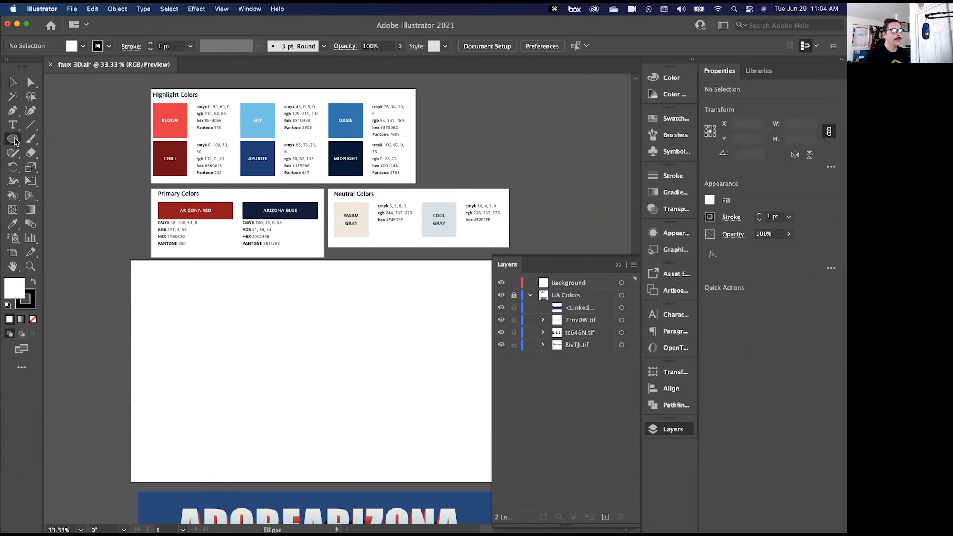
left_click(74, 139)
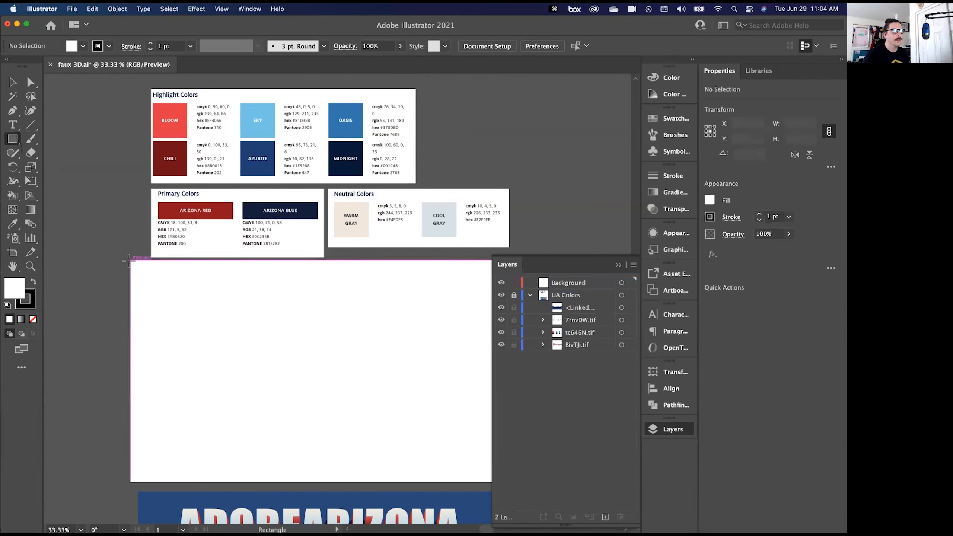
mouse_move(152, 289)
left_mouse_down()
mouse_move(271, 374)
mouse_move(444, 451)
mouse_move(557, 485)
mouse_move(346, 478)
mouse_move(369, 482)
left_mouse_up()
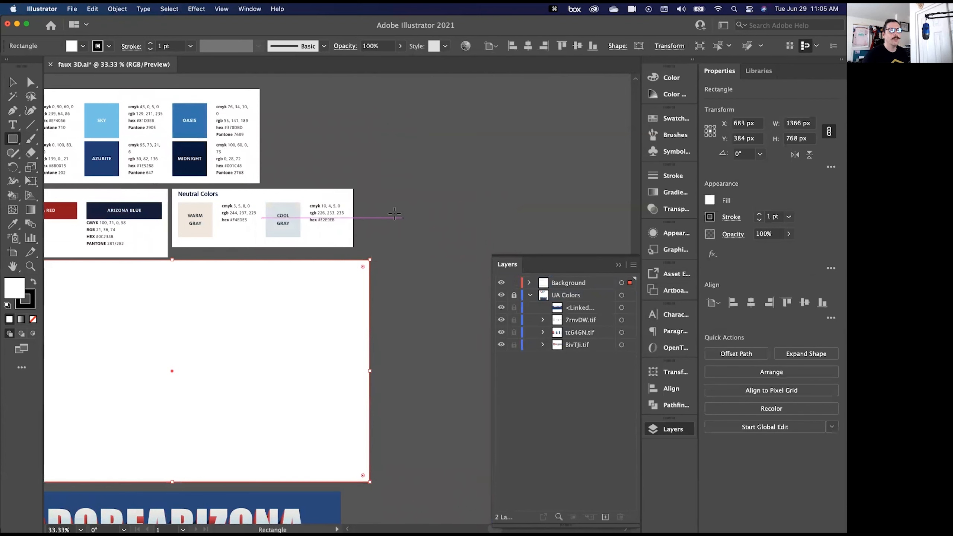
- Fill the background rectangle with the Azurite blue sampled from the Highlight Colors palette, and lock the Background layer
key("space")
left_click_drag(368, 143, 514, 149)
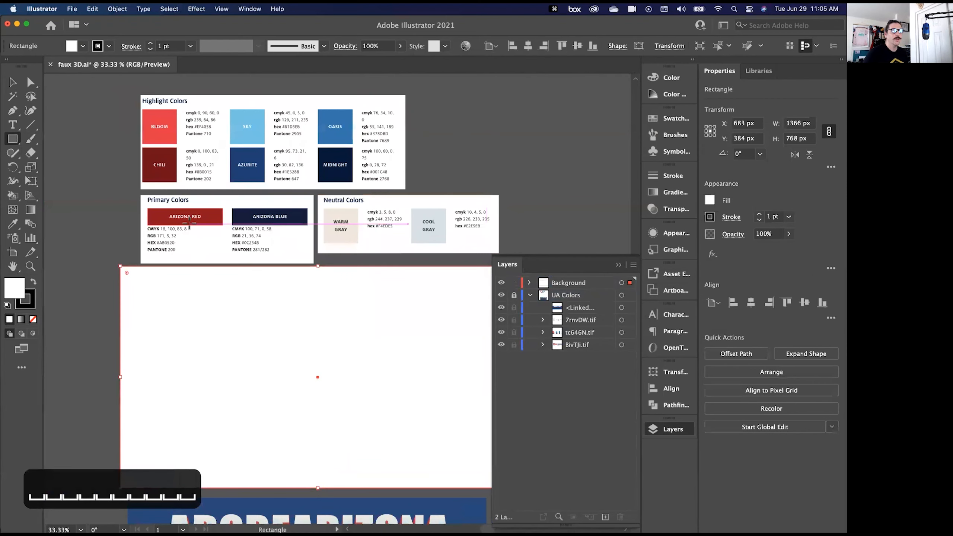
key("space")
left_click_drag(96, 396, 92, 307)
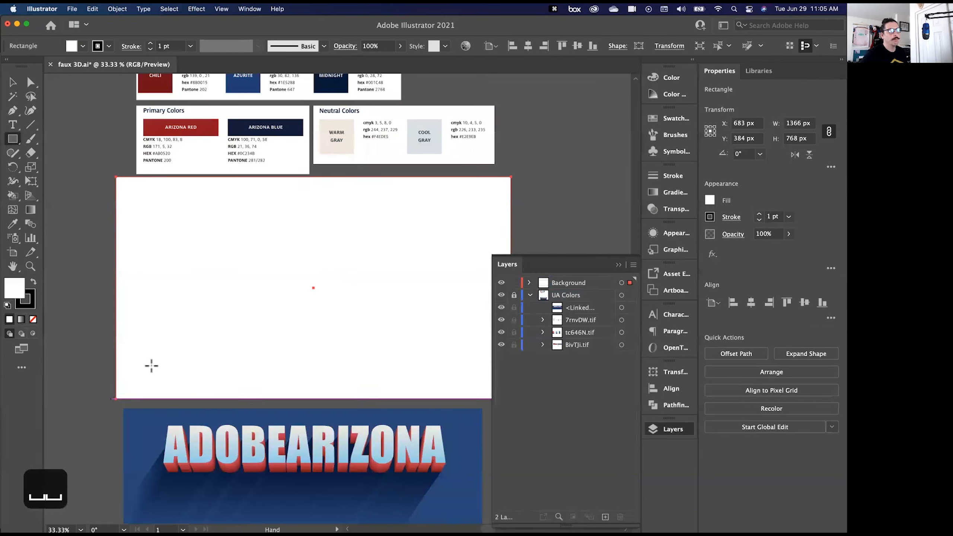
key("space")
left_click_drag(77, 239, 55, 316)
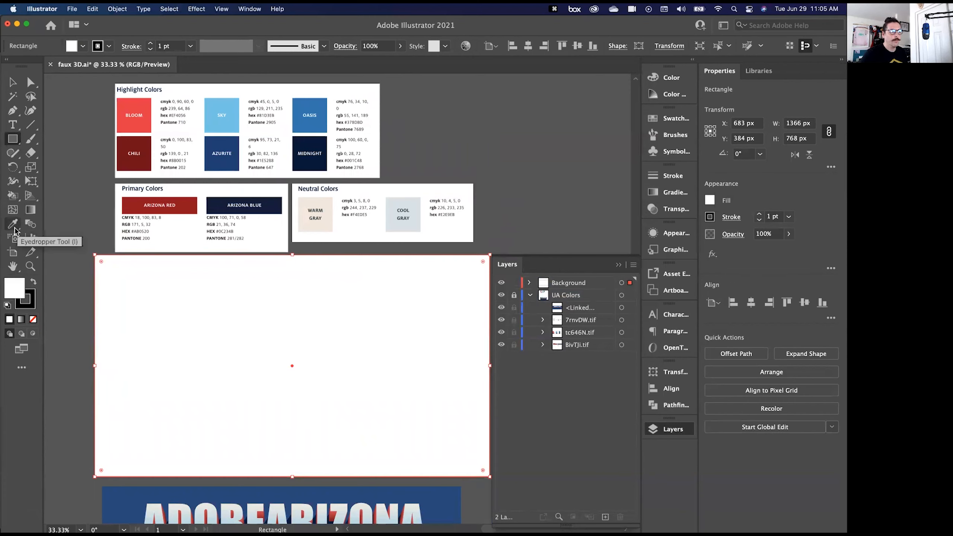
key("i")
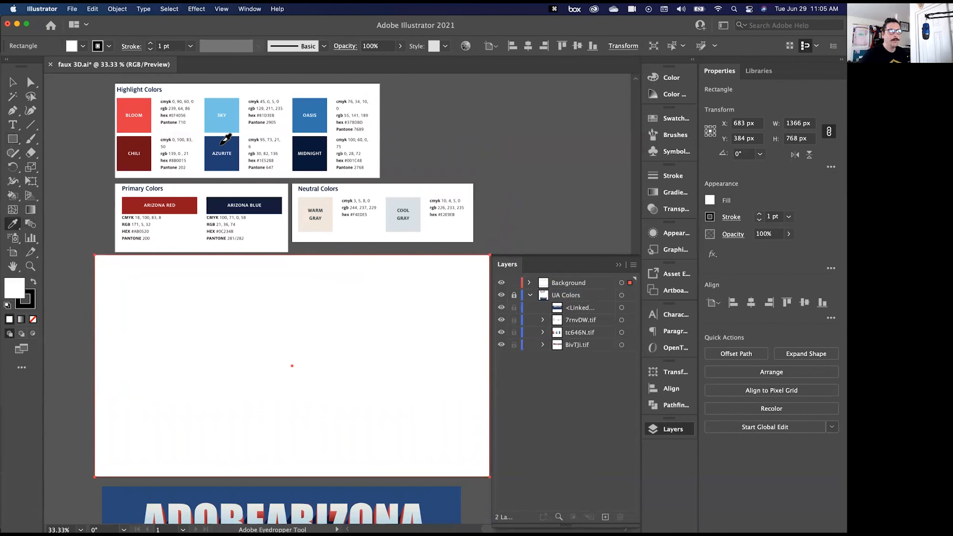
left_click(222, 144)
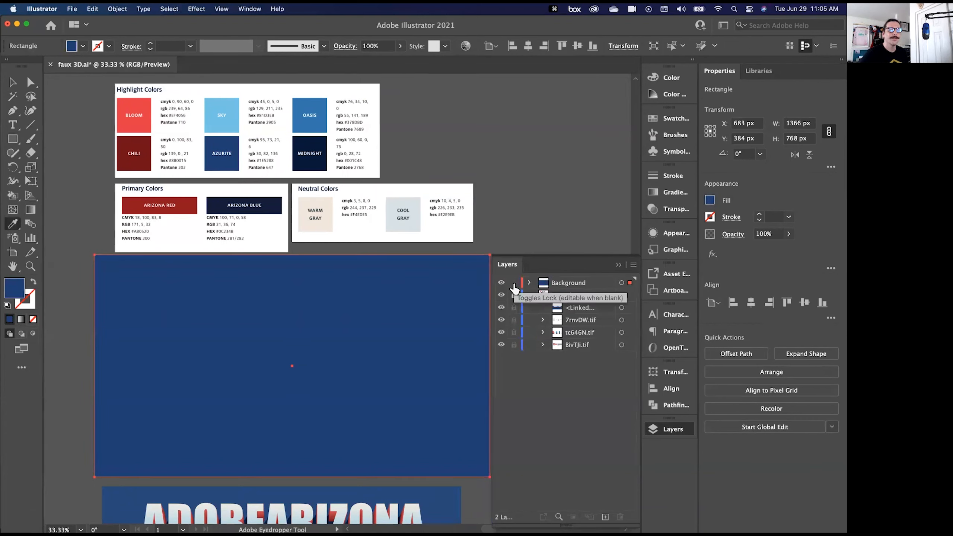
left_click(512, 283)
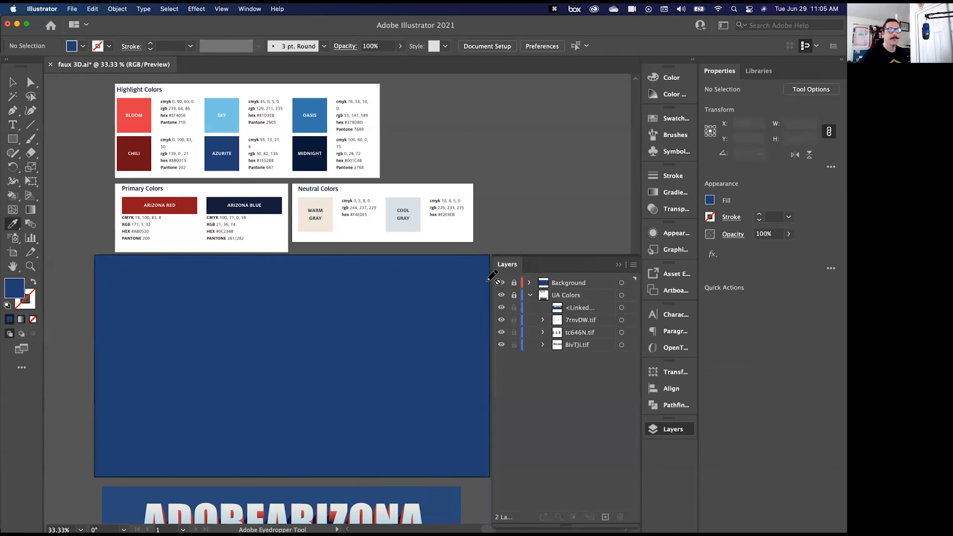
- Add a new layer named Type above the Background layer and collapse the UA Colors layer's contents
left_click(605, 518)
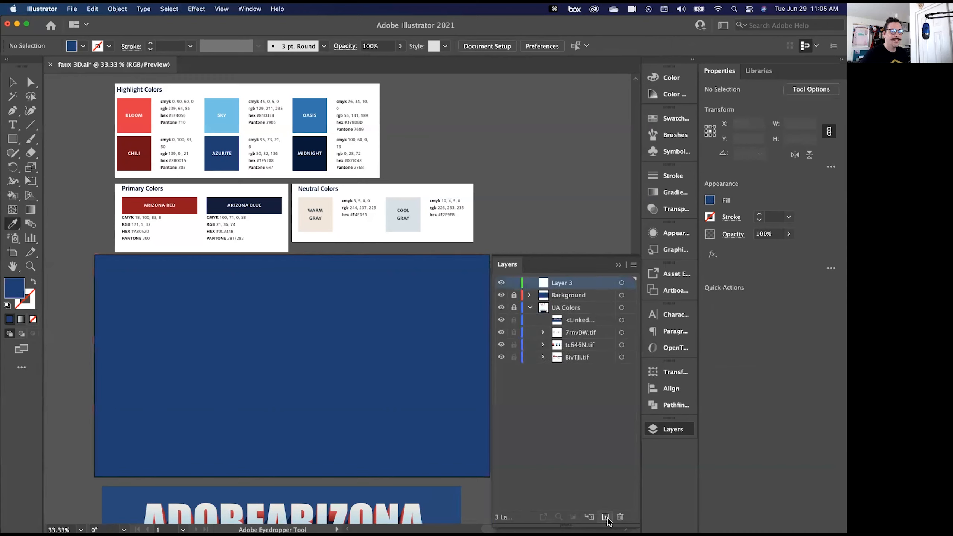
left_click(531, 311)
left_click(530, 310)
left_click(529, 310)
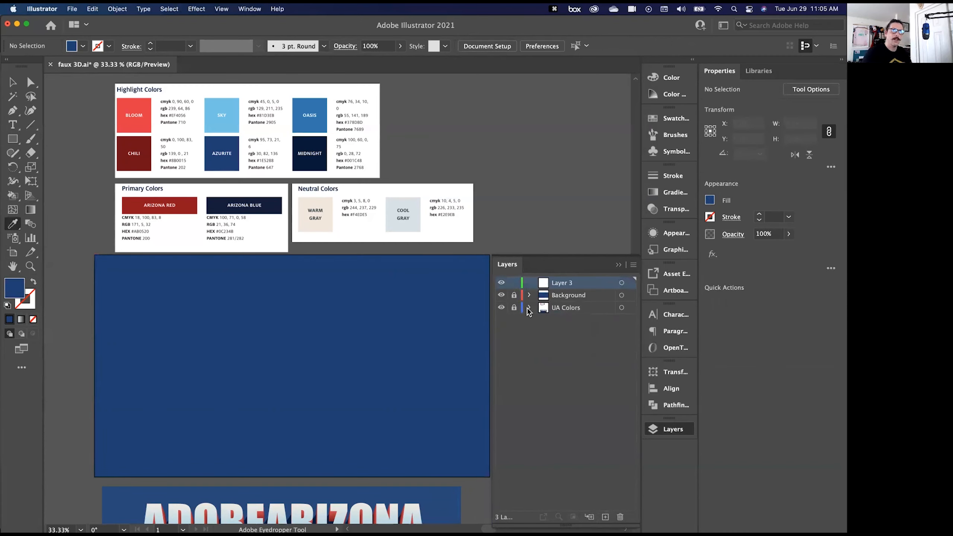
double_click(562, 288)
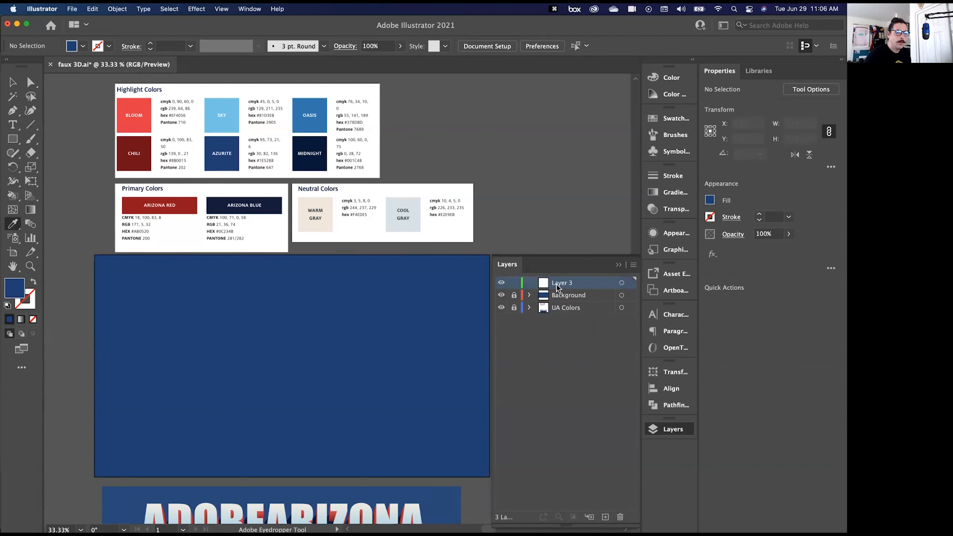
type("Type")
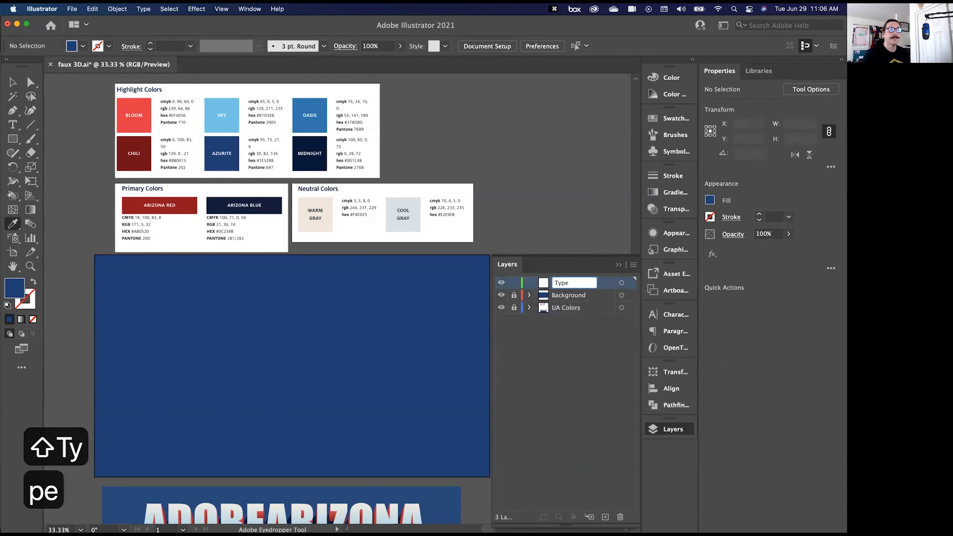
key("Return")
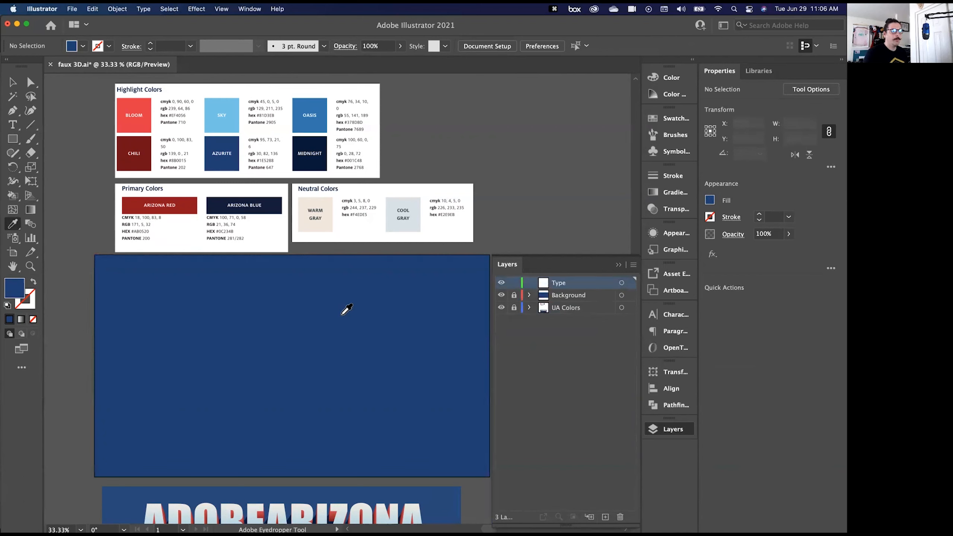
- Add the point text ADOBEARIZONA on the blue artboard, on the Type layer
key("t")
left_click(199, 370)
type("ADOBE")
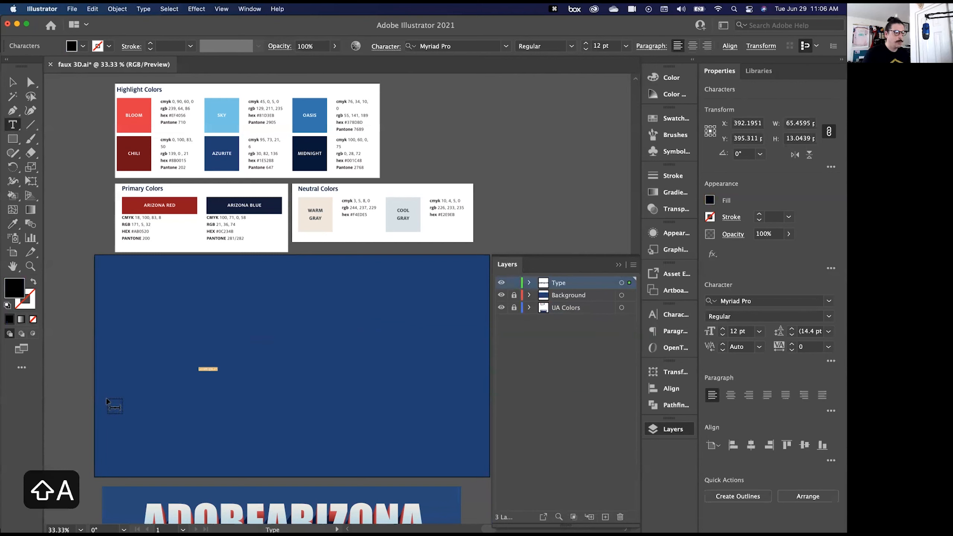
type("ARIZONA")
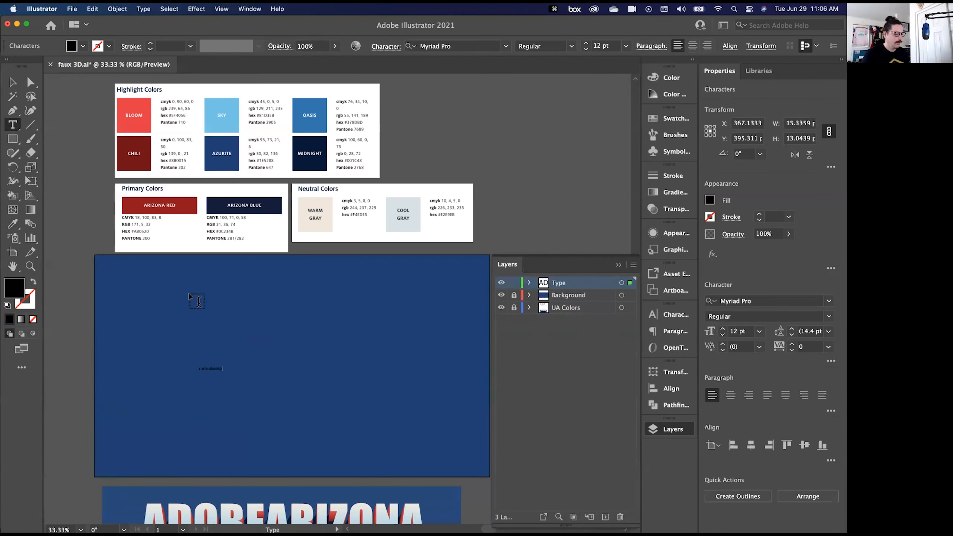
key("Escape")
- Scale the ADOBEARIZONA text up to about 1176 × 186 px and position it across the middle of the artboard
left_click_drag(223, 365, 493, 315)
key("space")
left_click_drag(99, 415, 230, 400)
left_click_drag(236, 361, 189, 374)
left_click_drag(272, 350, 237, 361)
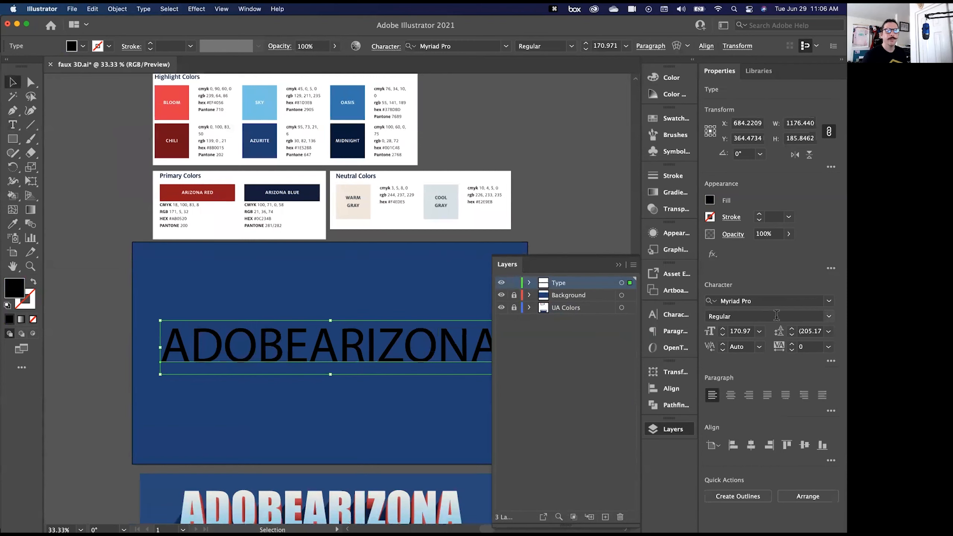
- Set the ADOBEARIZONA text's font to Impact and centre it horizontally on the artboard
left_click(828, 301)
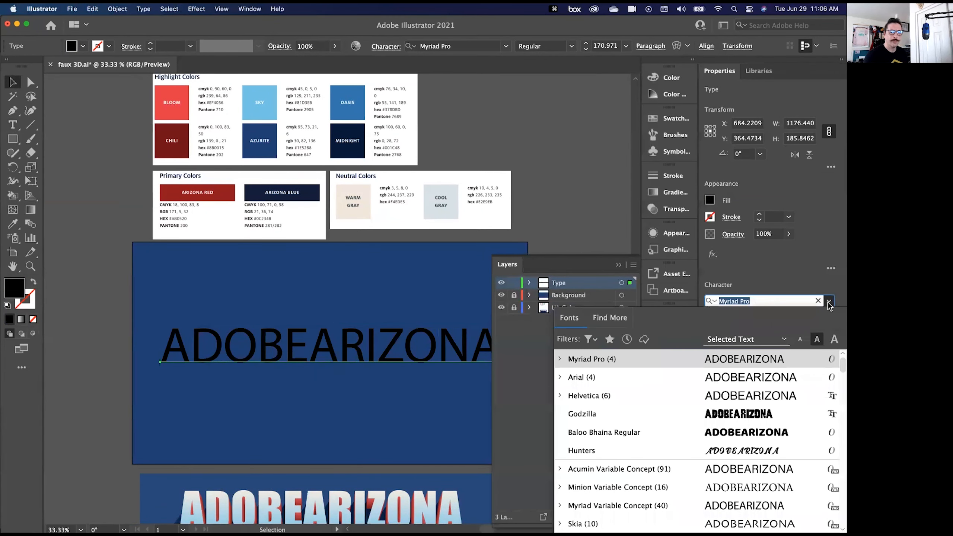
scroll(604, 390, "up", 2)
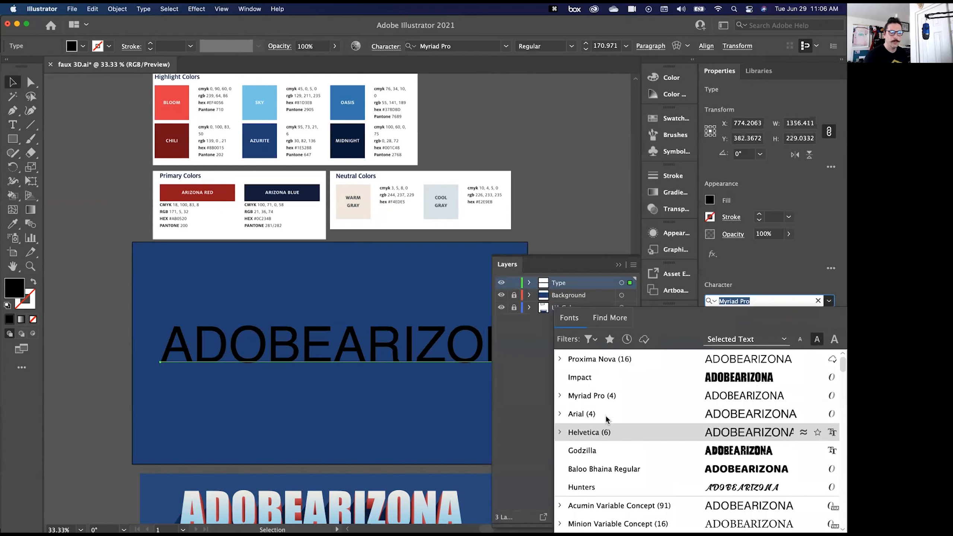
left_click(581, 378)
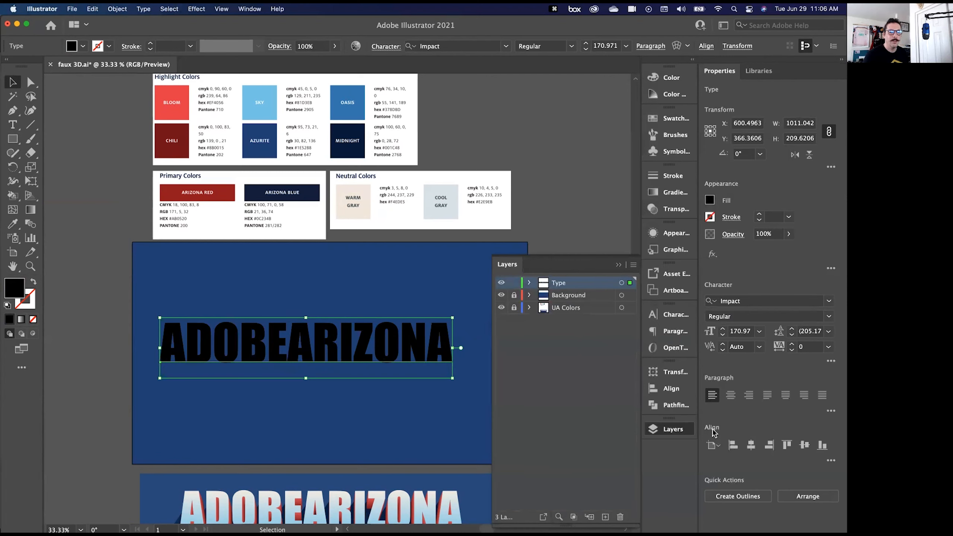
left_click(750, 445)
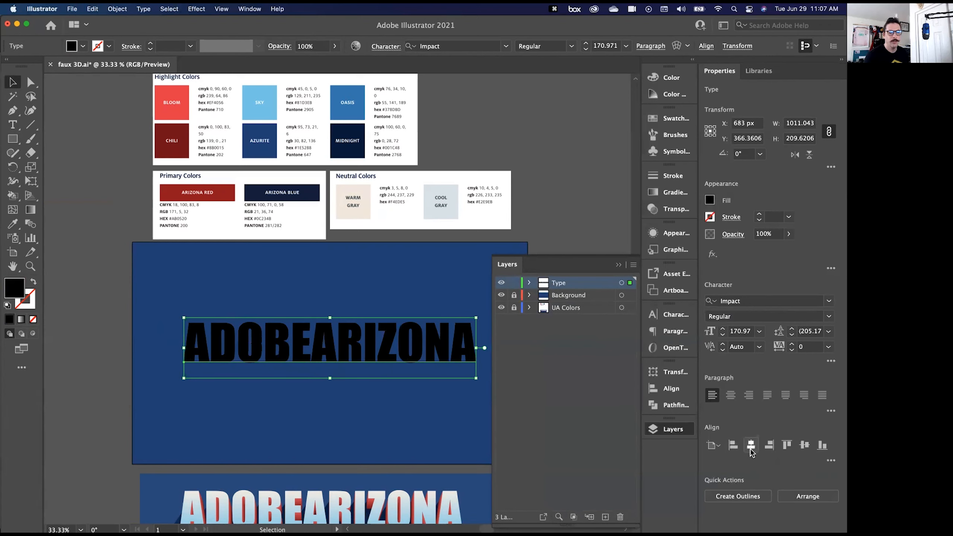
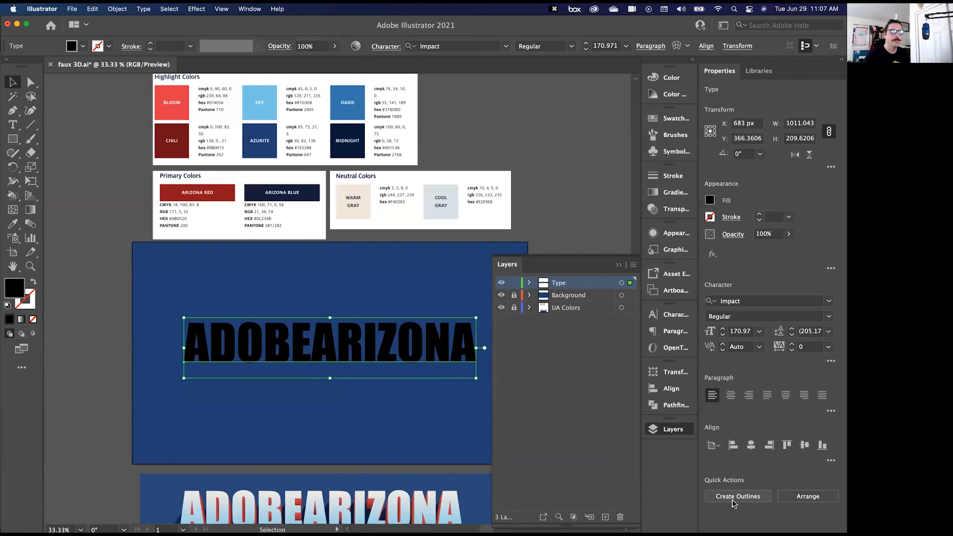
- Convert the ADOBEARIZONA text to outlines and deselect it
left_click(733, 500)
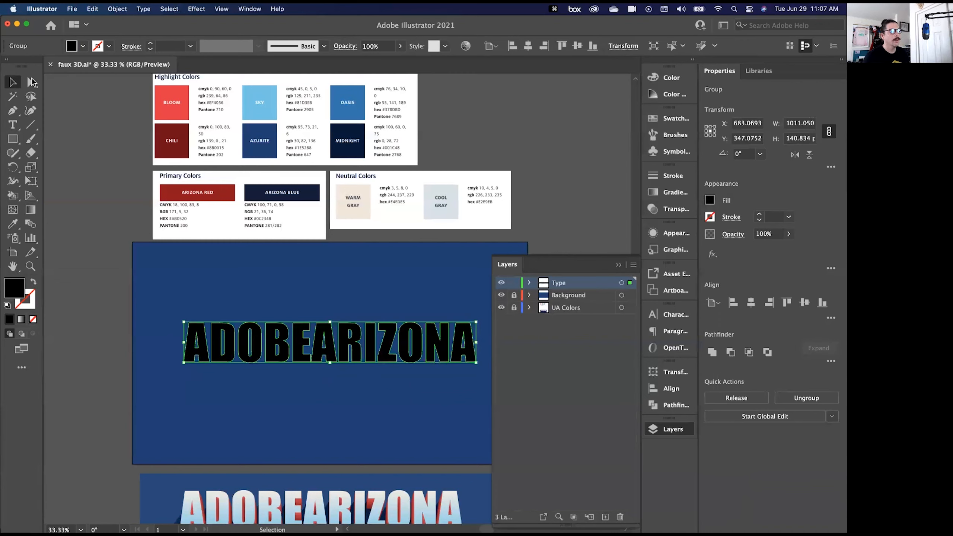
left_click(32, 82)
left_click(151, 342)
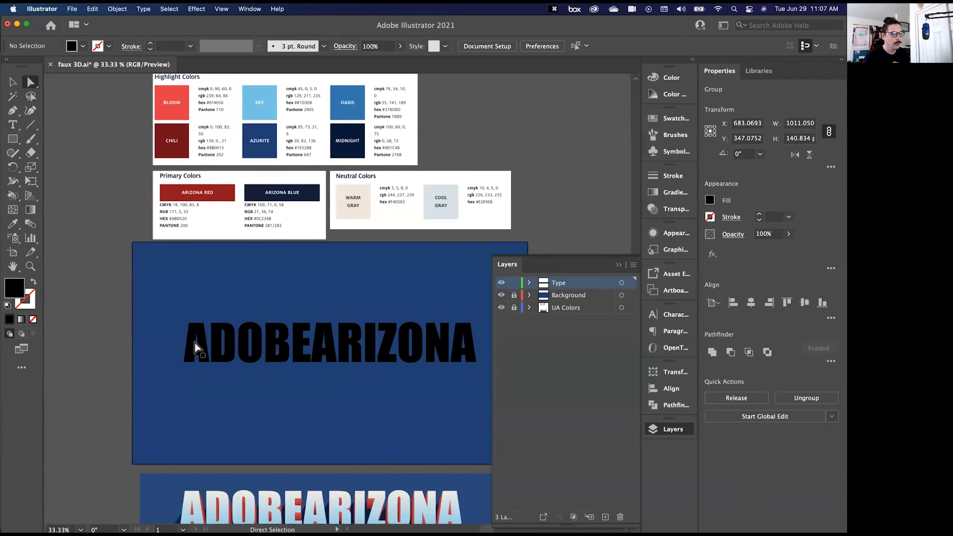
- Try moving part of the first letter A's outline, then the whole letter, up and to the left, undoing both moves
left_click_drag(195, 347, 171, 312)
key("super+z")
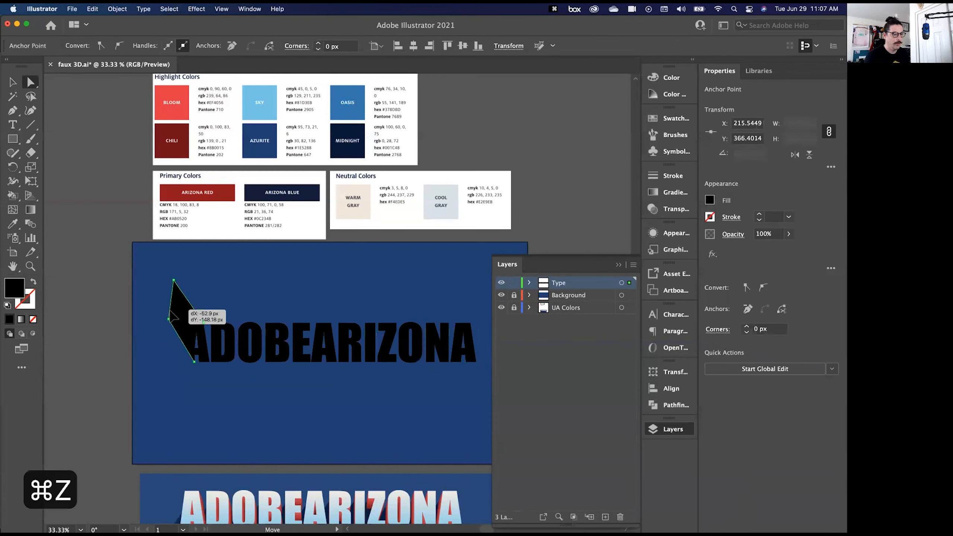
key("super+z")
left_click(191, 346)
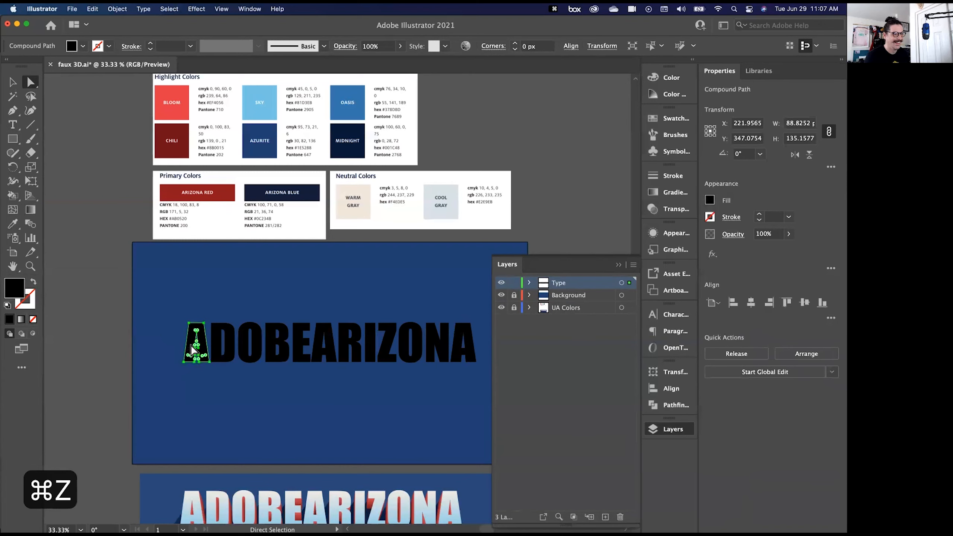
left_click_drag(190, 346, 171, 296)
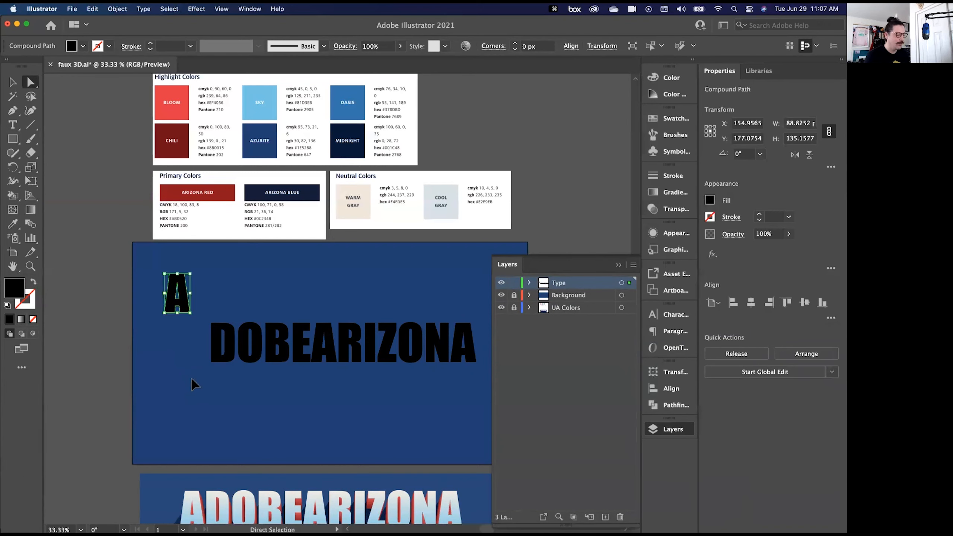
key("super+z")
- Try nudging the top anchor points of the first letter A down and back up, then undo all the nudges
key("super+equal")
key("super+equal")
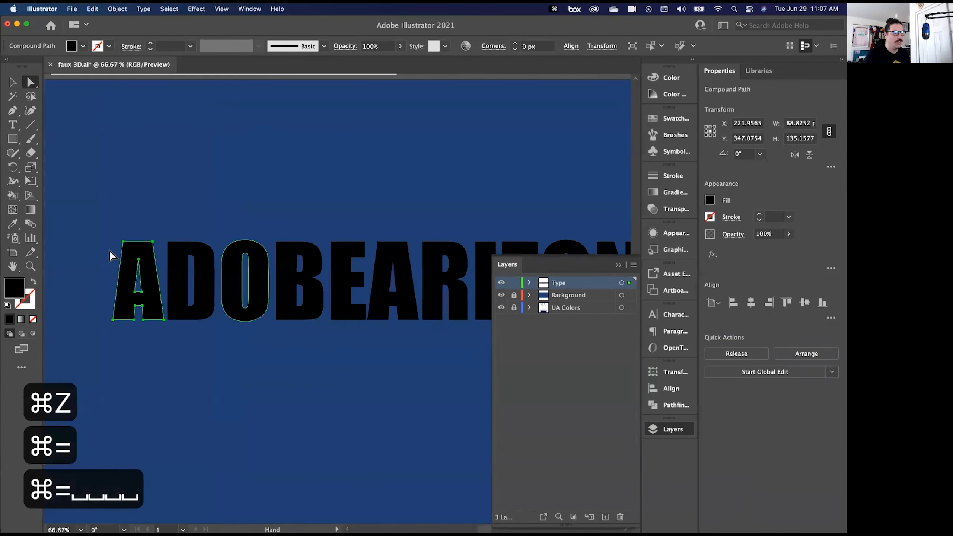
left_click(137, 278, "shift")
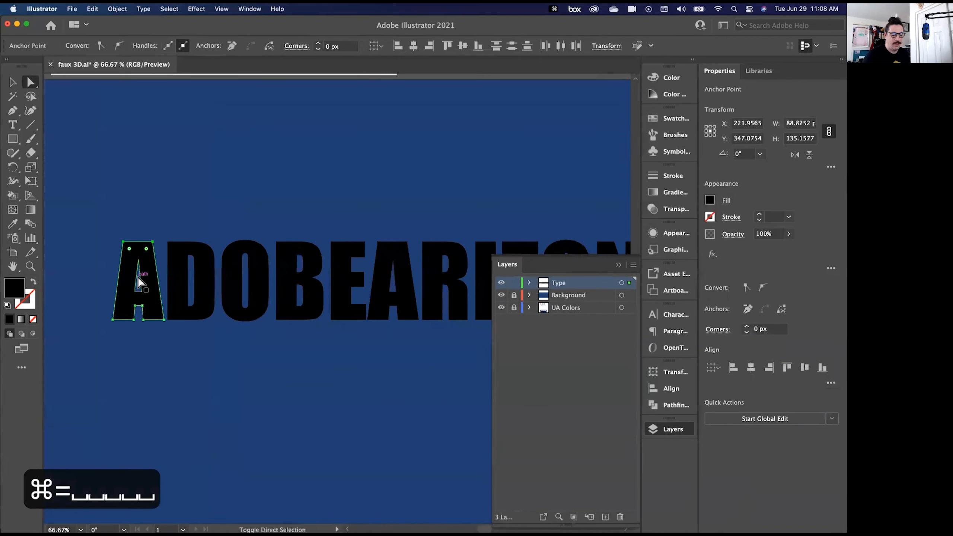
left_click(139, 281, "shift")
key("shift+Down")
key("shift+Down")
key("shift+Down")
key("shift+Down")
key("shift+Up")
key("shift+Up")
key("shift+Up")
key("shift+Up")
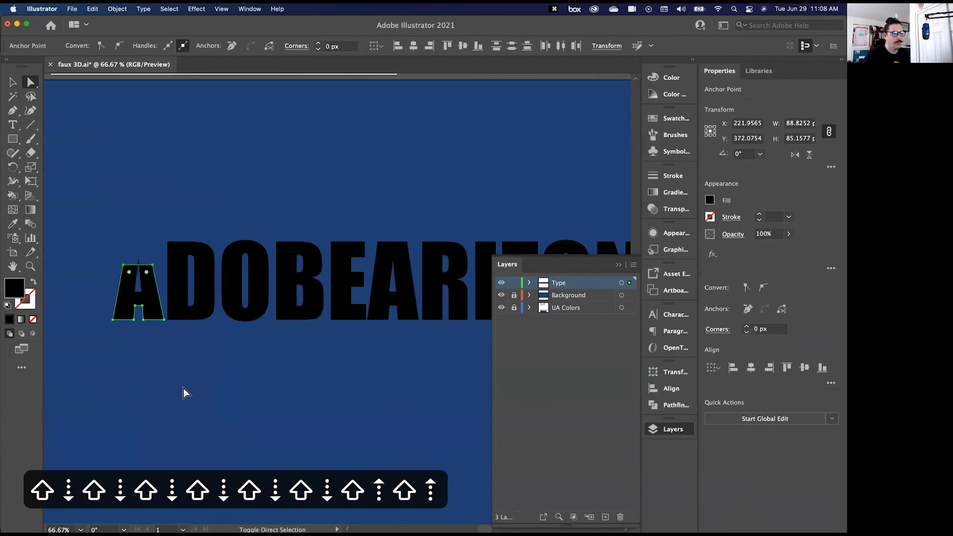
key("super+z")
key("super+z")
key("super+z")
key("super+z")
key("super+z")
key("super+z")
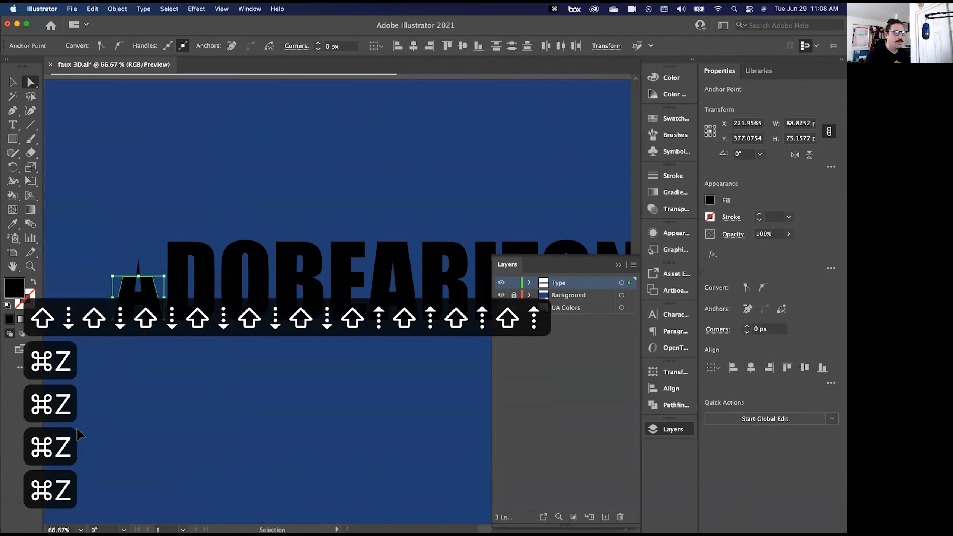
key("super+z")
key("super+z")
key("super+z")
key("super+z")
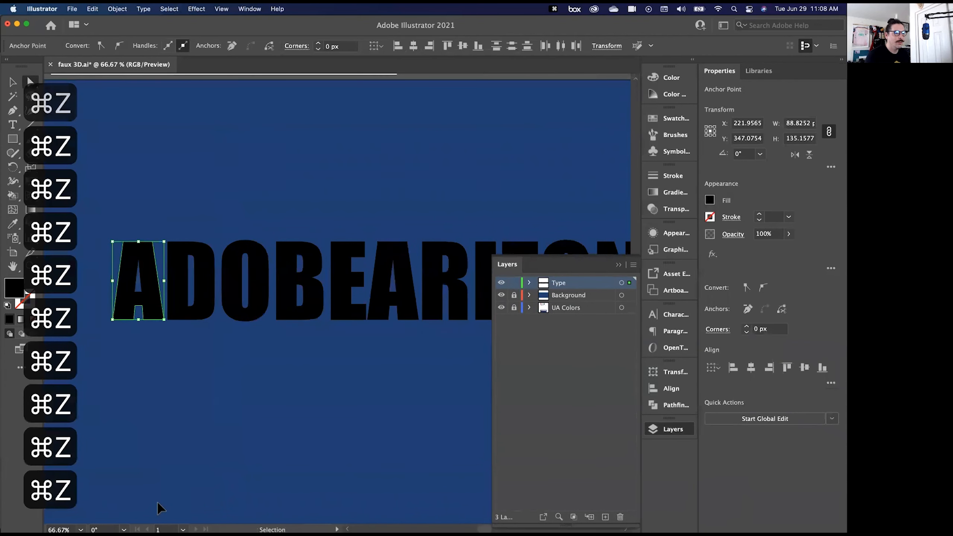
- Select the whole outlined ADOBEARIZONA group and rename it Gradient inside the Type layer
left_click(198, 207)
key("v")
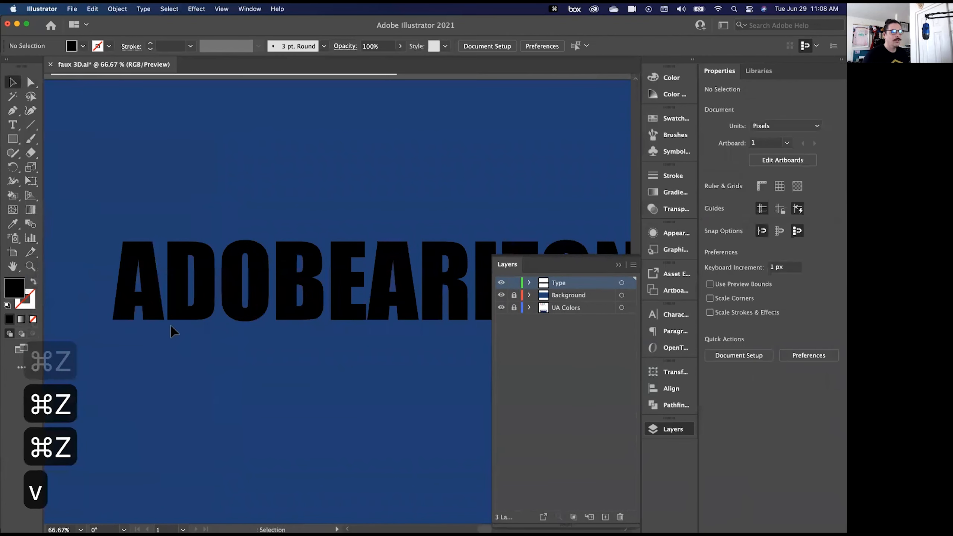
left_click(181, 276)
key("super+minus")
key("super+minus")
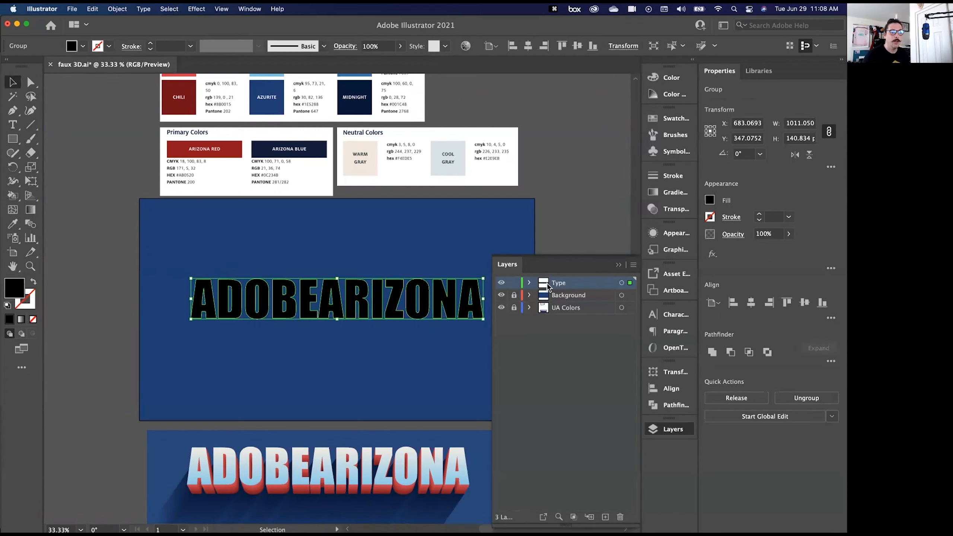
left_click(529, 284)
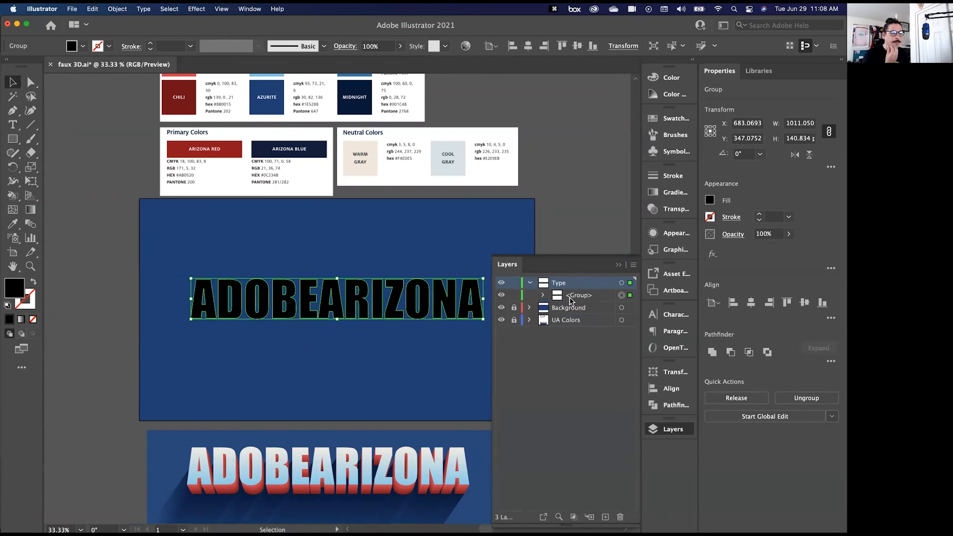
left_click(586, 300)
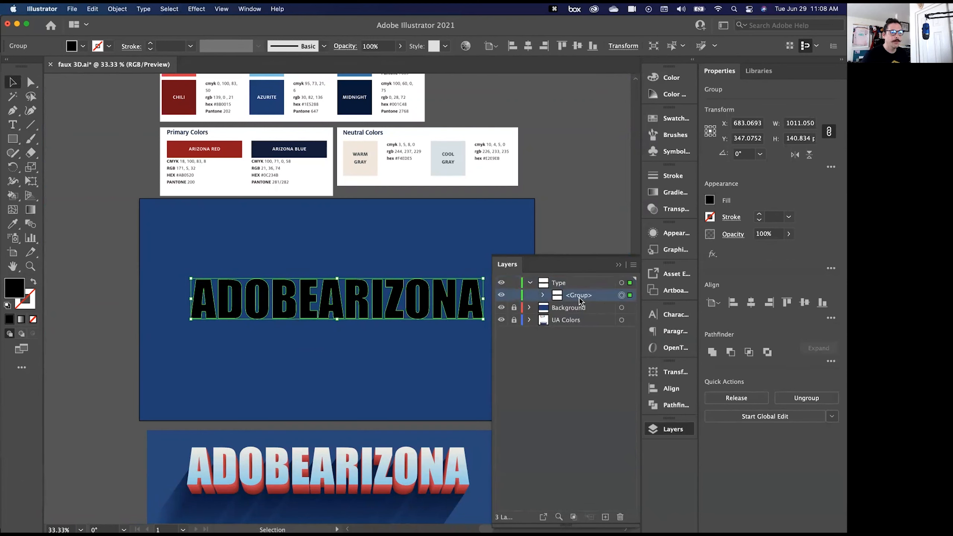
double_click(579, 296)
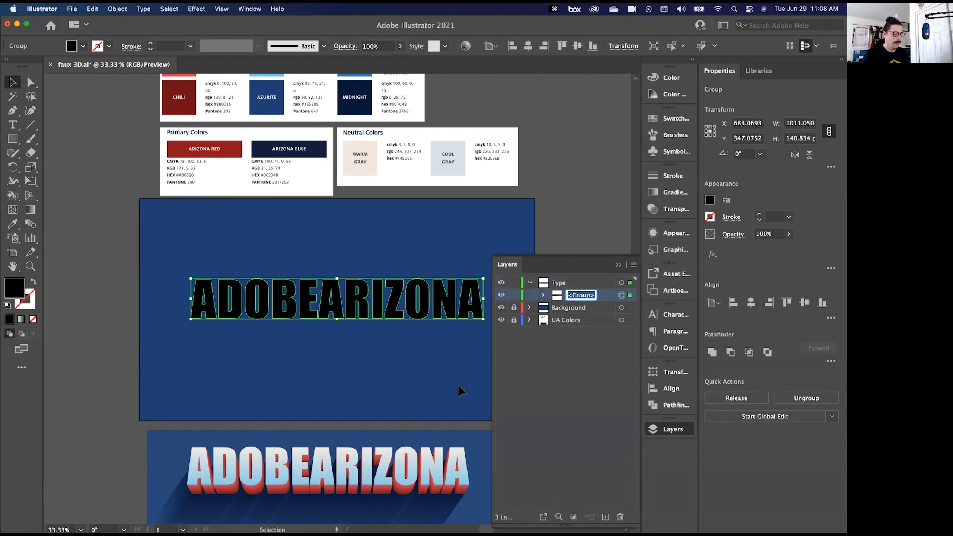
type("Gradient")
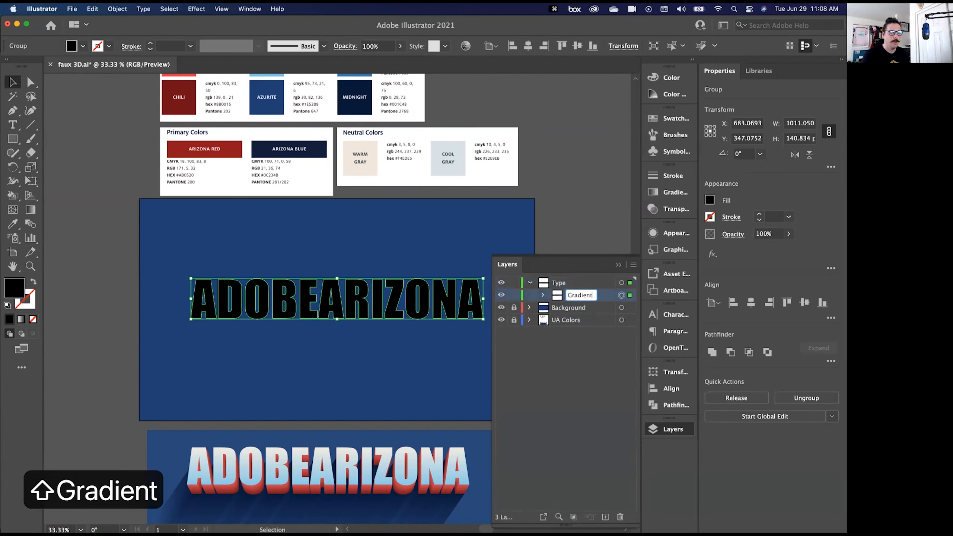
key("Return")
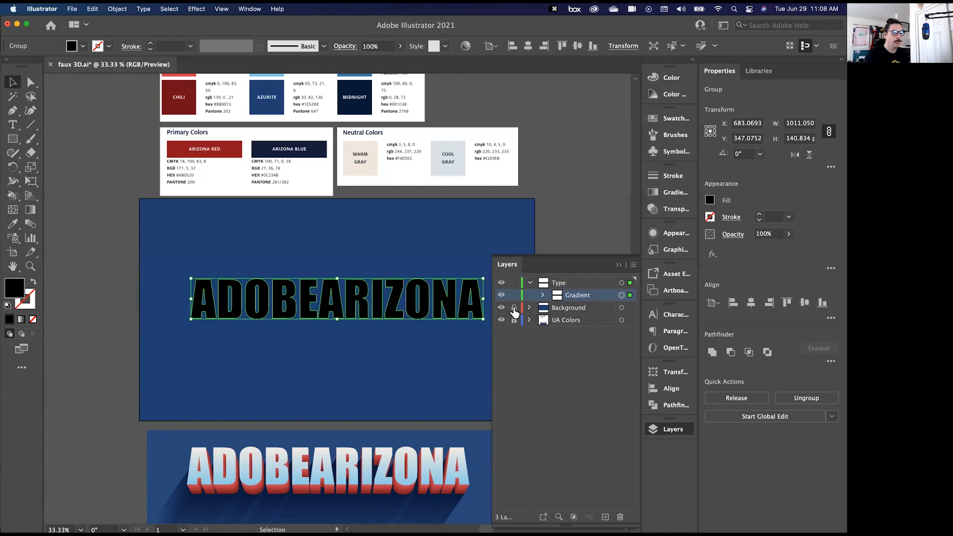
- Copy the Gradient group and paste it in front three times
key("super+c")
left_click(93, 9)
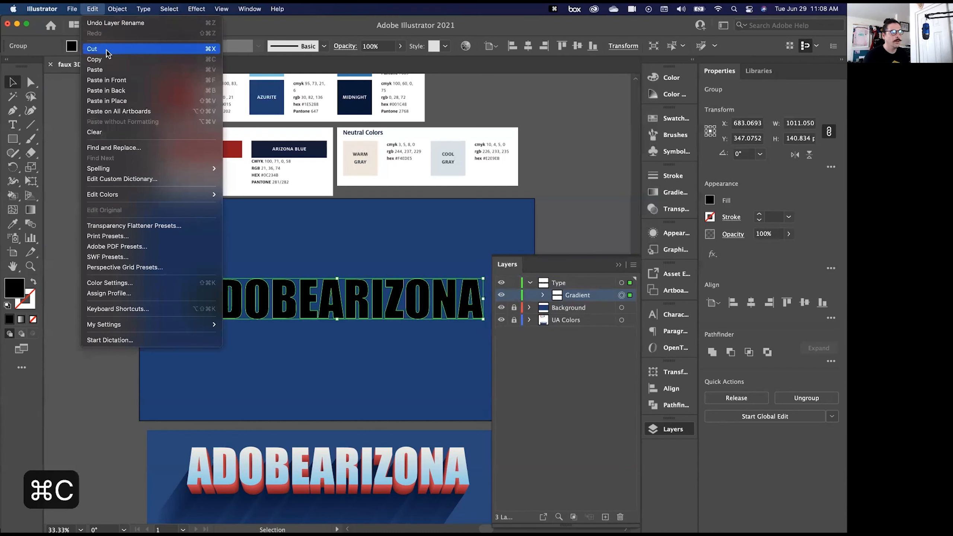
left_click(101, 13)
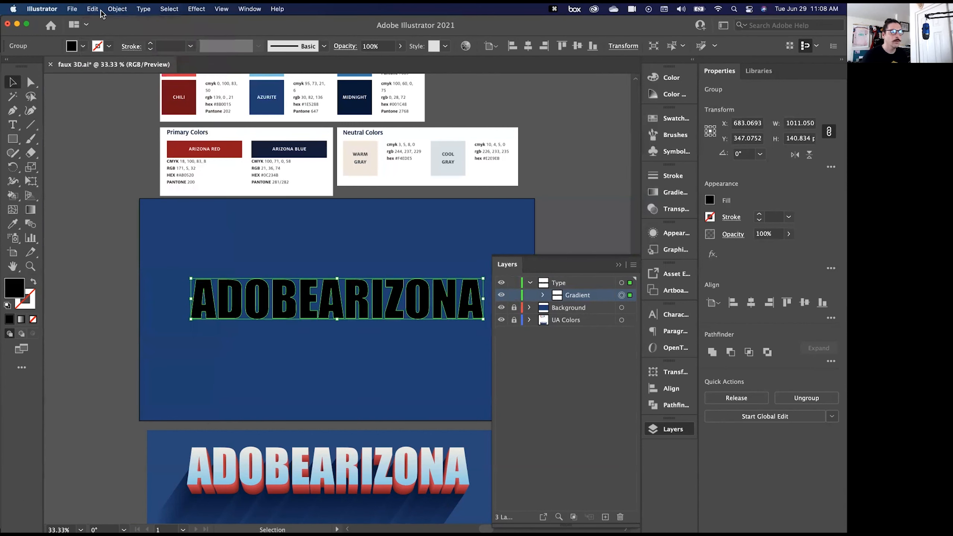
left_click(101, 11)
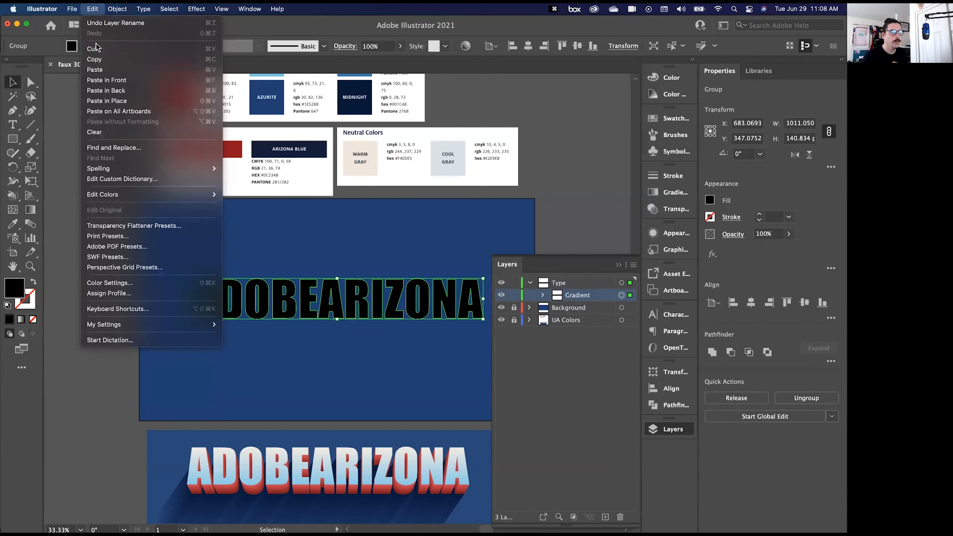
left_click(108, 80)
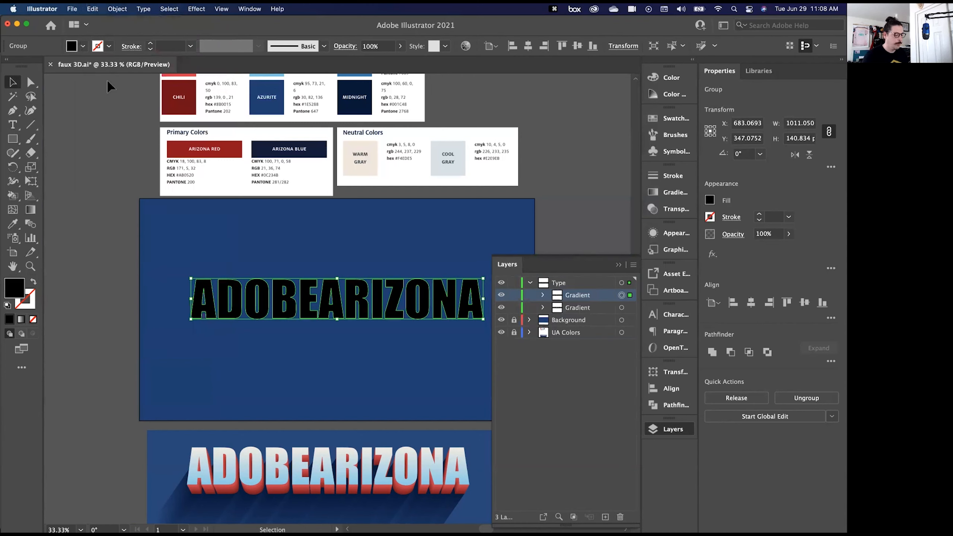
key("super+f")
key("super+f")
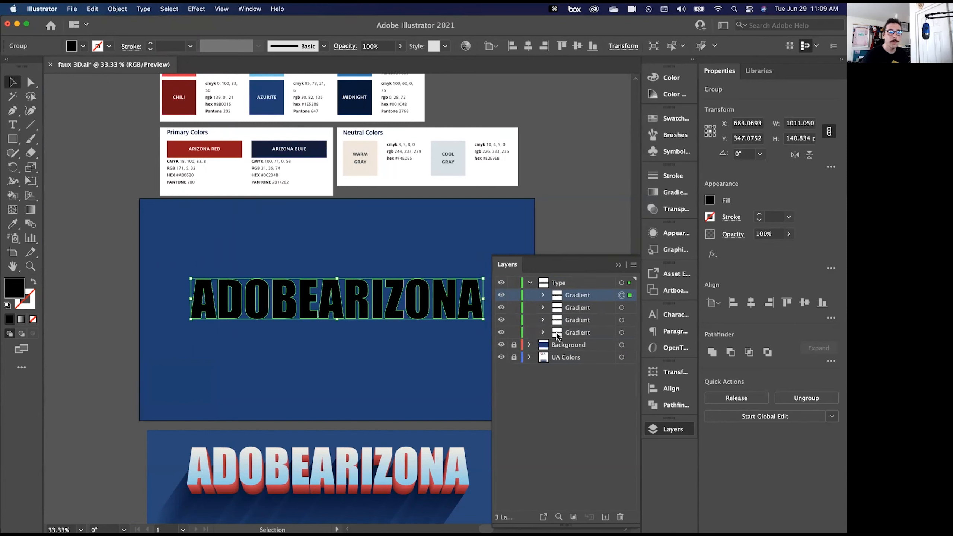
- Rename the three groups beneath the topmost Gradient group, in stacking order, as Face, Extrude 1 and Extrude 2
double_click(576, 308)
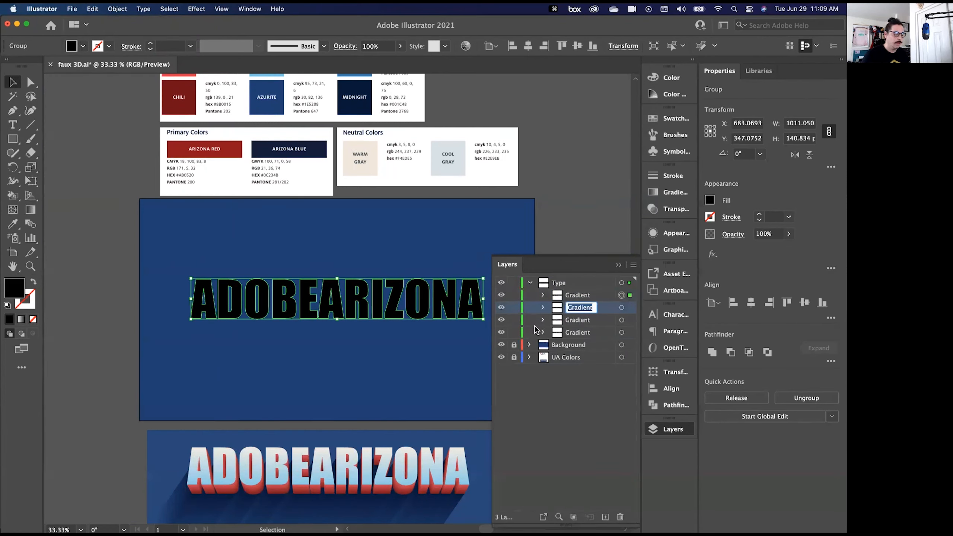
type("Face")
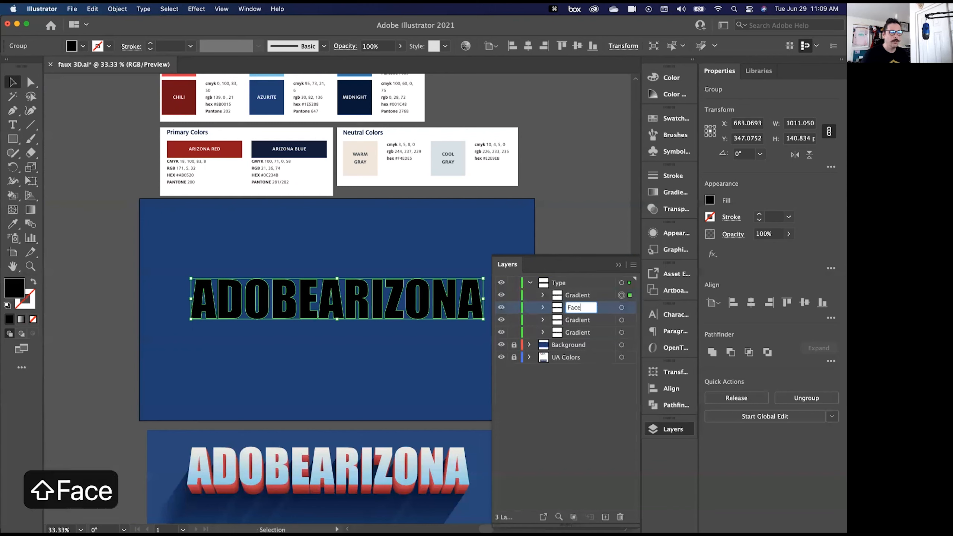
double_click(572, 324)
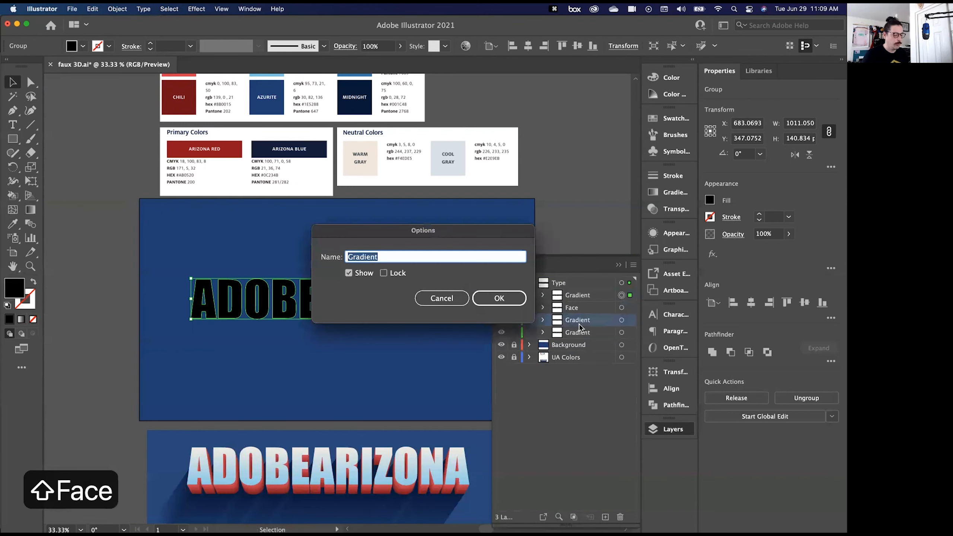
type("Exteru")
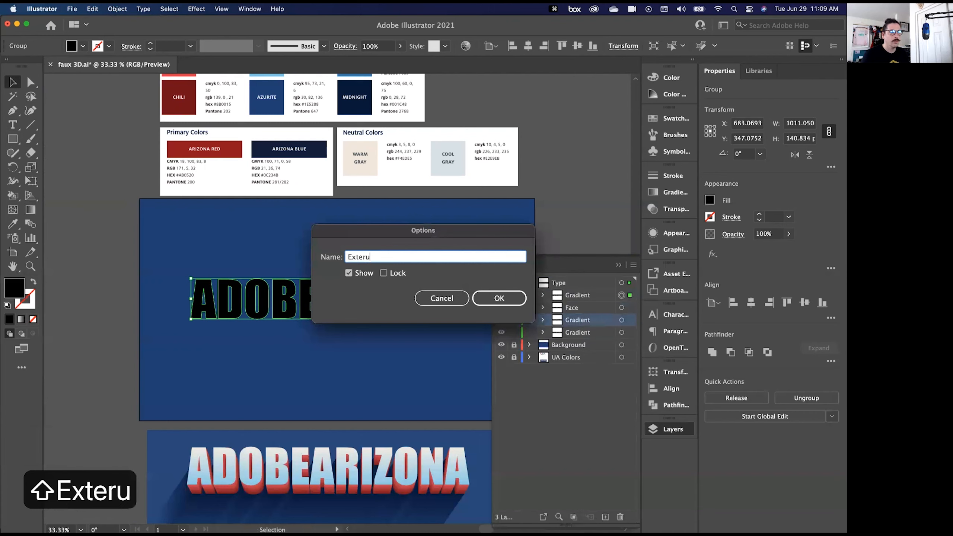
key("BackSpace")
key("BackSpace")
key("BackSpace")
type("rude 1")
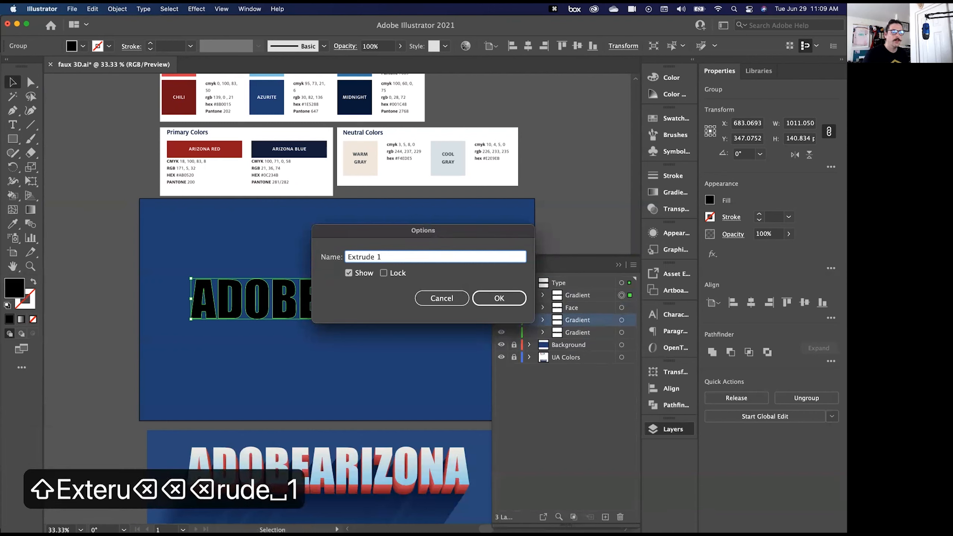
key("Return")
double_click(576, 333)
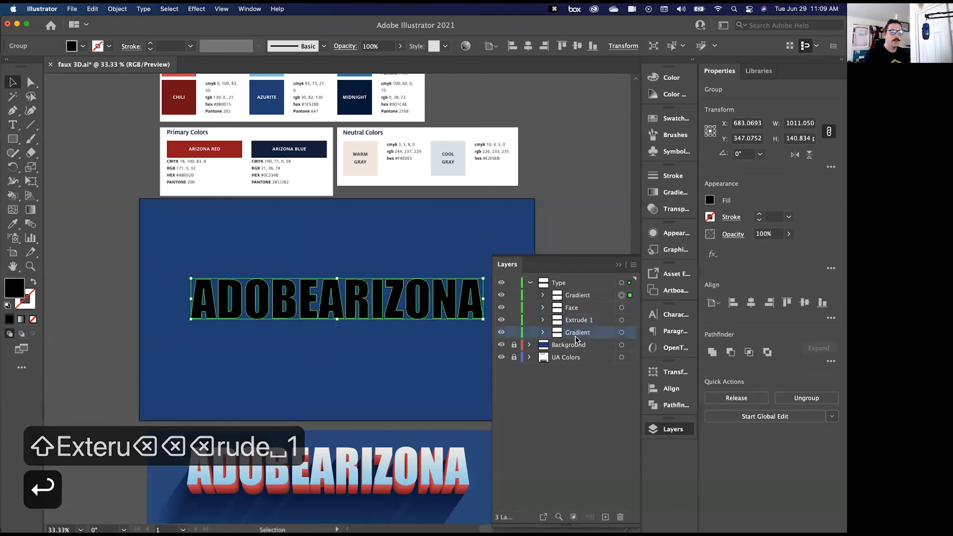
type("Extrude 2")
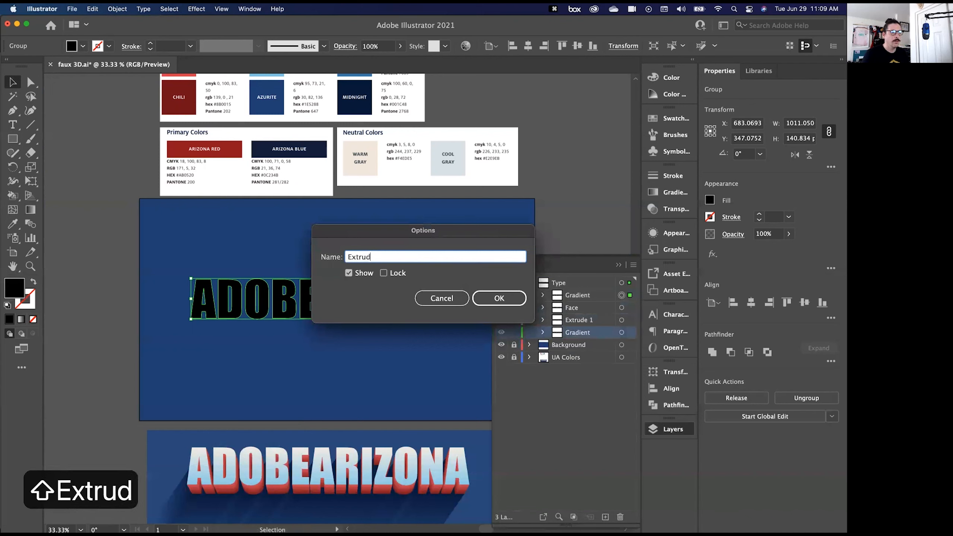
key("Return")
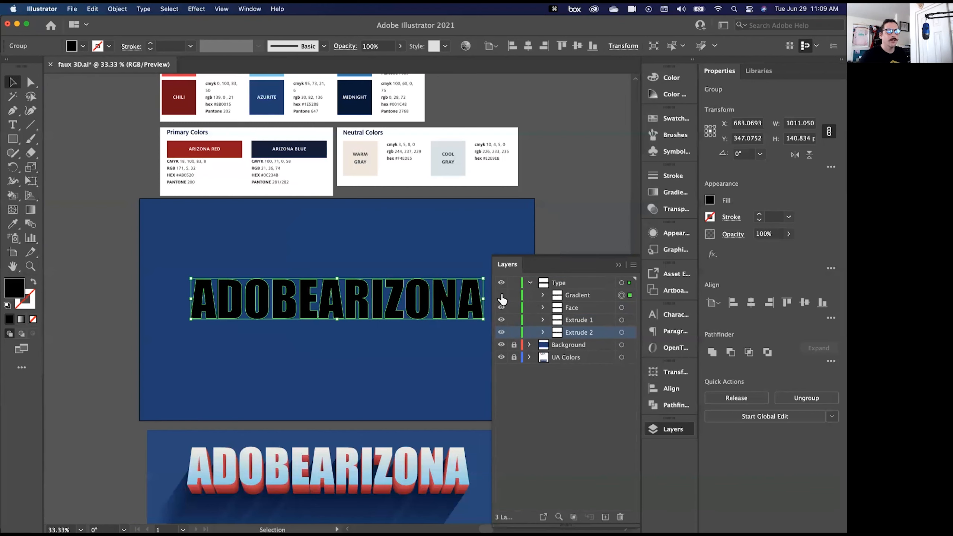
- Hide the Gradient and Face groups and fill the Extrude 1 lettering with the Bloom red sampled from the Highlight Colors swatches
left_click_drag(502, 299, 502, 311)
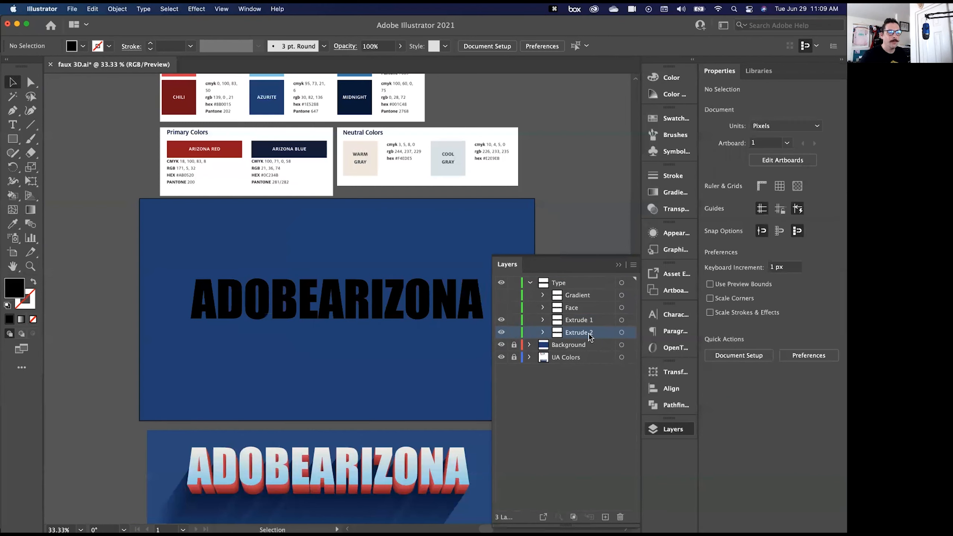
left_click(585, 321)
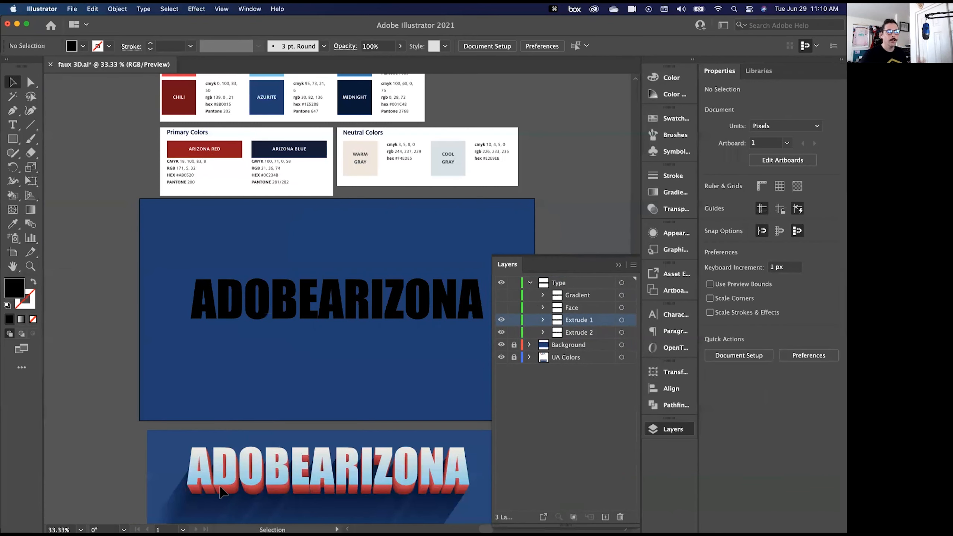
scroll(230, 274, "up", 1)
scroll(228, 270, "up", 3)
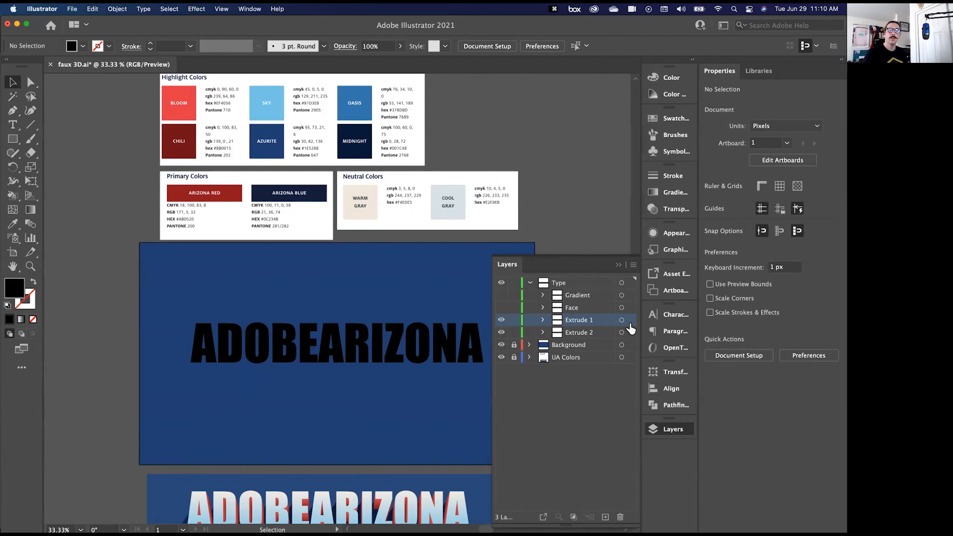
left_click(629, 322)
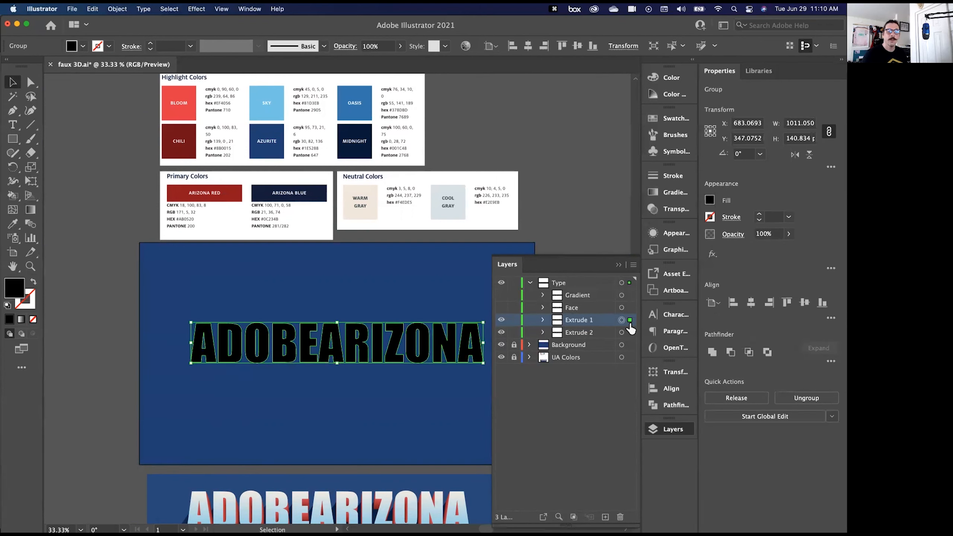
left_click(12, 224)
left_click(173, 112)
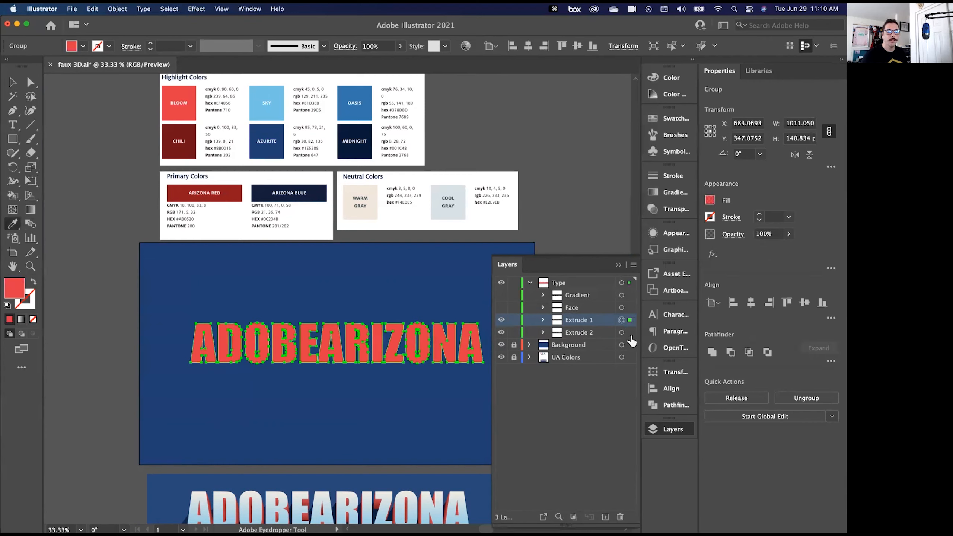
- Hide the Extrude 1 group and fill the Extrude 2 lettering with the Chili dark red sampled from the Highlight Colors swatches
left_click(630, 333)
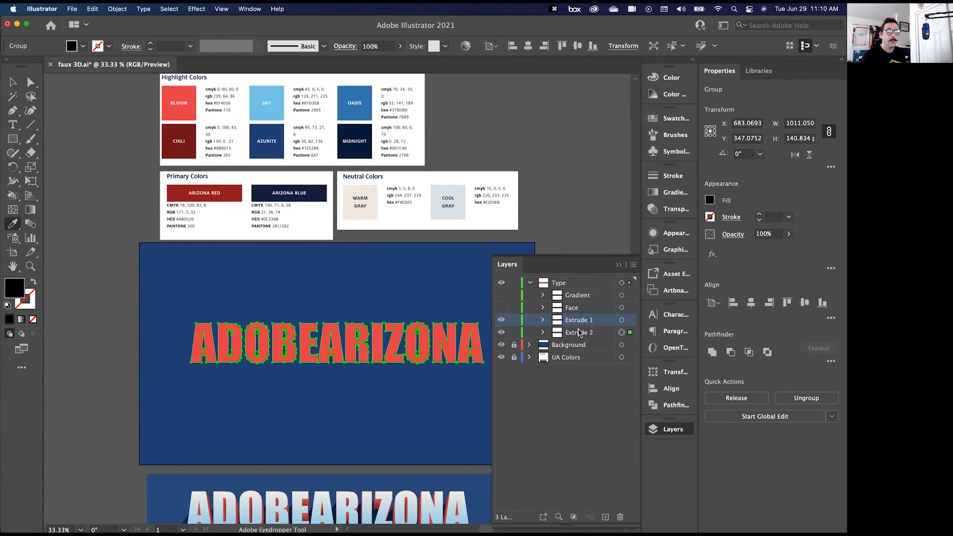
left_click(502, 320)
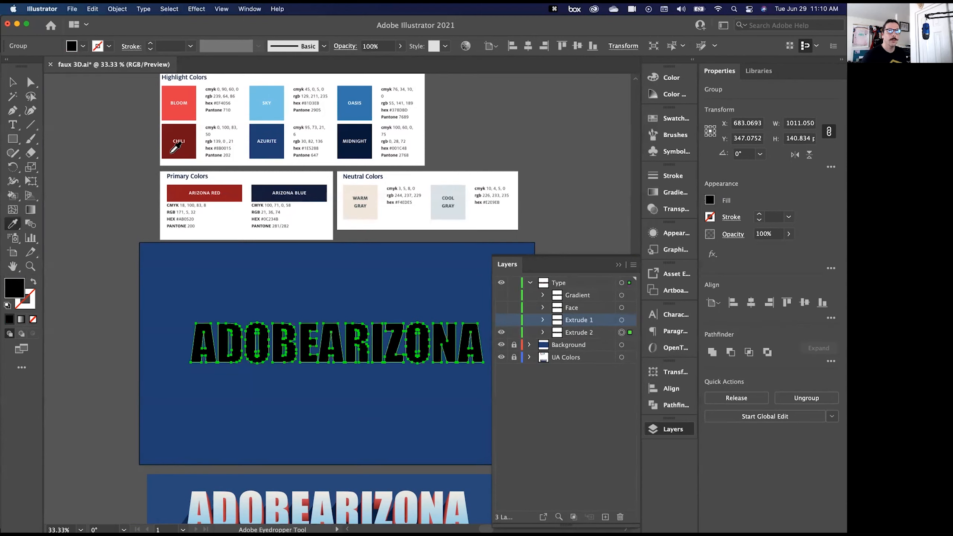
left_click(172, 152)
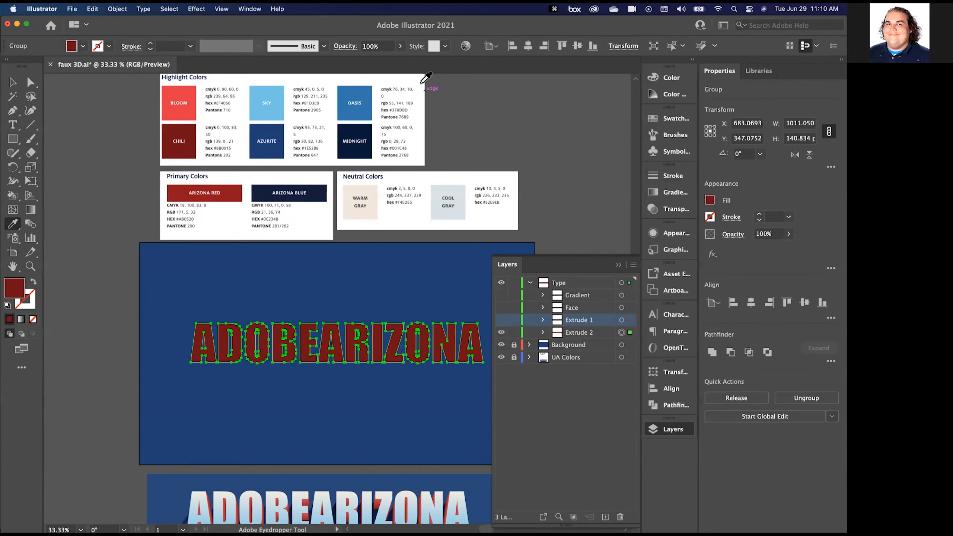
- Look through the available workspaces and locate the option for resetting Essentials Classic
left_click(242, 9)
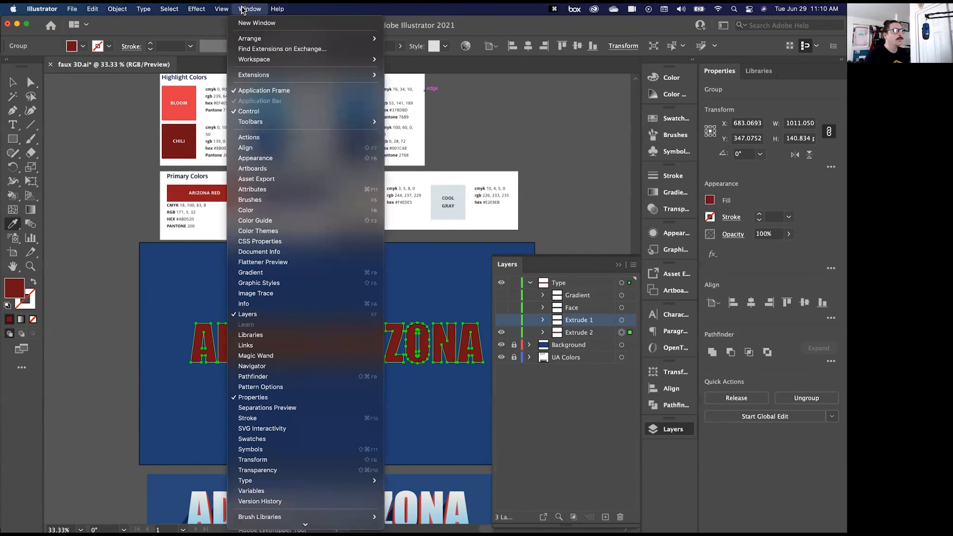
left_click(242, 9)
left_click(242, 9)
mouse_move(289, 59)
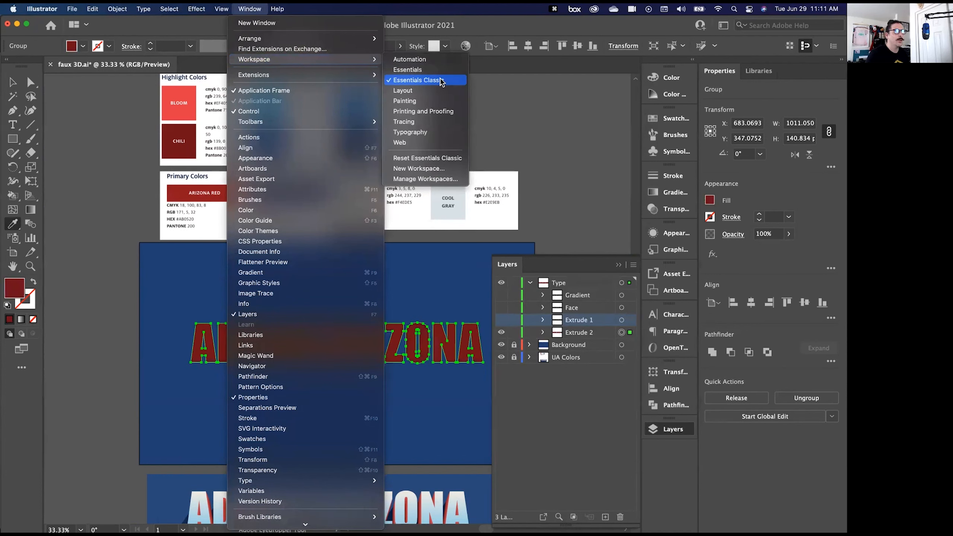
left_click(448, 161)
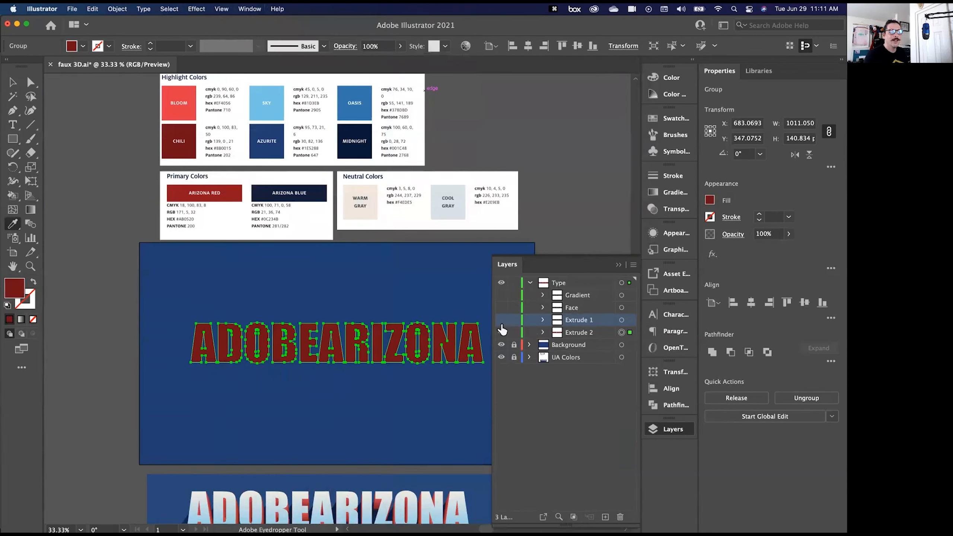
- Make the Extrude 1 group visible again above Extrude 2 and compare the two lettering groups
left_click(502, 330)
key("space")
left_click_drag(158, 298, 112, 193)
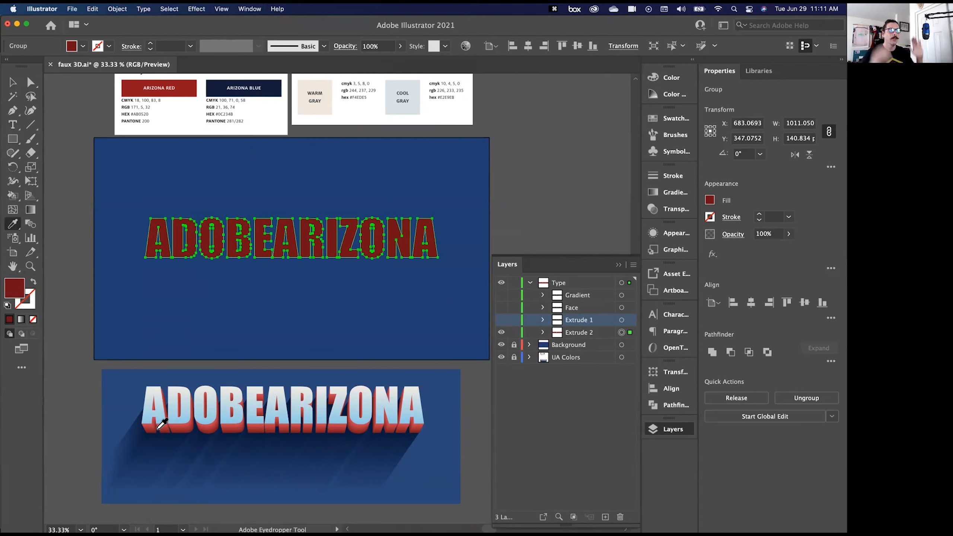
left_click(502, 320)
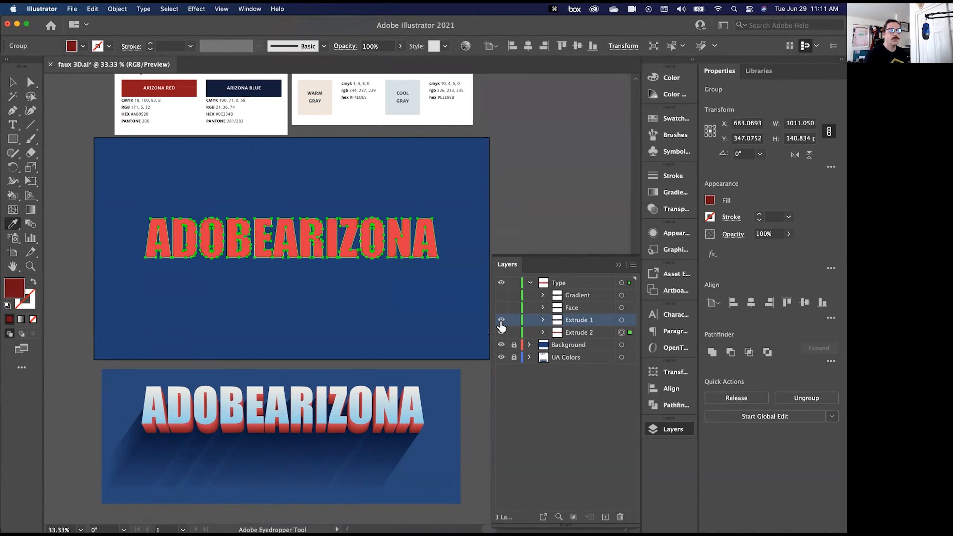
left_click(501, 331)
left_click(631, 321)
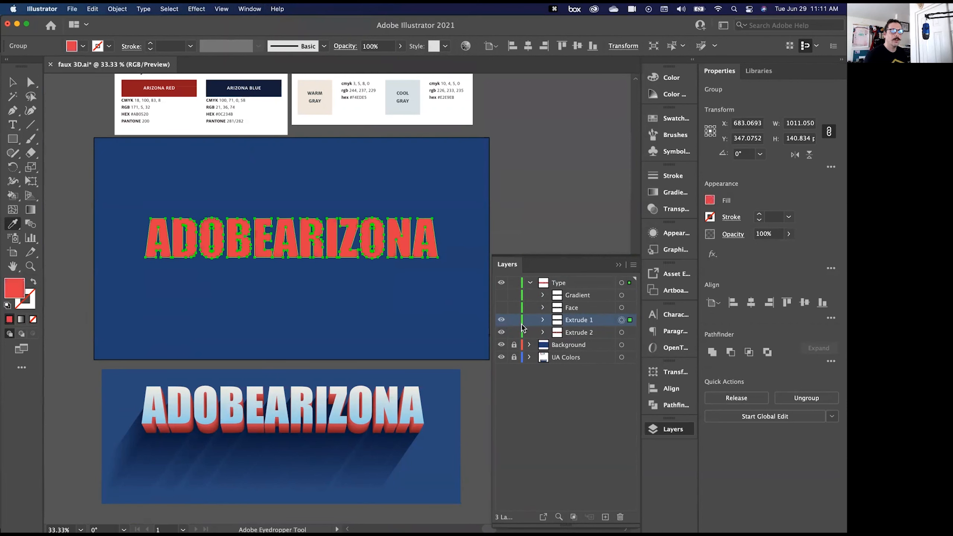
left_click(502, 320)
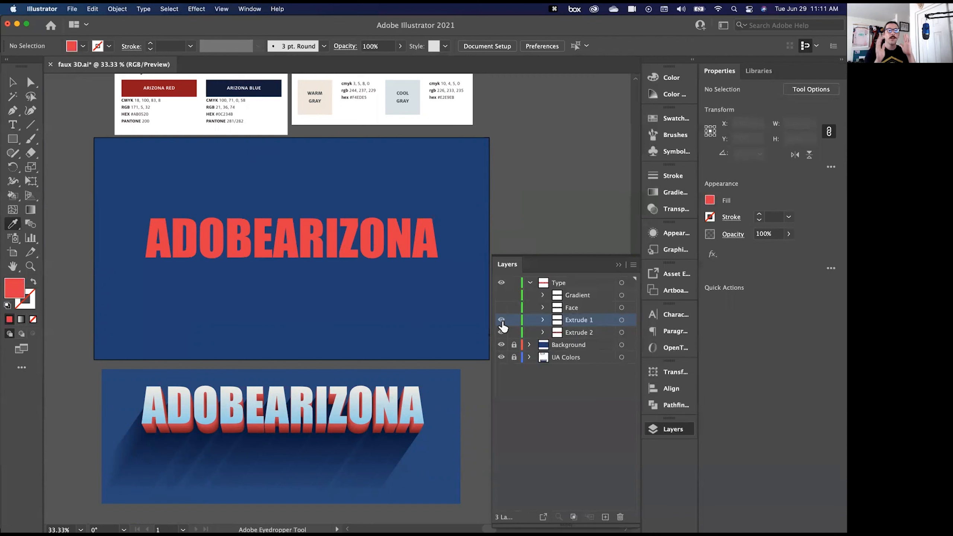
- Select the Extrude 2 lettering and move it down to a Y position of 400 px
left_click(629, 332)
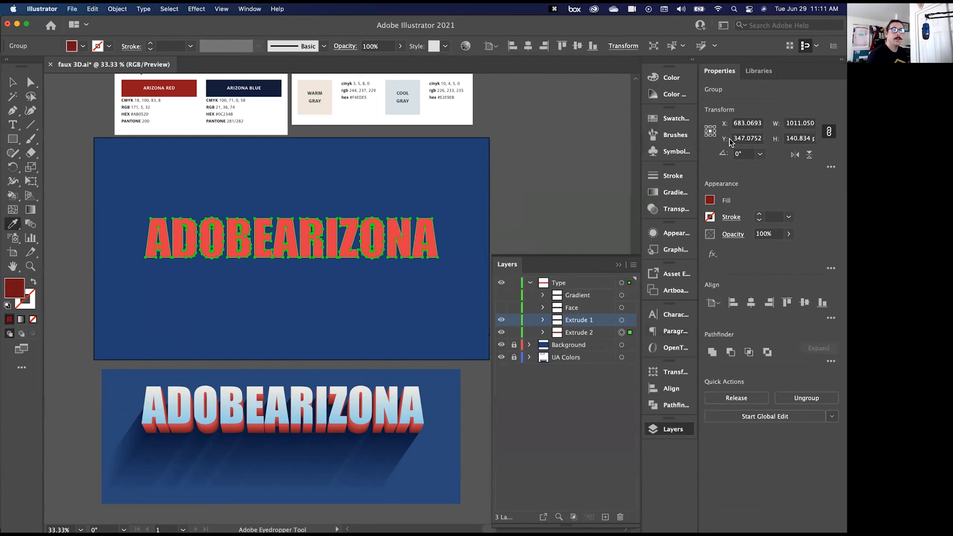
left_click(740, 139)
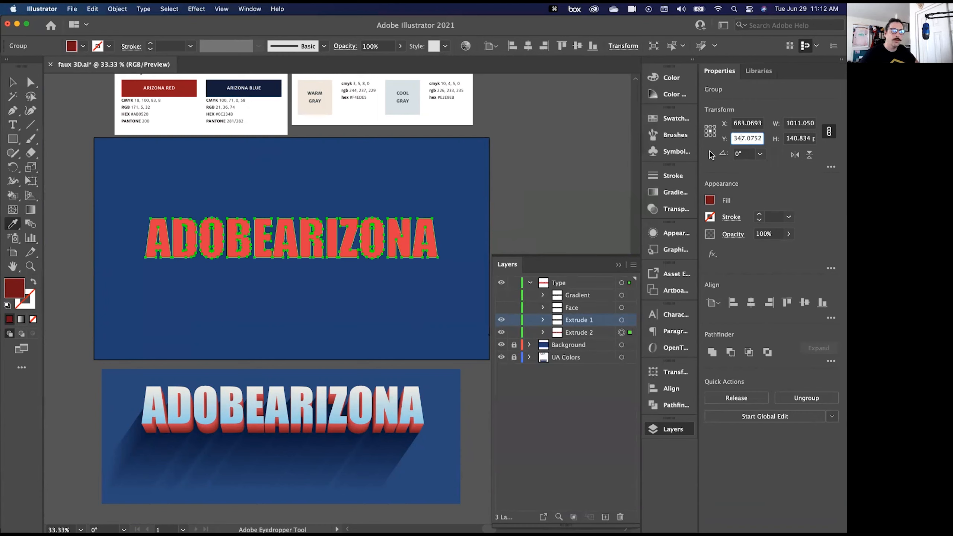
key("shift+Up")
key("shift+Up")
key("shift+Up")
key("shift+Up")
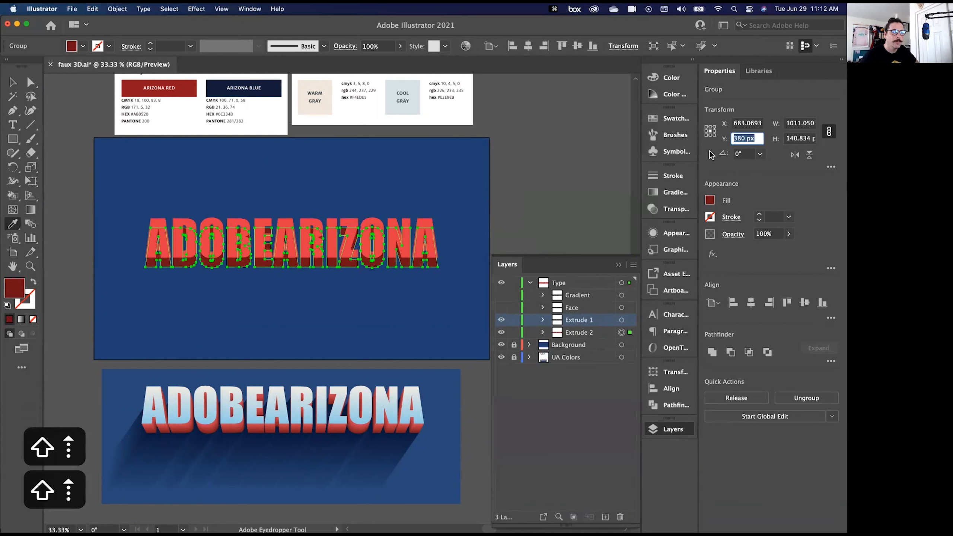
key("shift+Up")
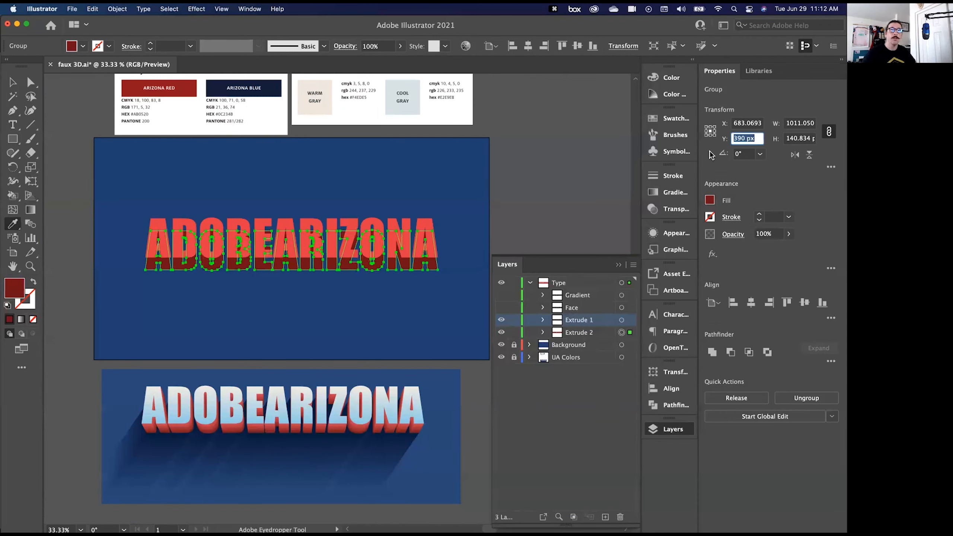
key("shift+Up")
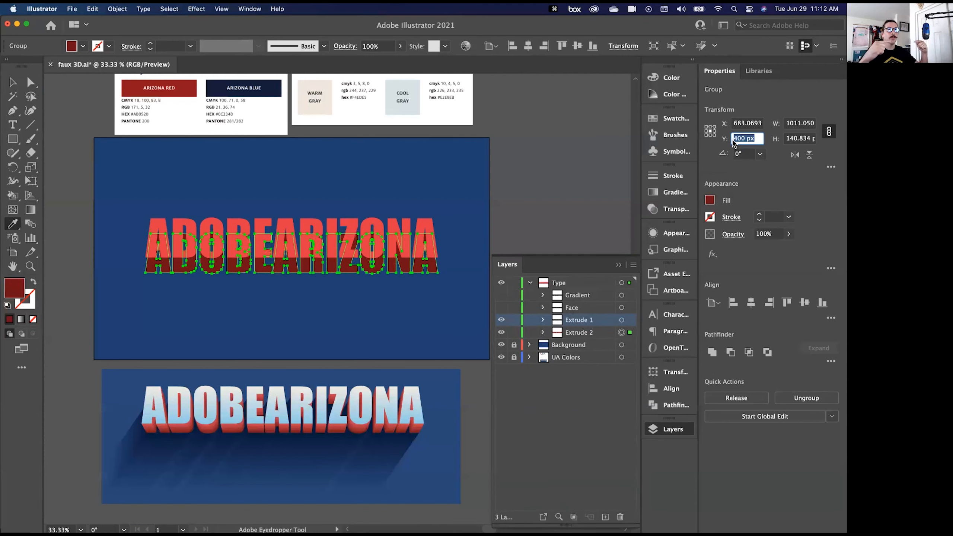
- Scale the Extrude 2 lettering to a width of 970 px with its width and height proportions linked
left_click(786, 123)
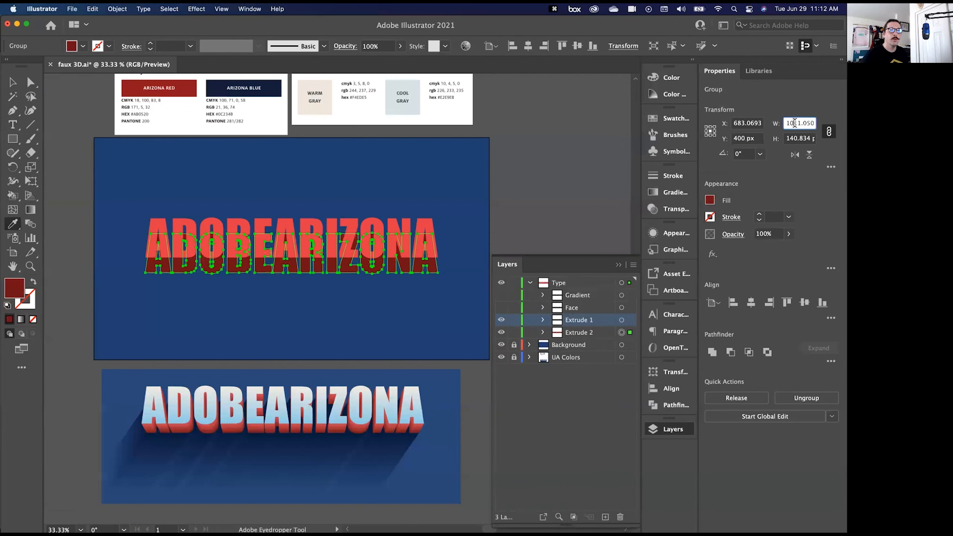
left_click(829, 135)
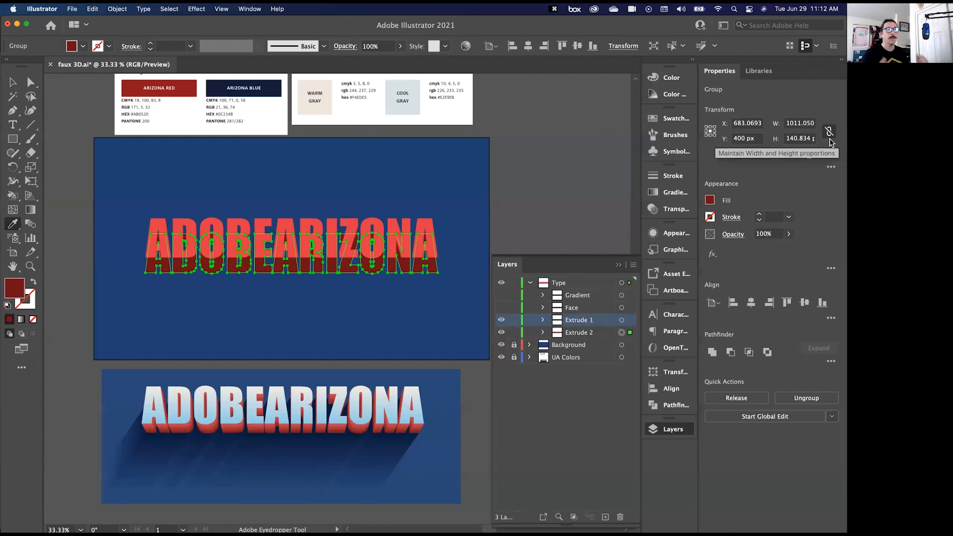
left_click(829, 133)
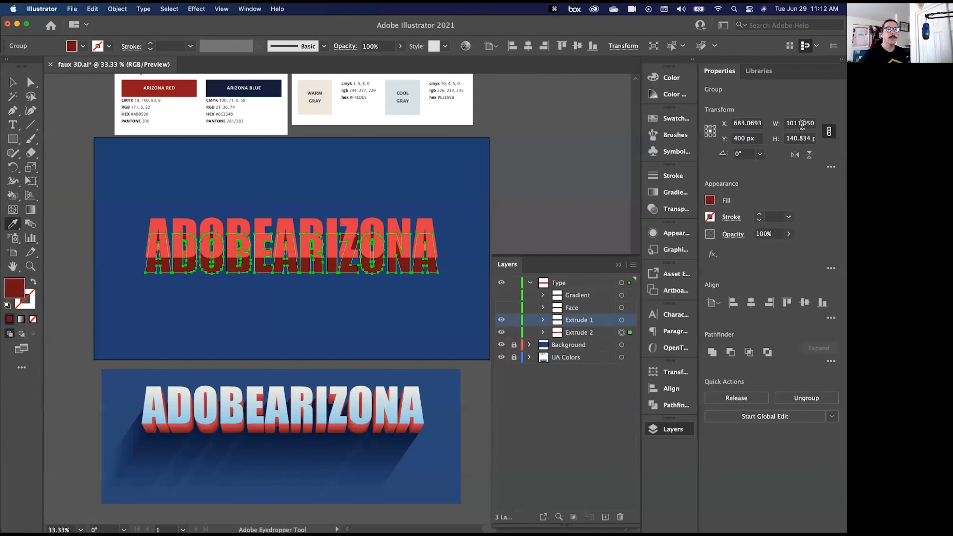
left_click(802, 124)
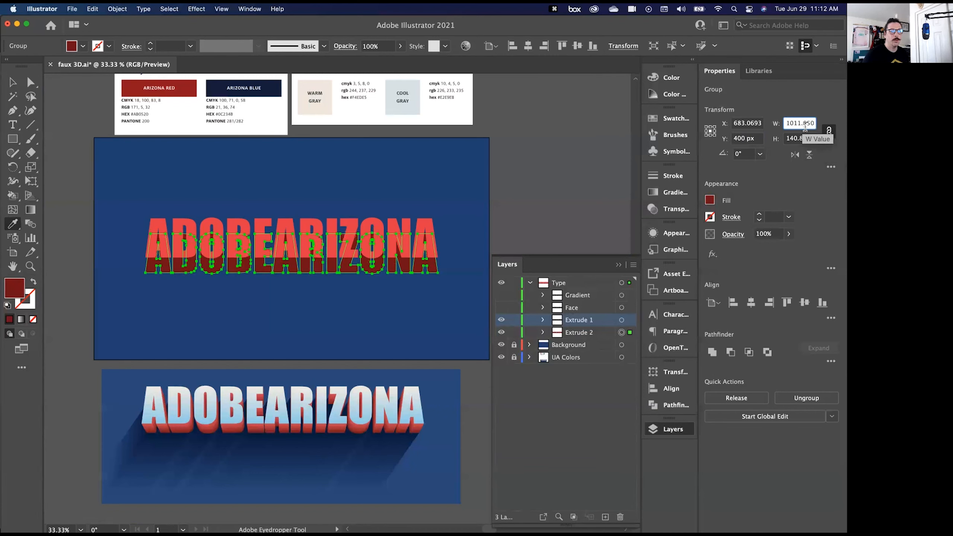
key("shift+Down")
key("shift+Down")
key("shift+Down")
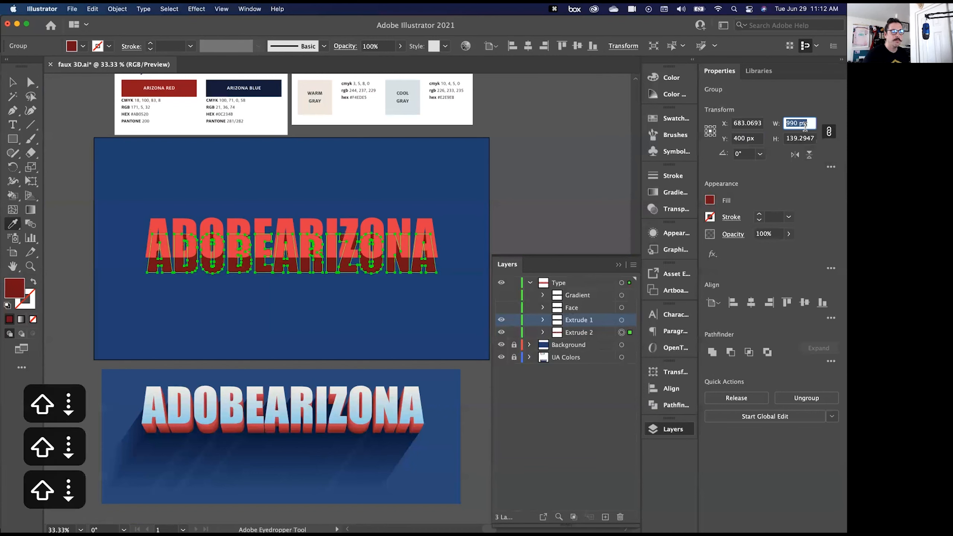
key("shift+Down")
key("shift+Down")
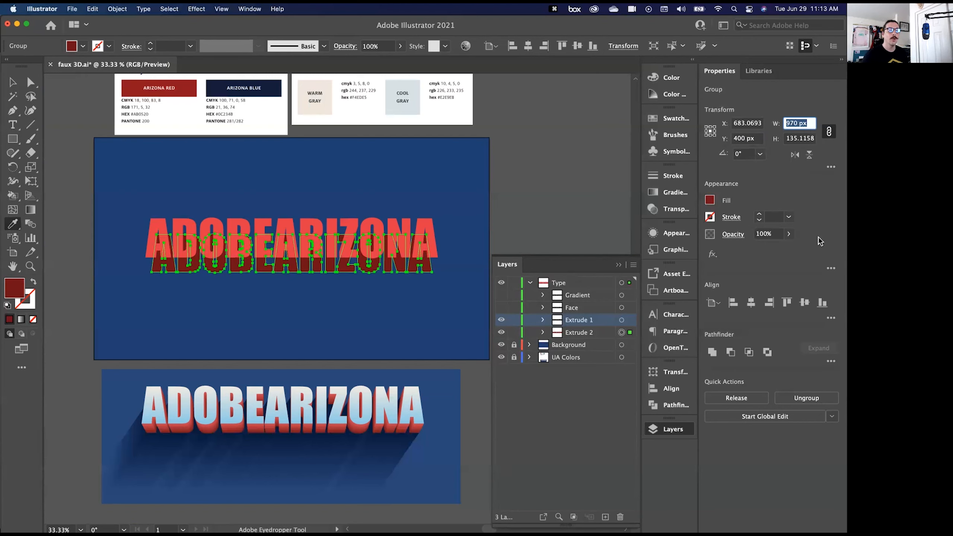
- Copy the Extrude 2 group and paste it in back twice
left_click(602, 333)
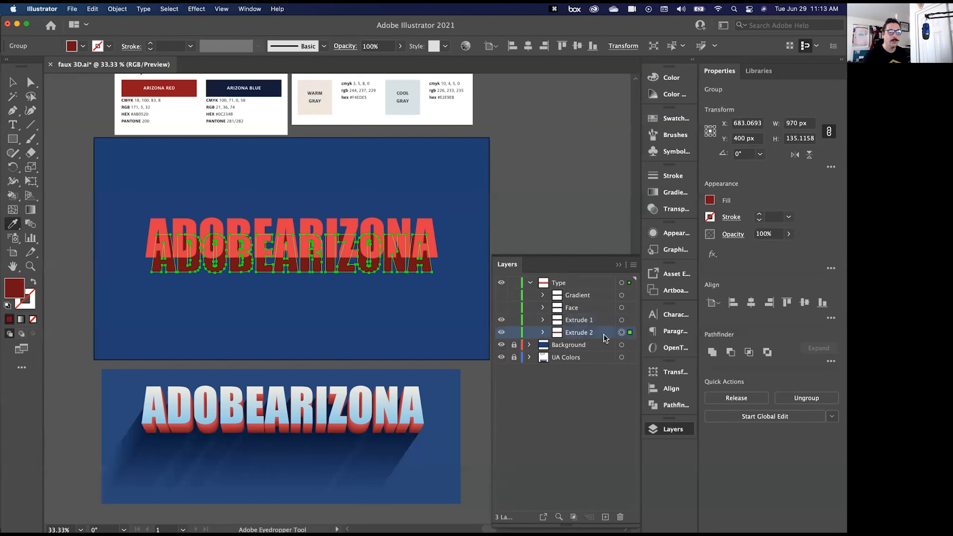
left_click(630, 332)
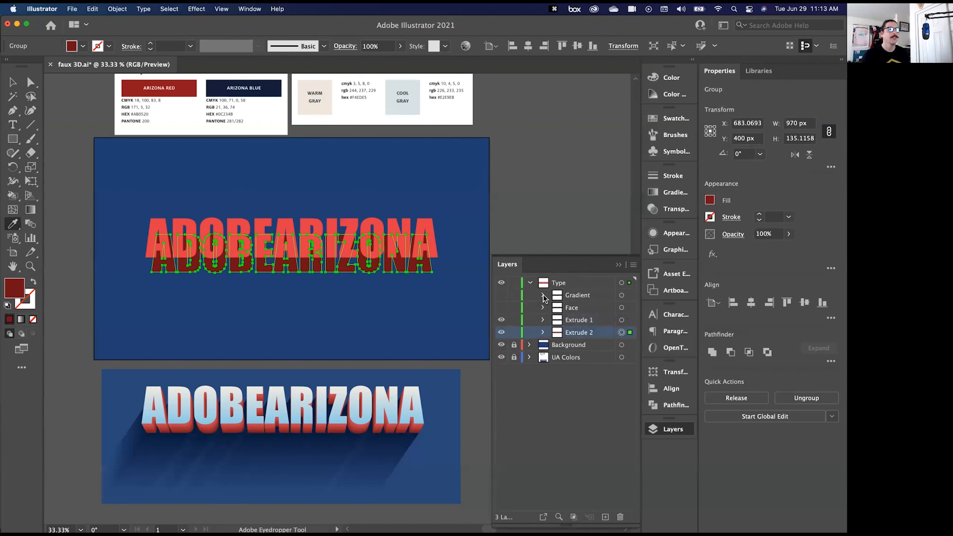
left_click(93, 9)
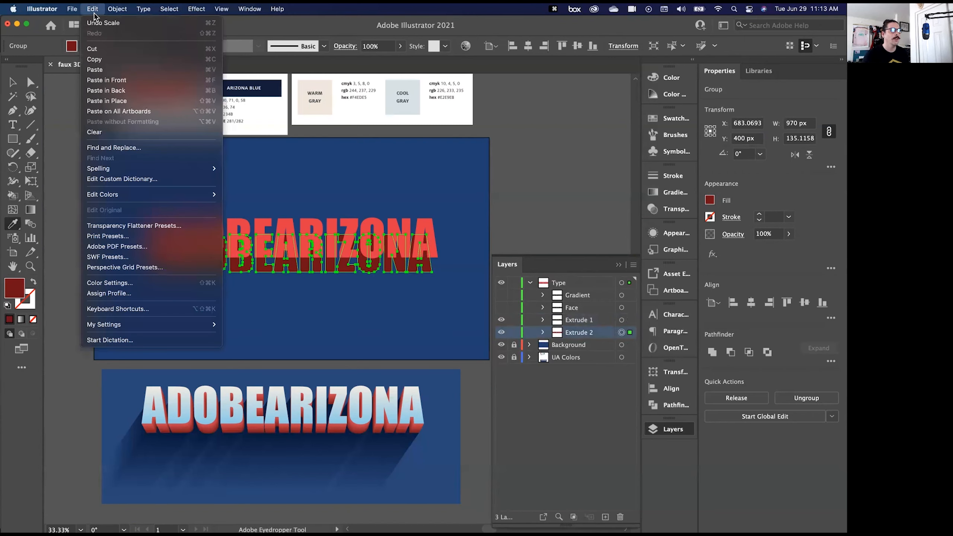
left_click(105, 59)
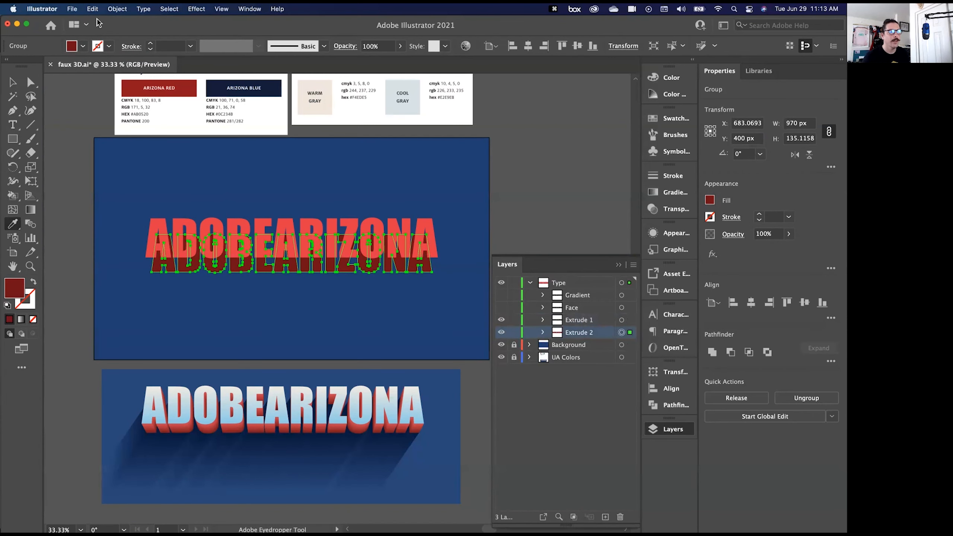
left_click(89, 10)
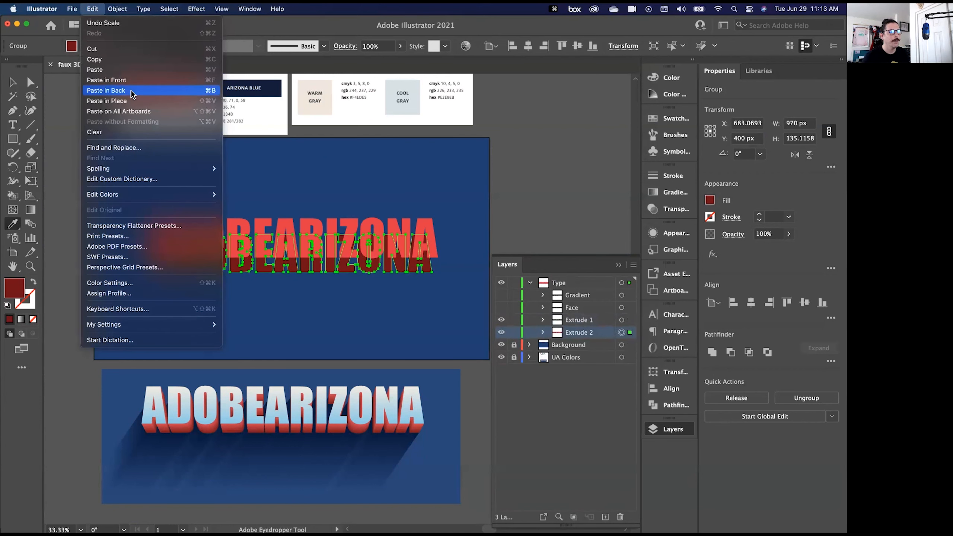
left_click(199, 91)
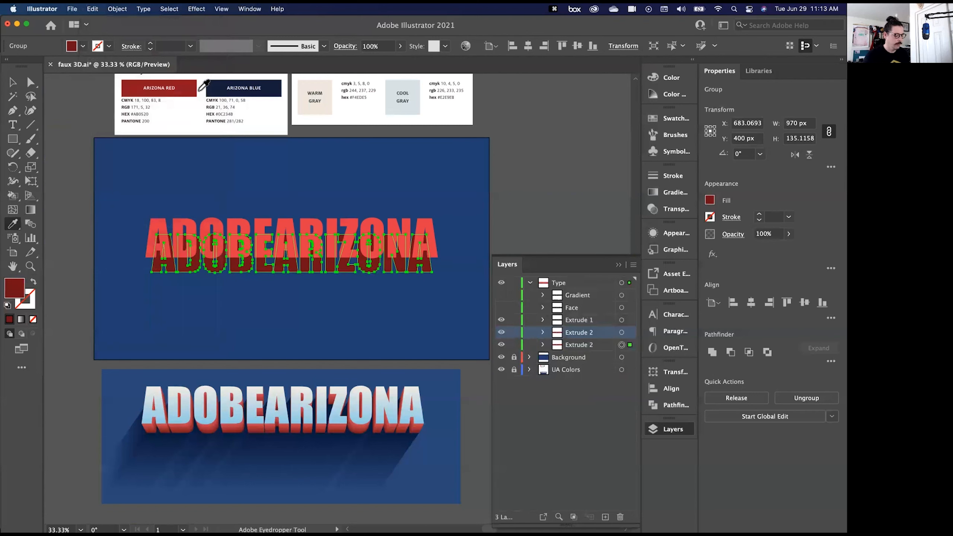
key("super+b")
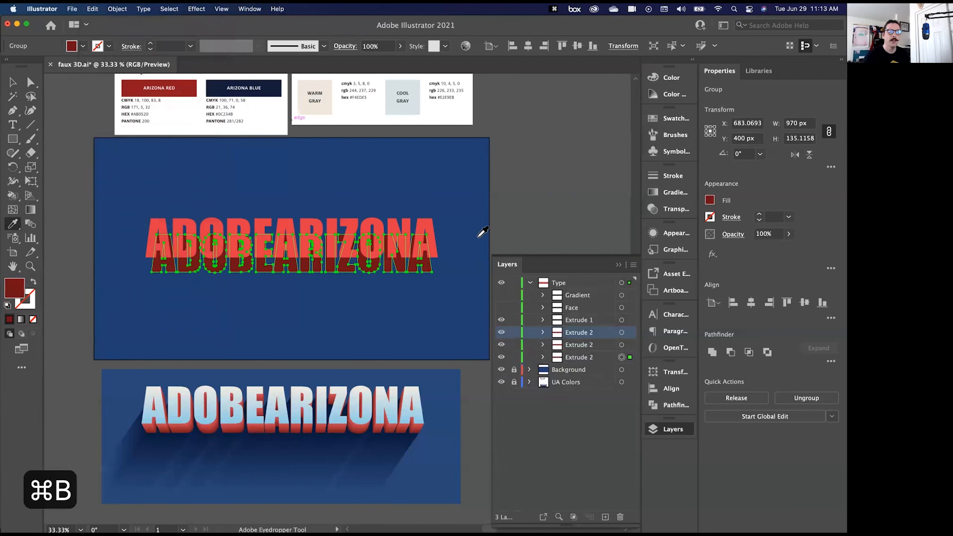
- Rename the two pasted Extrude 2 copies, in stacking order, as Shadow 1 and Shadow 2, and activate the Selection tool
left_click(581, 345)
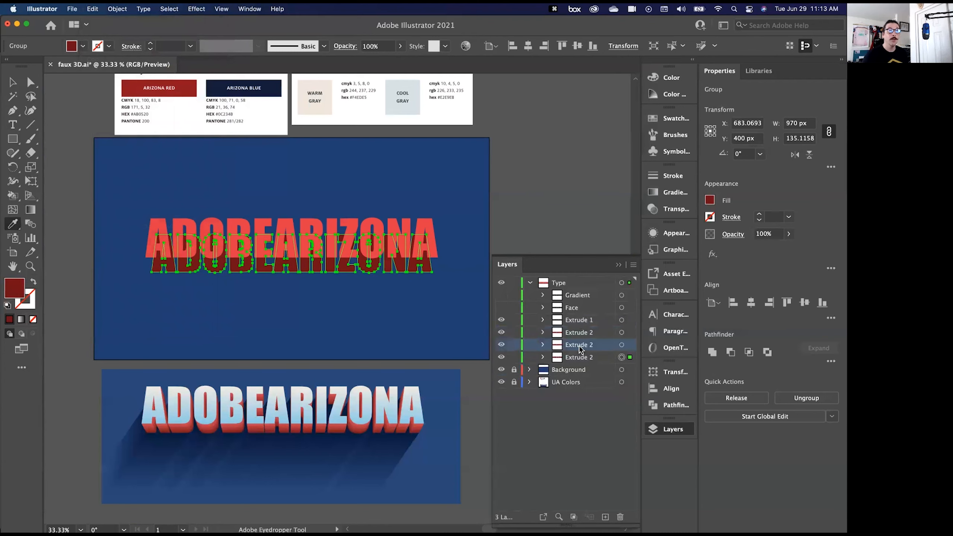
double_click(579, 347)
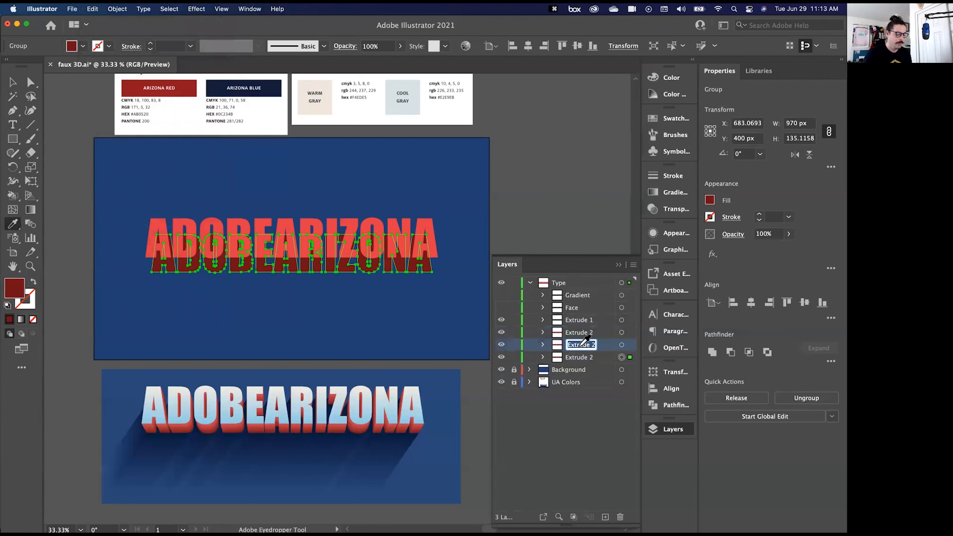
type("Shadow 1")
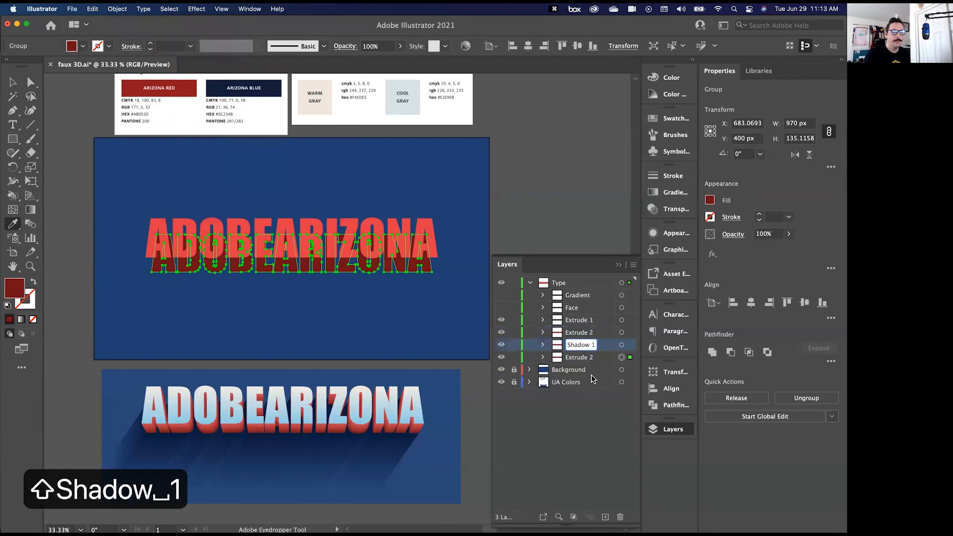
left_click(580, 358)
double_click(582, 357)
type("Sh")
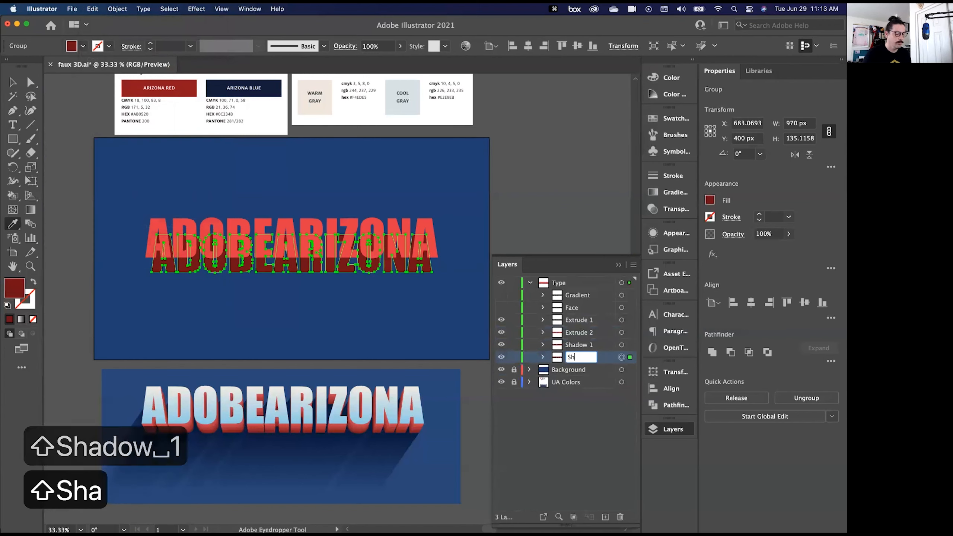
type("adow 2")
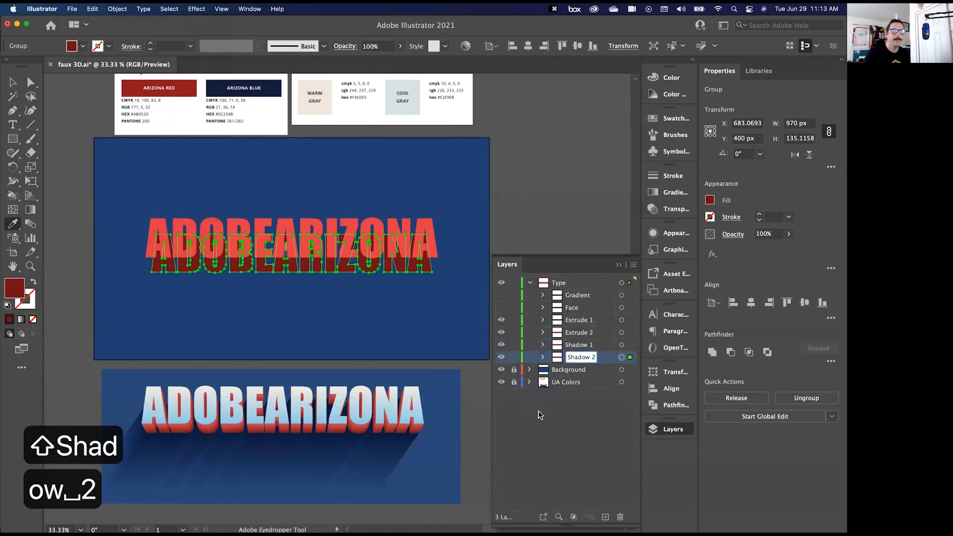
left_click(566, 414)
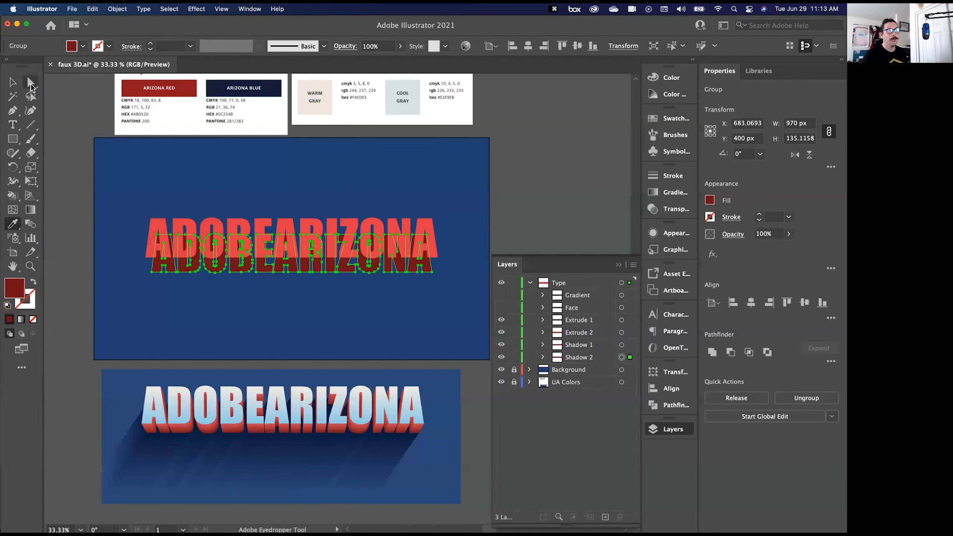
left_click(12, 83)
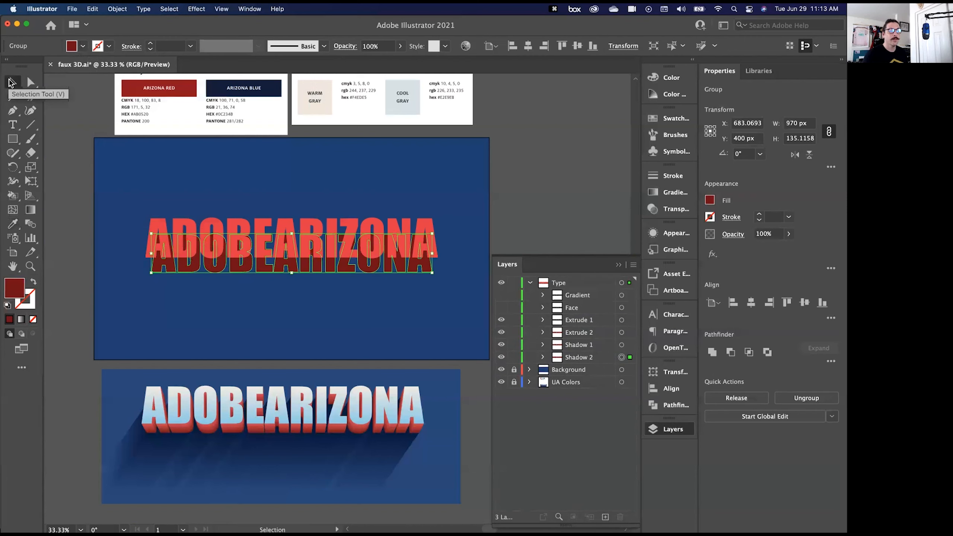
left_click_drag(234, 270, 185, 342)
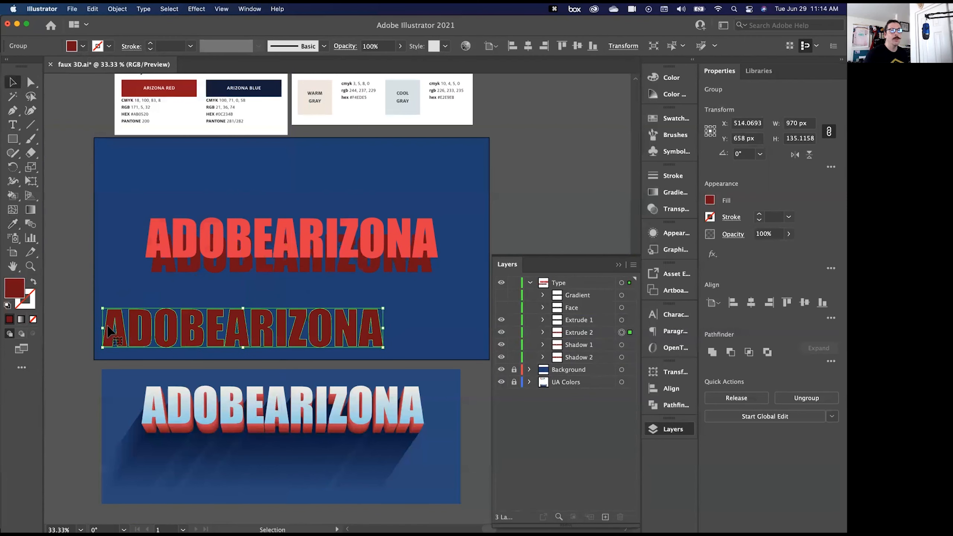
key("a")
key("super+z")
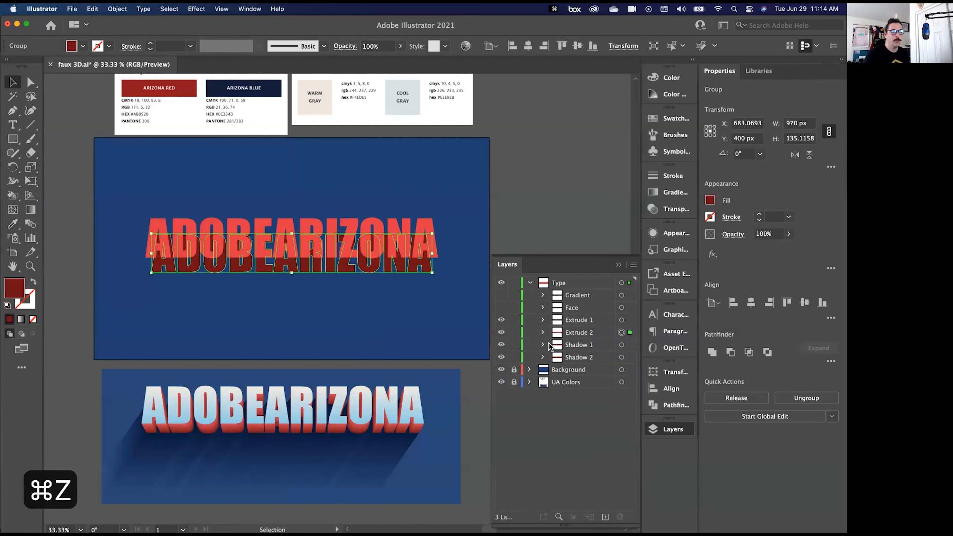
- Move the Shadow 2 lettering down and to the left of the main lettering, to about X 514 px and Y 632 px
left_click(630, 360)
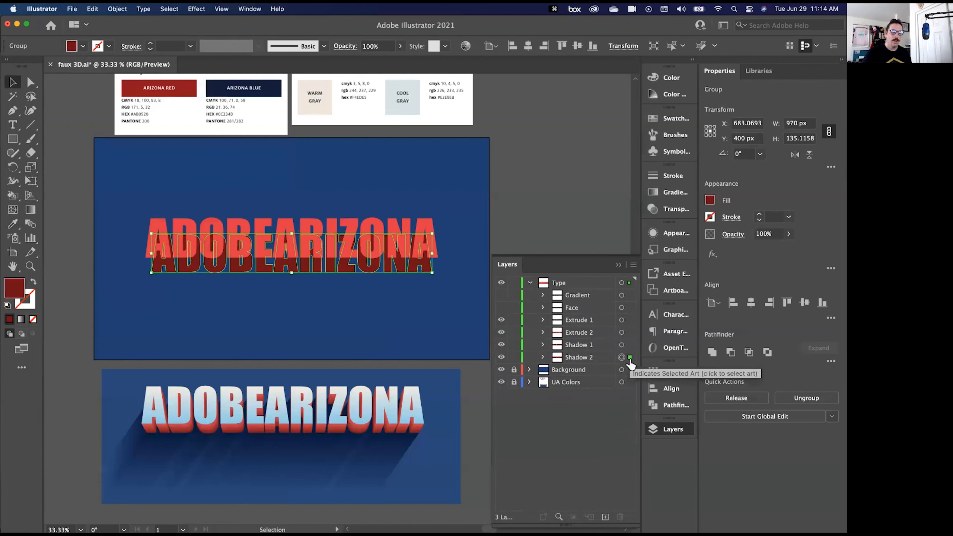
key("Down")
key("Down")
key("Down")
key("Down")
key("Down")
key("Down")
key("Down")
key("Down")
key("Down")
key("Down")
key("Down")
key("Down")
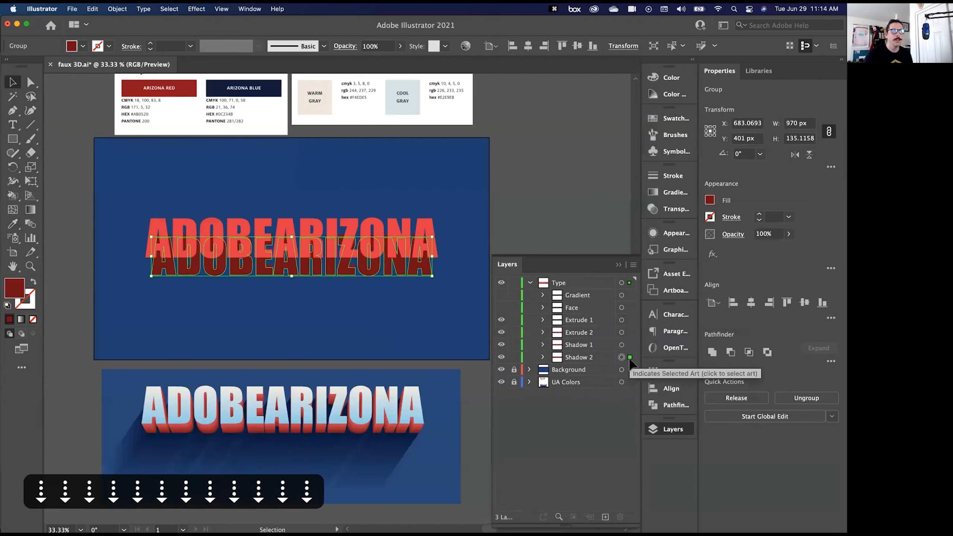
key("Down")
key("Down")
key("Down")
key("Down")
key("Down")
key("Down")
key("Down")
key("Down")
key("shift+Down")
key("shift+Down")
key("shift+Down")
key("shift+Left")
key("shift+Left")
key("shift+Down")
key("shift+Left")
key("shift+Down")
key("shift+Left")
key("shift+Down")
key("shift+Down")
key("shift+Left")
key("shift+Down")
key("shift+Left")
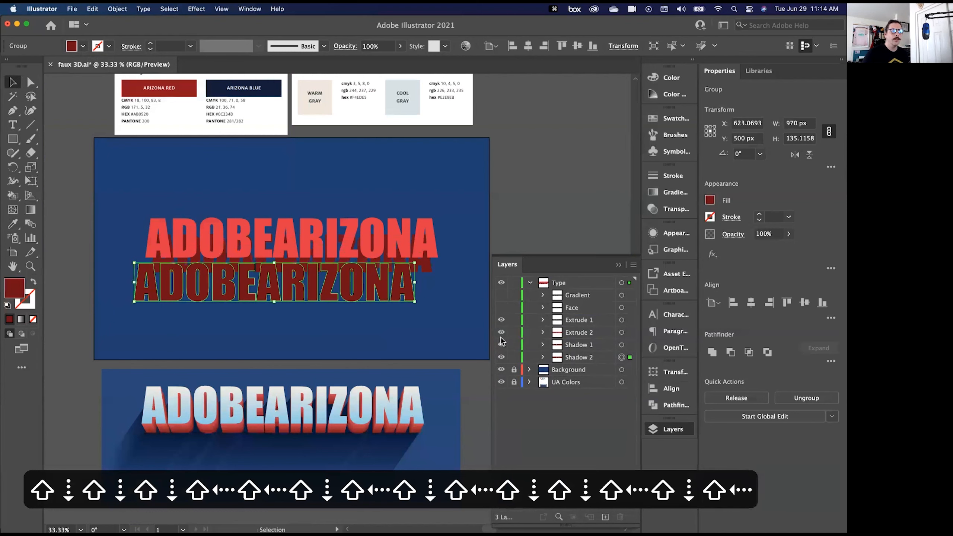
left_click_drag(168, 302, 140, 332)
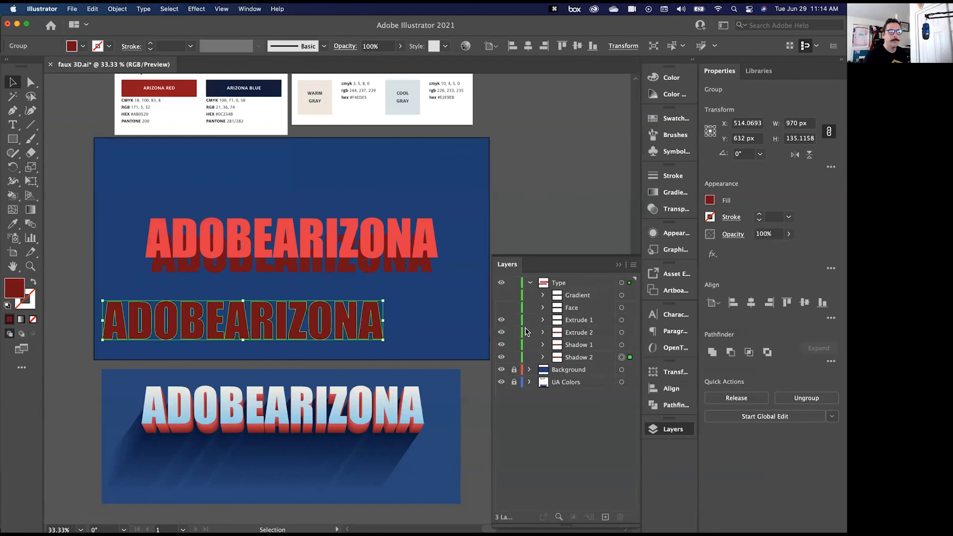
- Hide Extrude 1 and Extrude 2, and fill the Shadow 2 lettering with the Azurite colour sampled from the palette
left_click_drag(502, 319, 501, 332)
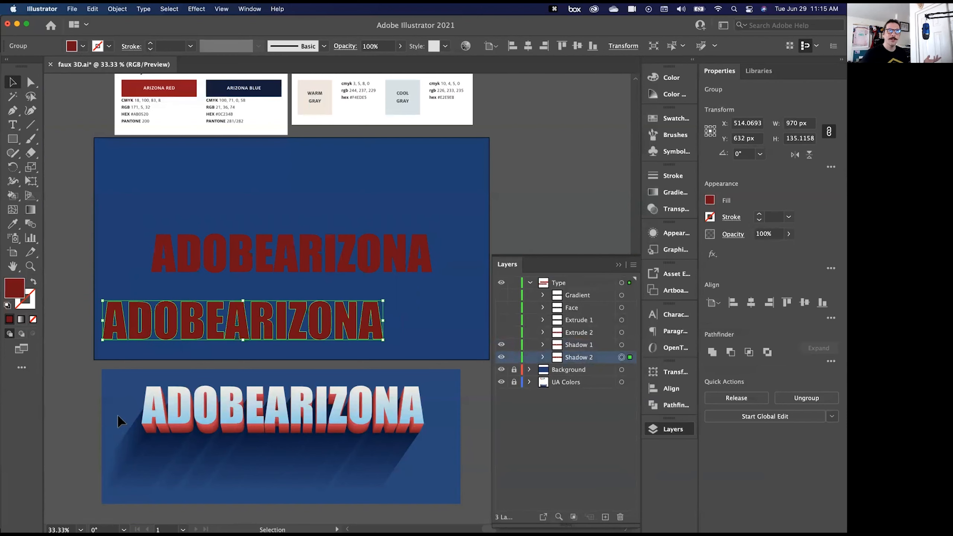
scroll(138, 315, "up", 3)
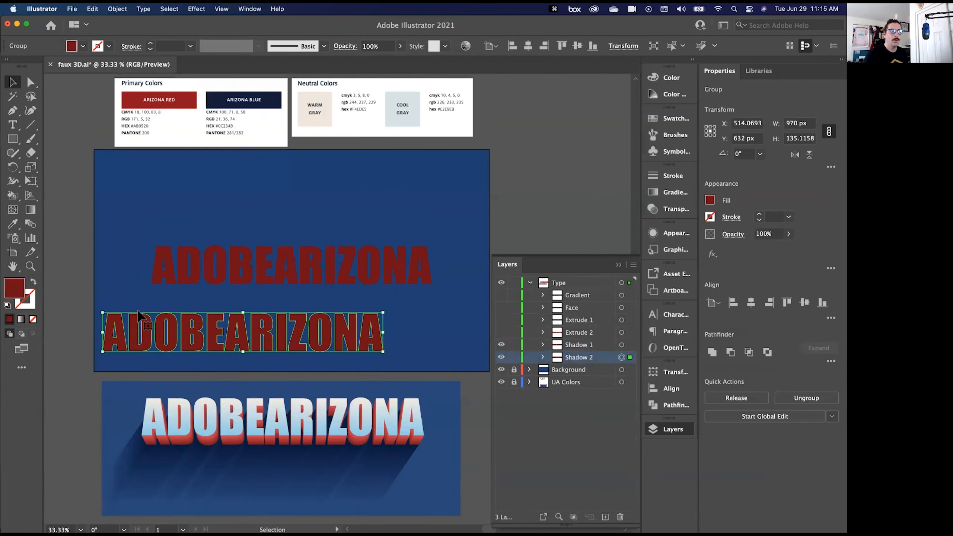
left_click(13, 226)
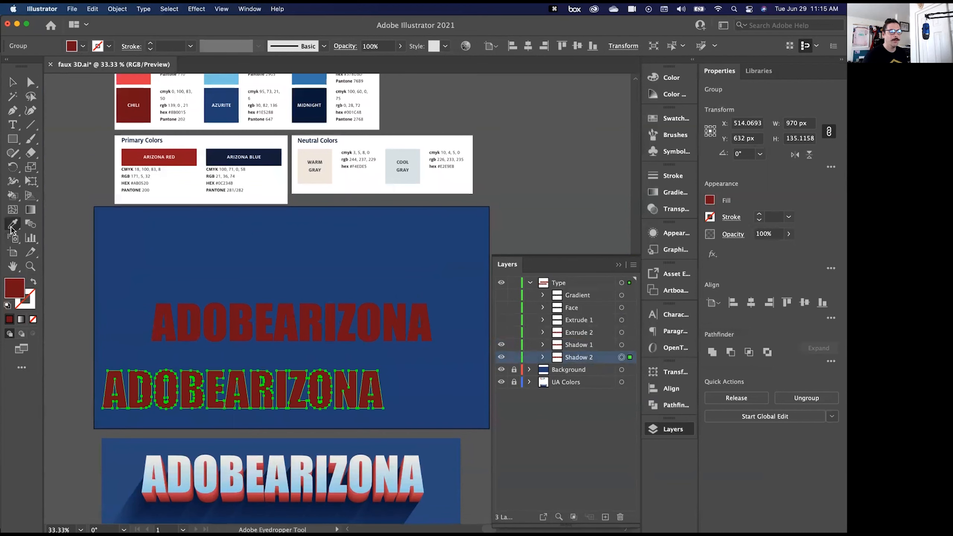
left_click(208, 105)
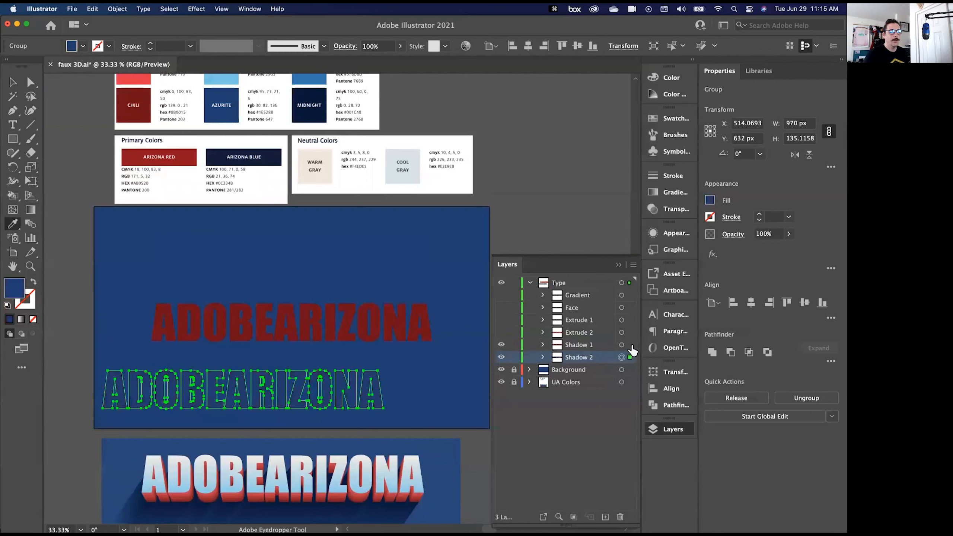
- Fill the Shadow 1 lettering with the Midnight colour sampled from the palette, and leave nothing selected
left_click(630, 344)
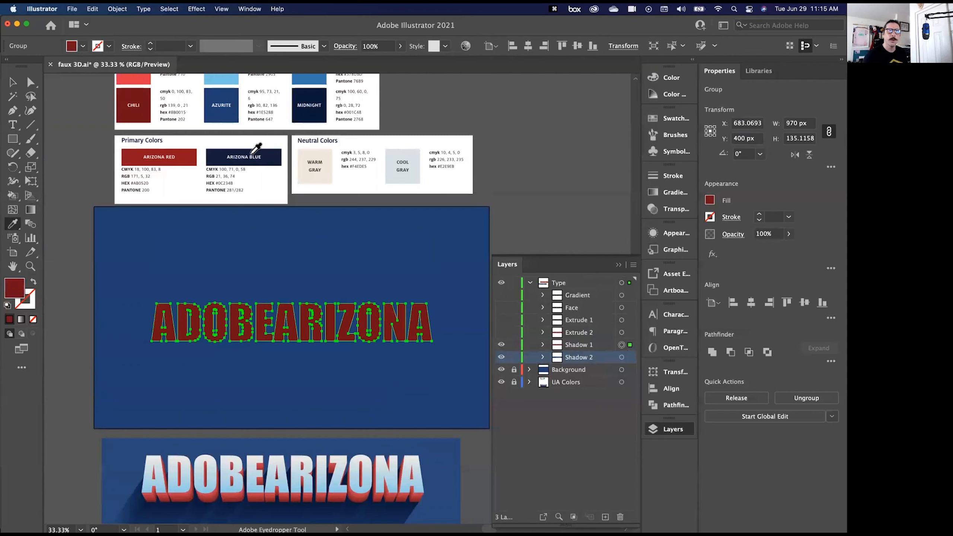
left_click(302, 112)
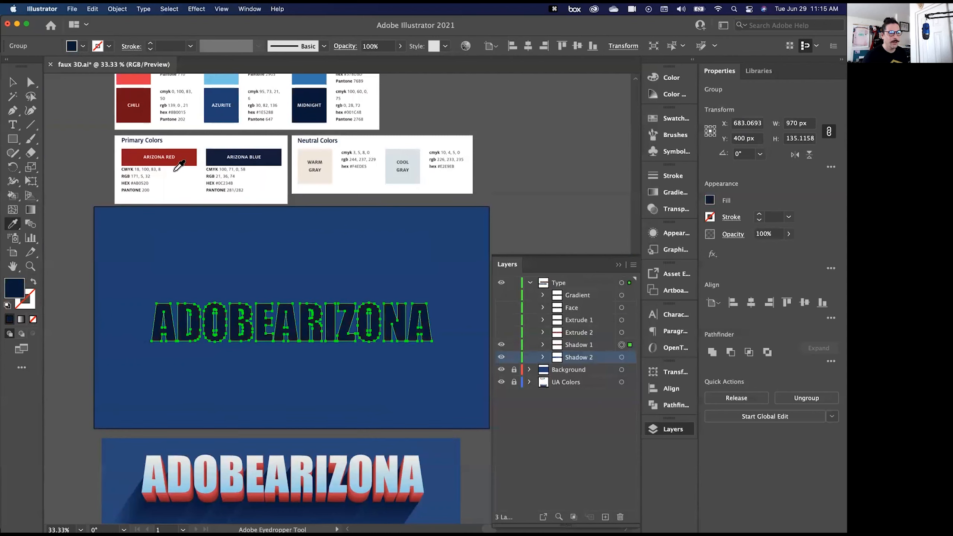
left_click(629, 357)
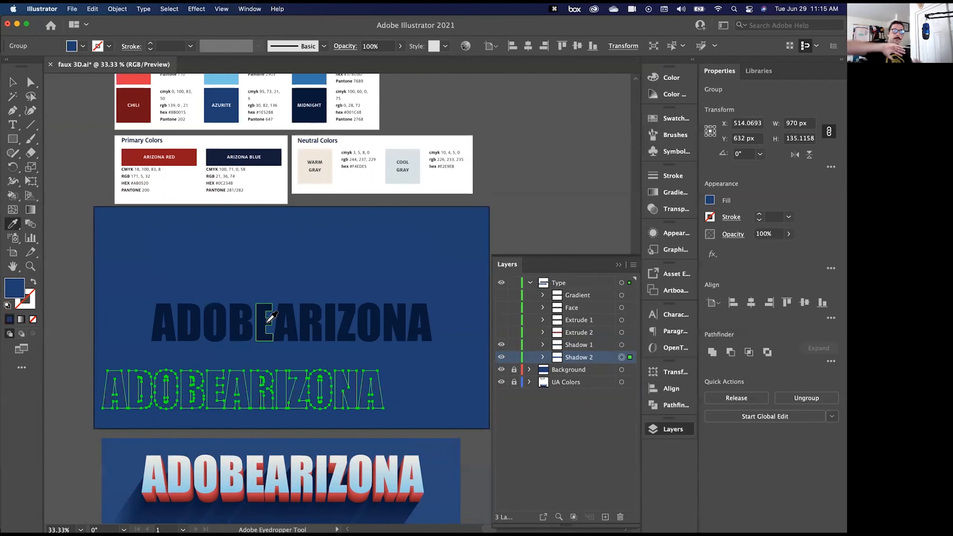
key("super+shift+a")
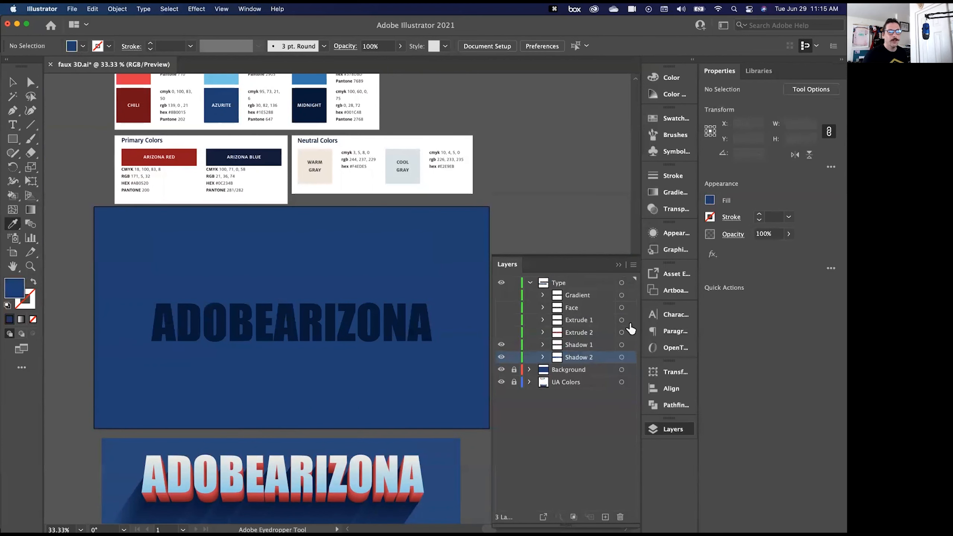
- Show Extrude 1 and Extrude 2 again, select both groups, and set the blend spacing to 400 specified steps
left_click_drag(502, 332, 500, 323)
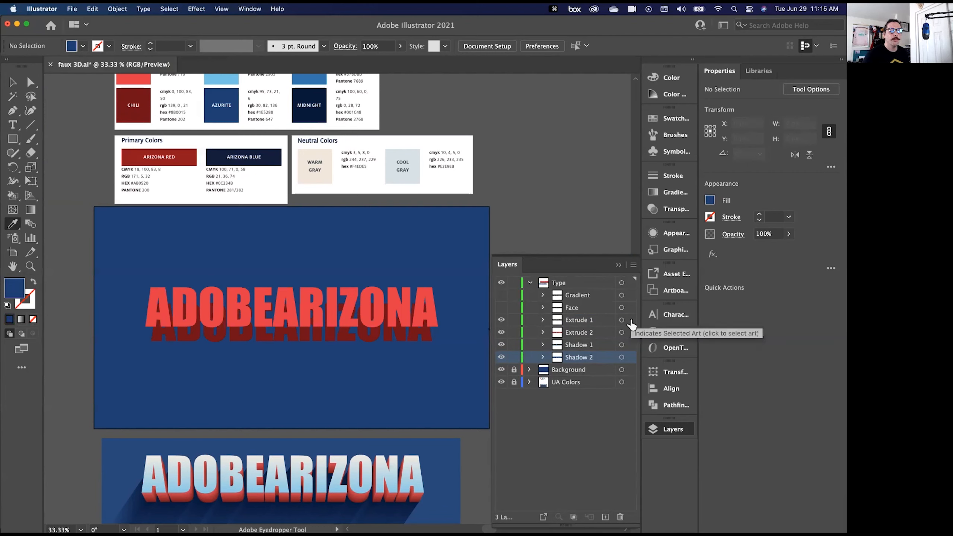
left_click(630, 320)
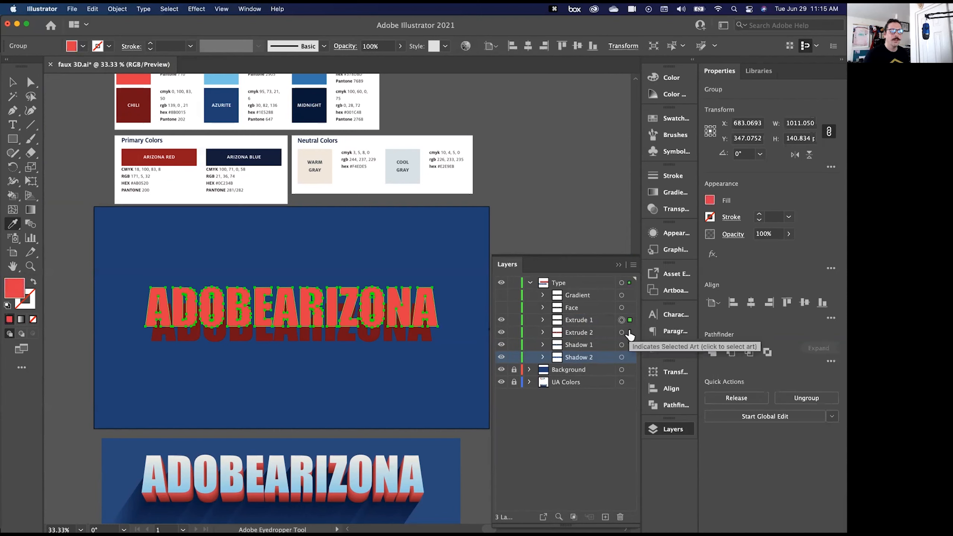
left_click(630, 333, "shift")
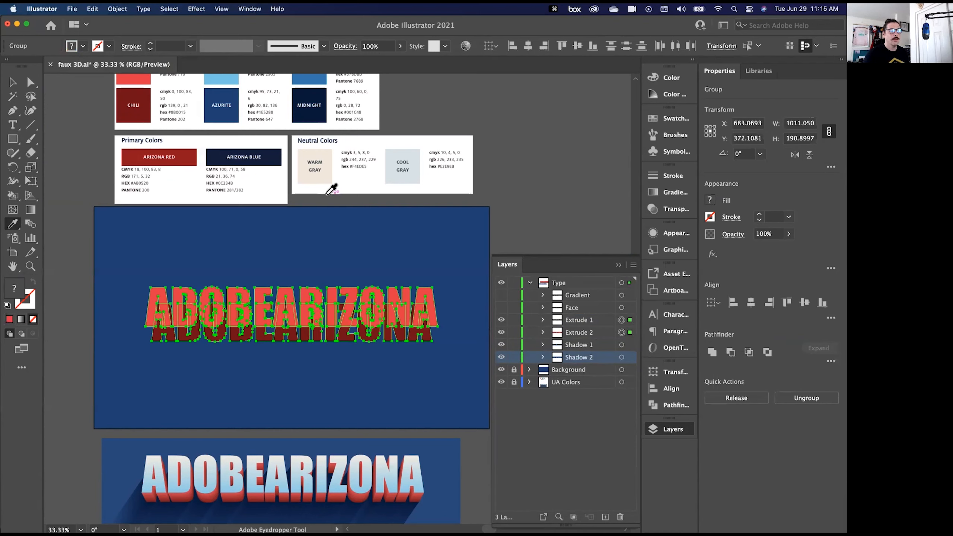
left_click(117, 11)
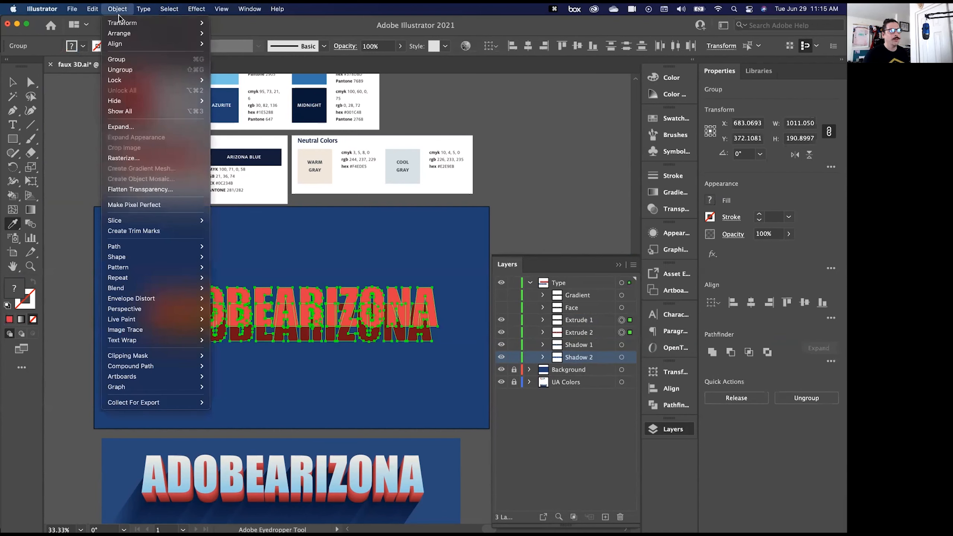
mouse_move(145, 291)
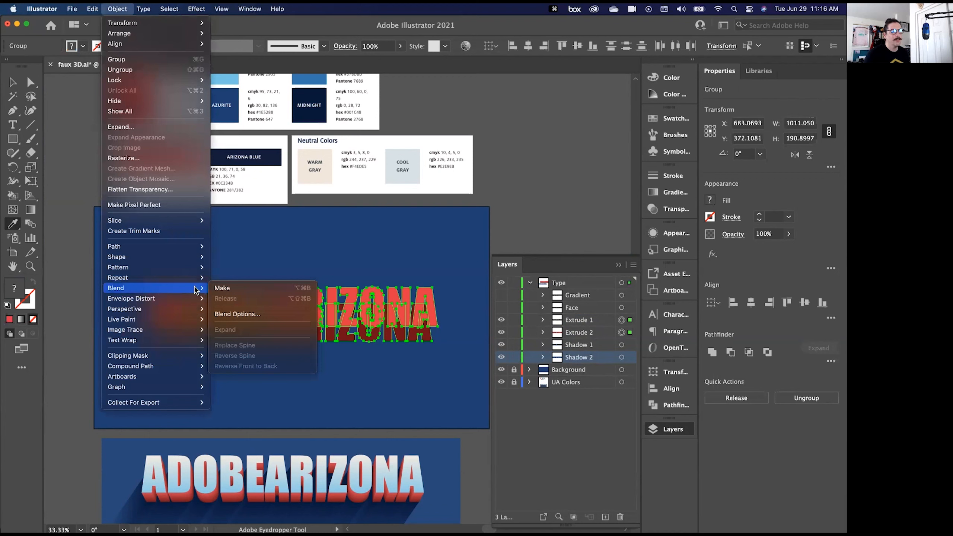
left_click(247, 318)
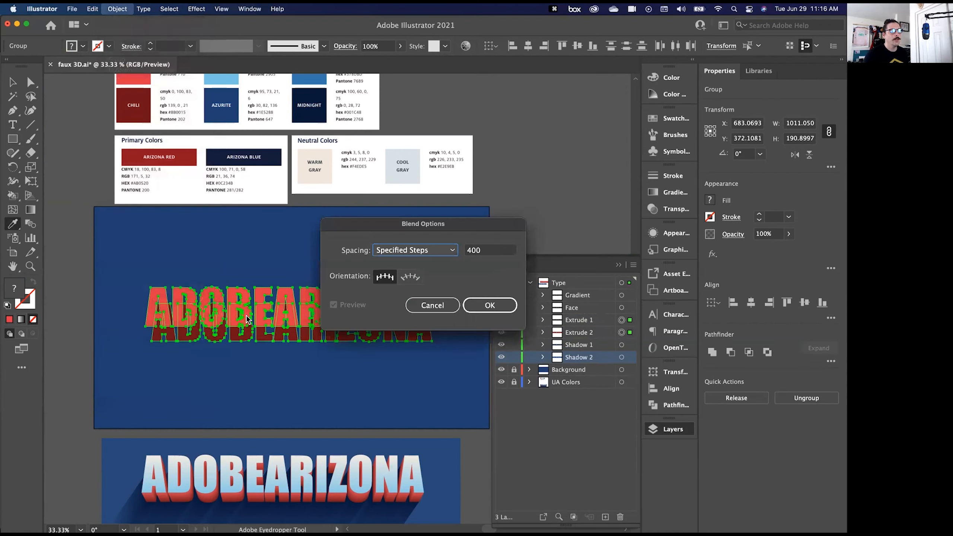
left_click(416, 253)
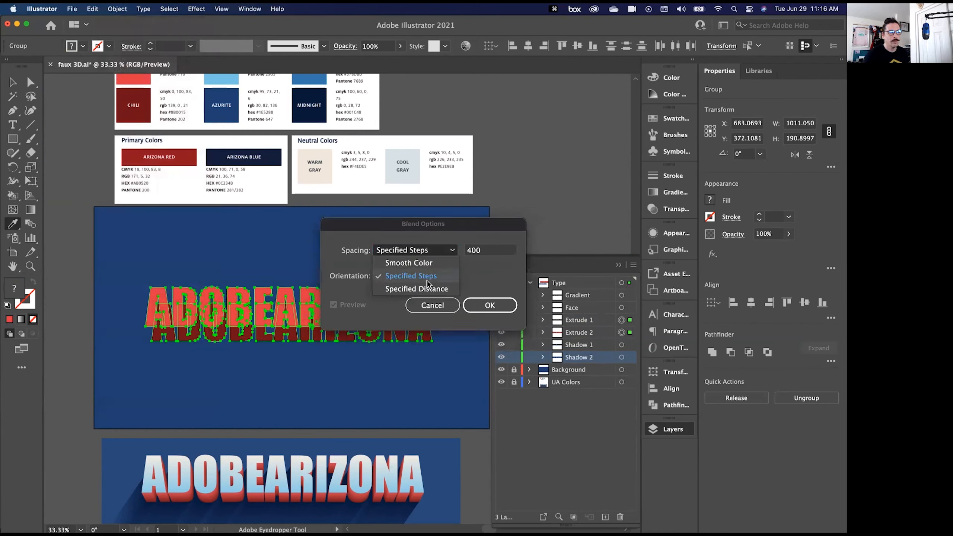
left_click(427, 279)
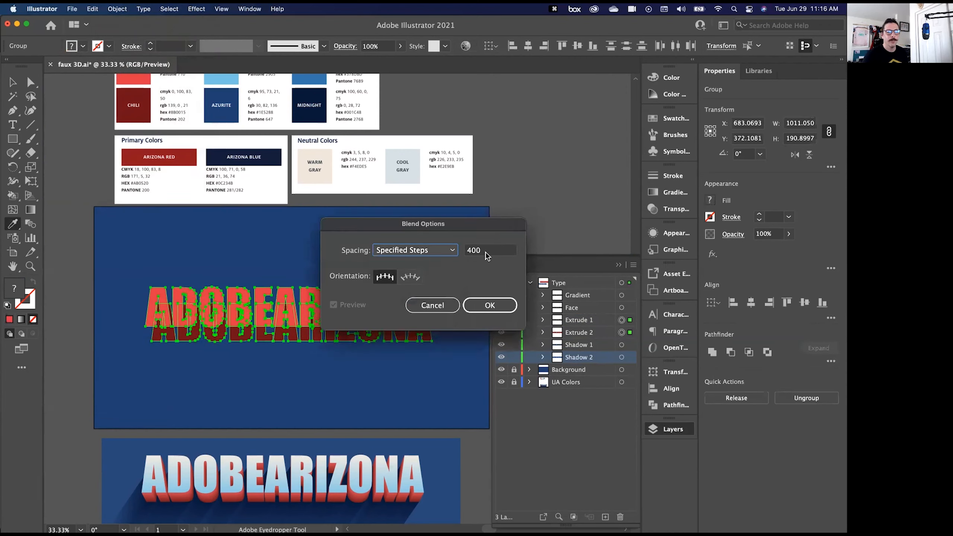
left_click(486, 253)
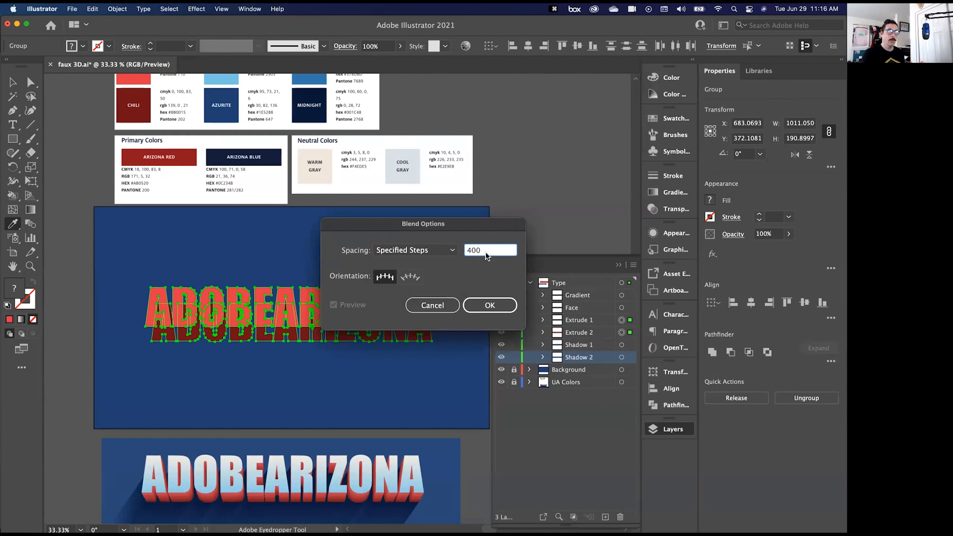
left_click(484, 306)
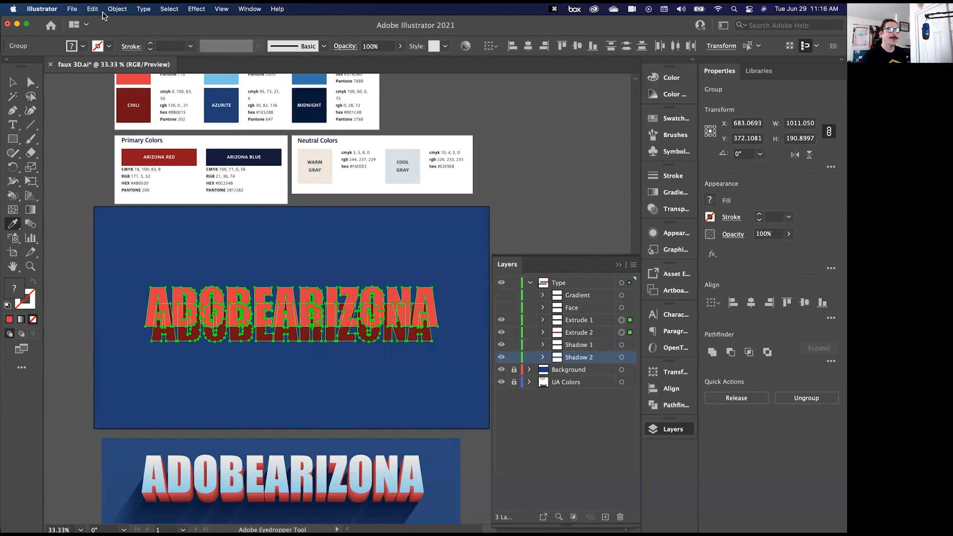
- Make a blend between the selected Extrude 1 and Extrude 2 lettering and deselect it
left_click(116, 9)
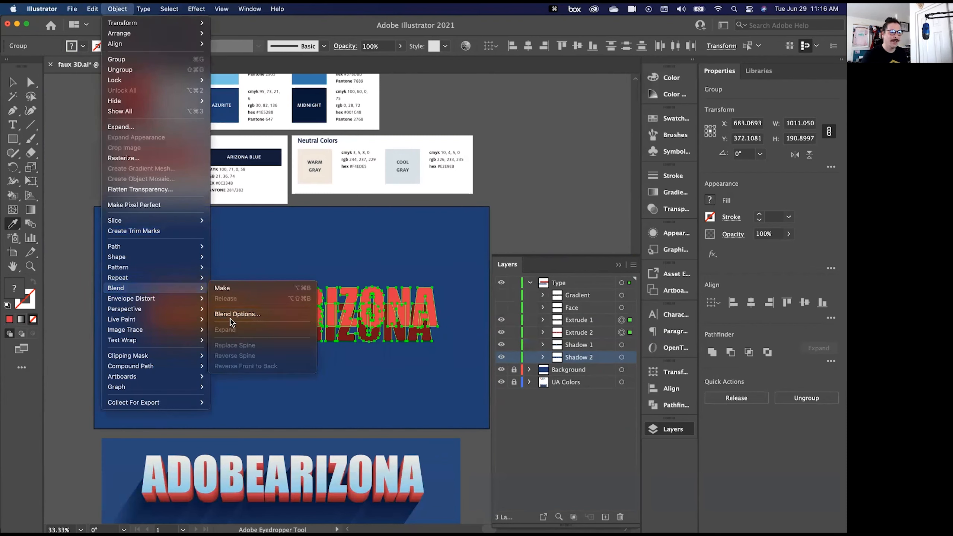
left_click(222, 288)
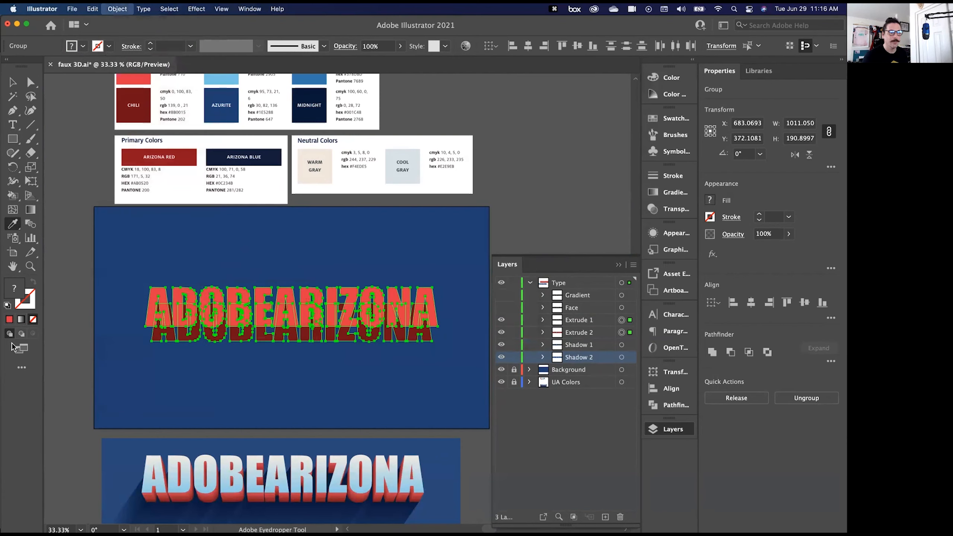
left_click(13, 82)
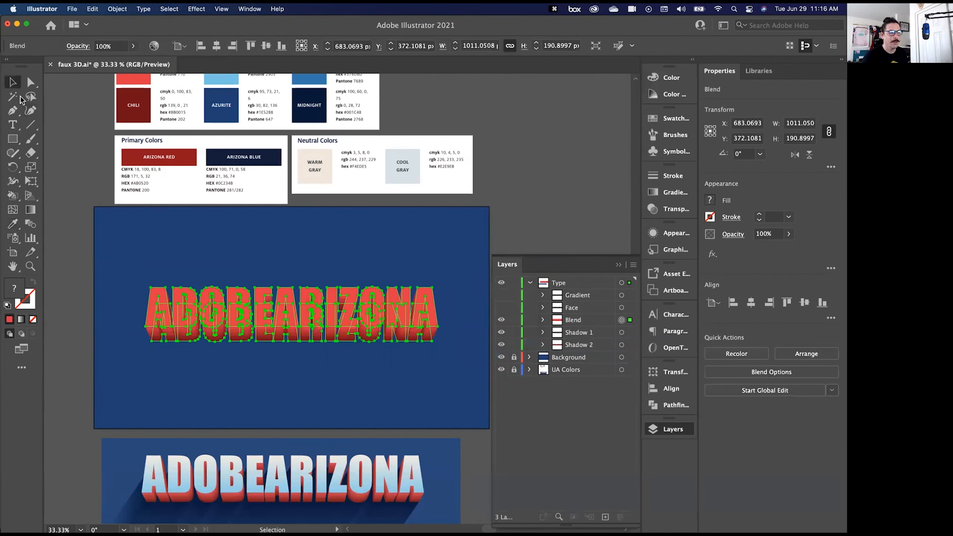
left_click(84, 211)
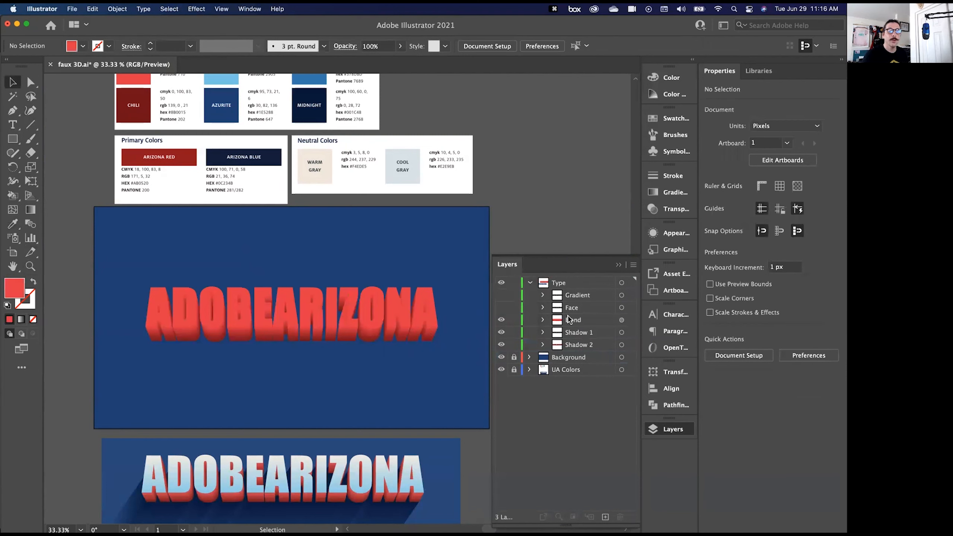
- Select Shadow 1 and Shadow 2 together, make a blend between them, and deselect the result
left_click(629, 332)
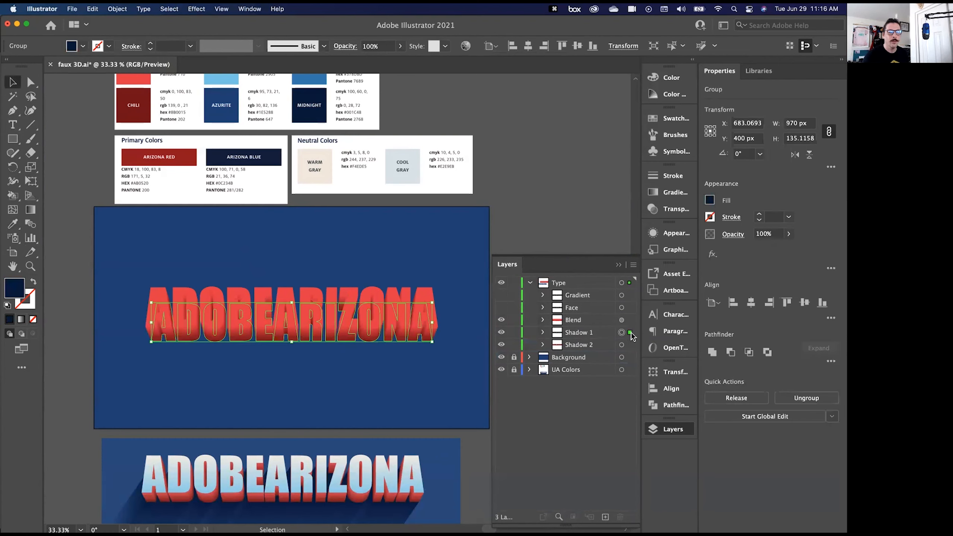
left_click(630, 345, "shift")
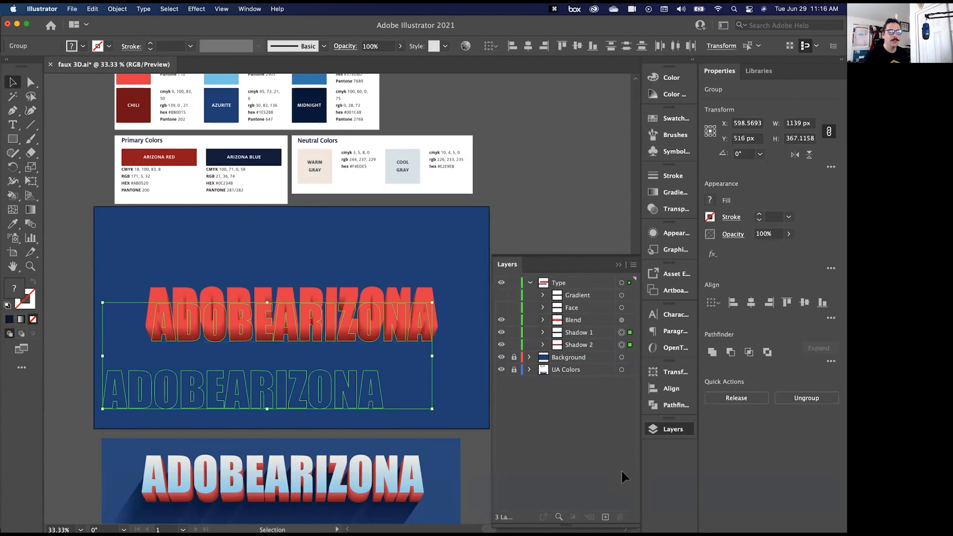
left_click(96, 9)
mouse_move(117, 9)
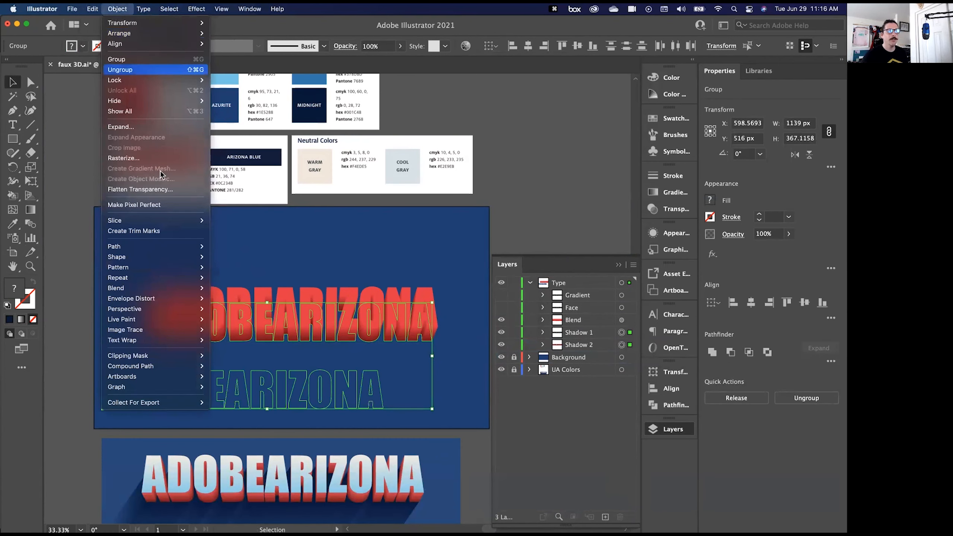
mouse_move(168, 292)
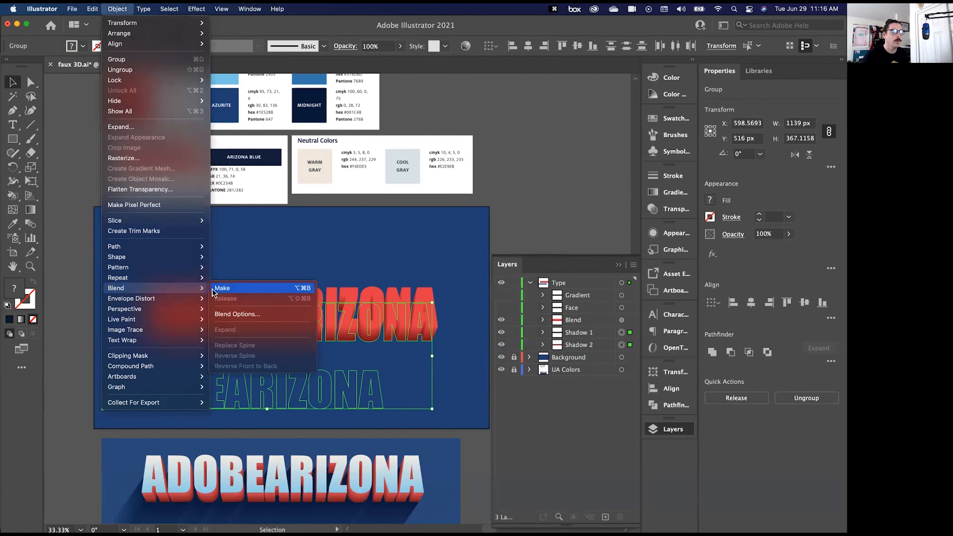
left_click(213, 291)
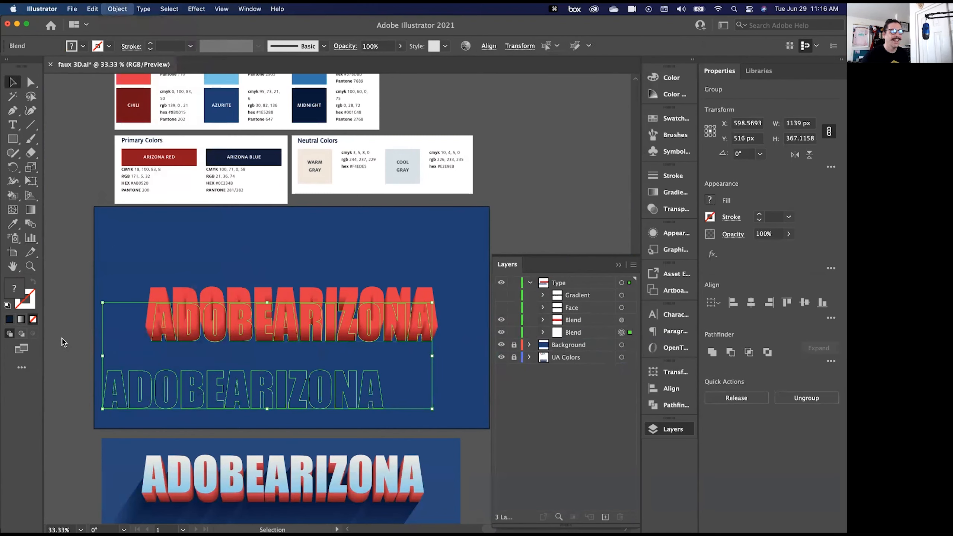
key("super+shift+a")
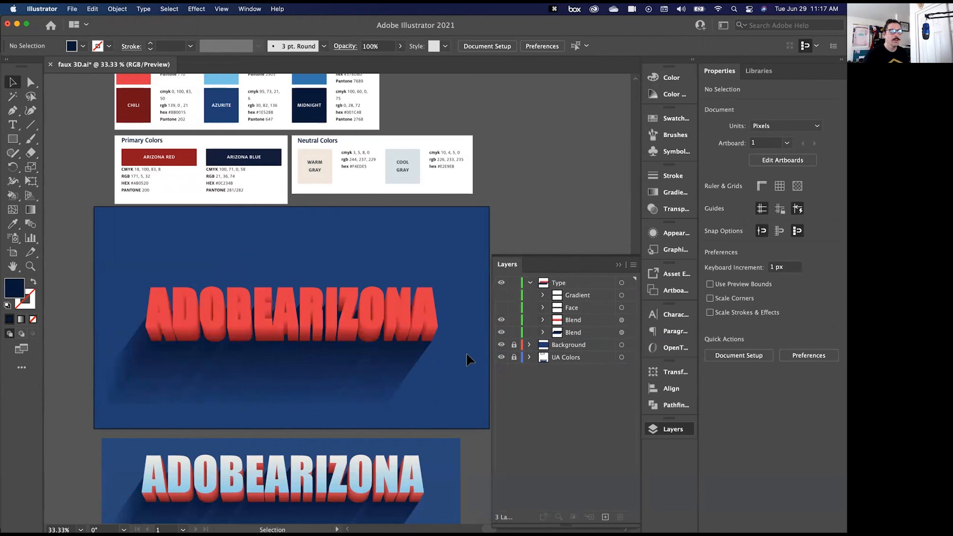
- Show the Face lettering and fill it with the Warm Gray colour sampled from the palette
left_click(501, 307)
left_click(621, 307)
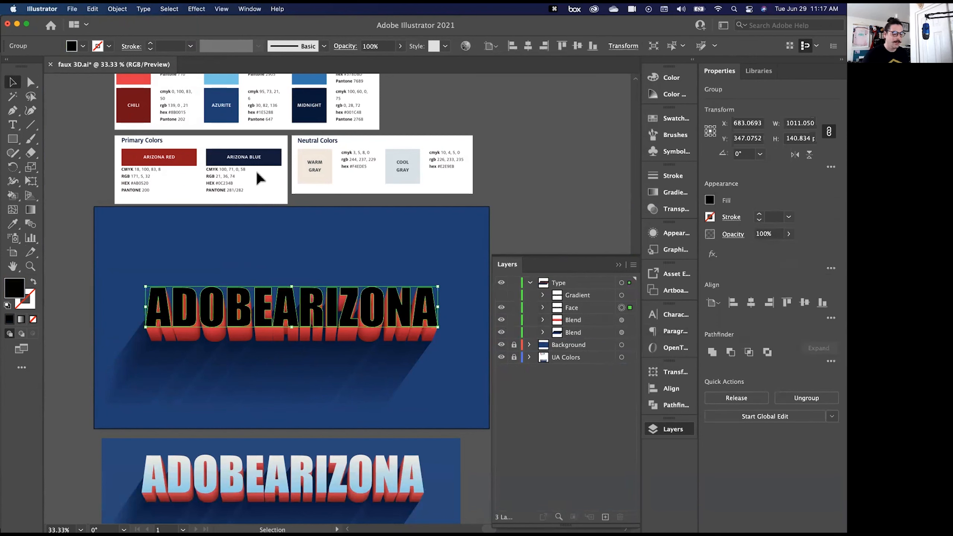
key("i")
left_click(322, 174)
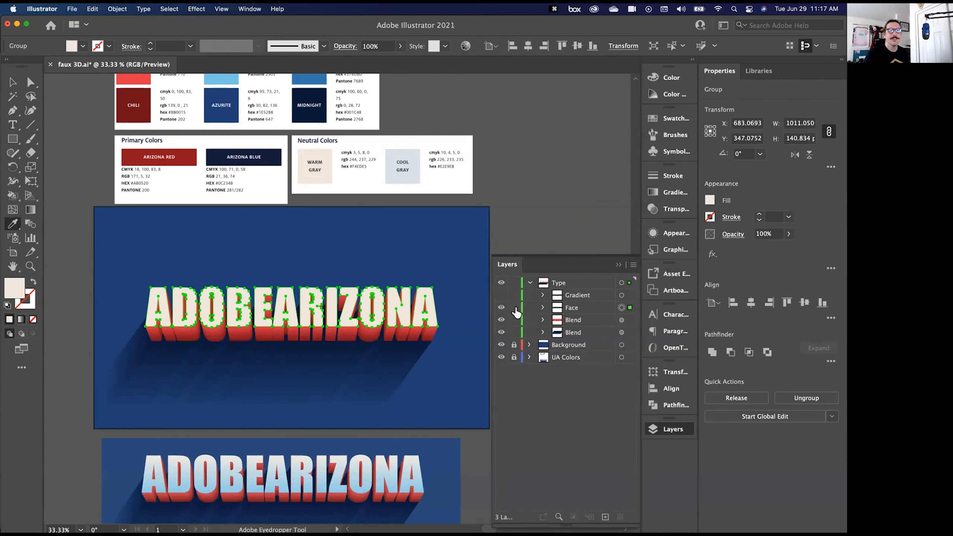
- Hide the Face lettering, show the Gradient lettering, and select the Gradient group
left_click(502, 307)
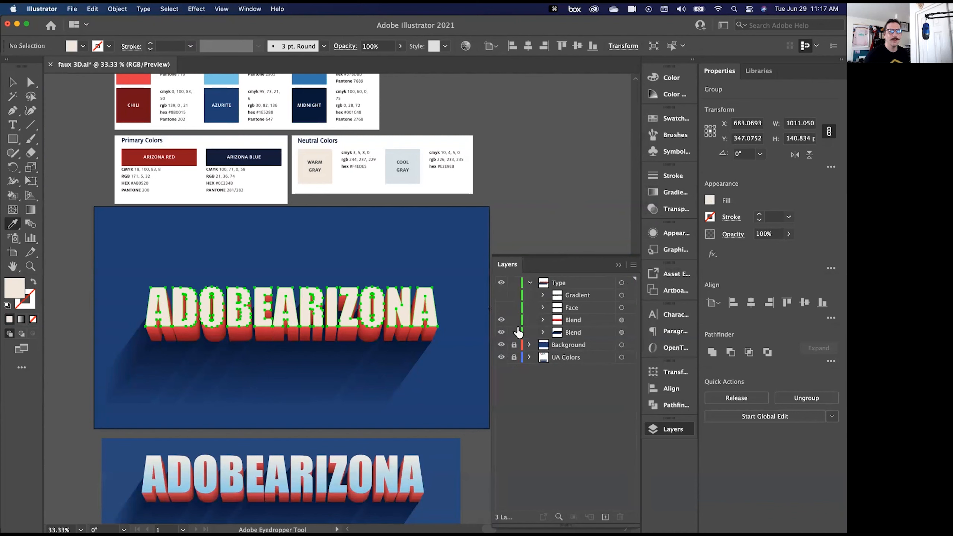
left_click(501, 295)
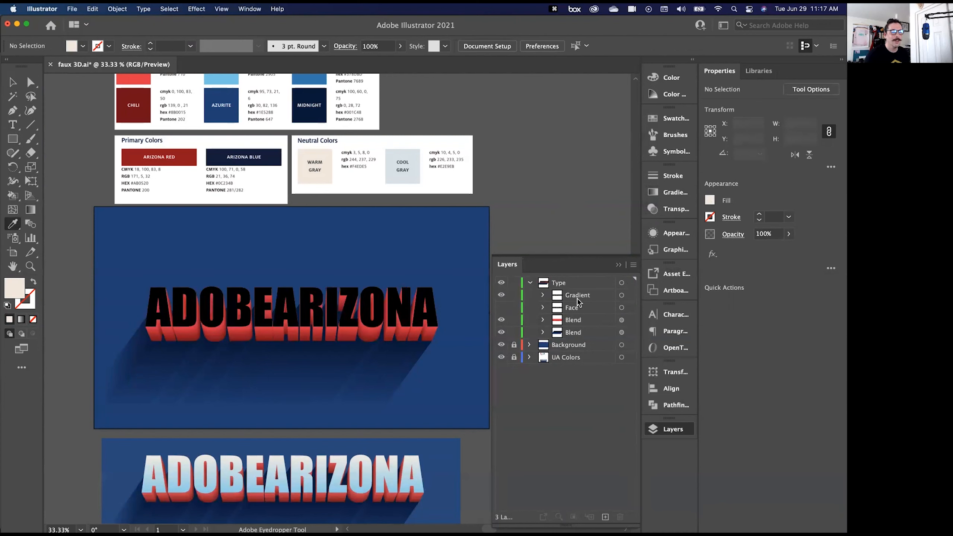
left_click(629, 296)
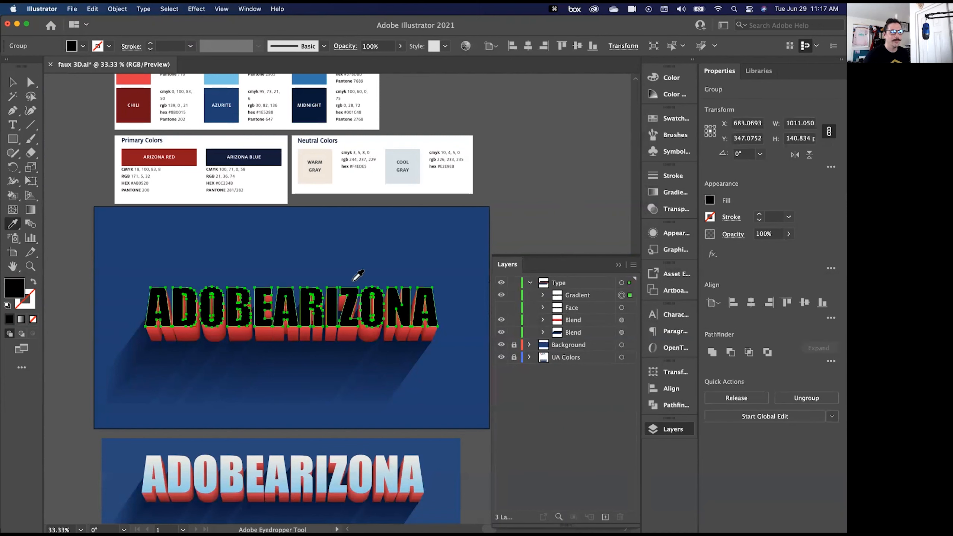
- Fill the selected Gradient lettering with the default white-to-black linear gradient, leaving it without a stroke
left_click(33, 282)
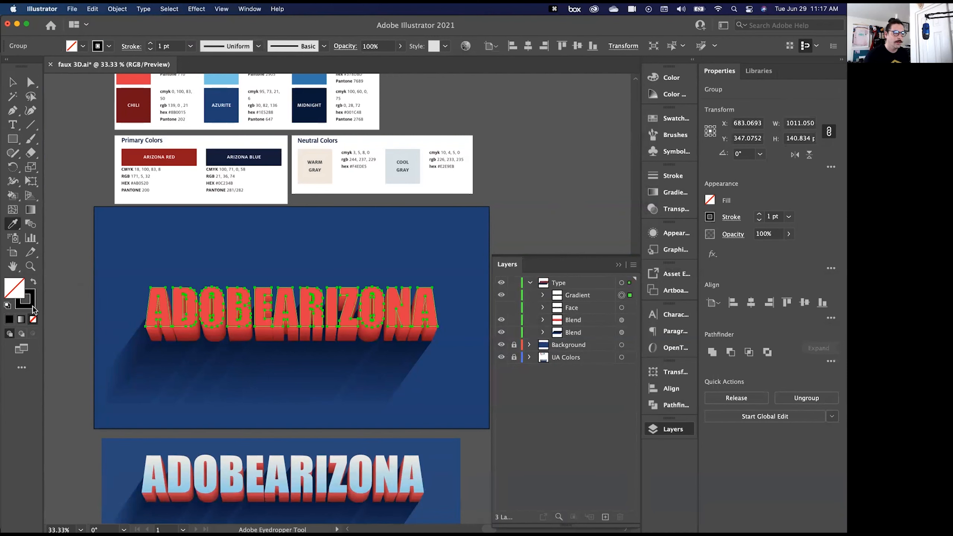
left_click(33, 282)
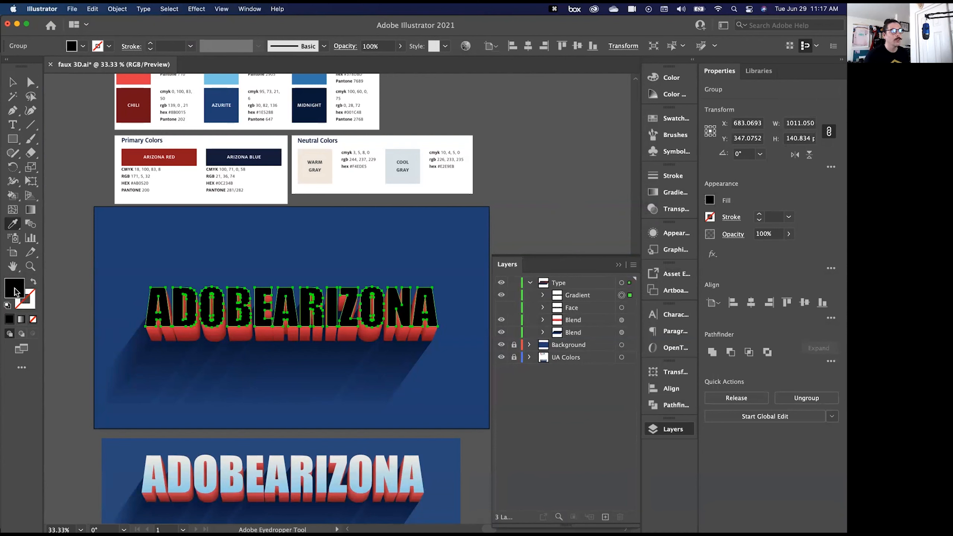
left_click(25, 309)
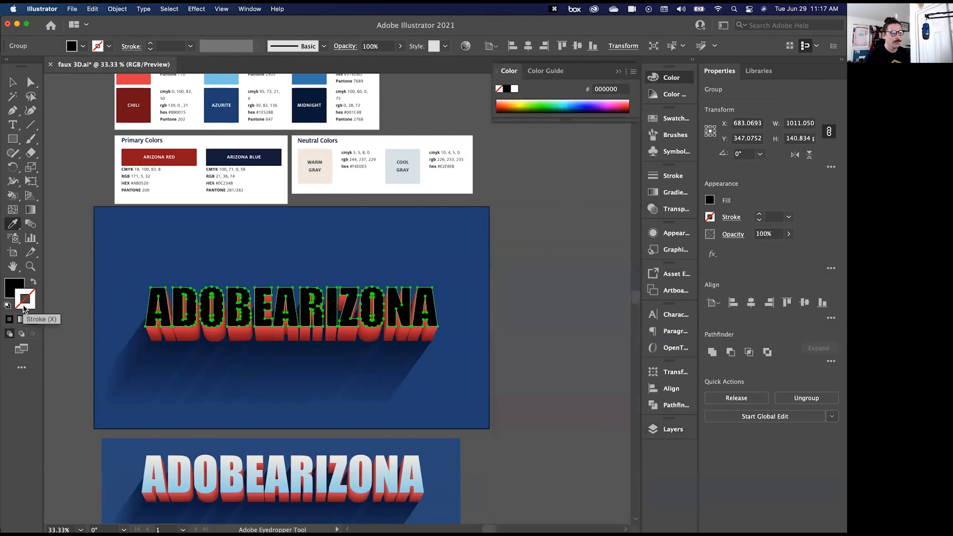
left_click(11, 295)
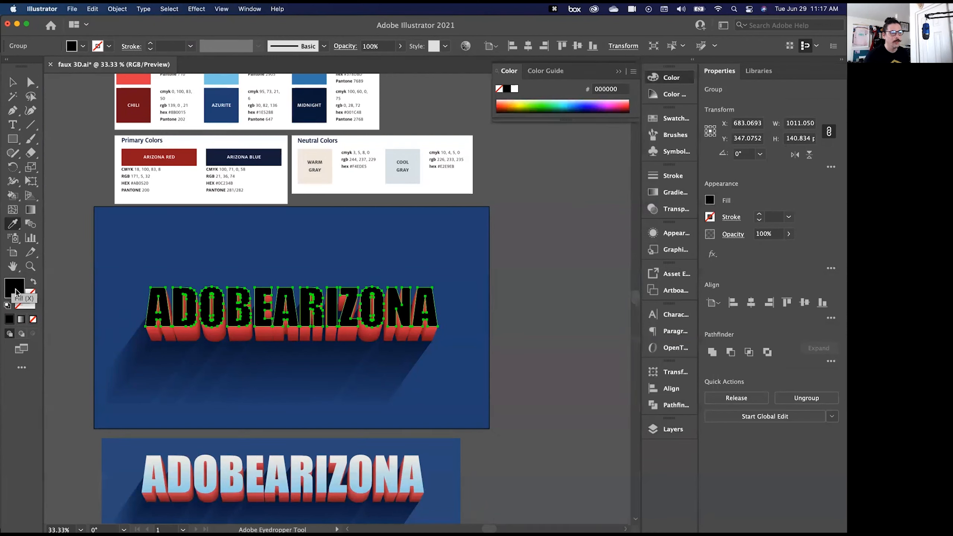
left_click(21, 323)
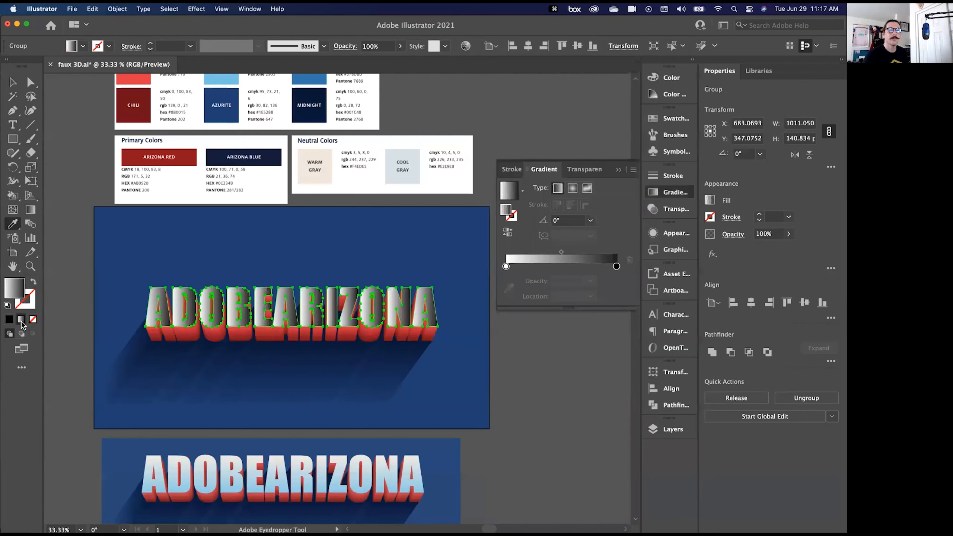
- Set the angle of the lettering's linear gradient to 90° so it runs vertically
key("super+equal")
key("super+equal")
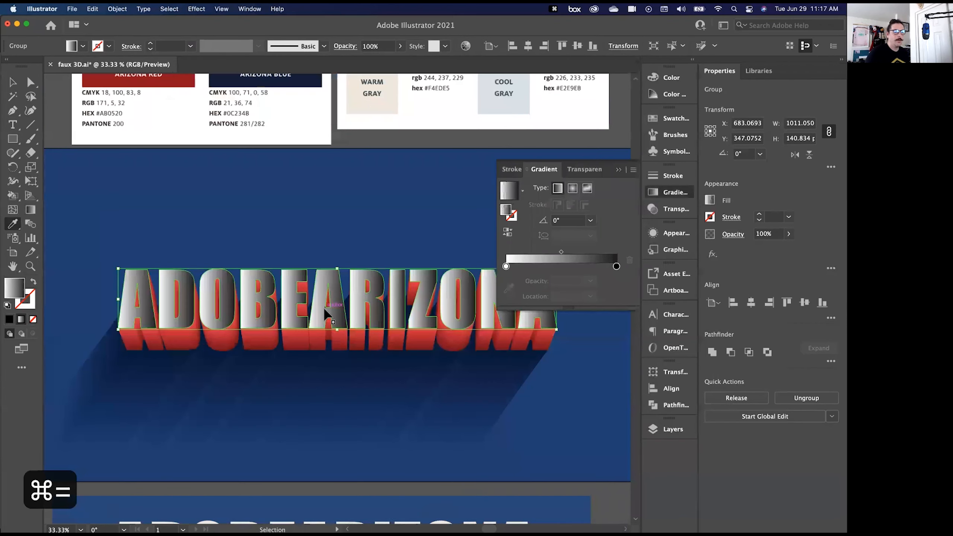
left_click_drag(256, 202, 202, 277)
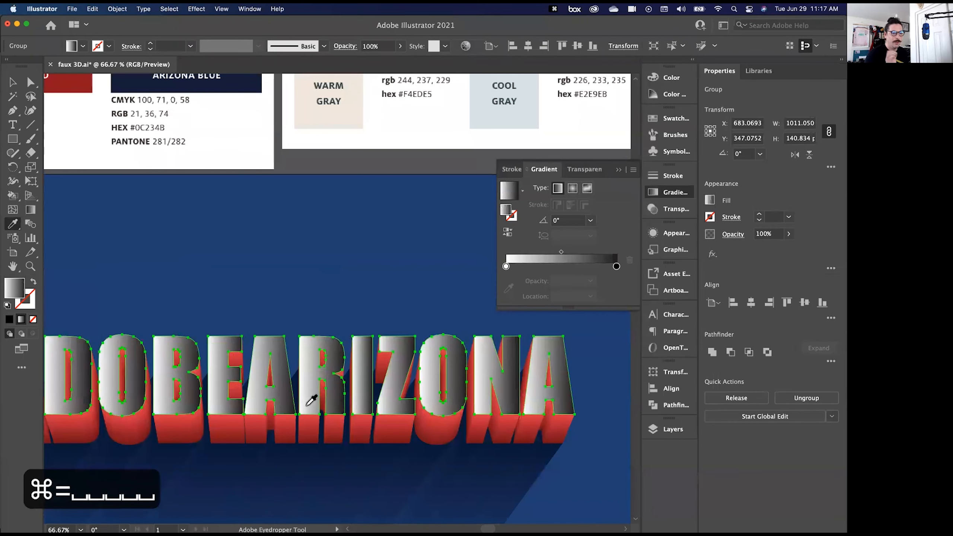
key("super+minus")
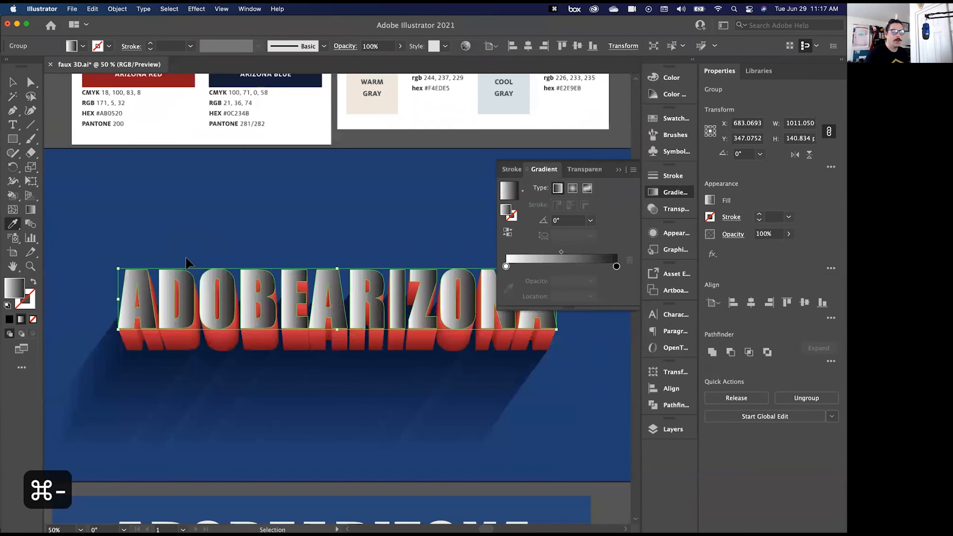
left_click_drag(174, 198, 198, 312)
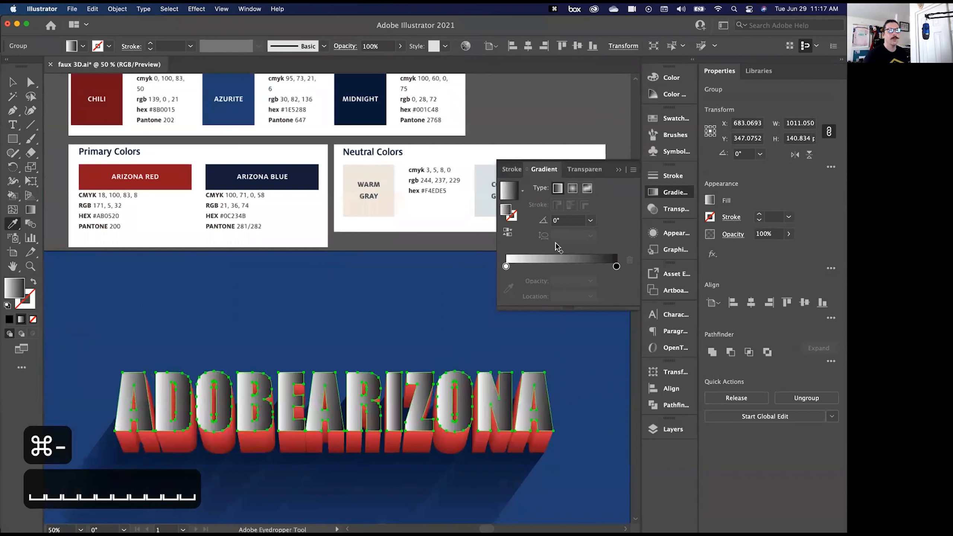
left_click(590, 220)
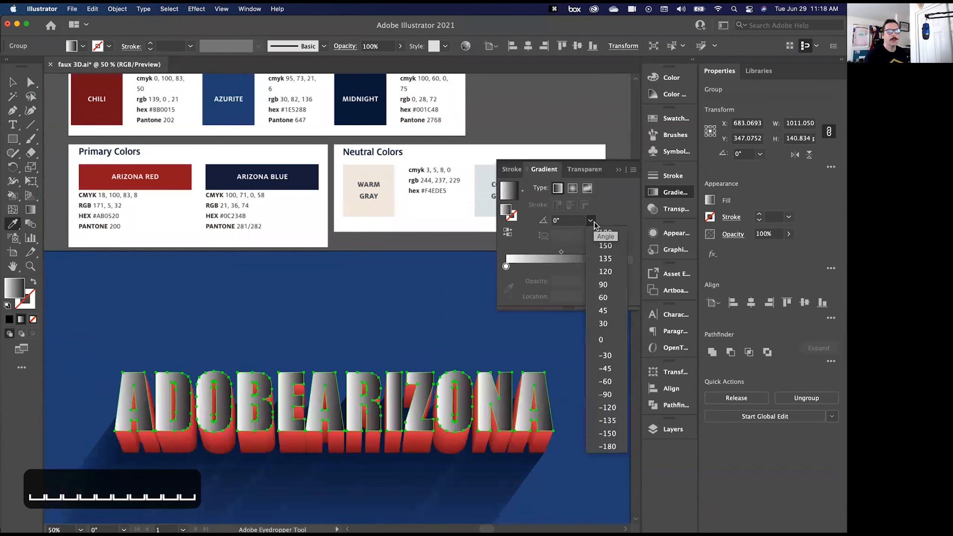
left_click(617, 283)
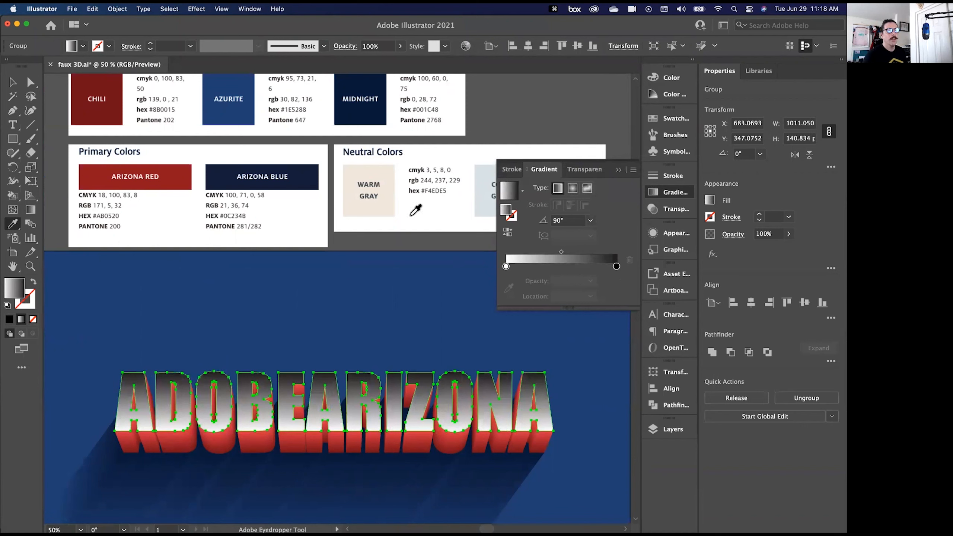
- Recolour the gradient's black stop with the Sky blue sampled from the Highlight Colors palette and deselect the lettering
left_click(617, 266)
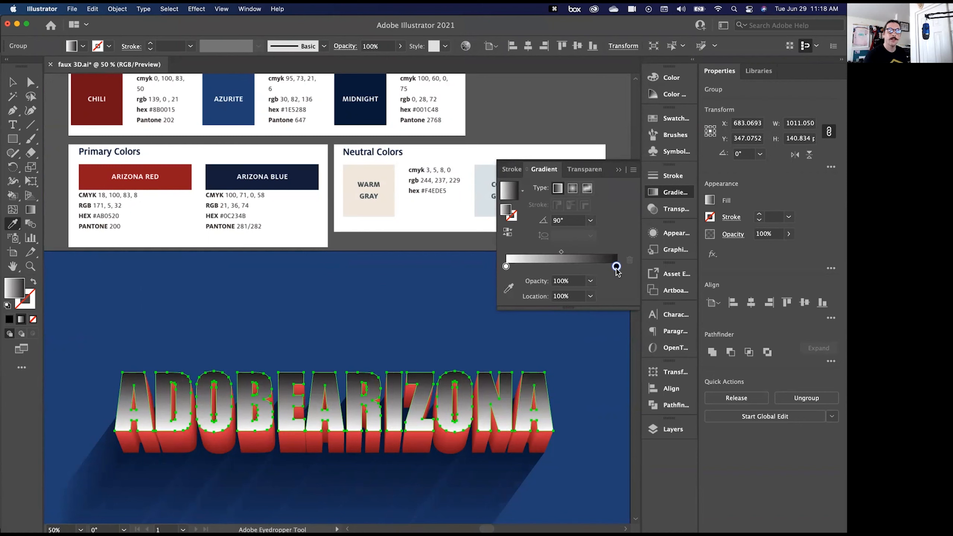
left_click(508, 289)
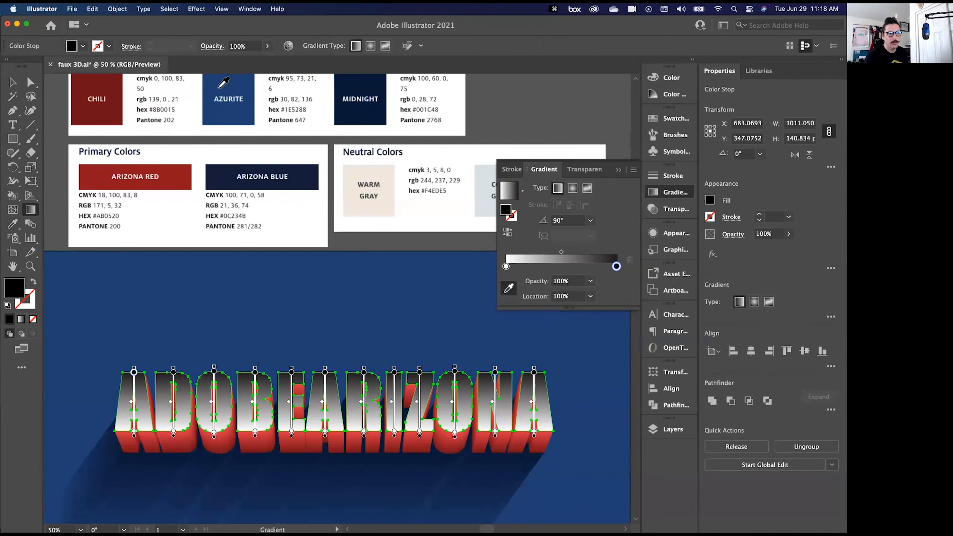
scroll(227, 118, "up", 4)
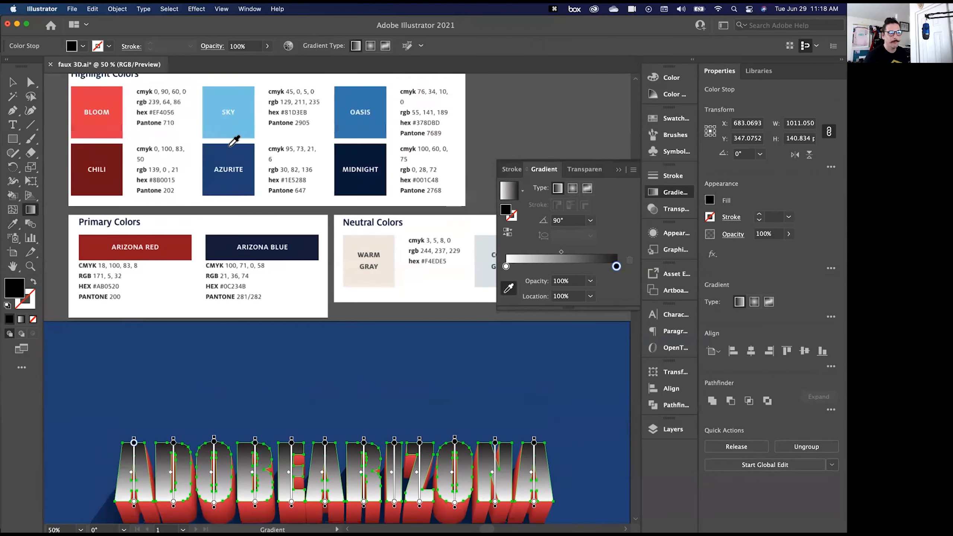
left_click(218, 118)
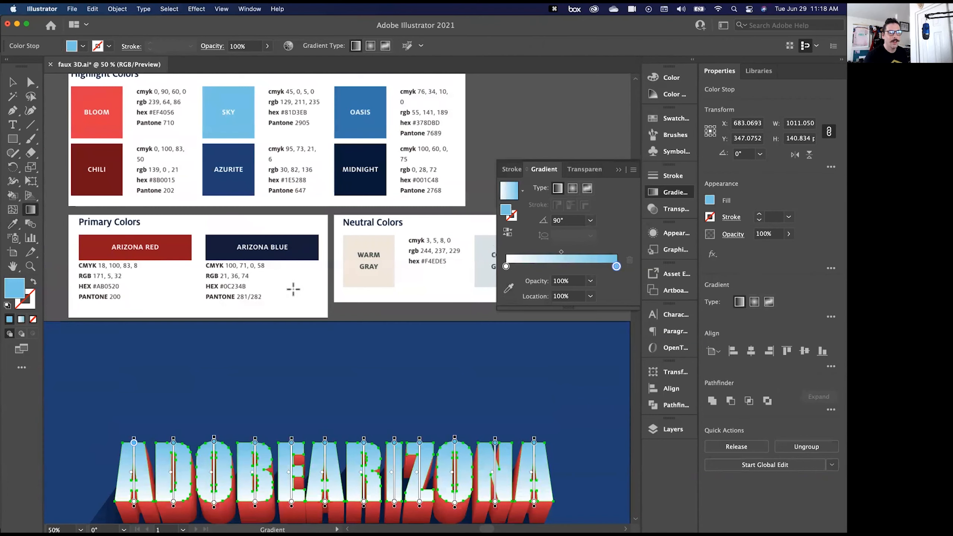
left_click(12, 82)
left_click(534, 131)
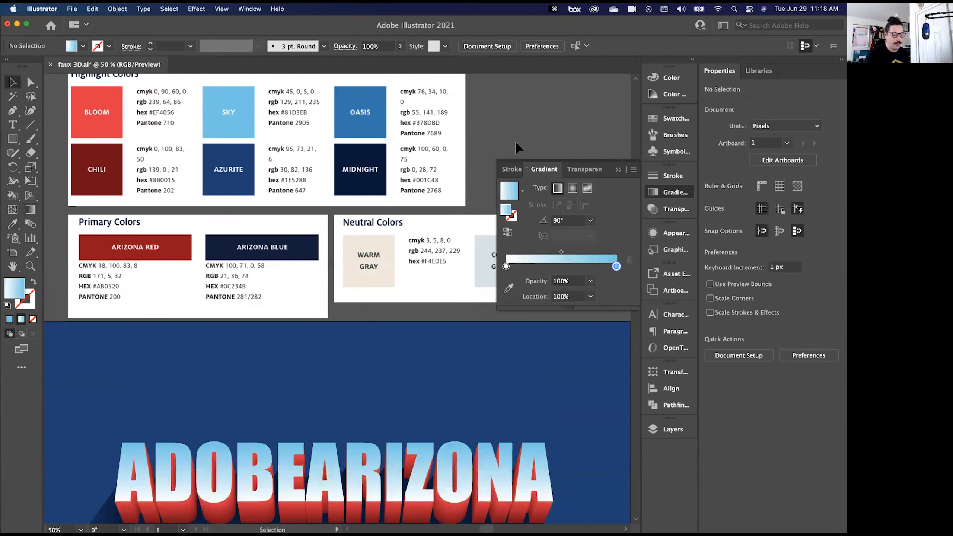
key("super+minus")
key("space")
left_click_drag(112, 433, 105, 274)
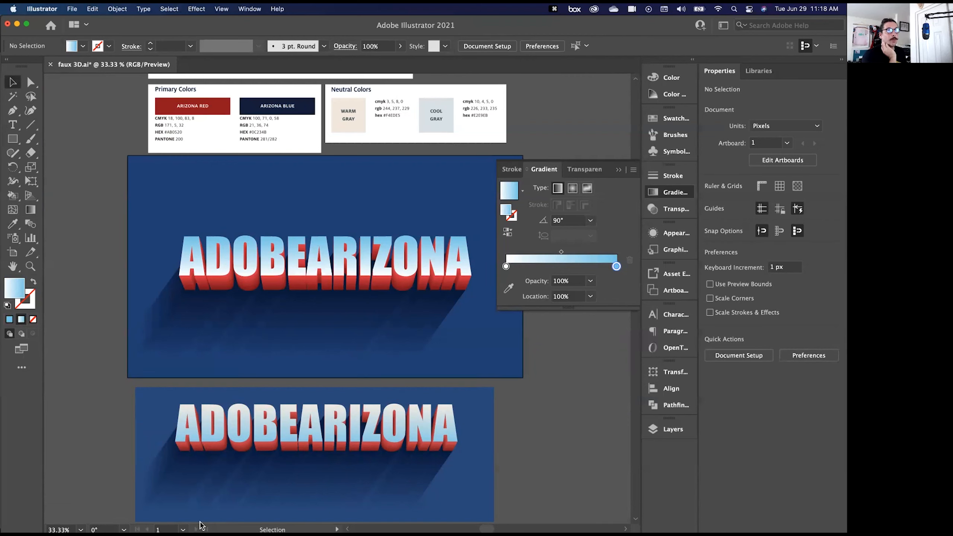
- Switch to Chrome and review the Move and Transform Layers instructions on the TEXT EFFECTS IN AI & PS page
left_click(66, 521)
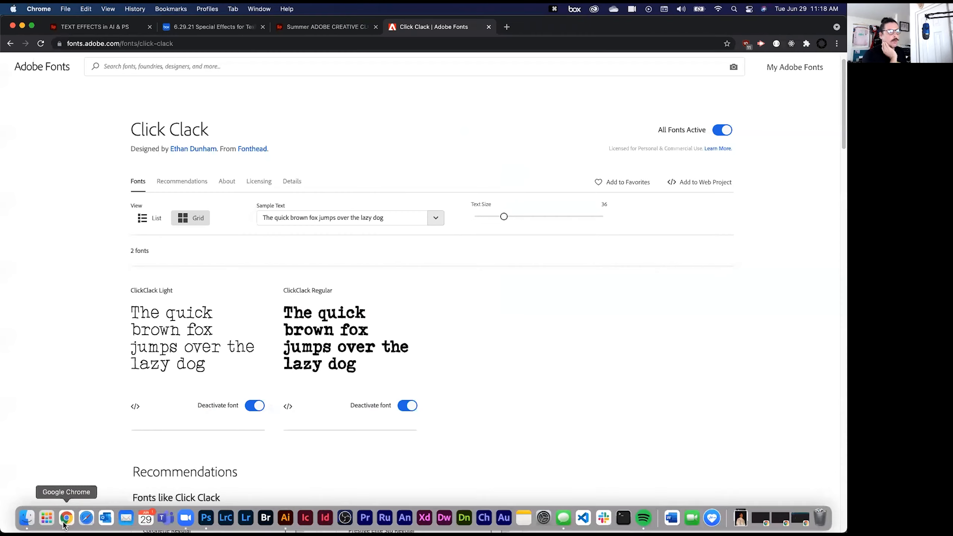
left_click(327, 27)
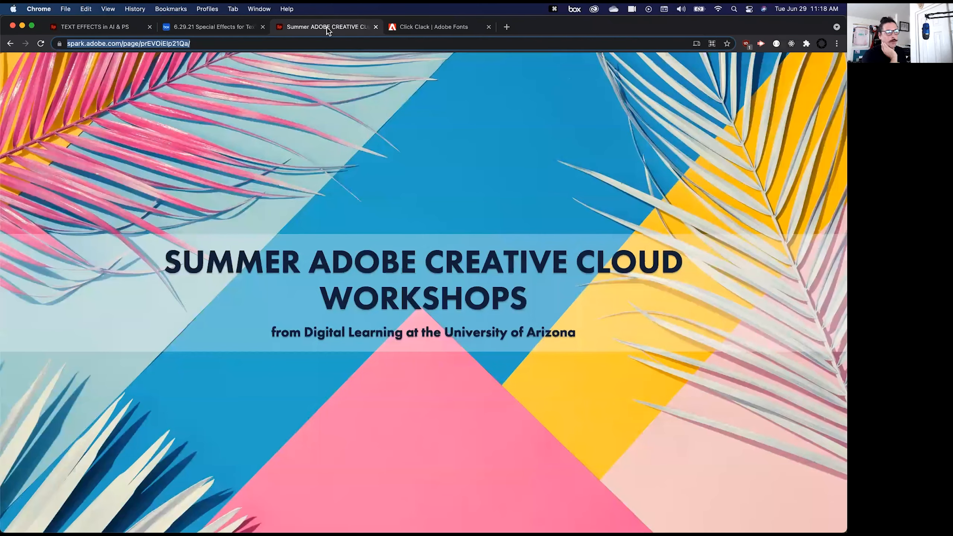
left_click(96, 30)
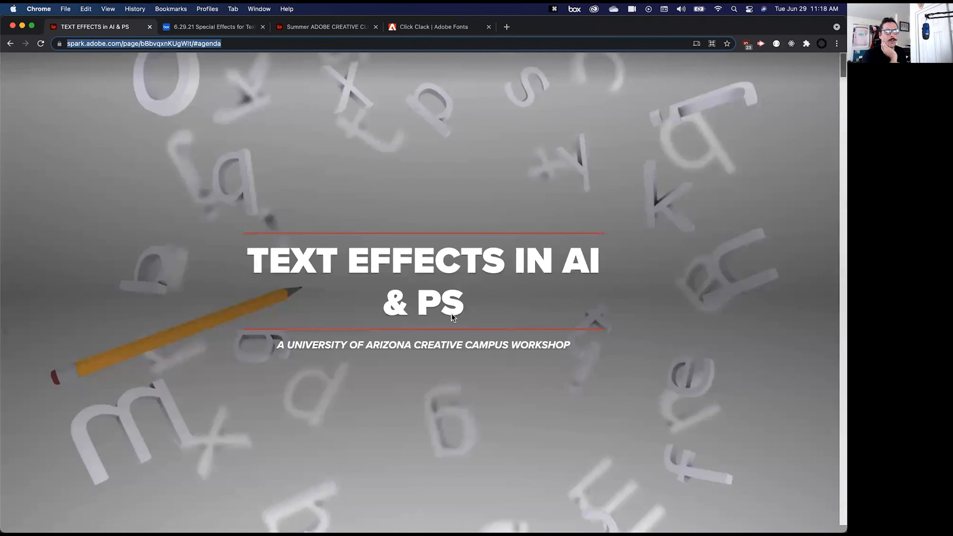
scroll(451, 317, "down", 20)
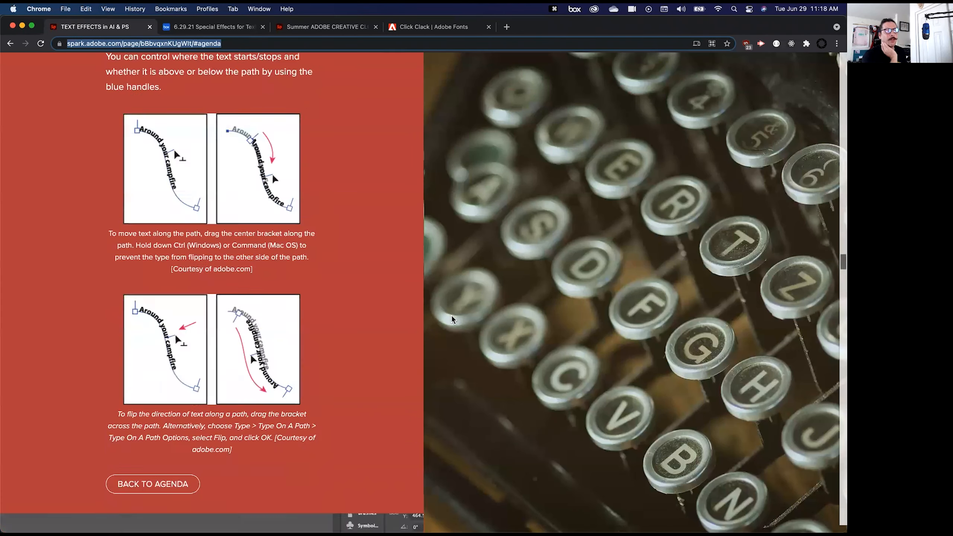
scroll(451, 317, "up", 20)
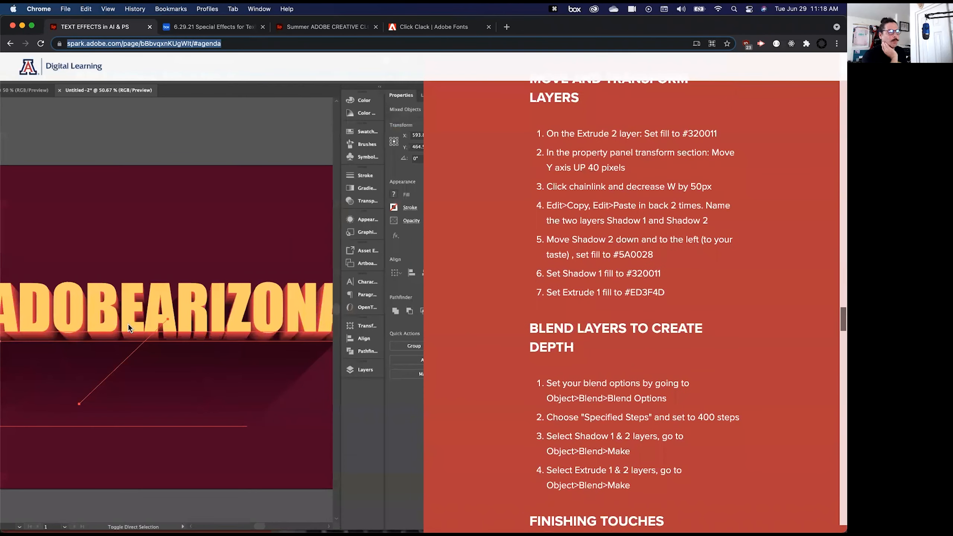
scroll(458, 328, "up", 5)
left_click_drag(557, 142, 638, 386)
left_click(623, 384)
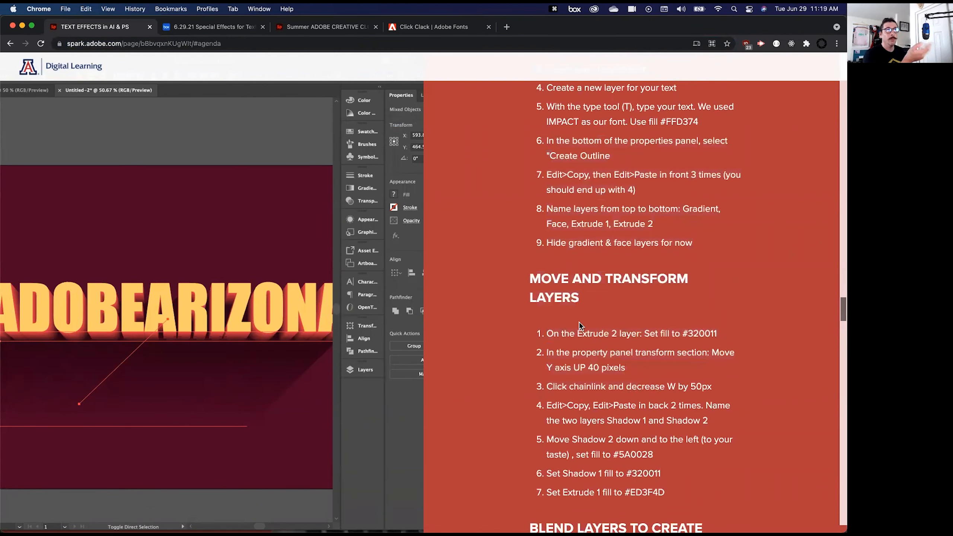
- Return to Illustrator and undo the gradient, face, blend and shadow recolouring edits, back to the dark red Shadow 1 and Shadow 2 copies
mouse_move(259, 528)
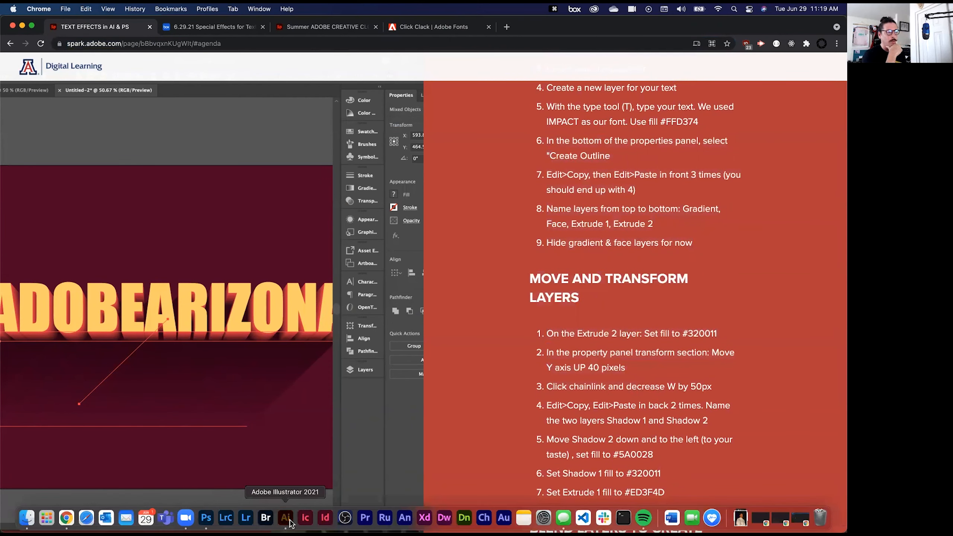
left_click(290, 523)
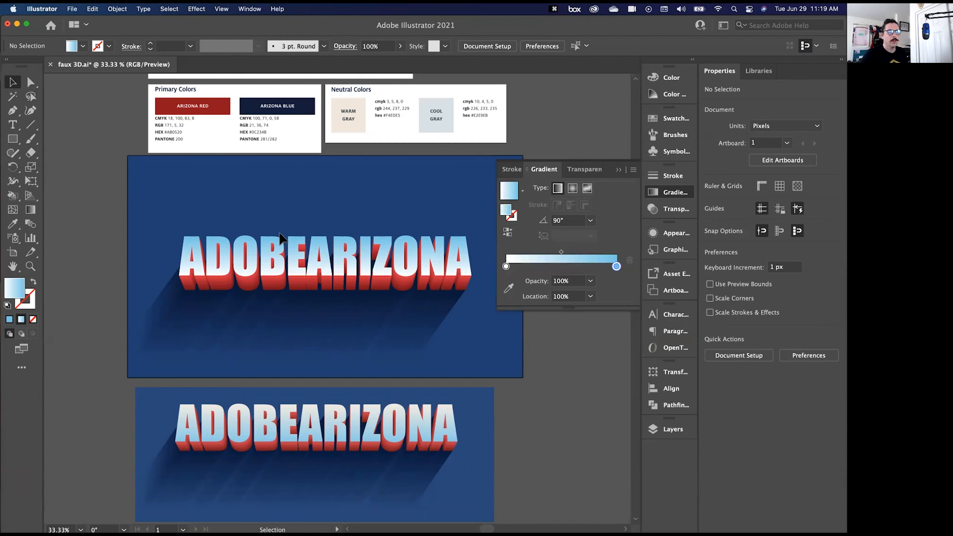
key("super+z")
key("super+z")
key("super+z")
key("super+z")
key("super+z")
key("super+z")
key("super+z")
key("super+z")
key("super+z")
key("super+z")
key("super+z")
key("super+z")
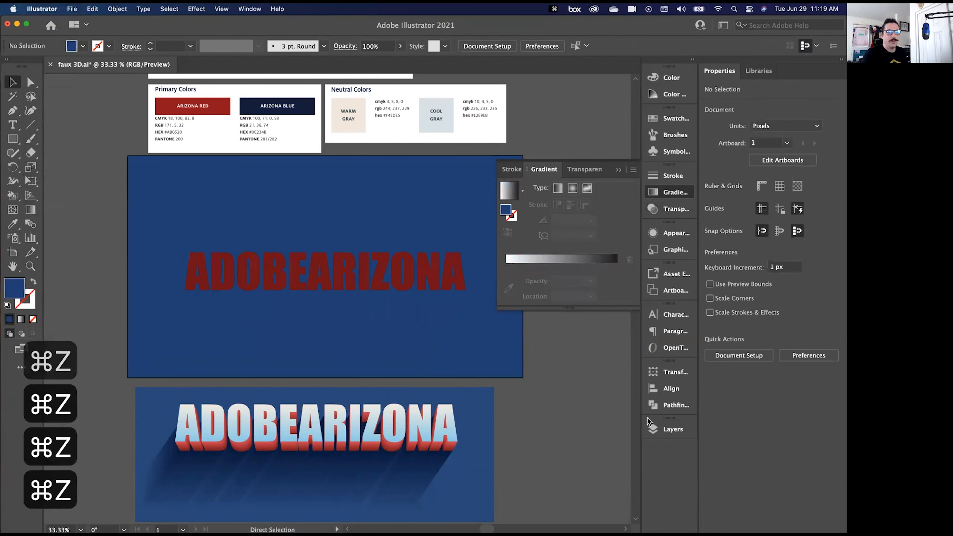
left_click(658, 429)
key("super+z")
key("super+z")
key("super+z")
key("super+z")
key("super+z")
key("super+z")
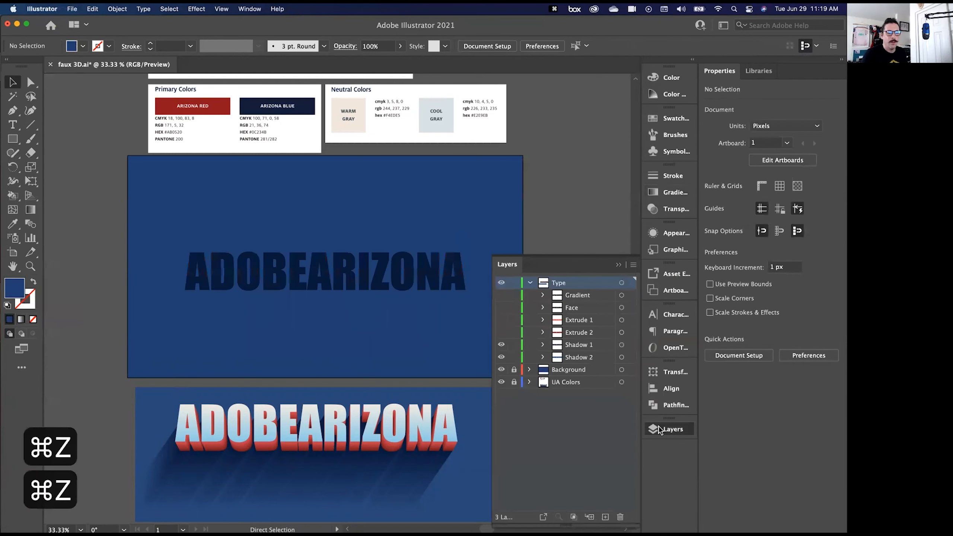
key("super+z")
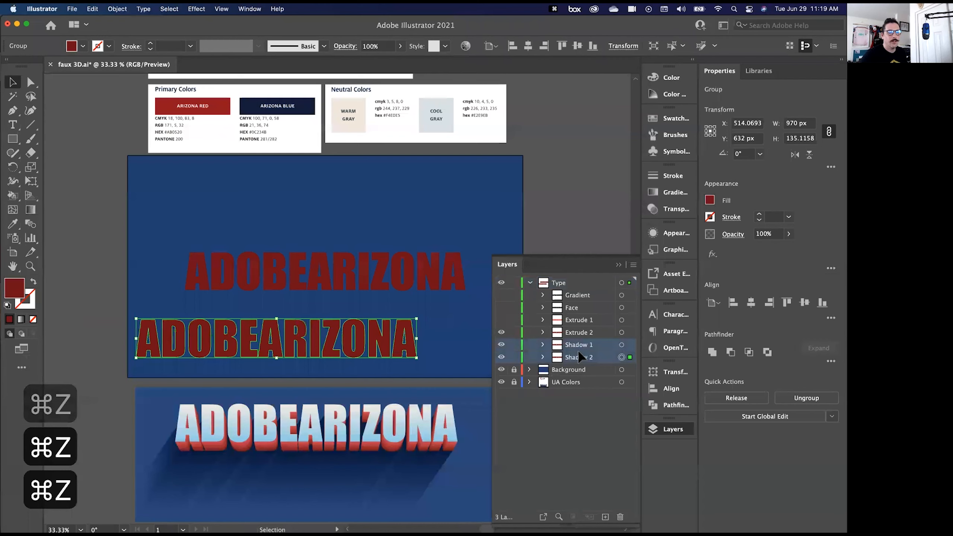
- Delete the Shadow 2 and Shadow 1 lettering copies from the Type layer
key("BackSpace")
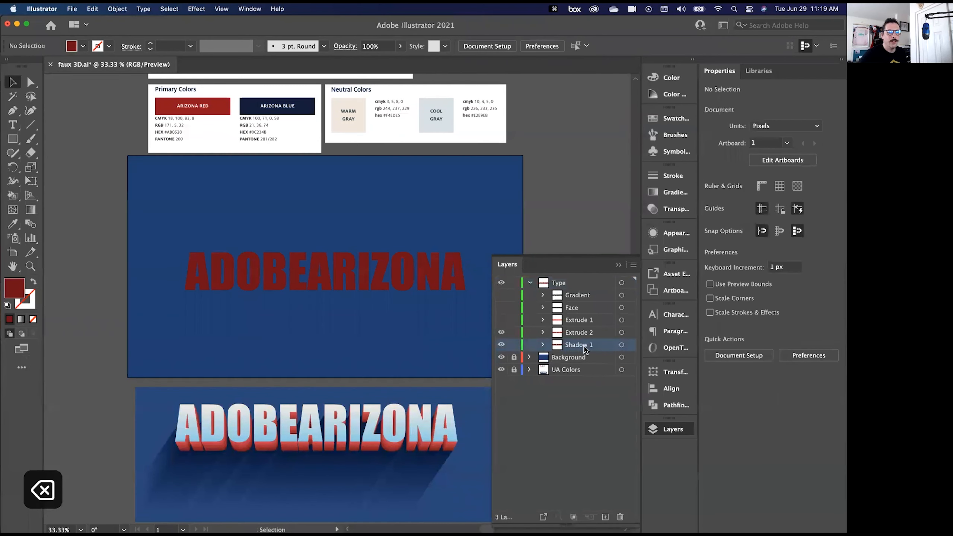
left_click(621, 344)
key("BackSpace")
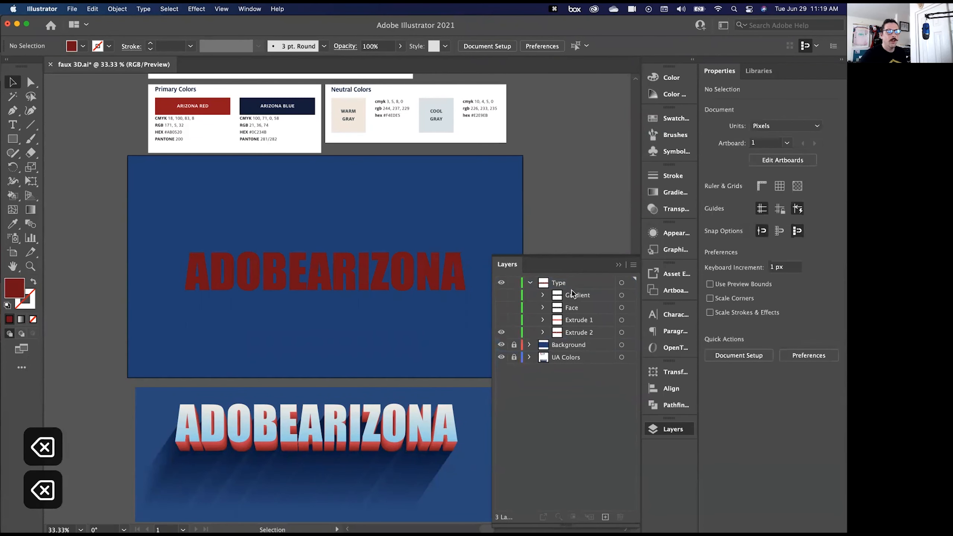
- Show the Extrude 1 lettering together with Extrude 2 and highlight the Extrude 2 group
left_click(501, 320)
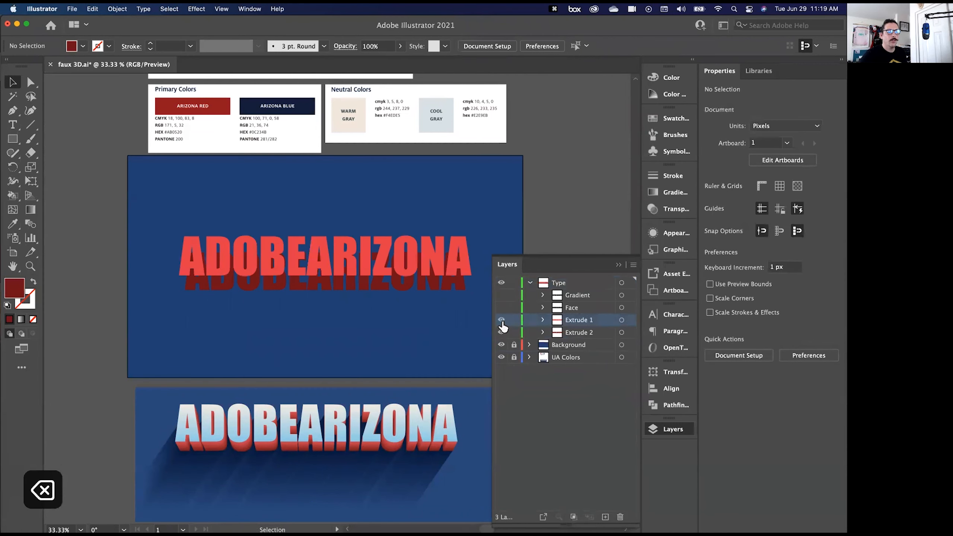
left_click(502, 332)
left_click(575, 333)
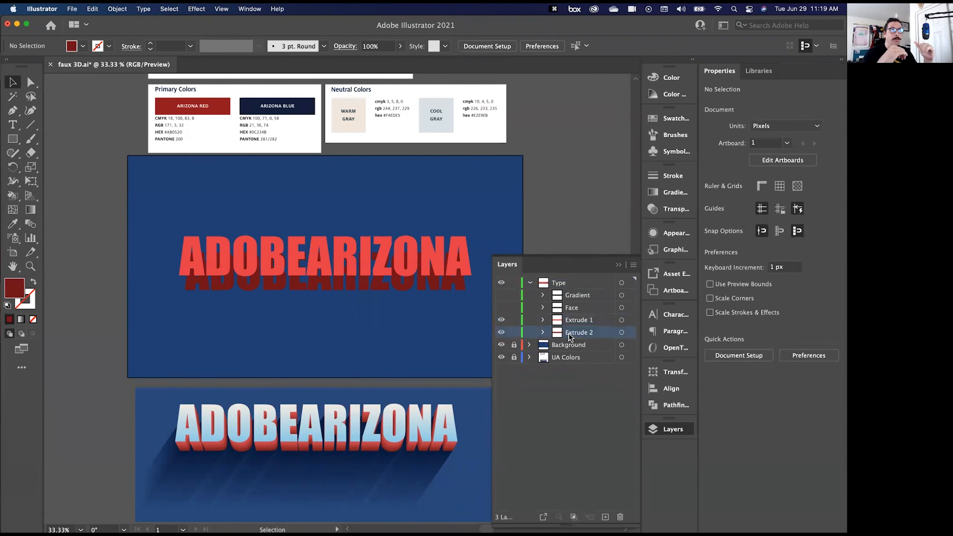
- Copy the Extrude 2 lettering and paste two copies in place directly behind it
left_click(628, 334)
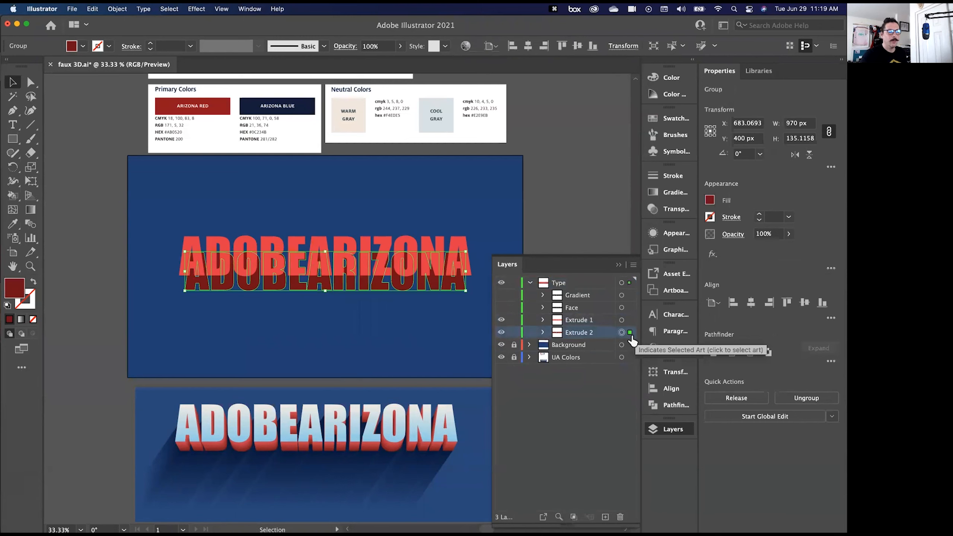
key("super+c")
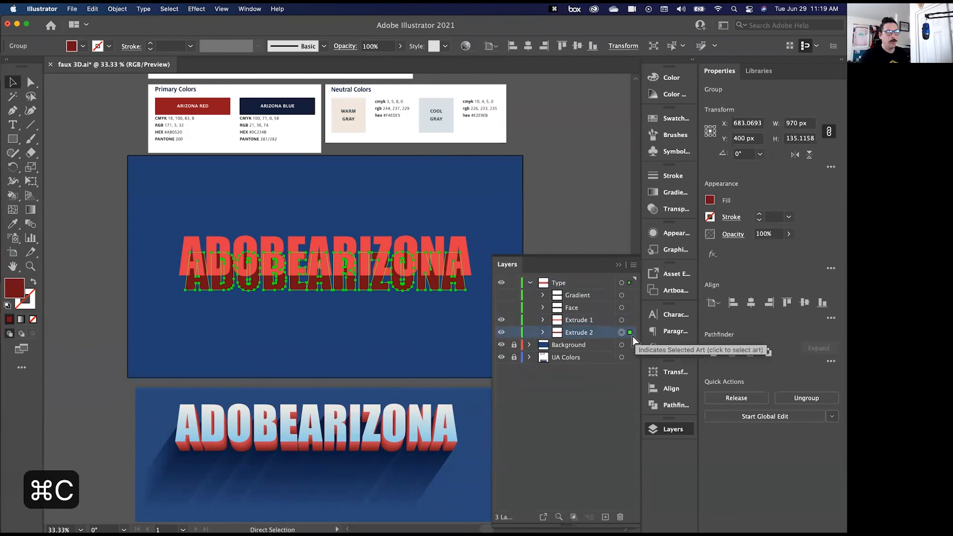
key("super+b")
key("super+b")
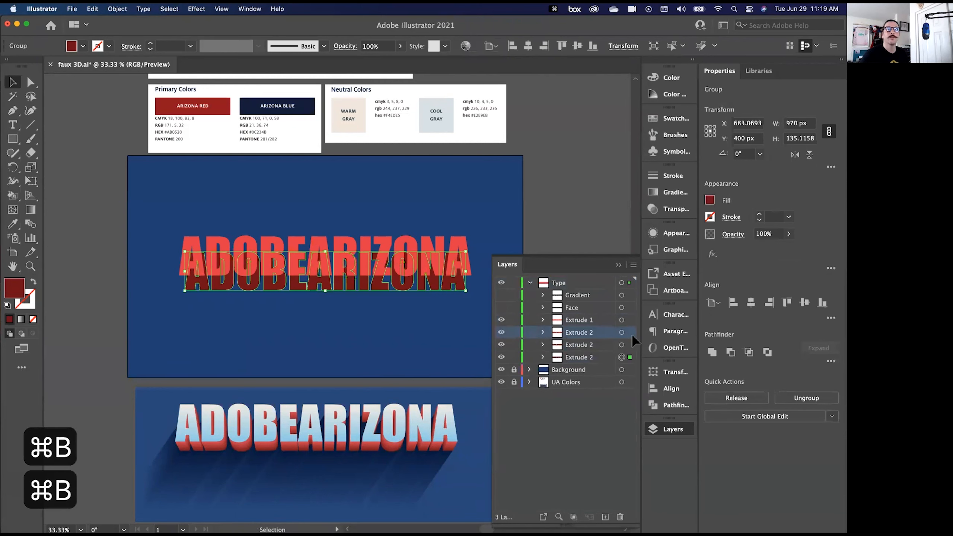
- Rename the two pasted Extrude 2 copies as Shadow 1 and, for the one beneath it, Shadow 2
double_click(587, 346)
type("Shadow 1")
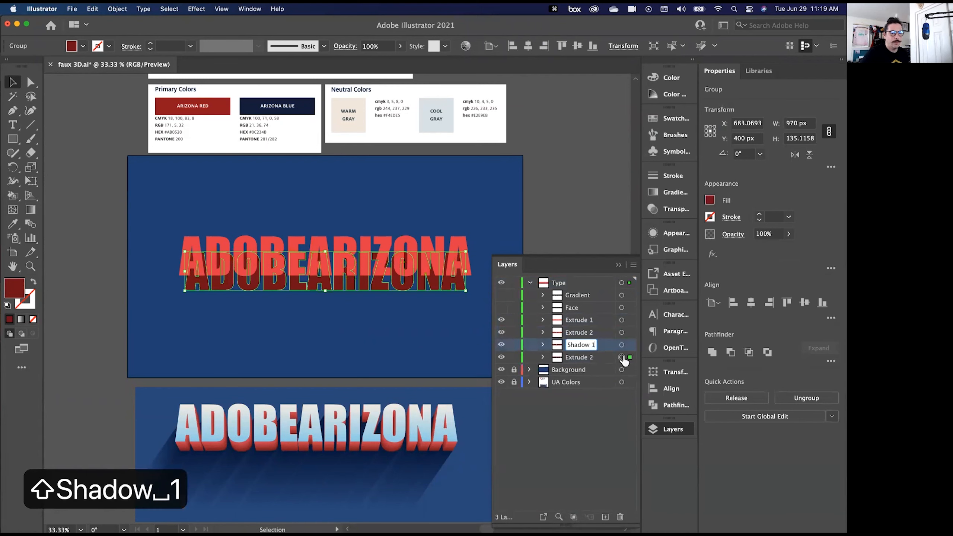
left_click(579, 357)
double_click(579, 357)
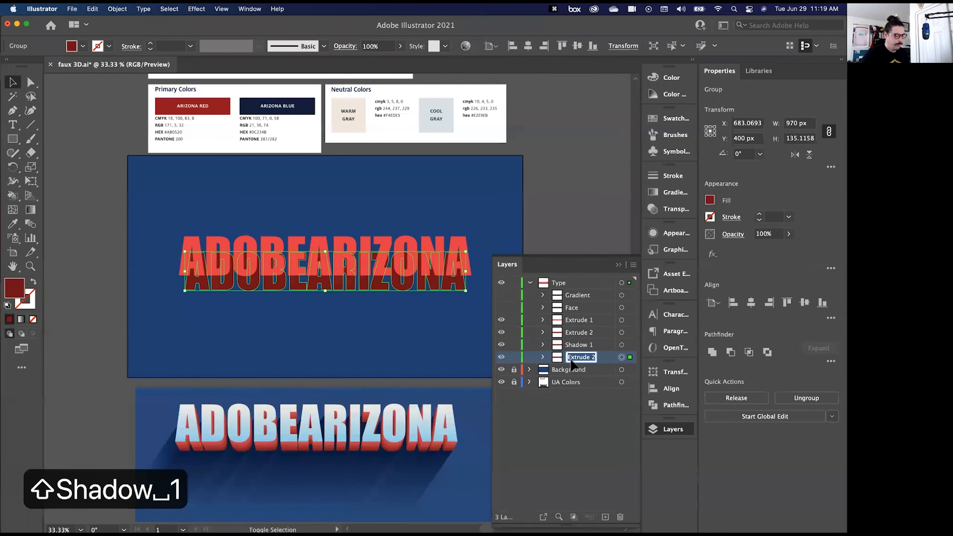
type("Shadow 2")
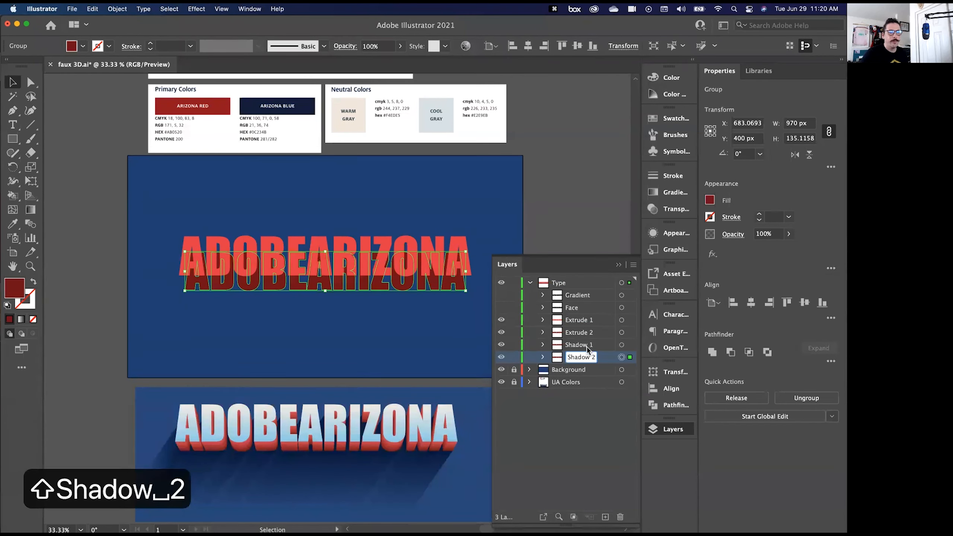
left_click(587, 347)
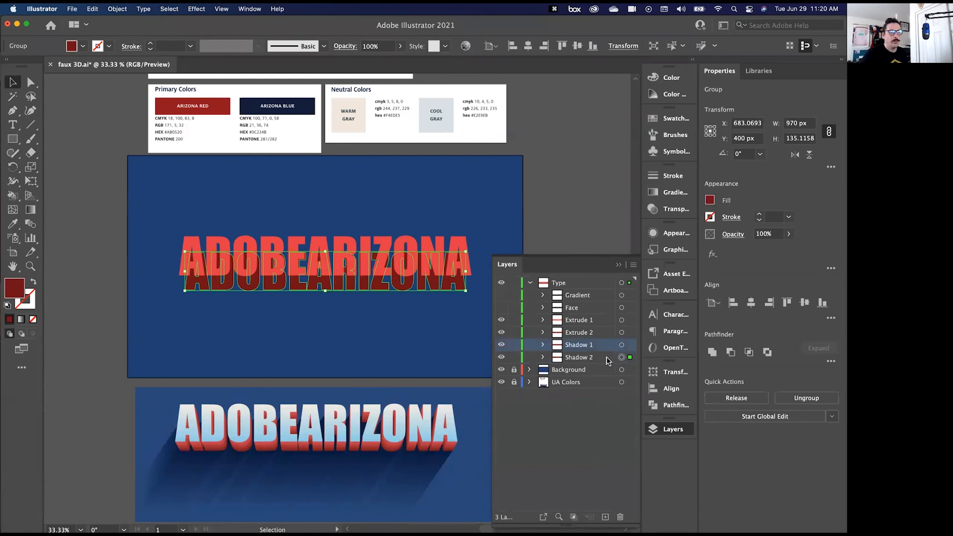
- Move the Shadow 2 lettering down and to the left, to about X 503 px and Y 640 px
left_click(586, 358)
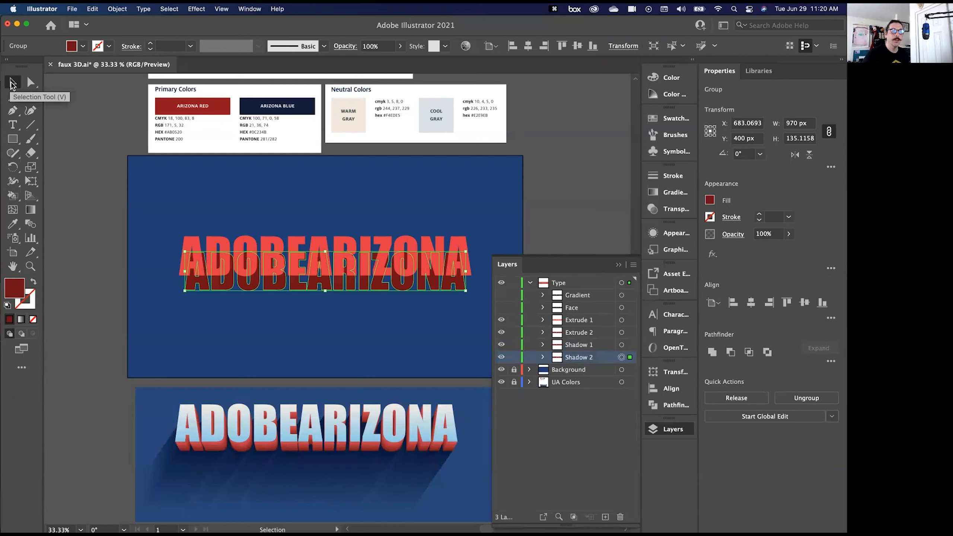
key("shift+Down")
key("shift+Down")
key("shift+Down")
key("shift+Down")
key("shift+Down")
key("shift+Down")
key("shift+Down")
key("shift+Down")
key("shift+Down")
key("shift+Down")
key("shift+Down")
key("shift+Down")
key("shift+Down")
key("shift+Down")
key("shift+Down")
key("shift+Down")
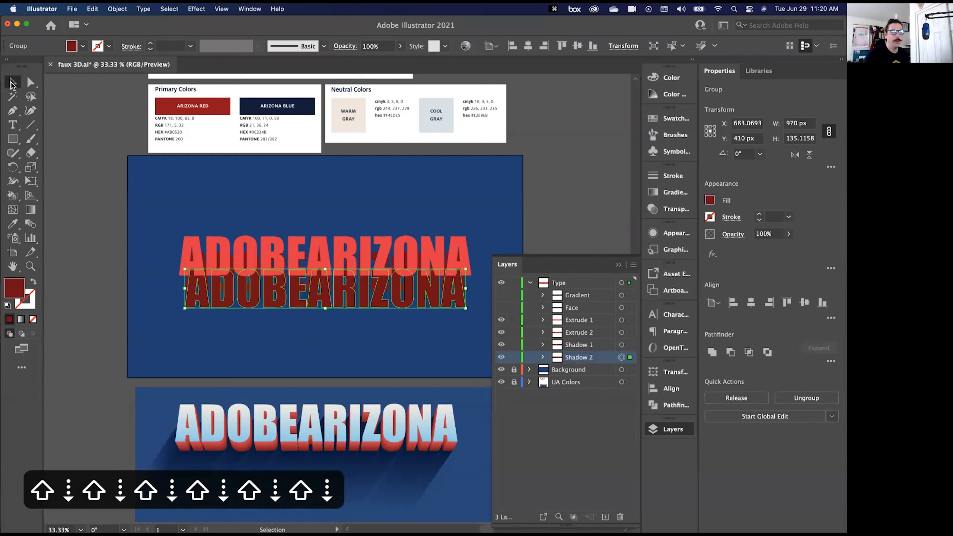
key("shift+Left")
key("shift+Left")
key("shift+Left")
key("shift+Left")
key("shift+Left")
key("shift+Left")
key("shift+Left")
key("shift+Left")
key("shift+Left")
key("shift+Left")
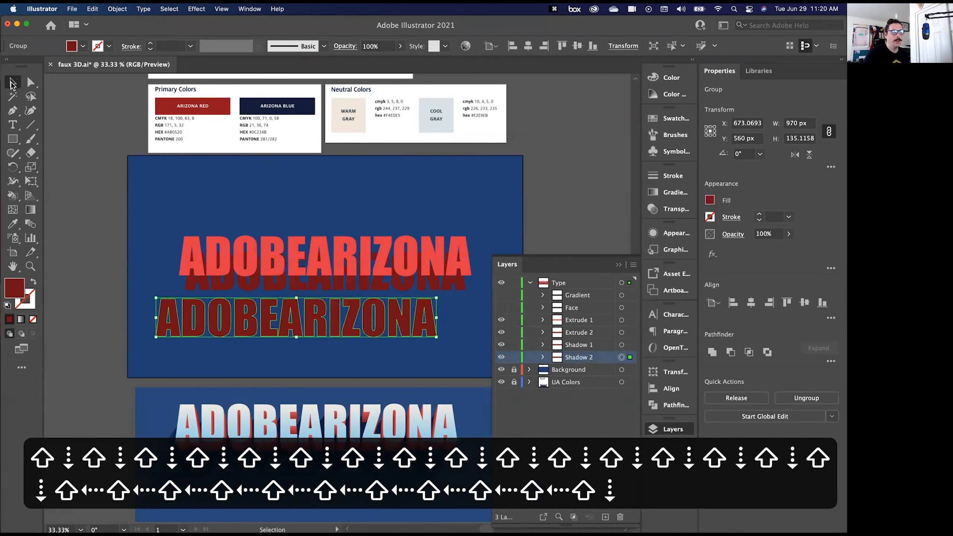
key("shift+Down")
key("shift+Down")
key("shift+Down")
key("shift+Down")
key("shift+Down")
key("shift+Down")
key("shift+Down")
key("shift+Left")
key("shift+Left")
key("shift+Left")
key("shift+Left")
key("shift+Down")
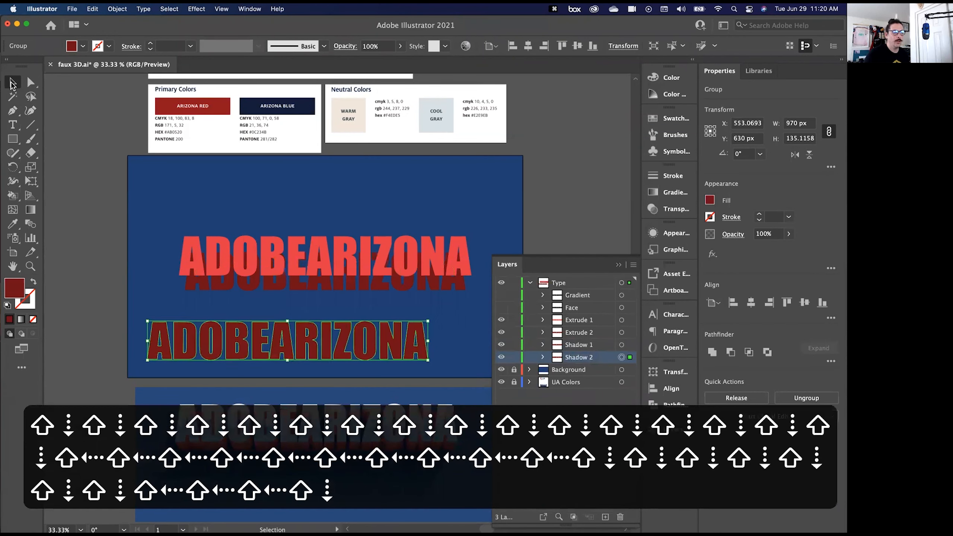
key("shift+Left")
key("shift+Left")
key("shift+Left")
key("shift+Left")
key("shift+Left")
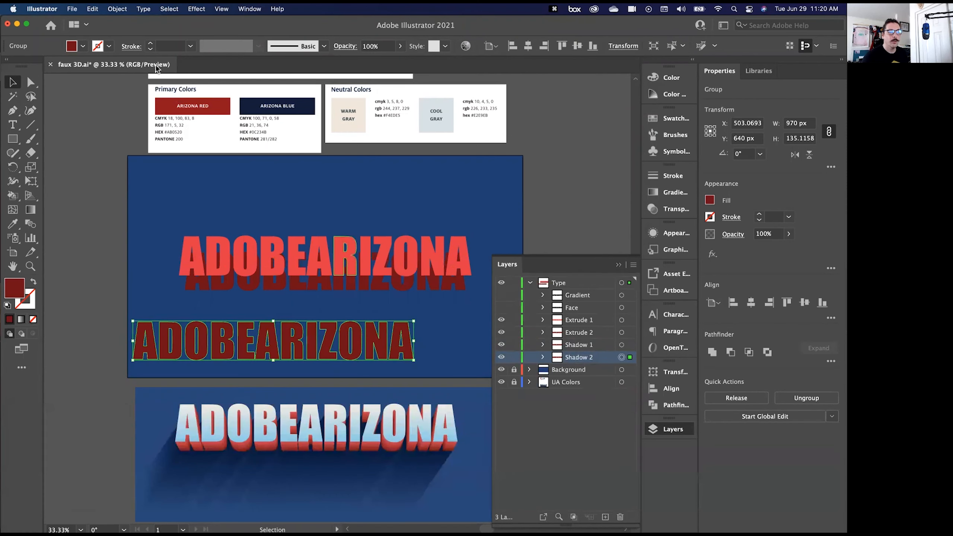
- Recolour Shadow 2 by sampling the Azurite swatch and Shadow 1 by sampling the Midnight swatch
scroll(151, 227, "up", 2)
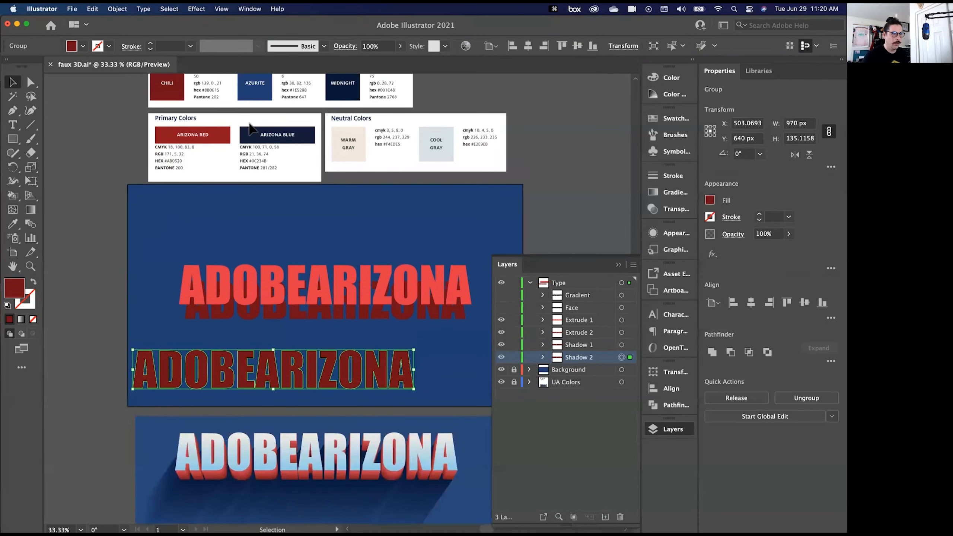
left_click(12, 224)
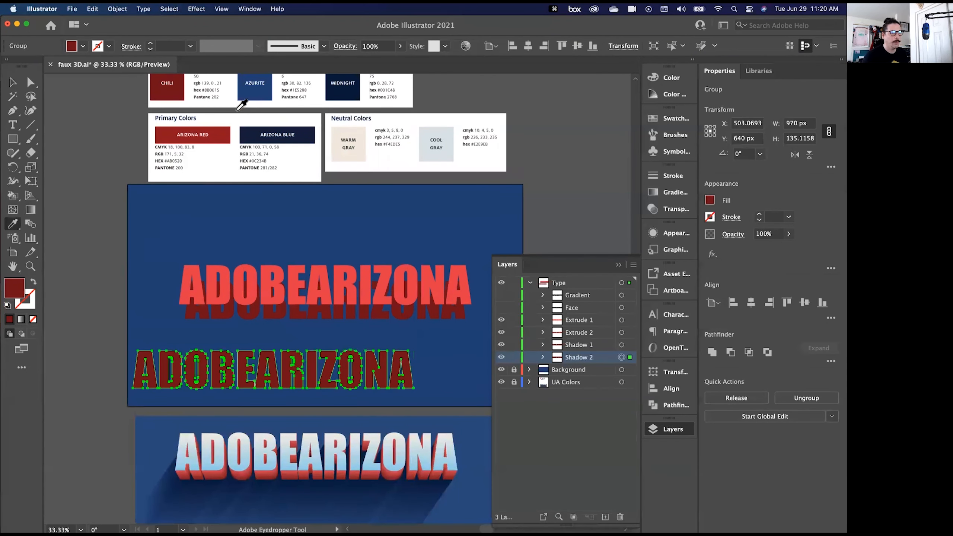
left_click(248, 88)
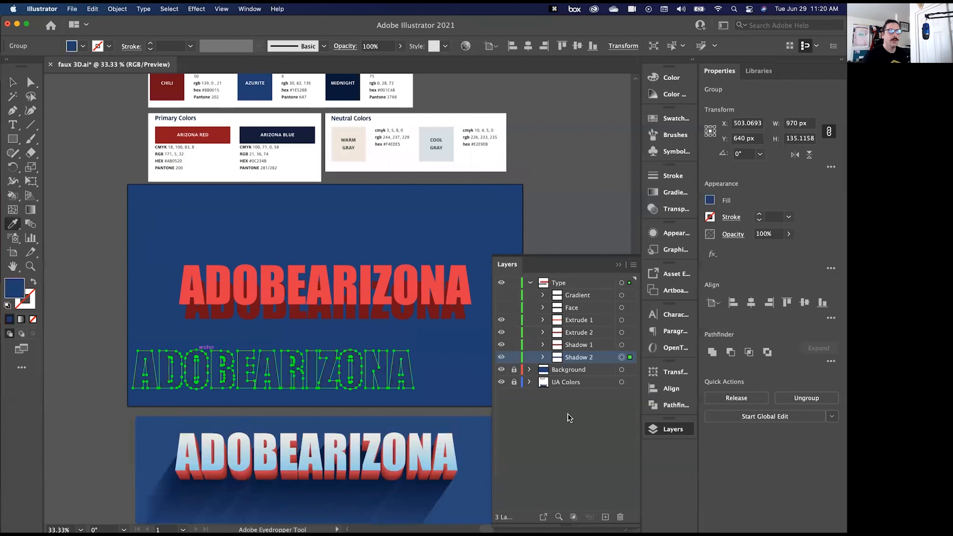
left_click(630, 345)
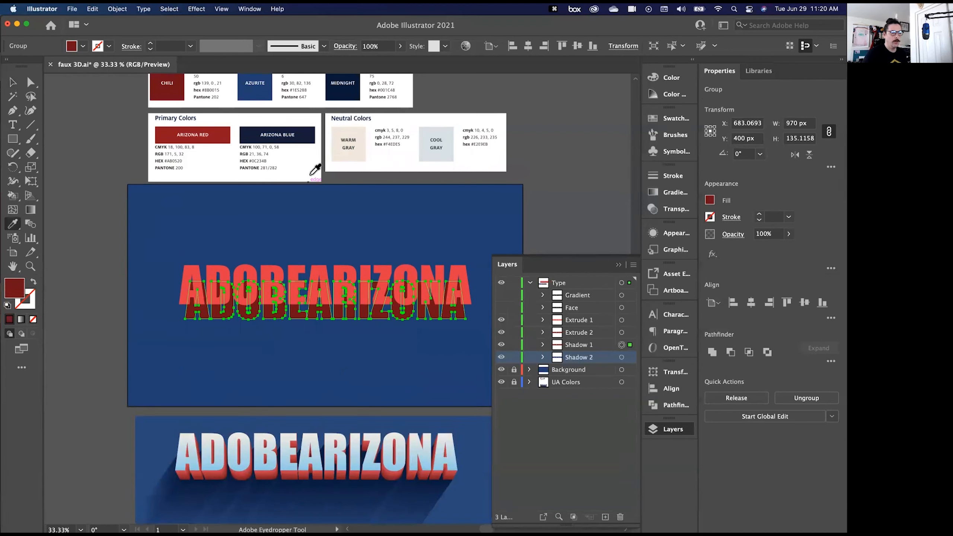
key("i")
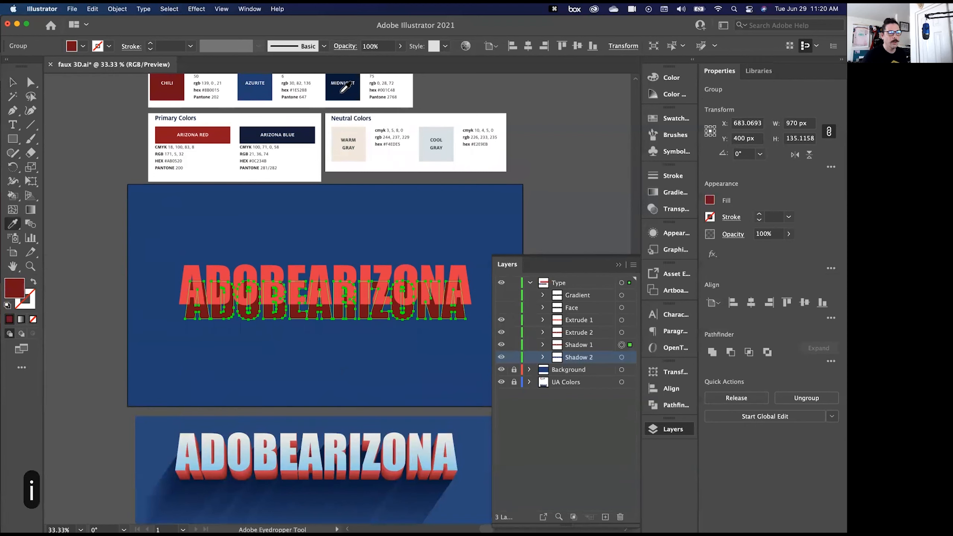
left_click(341, 90)
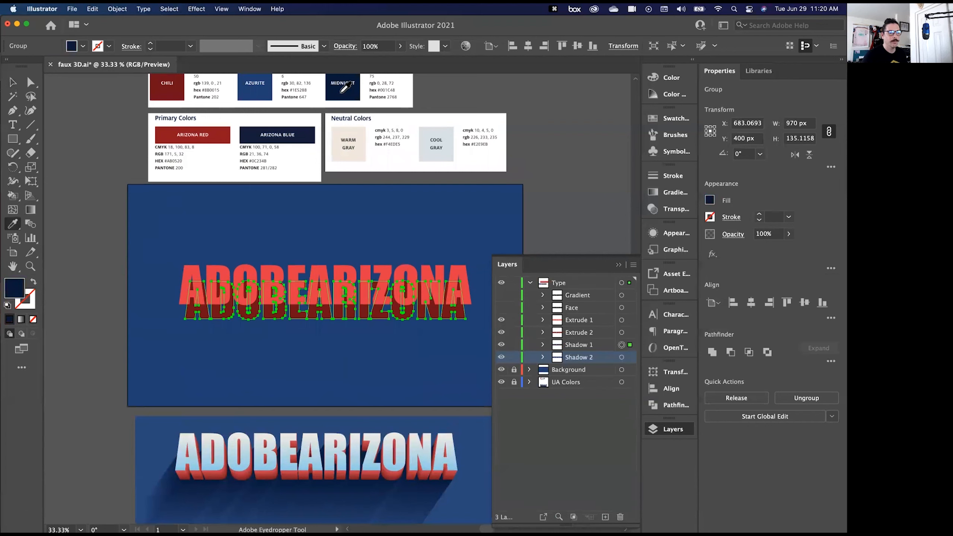
- Hide Extrude 1 and Extrude 2, and blend Shadow 1 with Shadow 2 using Specified Steps spacing
left_click(502, 331)
left_click(501, 320)
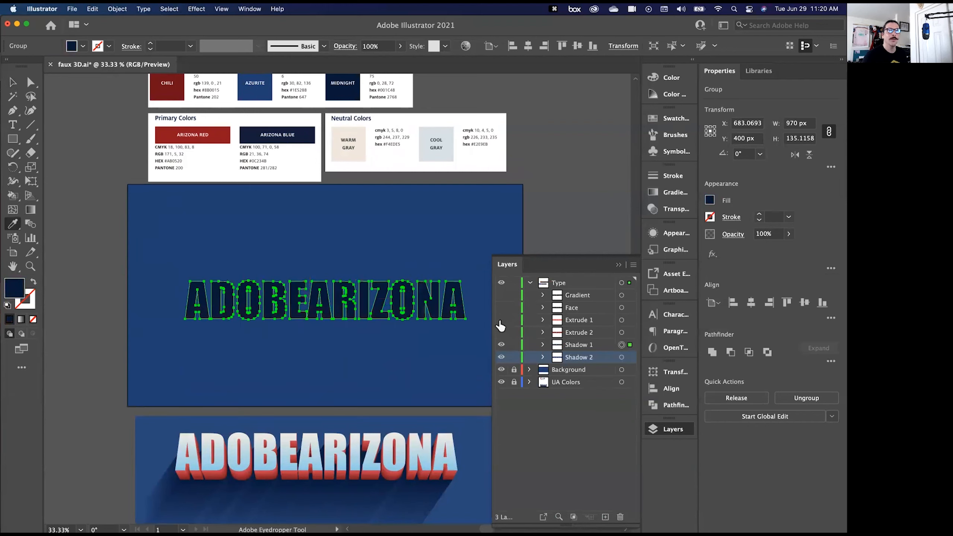
left_click(630, 356, "shift")
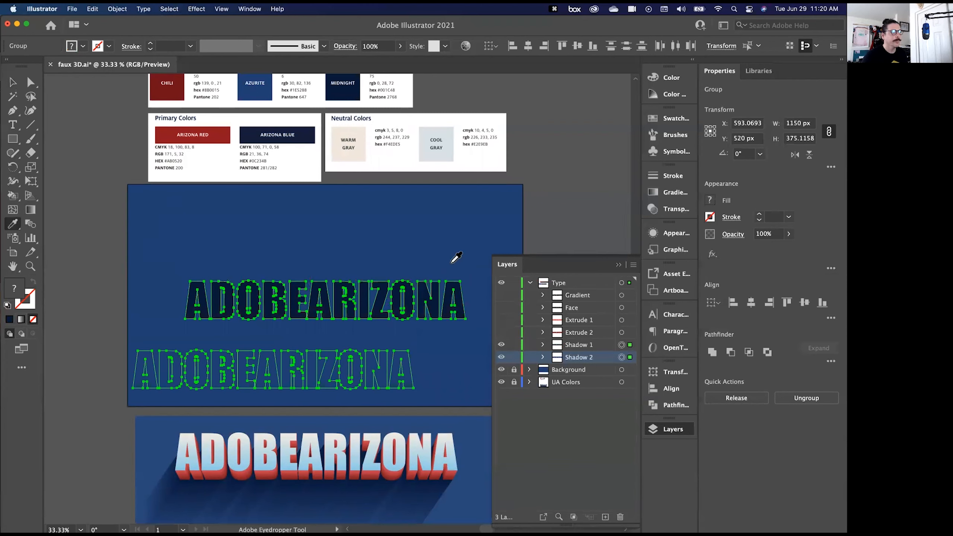
left_click(117, 10)
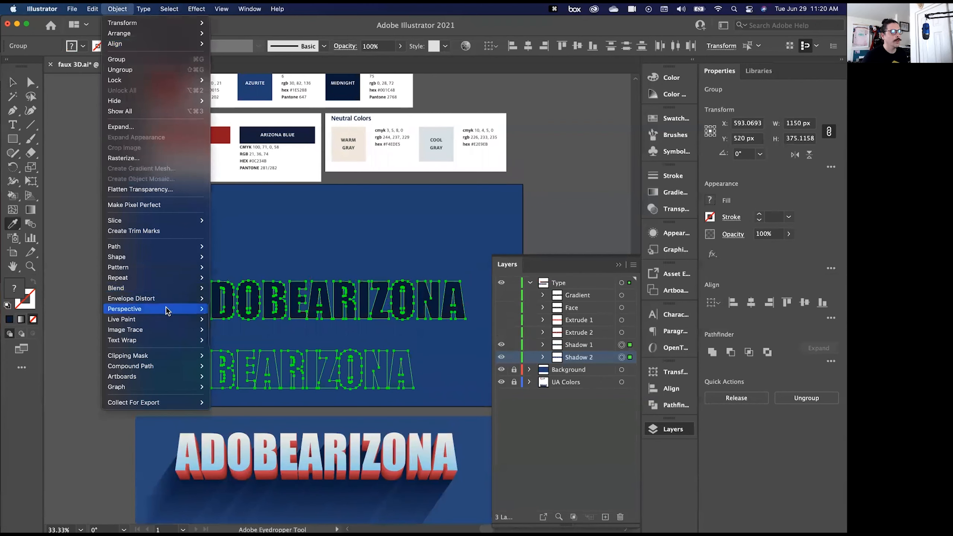
mouse_move(161, 287)
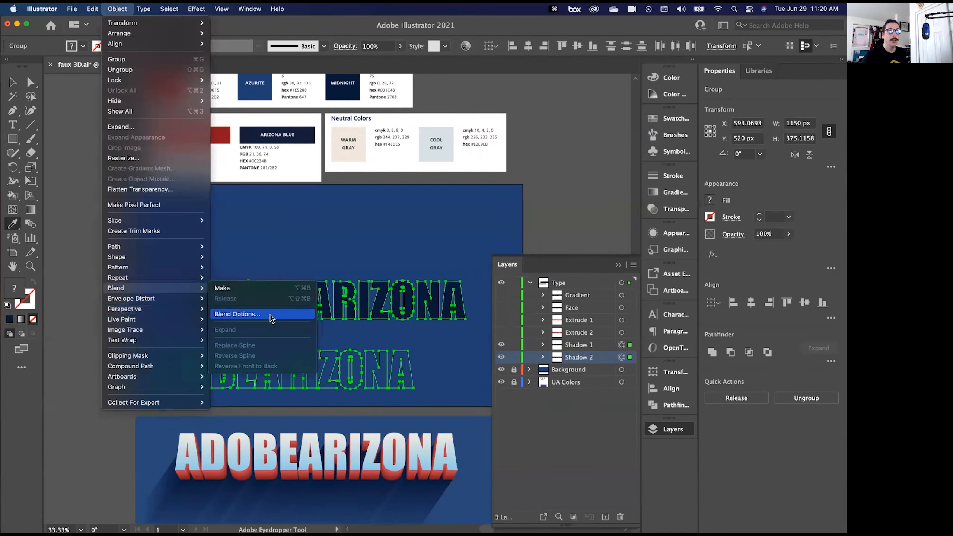
left_click(287, 317)
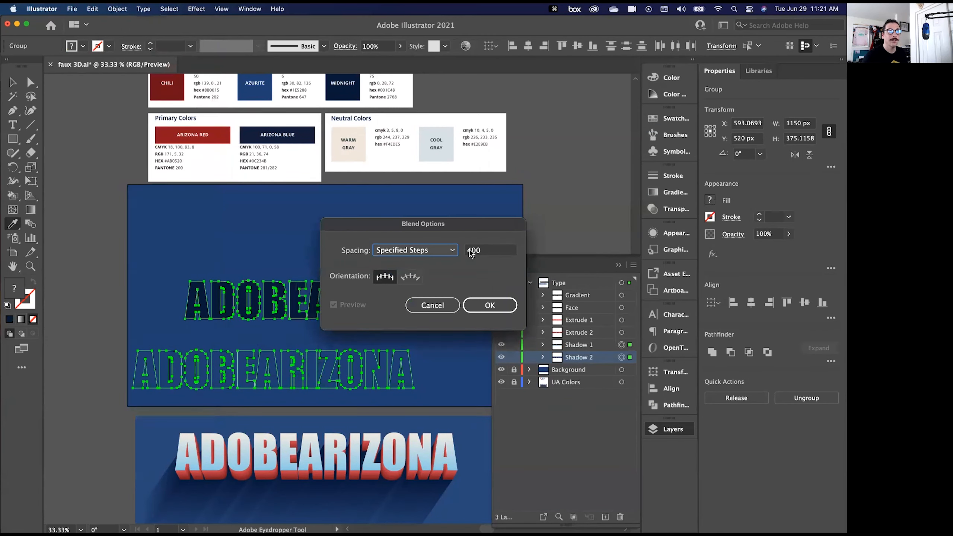
left_click(487, 304)
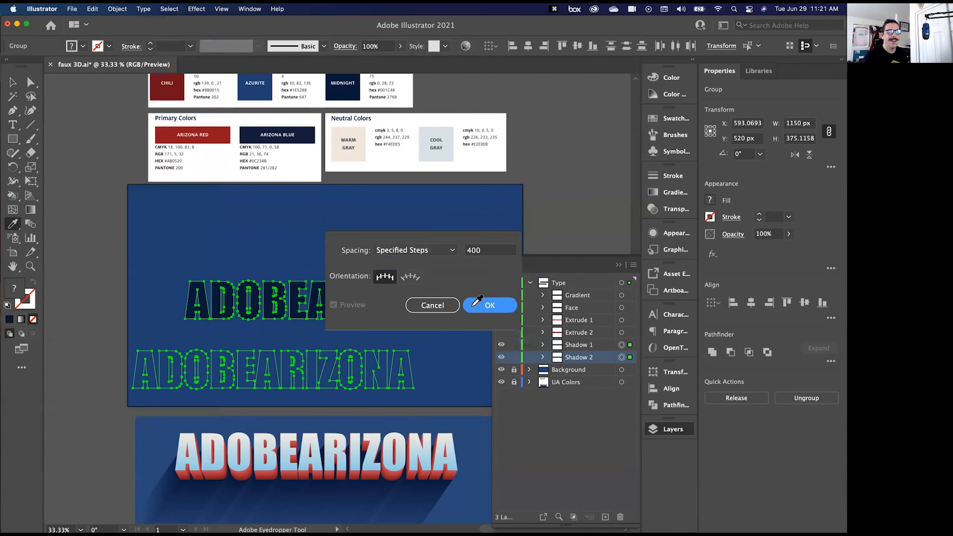
left_click(115, 9)
mouse_move(178, 288)
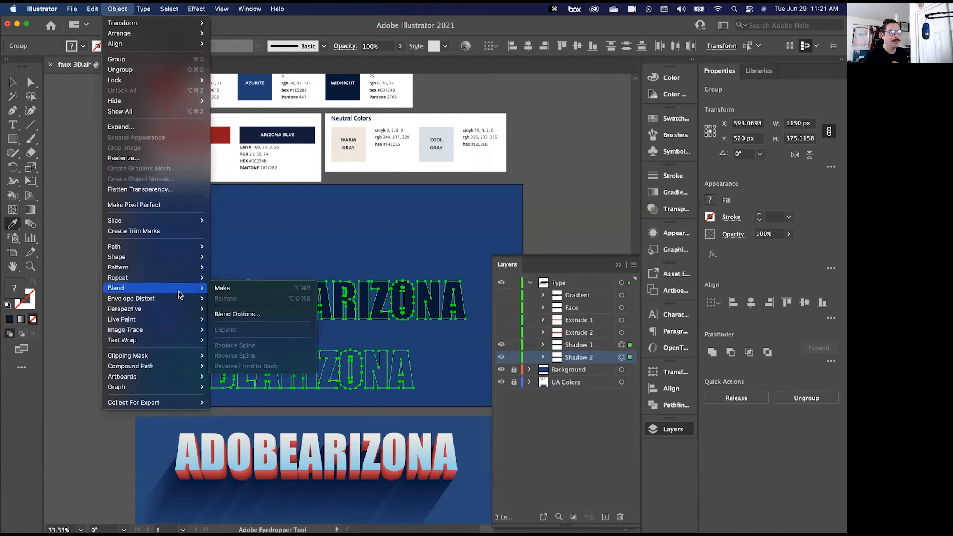
left_click(236, 293)
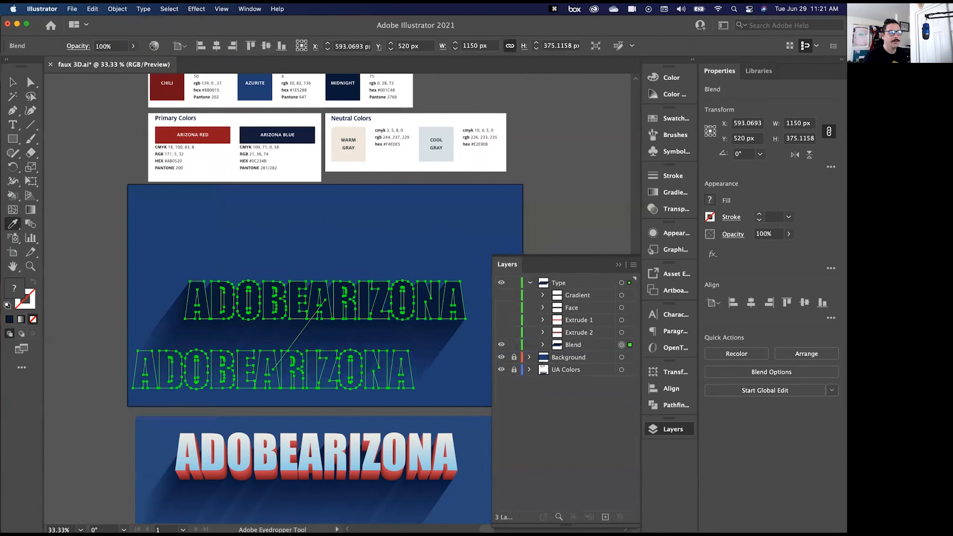
left_click(13, 82)
left_click(52, 398)
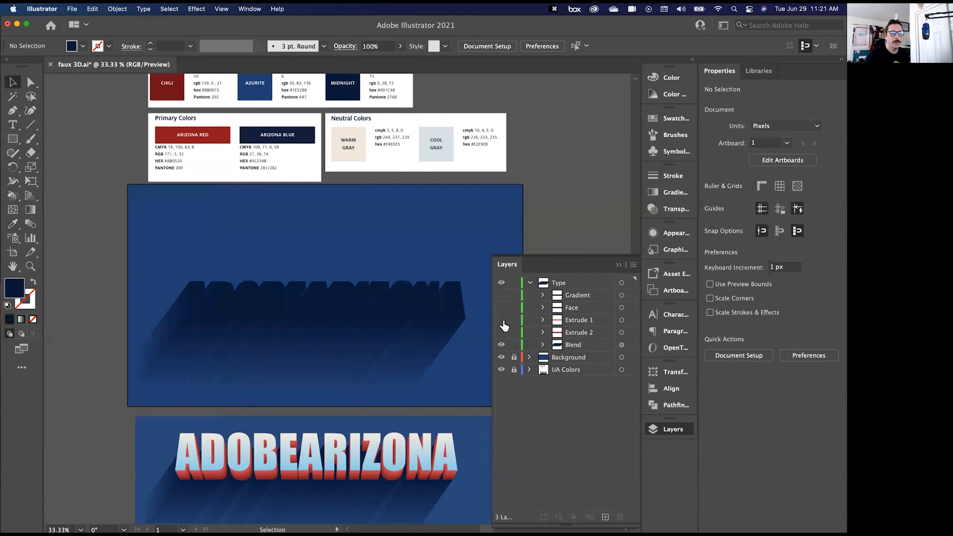
- Show Extrude 1 and Extrude 2 again and blend the two into the red extruded lettering
left_click_drag(502, 319, 502, 332)
left_click(622, 320)
left_click(622, 332, "shift")
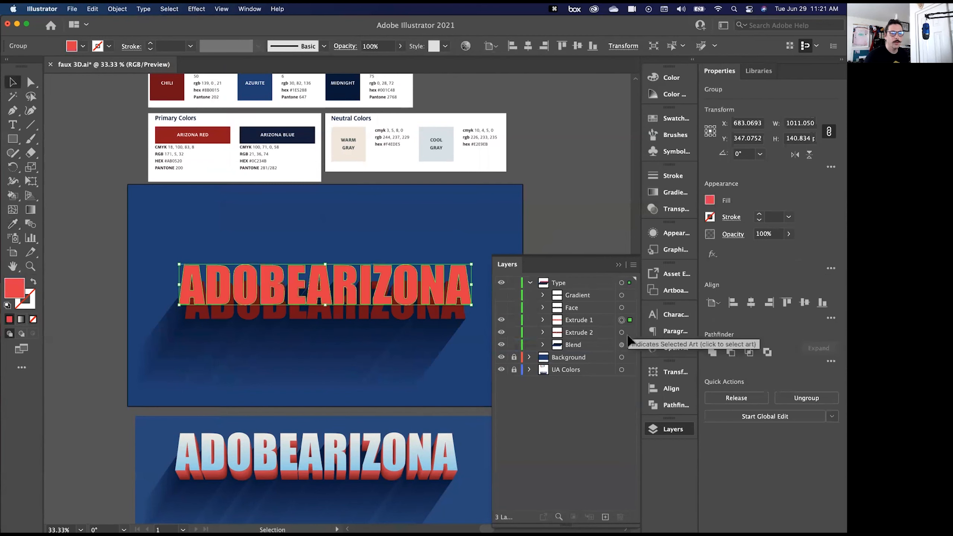
left_click(117, 9)
mouse_move(162, 288)
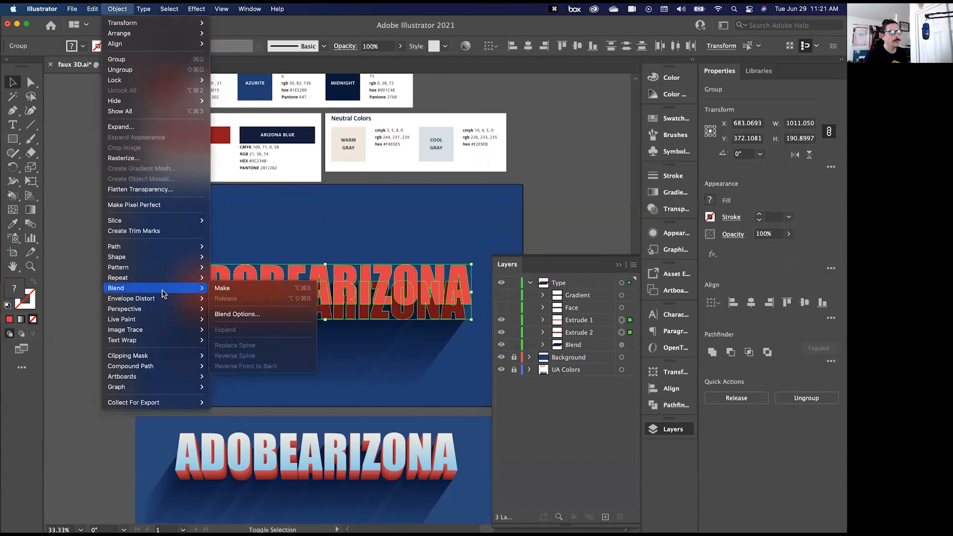
left_click(233, 288)
left_click(76, 188)
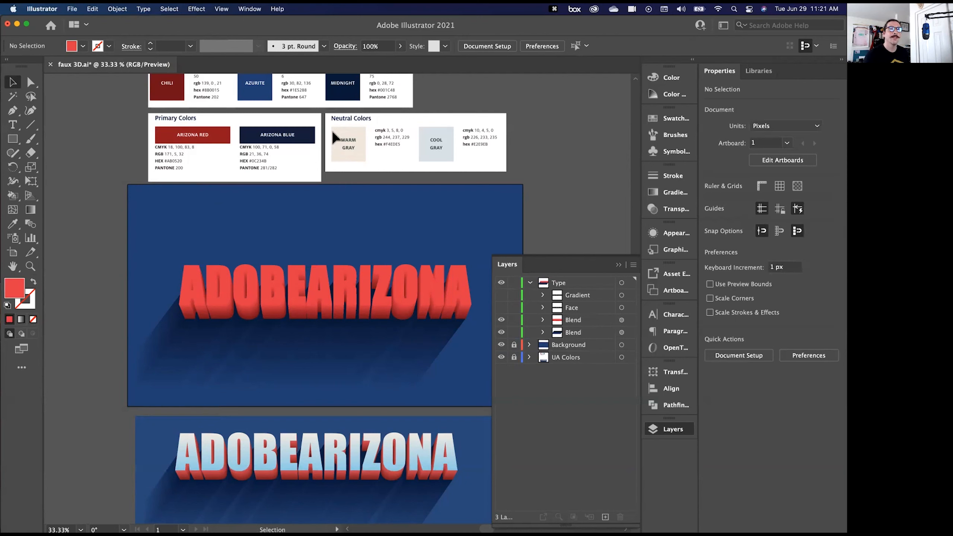
- Switch to Photoshop and create a document from the Default Photoshop Size photo preset, 7 x 5 in at 300 ppi
mouse_move(242, 528)
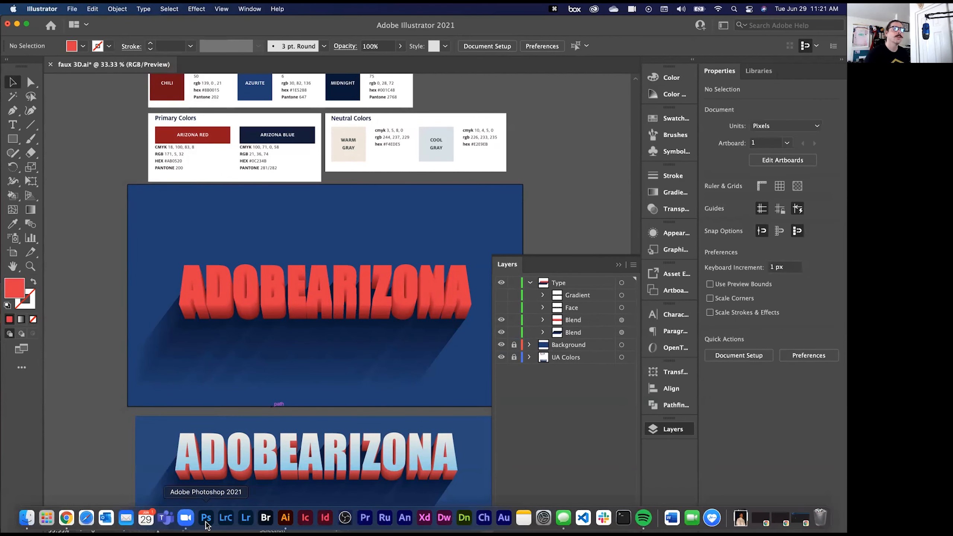
left_click(206, 525)
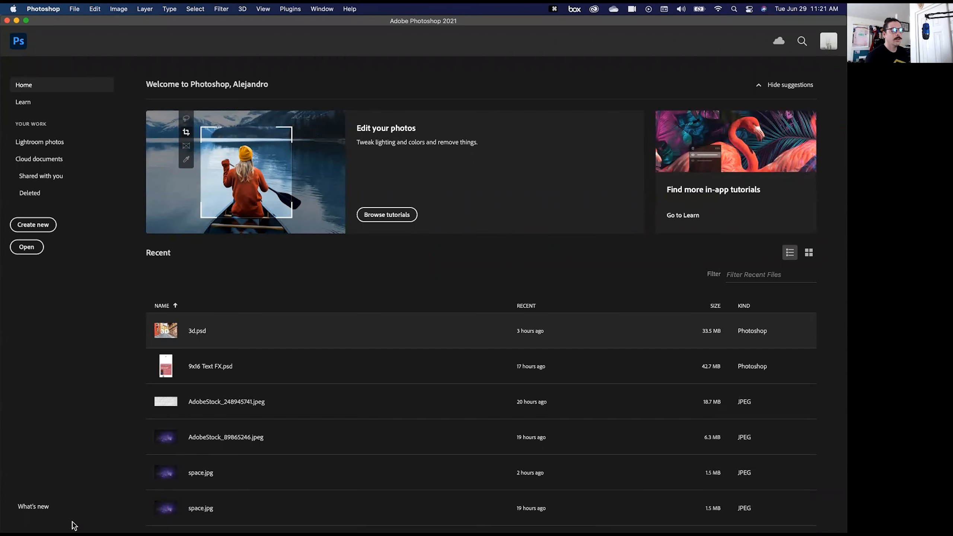
mouse_move(74, 526)
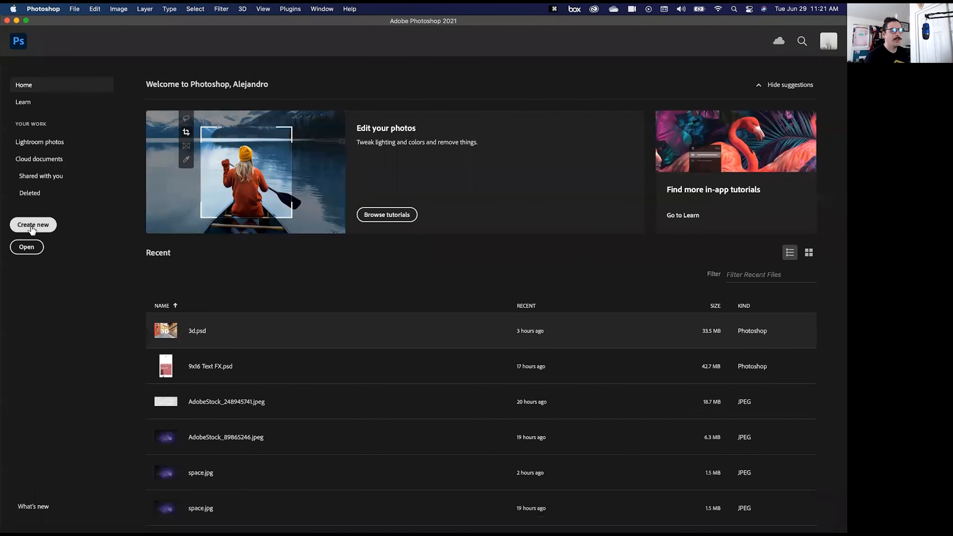
left_click(54, 224)
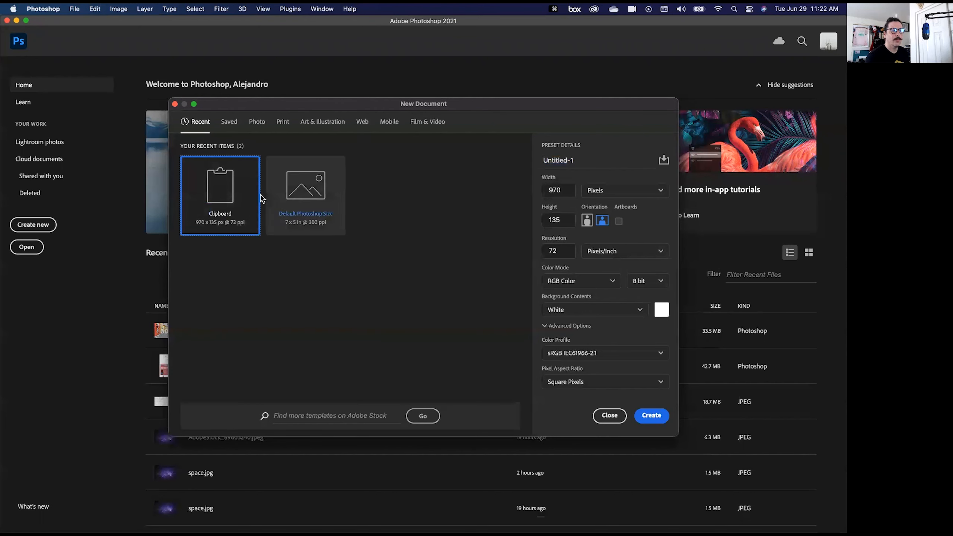
left_click(259, 124)
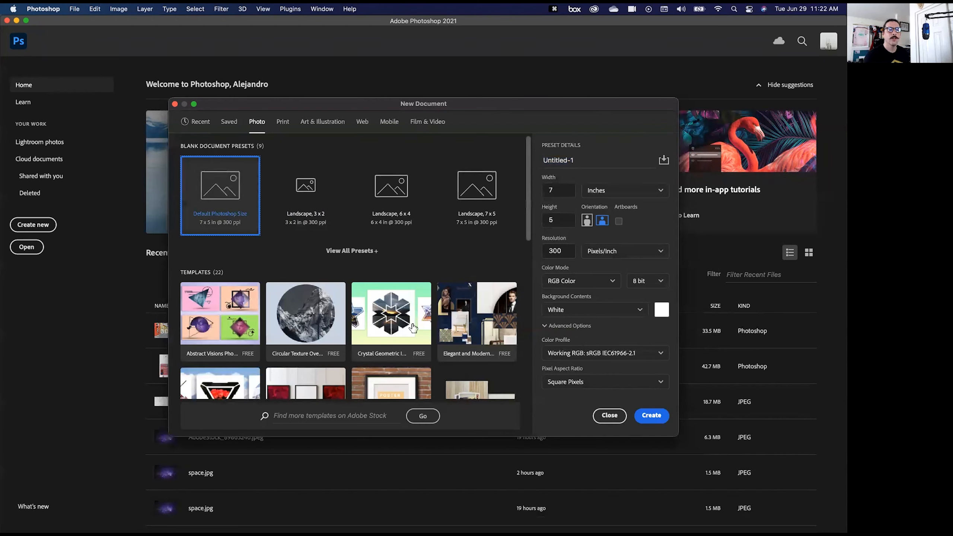
left_click(651, 416)
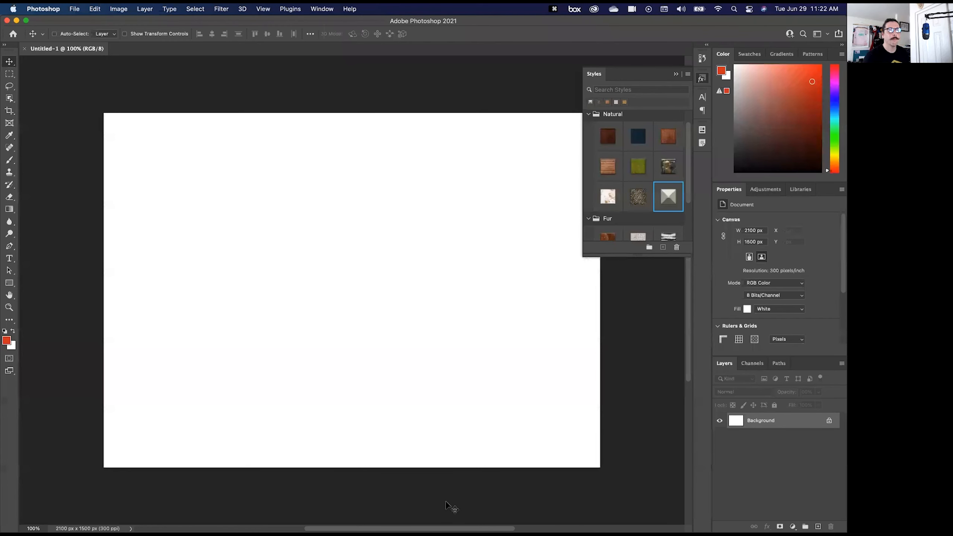
- Collapse the open Styles panel and reset the Essentials workspace to its default layout
left_click(700, 78)
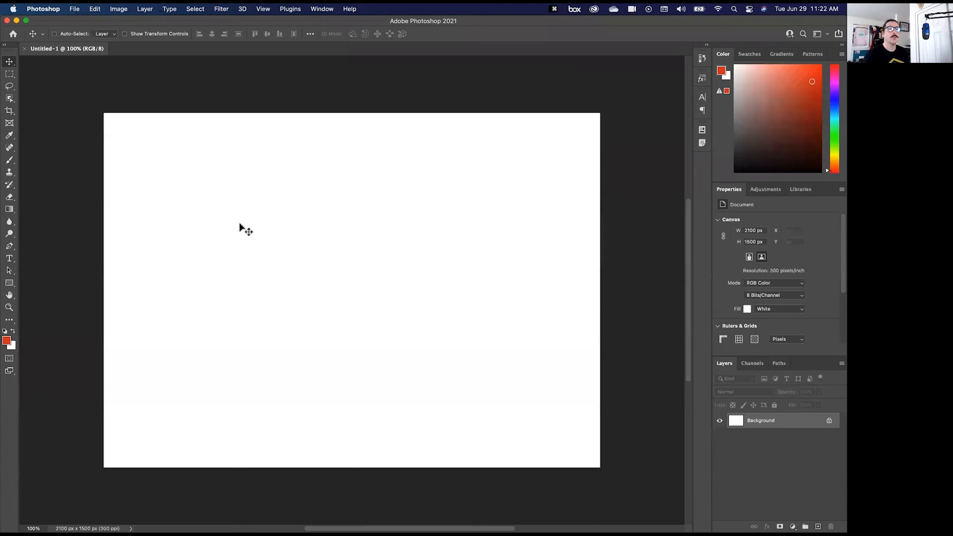
left_click(321, 9)
mouse_move(354, 32)
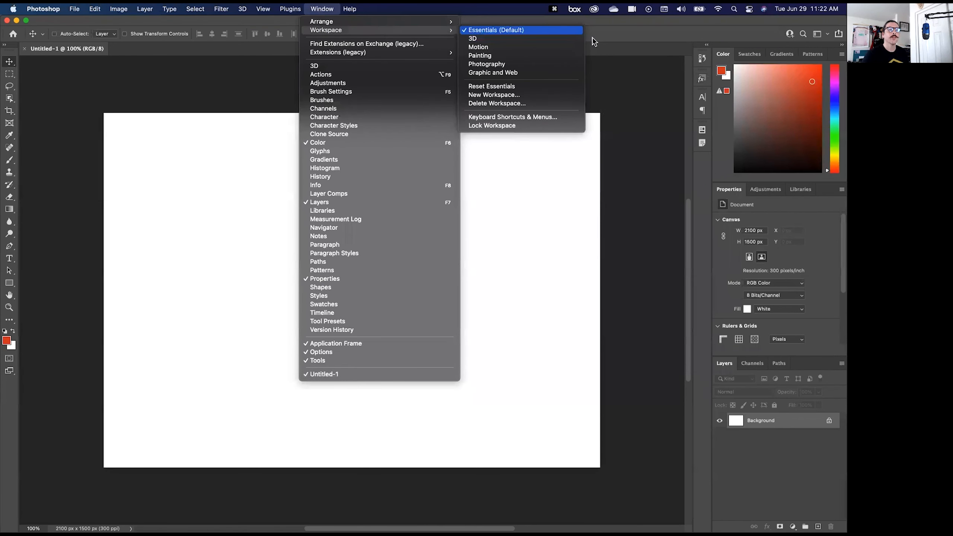
left_click(501, 87)
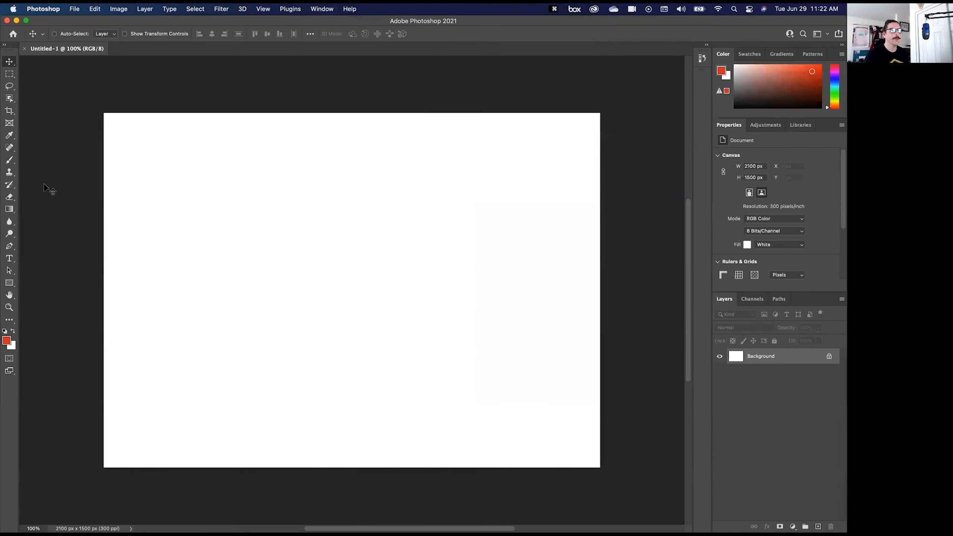
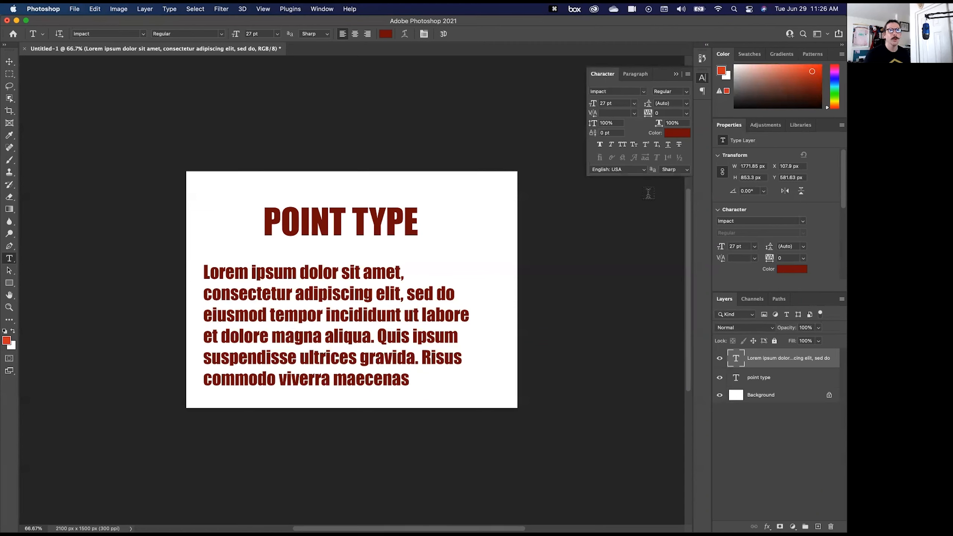
- Try the Fish warp style on the POINT TYPE heading, then discard the warp
left_click(765, 380)
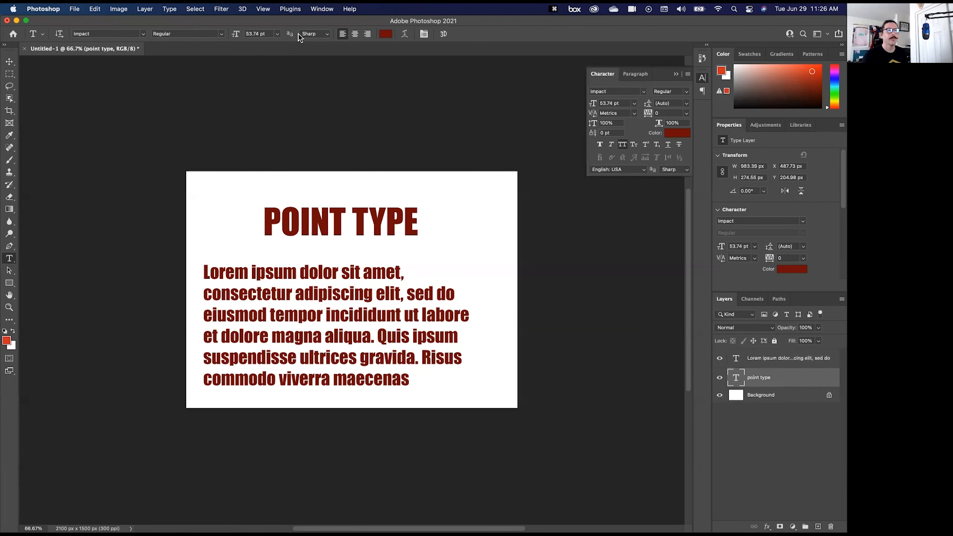
left_click(404, 33)
left_click(599, 135)
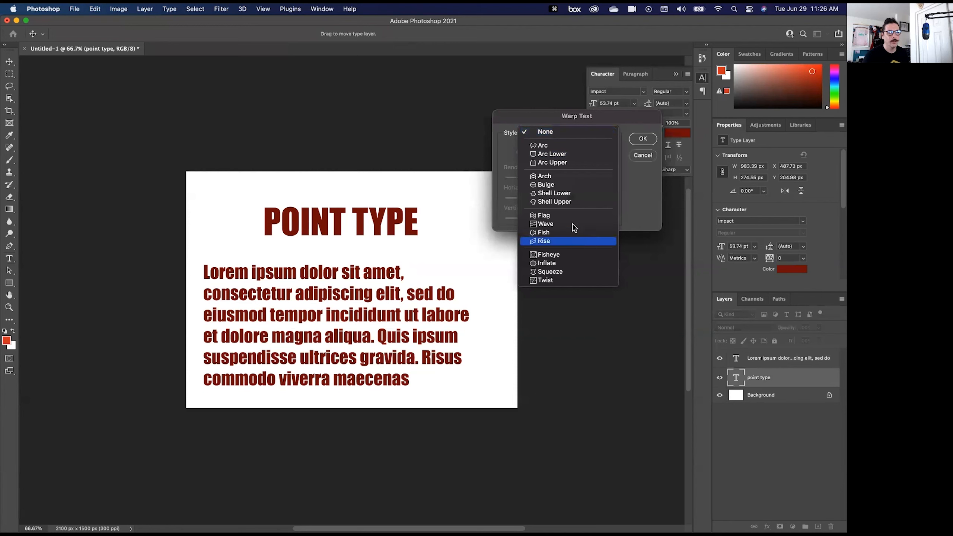
left_click(563, 232)
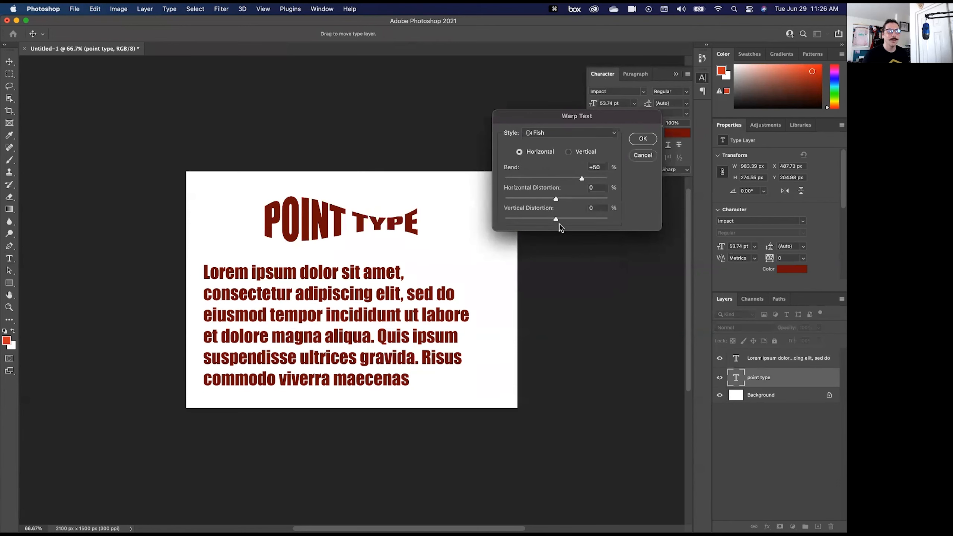
left_click(642, 155)
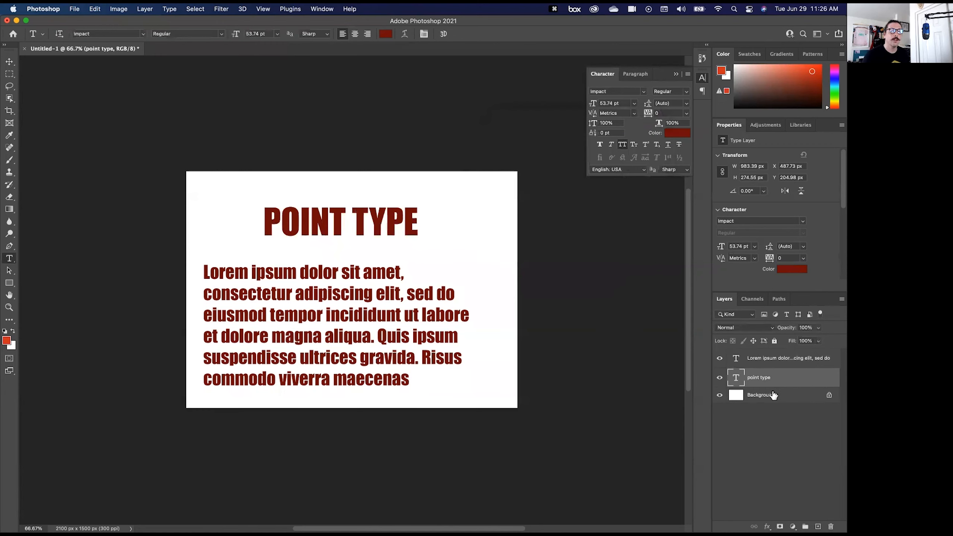
- Delete the point type layer and the Lorem ipsum paragraph layer, leaving only the Background
key("BackSpace")
left_click(766, 362)
key("BackSpace")
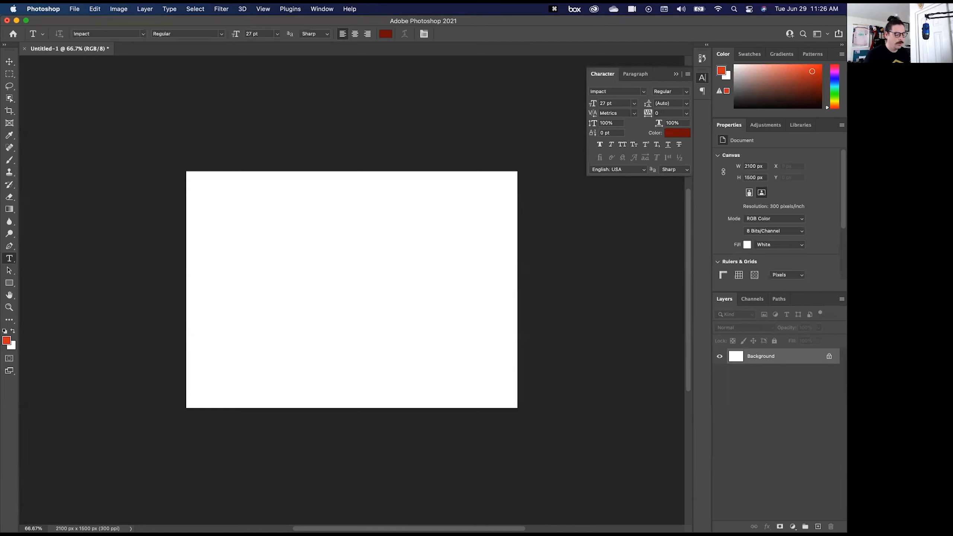
- Add a new point type layer reading "Styles" on the blank canvas
key("t")
left_click(238, 298)
left_click(7, 319)
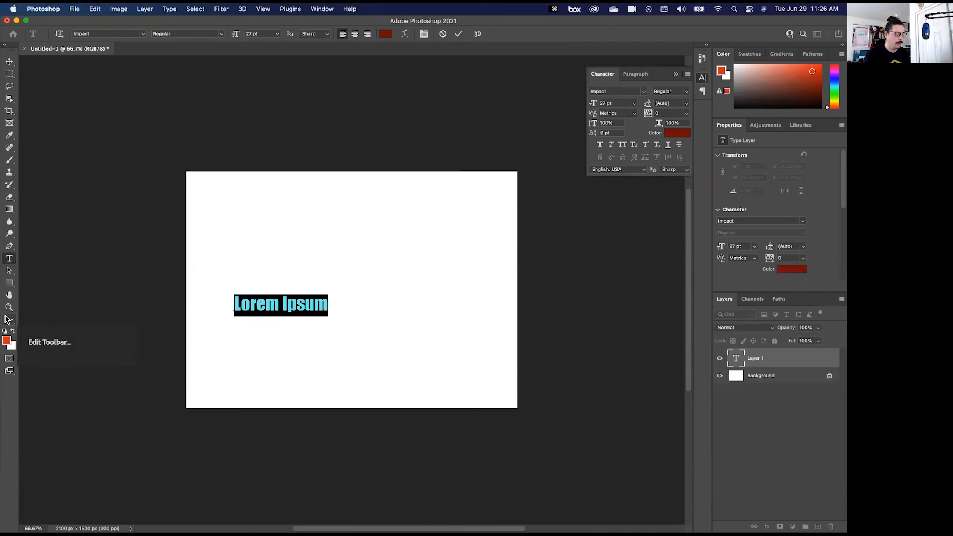
type("Styles")
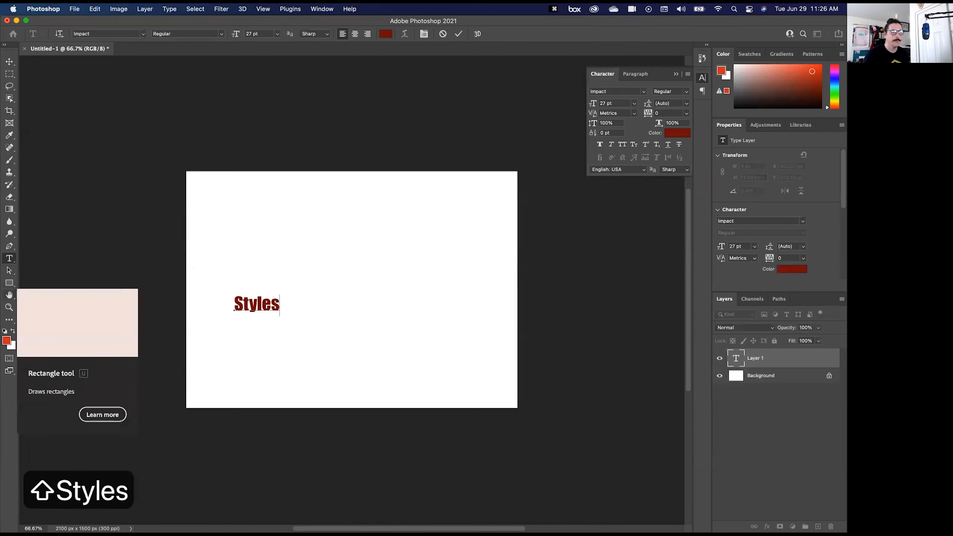
- Enlarge the Styles text to 175 pt, centre it roughly on the canvas and commit the edit
left_click_drag(311, 311, 234, 310)
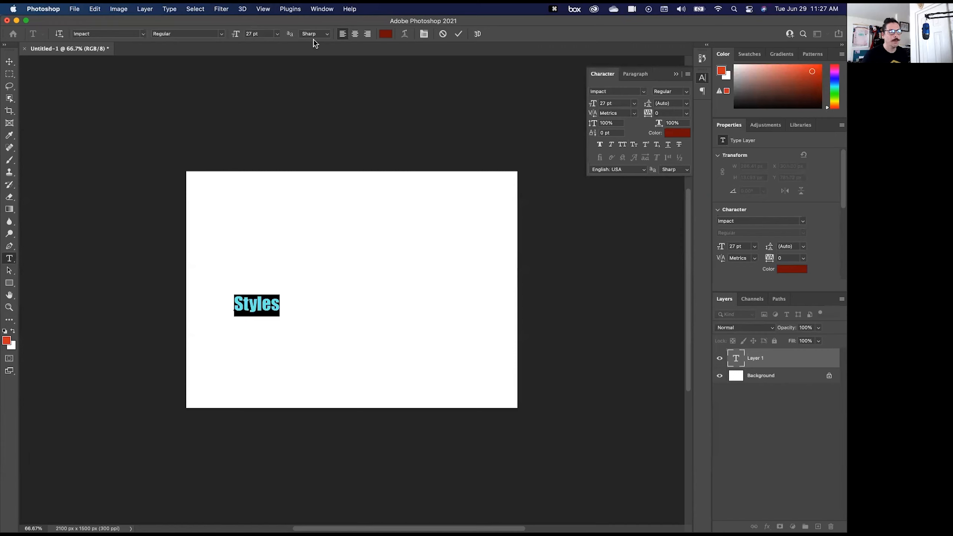
left_click_drag(233, 38, 301, 47)
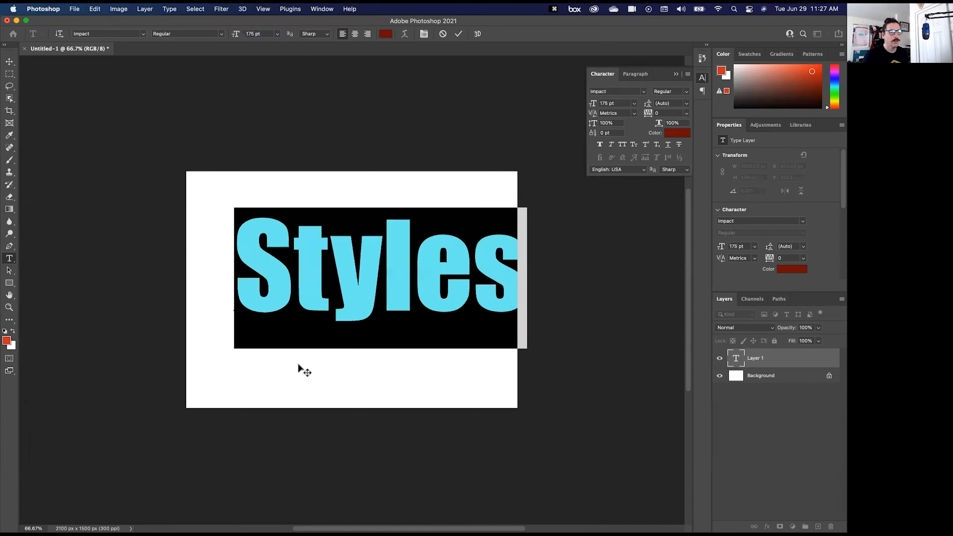
left_click_drag(304, 386, 295, 398)
left_click(459, 35)
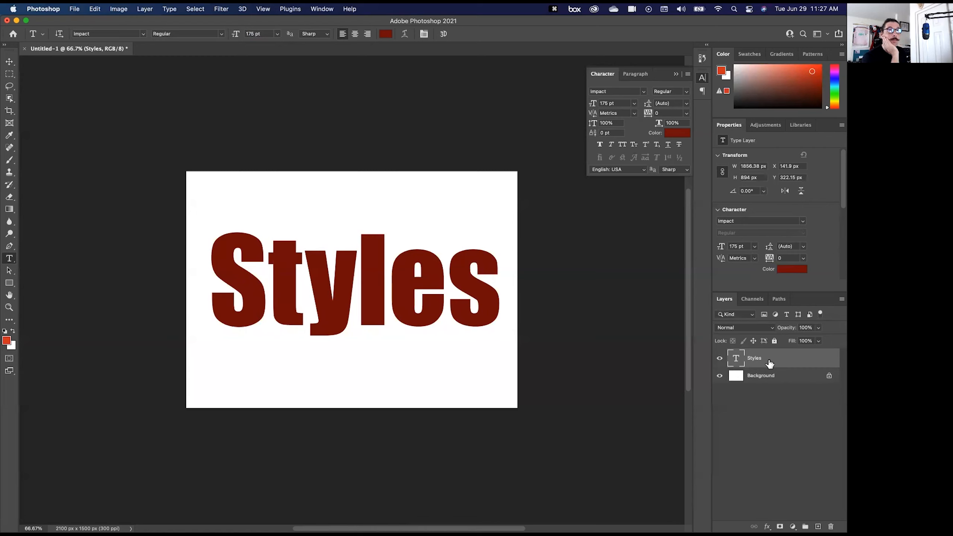
- Open the Layer Style settings of the Styles layer and move the dialog clear of most of the lettering
left_click(767, 526)
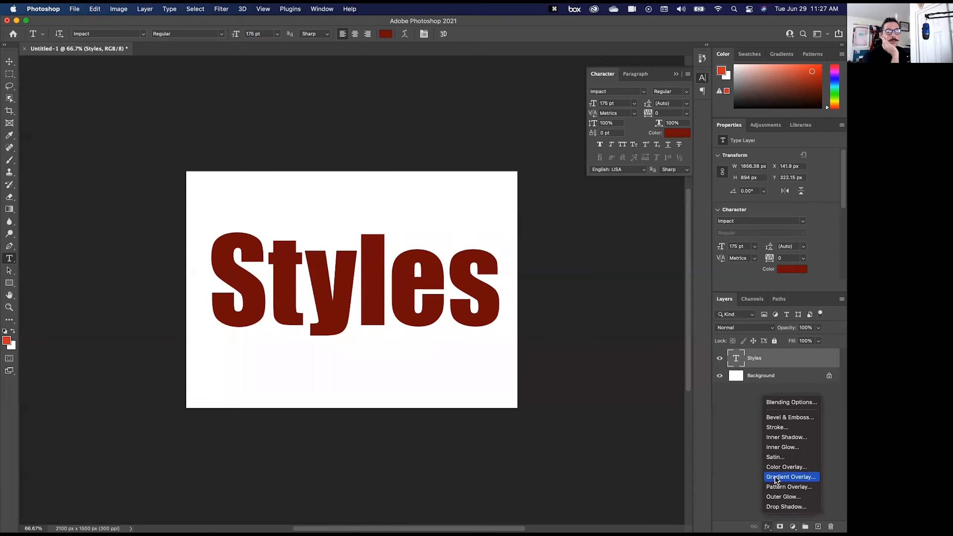
left_click(745, 478)
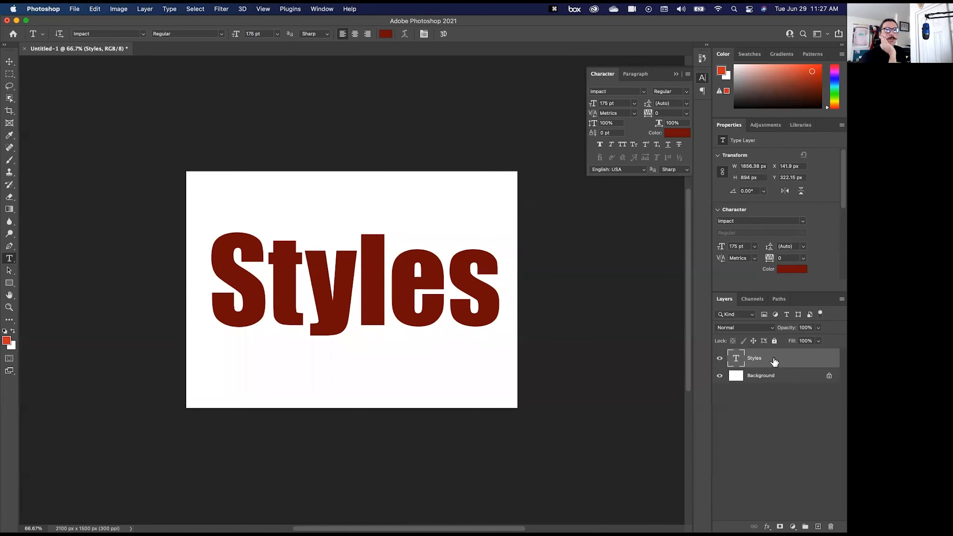
double_click(774, 361)
left_click_drag(678, 304, 662, 133)
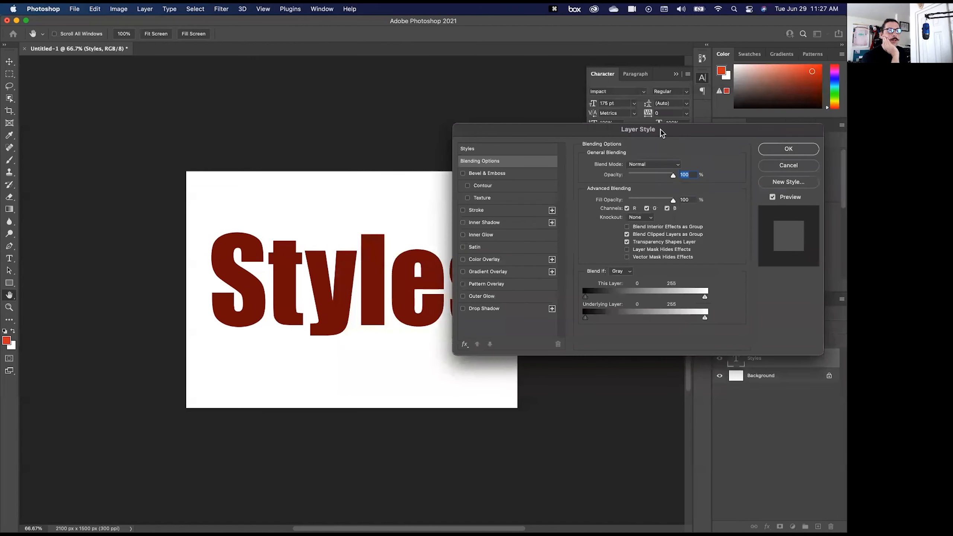
- Add a drop shadow to the Styles text and offset it about 78 px at a 48° angle
key("alt")
key("super+equal")
key("super+equal")
key("space")
left_click_drag(225, 208, 240, 239)
key("super+minus")
key("space")
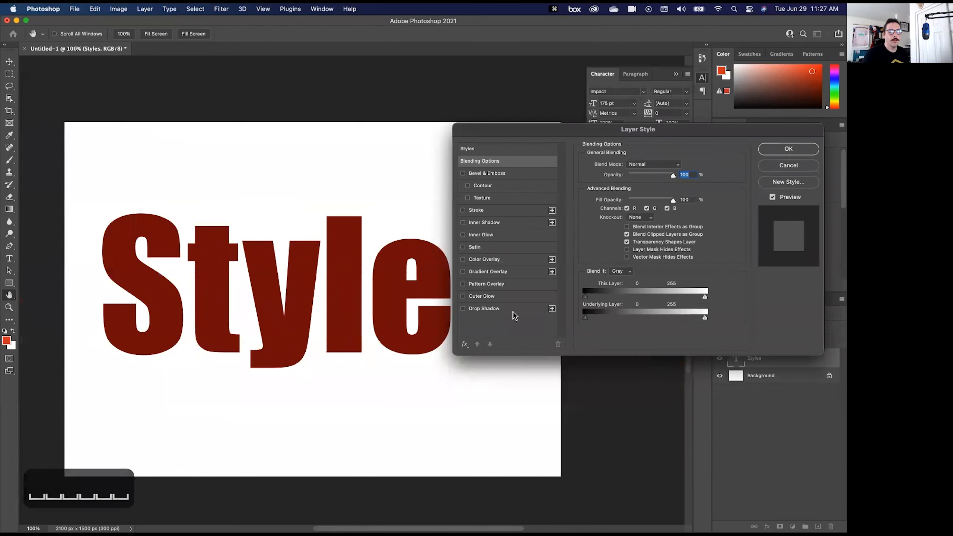
left_click(479, 310)
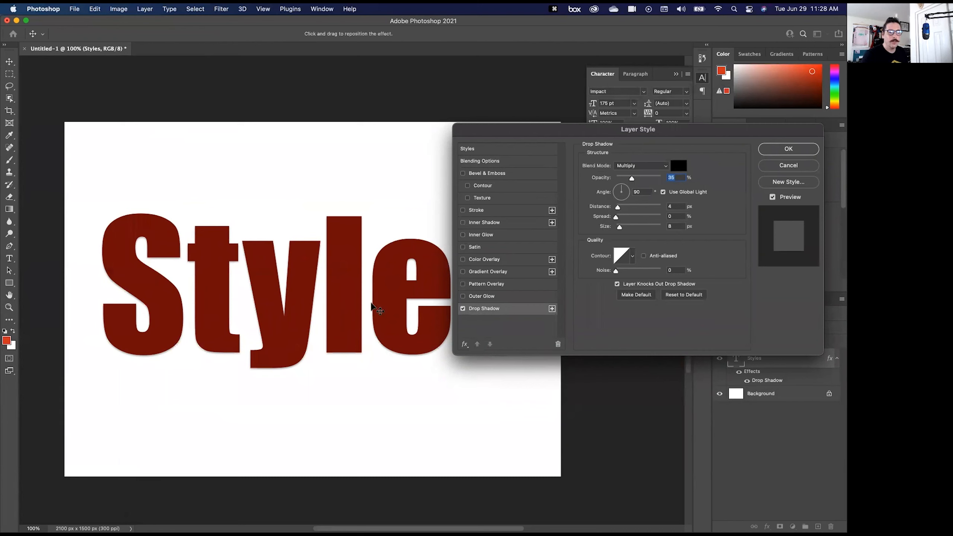
left_click_drag(311, 324, 298, 332)
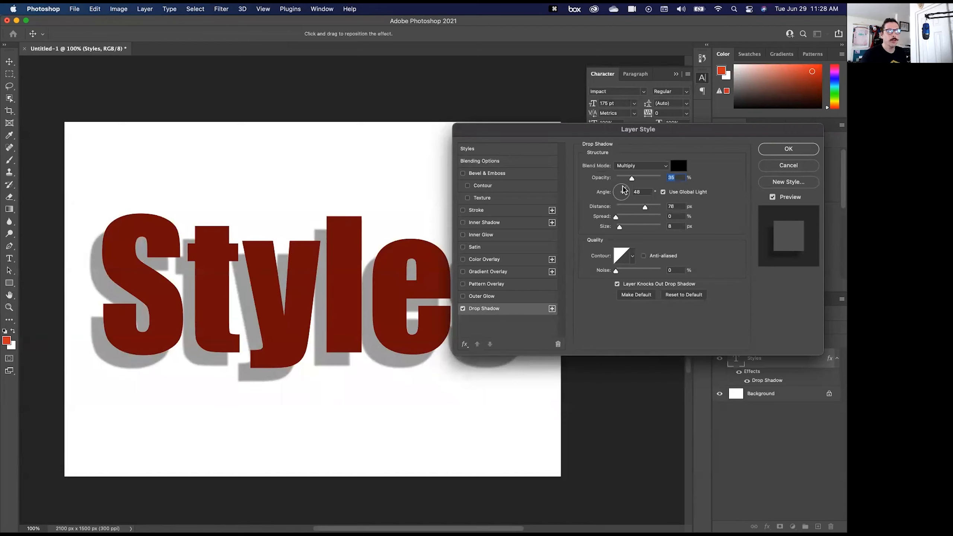
- Adjust the drop shadow's offset to a distance of 95 px at a 48° angle
left_click(619, 198)
left_click_drag(619, 198, 649, 207)
left_click(630, 206)
left_click_drag(252, 247, 223, 284)
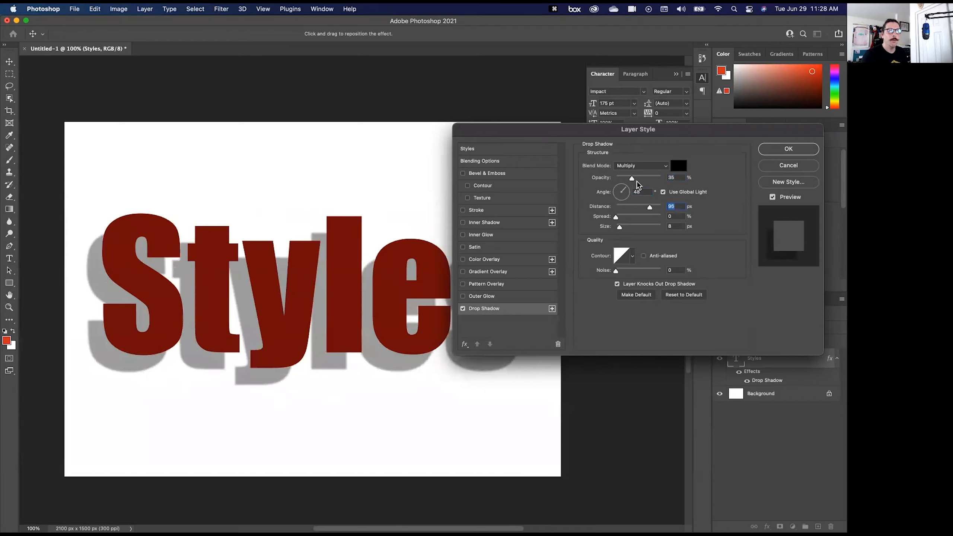
- Set the drop shadow's opacity to 69%, spread to 0% and size to 18 px, trying harder and softer edges
mouse_move(633, 180)
left_mouse_down()
mouse_move(654, 183)
mouse_move(645, 184)
left_mouse_up()
left_click_drag(615, 217, 662, 219)
type("0")
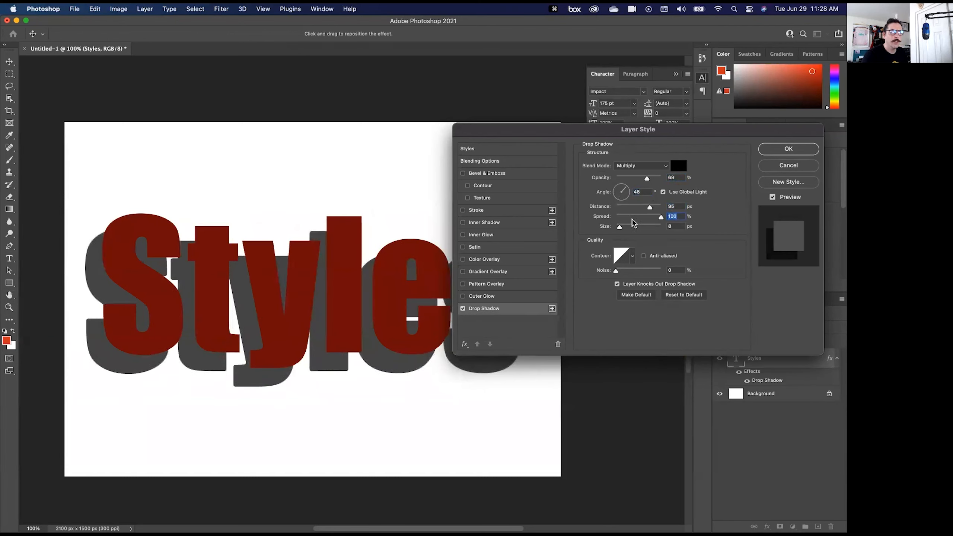
left_click(625, 227)
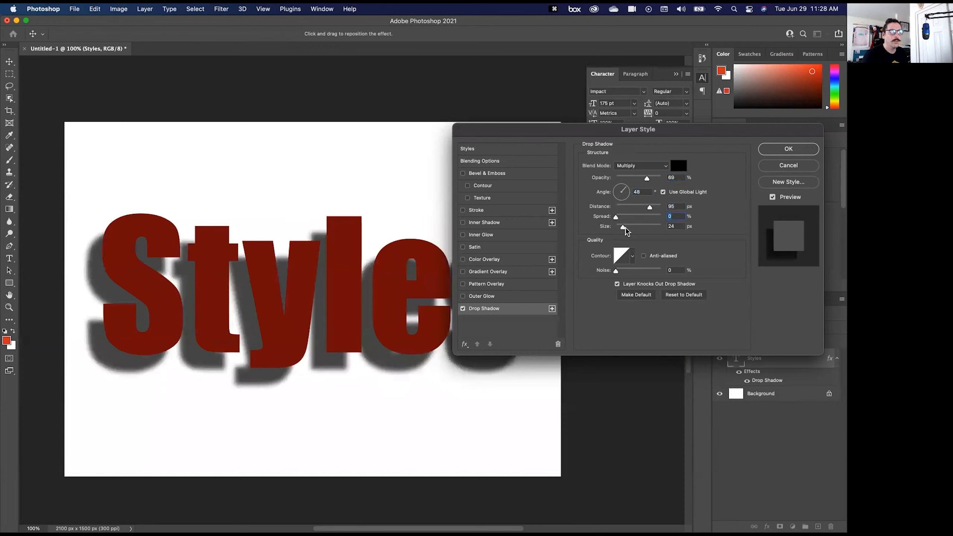
left_click_drag(626, 227, 626, 227)
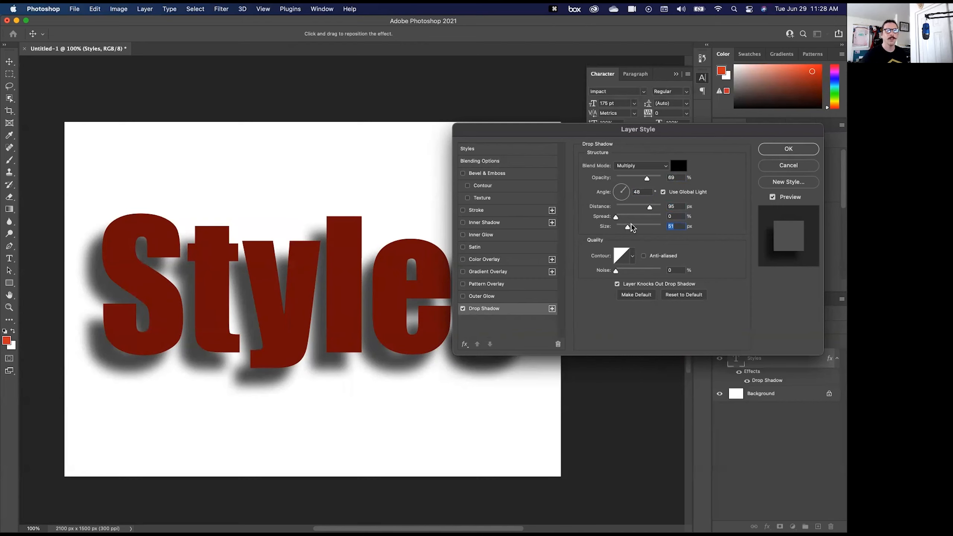
left_click_drag(628, 227, 634, 227)
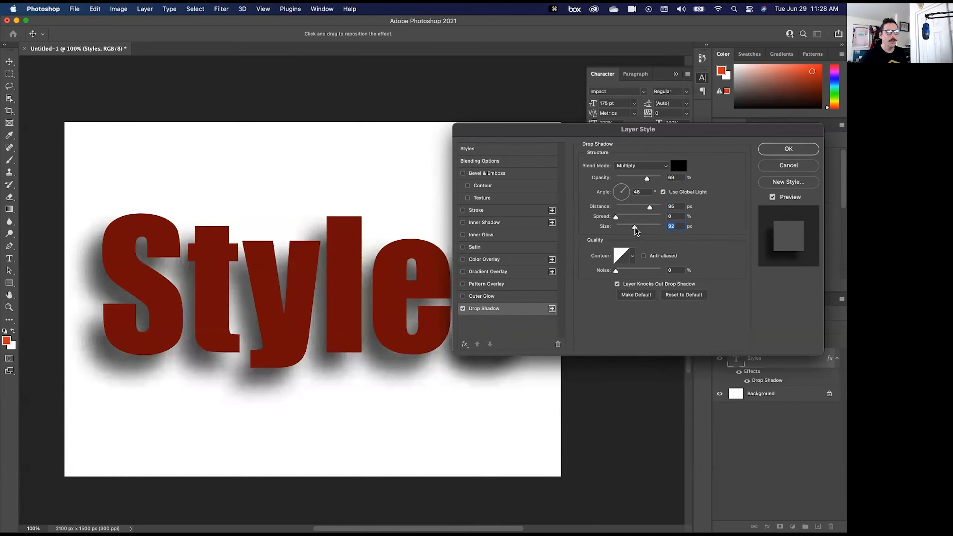
left_click(619, 229)
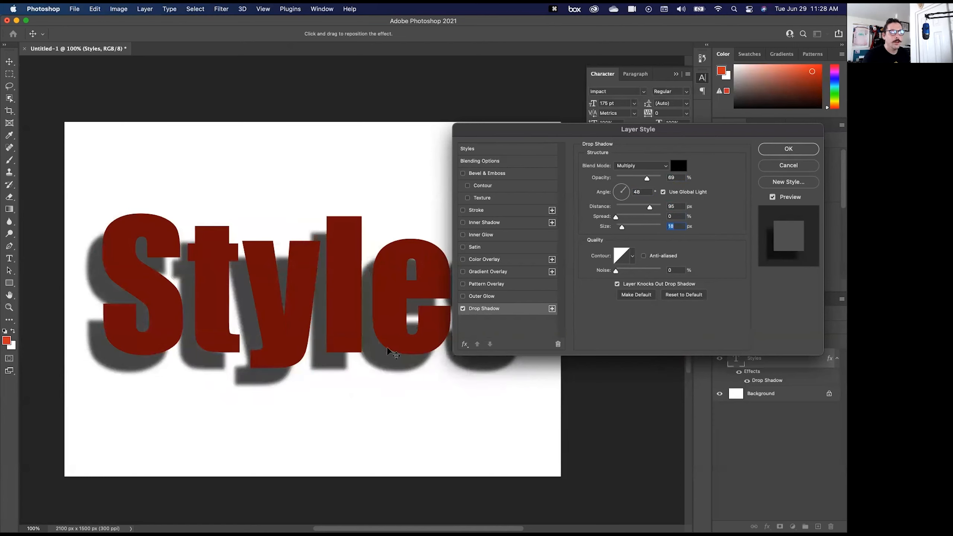
- Pull the drop shadow closer to a 44 px distance at 45° and set its opacity to 57%
left_click_drag(377, 356, 378, 348)
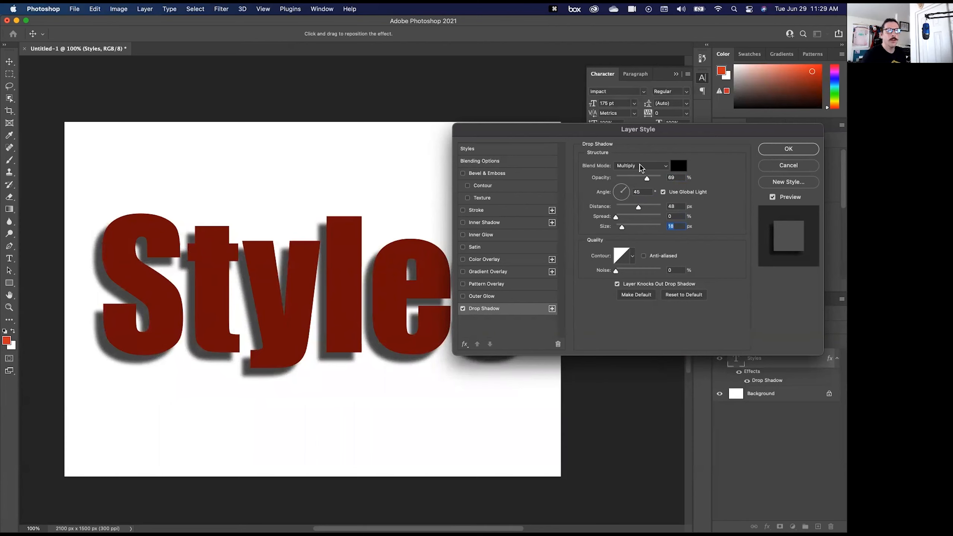
left_click_drag(646, 179, 641, 180)
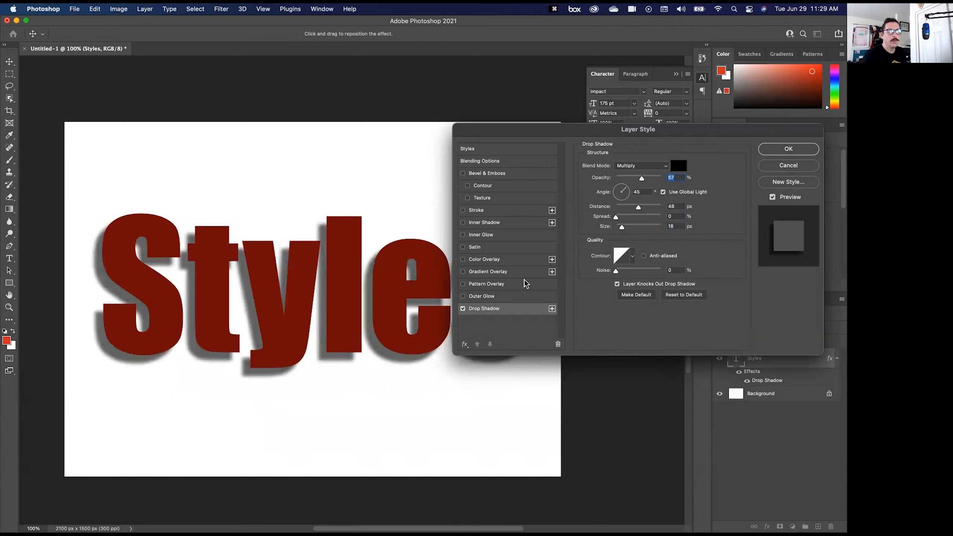
left_click_drag(347, 310, 348, 310)
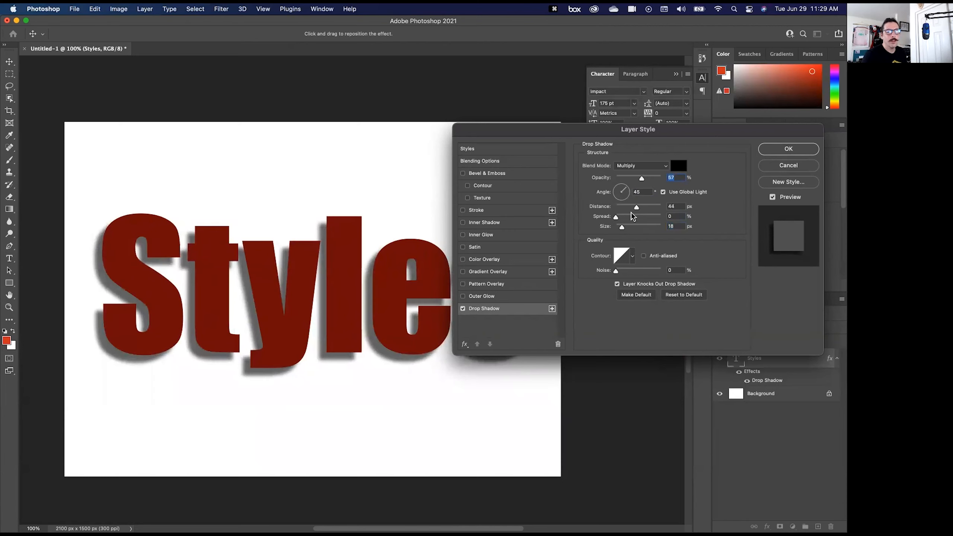
- Try the drop shadow at 0 px size and 100% opacity, and settle on 16 px size and 60% opacity
left_click_drag(621, 227, 599, 230)
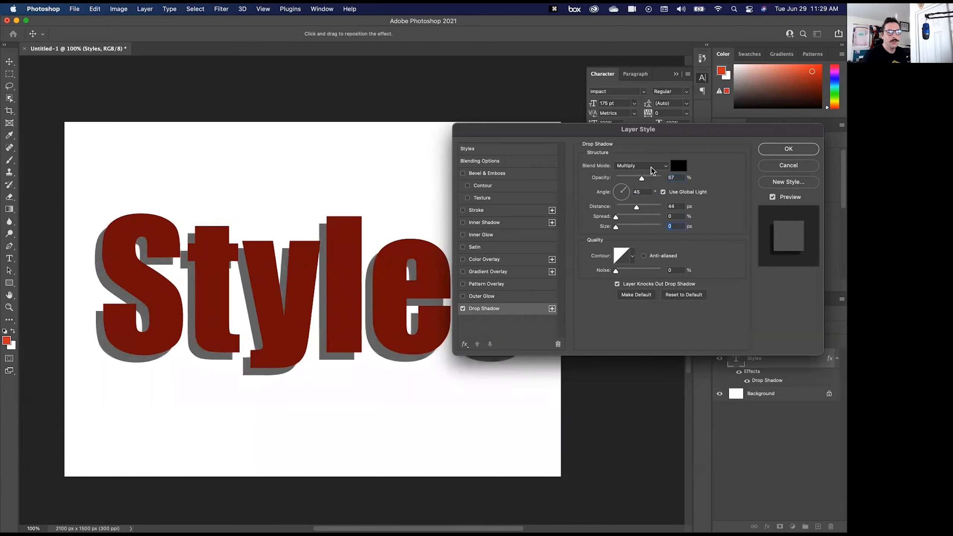
left_click_drag(642, 179, 681, 180)
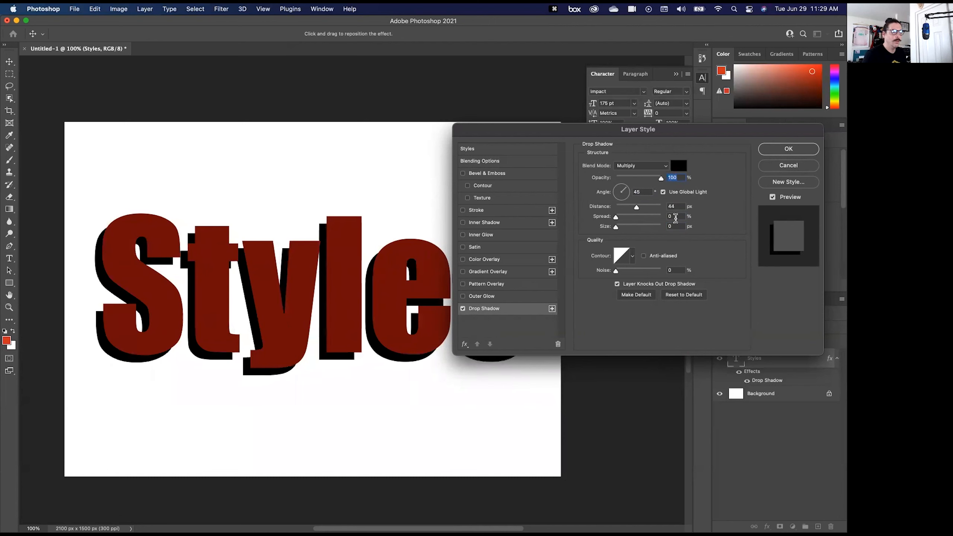
left_click_drag(661, 178, 627, 179)
left_click_drag(616, 227, 622, 228)
left_click_drag(628, 178, 644, 179)
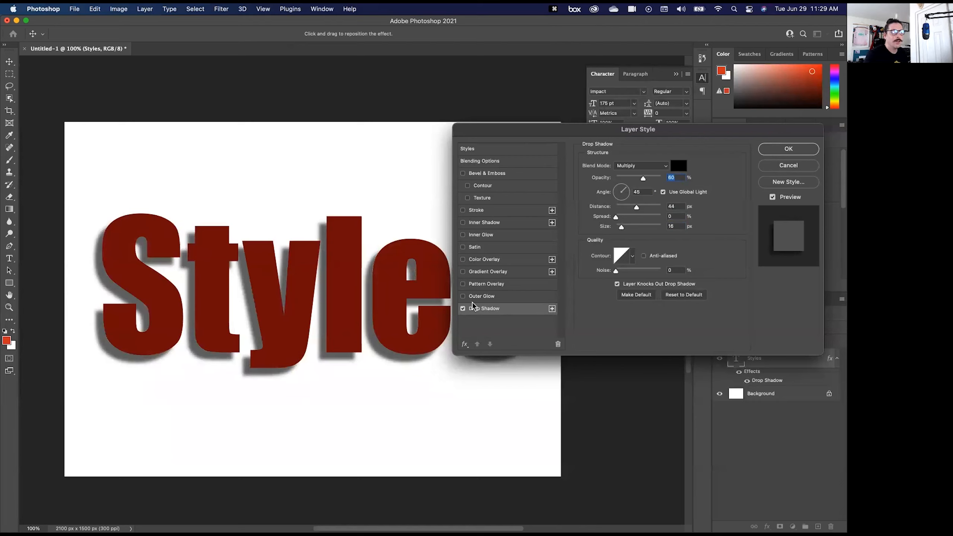
- Add a Gradient Overlay to the Styles text using the second preset in the Blues gradient group
left_click(479, 271)
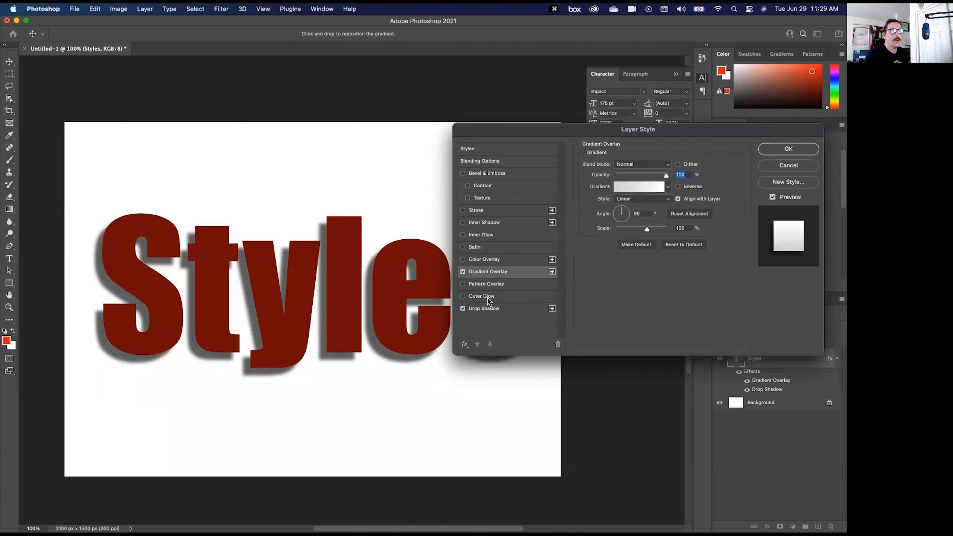
left_click(621, 193)
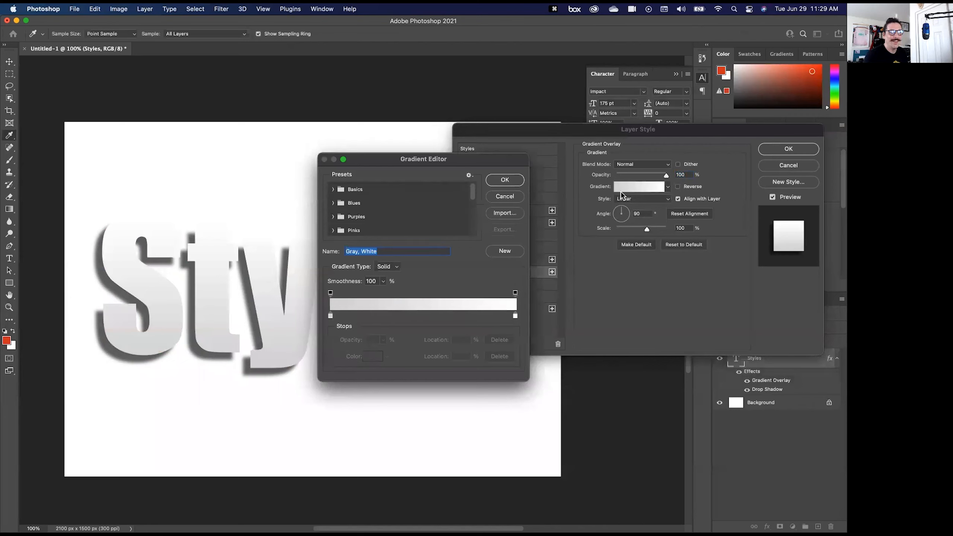
left_click(332, 190)
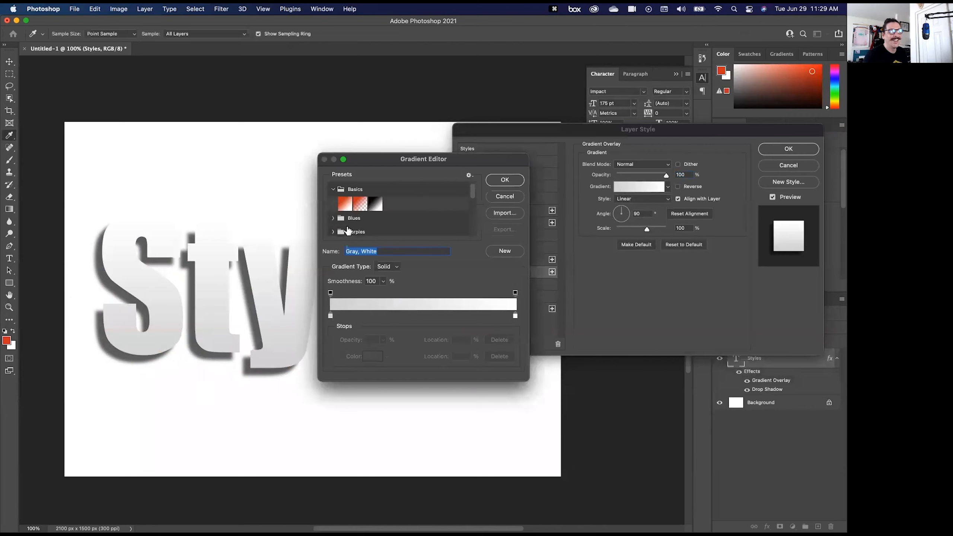
left_click(505, 196)
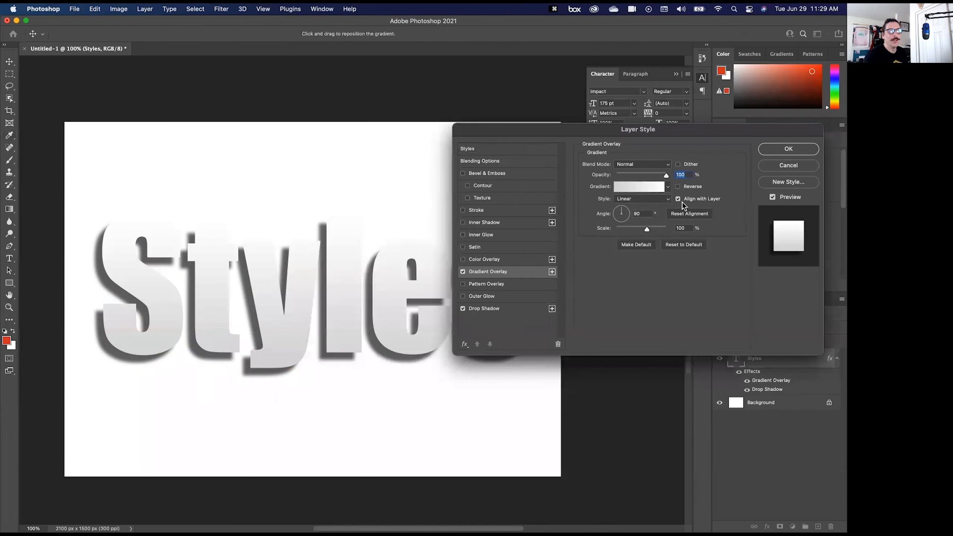
left_click(668, 189)
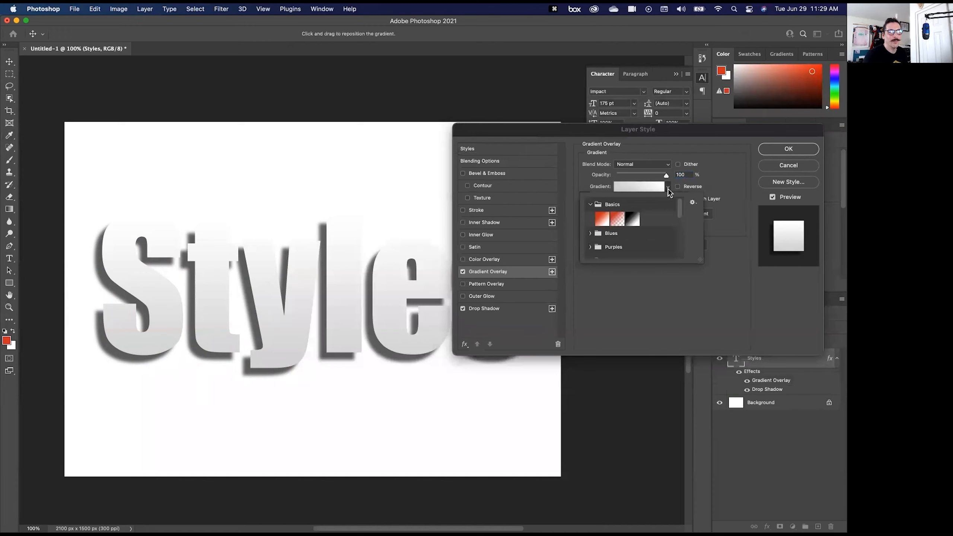
left_click(590, 233)
left_click(617, 249)
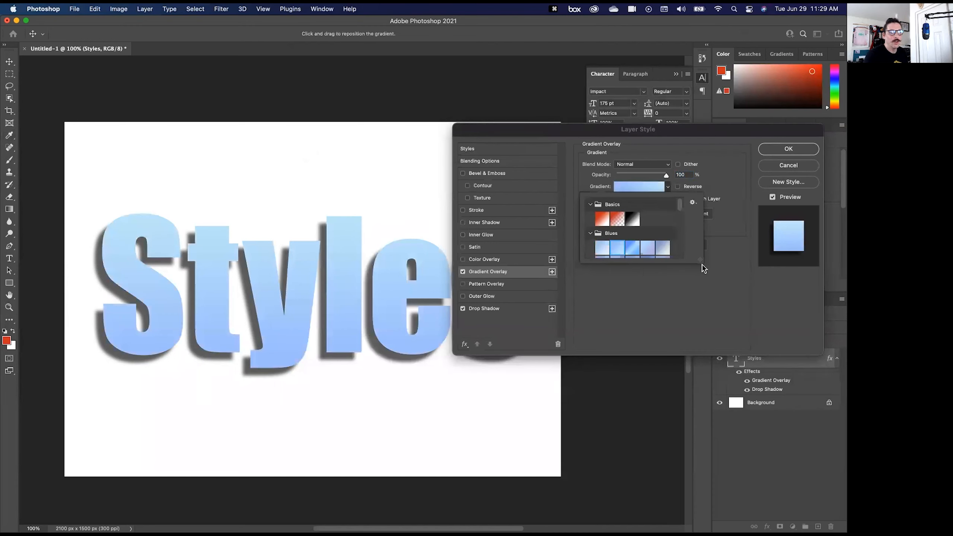
left_click(689, 298)
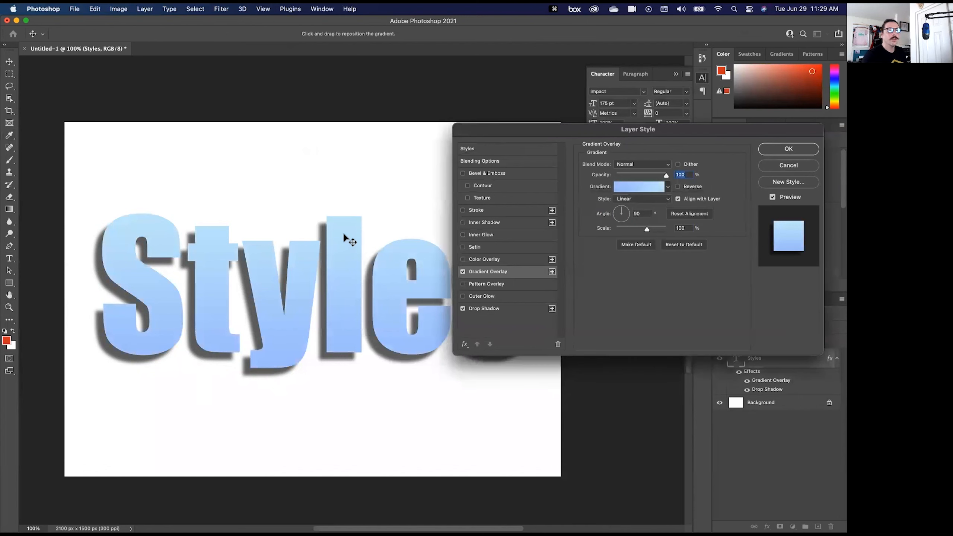
- Try repositioning the Styles text's gradient overlay, setting its scale to 50% and its angle to 0°
left_click_drag(504, 140, 518, 110)
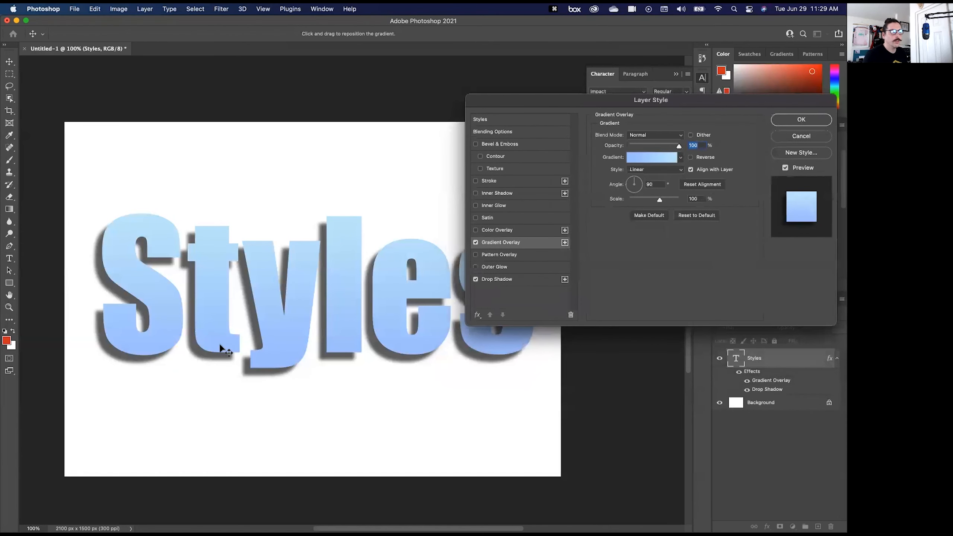
left_click_drag(220, 322, 212, 514)
left_click_drag(221, 419, 210, 350)
left_click_drag(659, 199, 640, 201)
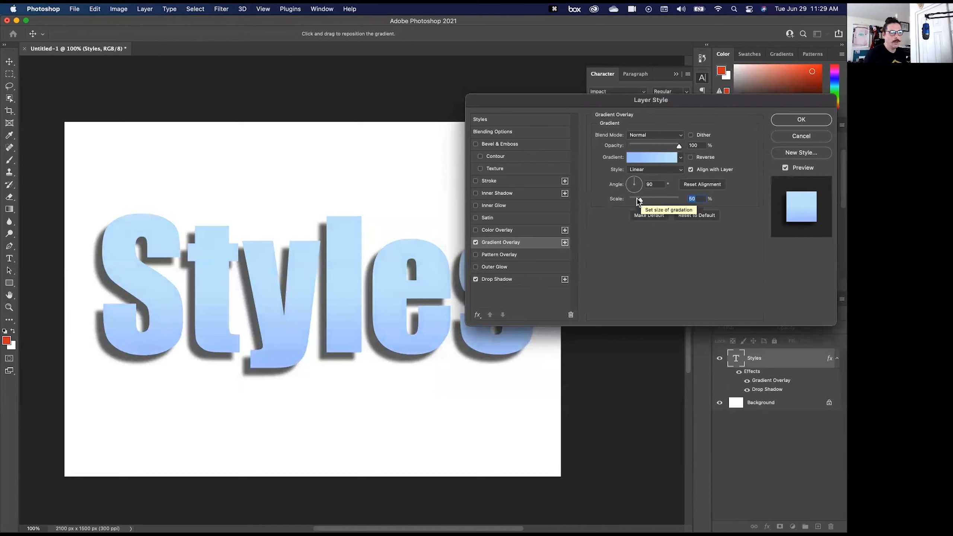
left_click_drag(638, 181, 643, 184)
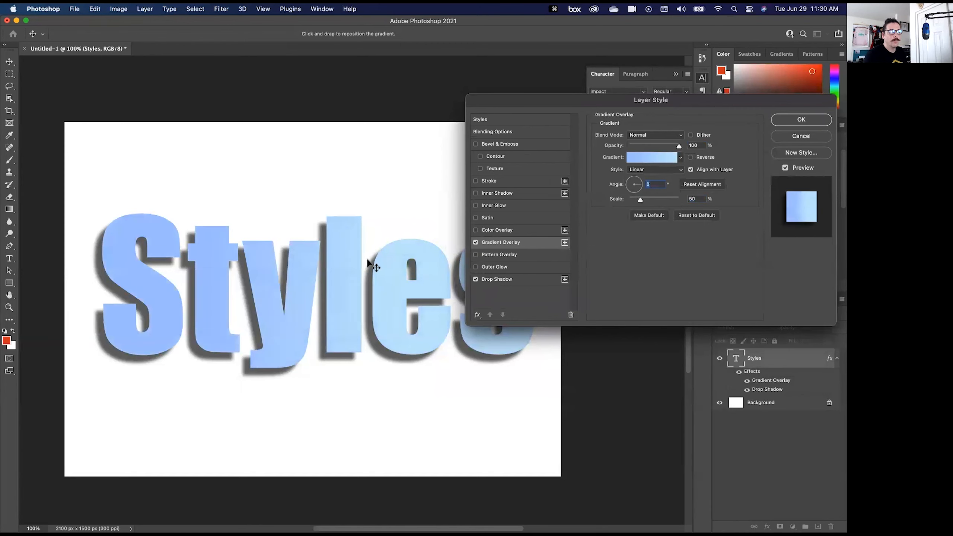
- Try a Color Overlay, and a Satin effect at 15 px distance, 29 px size and 18% opacity, turning each off again
left_click(499, 230)
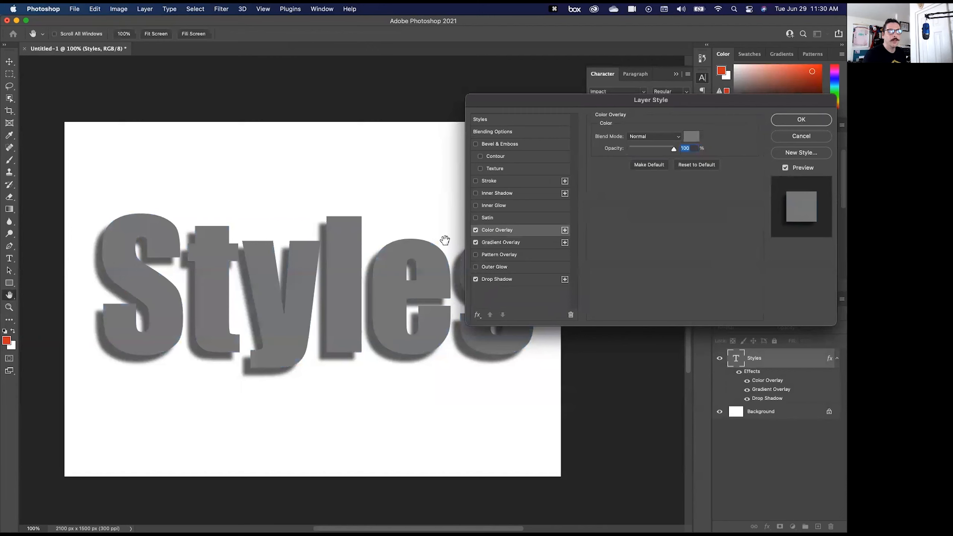
left_click(476, 230)
left_click(484, 218)
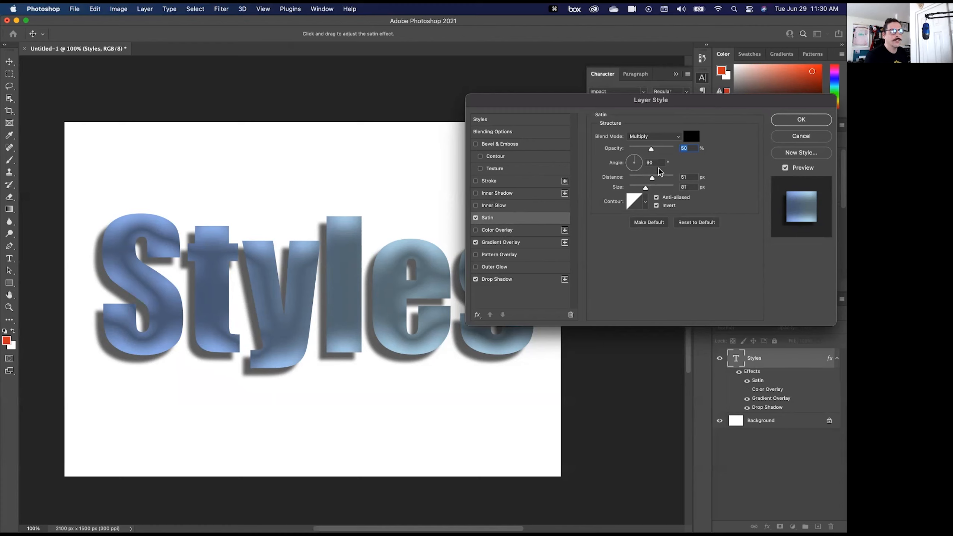
mouse_move(646, 188)
left_mouse_down()
mouse_move(633, 191)
mouse_move(654, 188)
mouse_move(636, 182)
mouse_move(647, 188)
mouse_move(637, 191)
left_mouse_up()
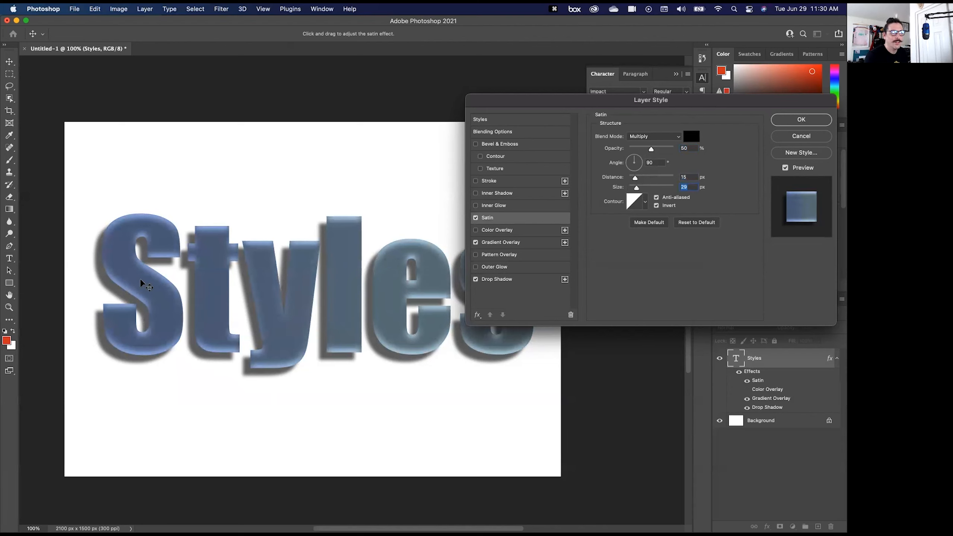
left_click_drag(637, 149, 637, 150)
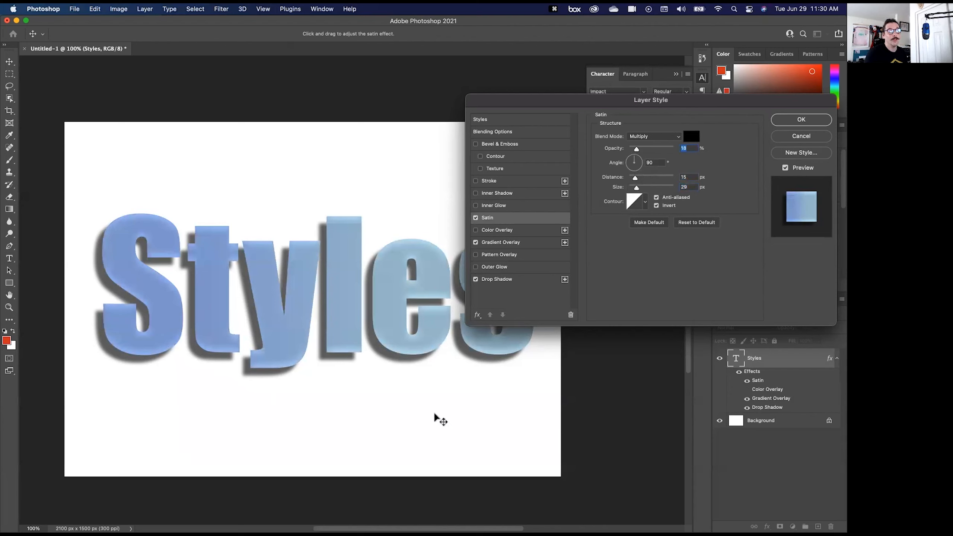
left_click(475, 218)
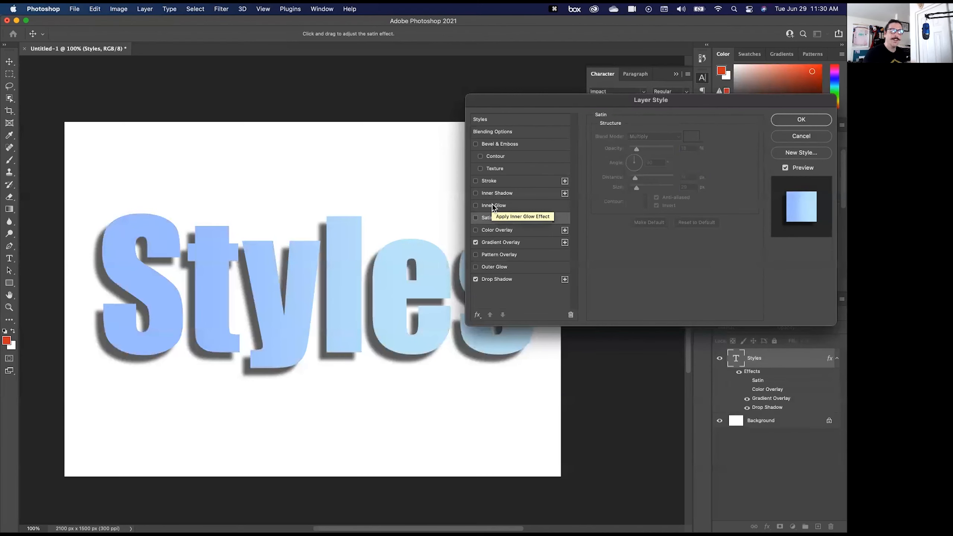
- Try an Inner Shadow on the text at 42 px distance and a 38° angle, and turn it off
left_click(505, 193)
left_click_drag(274, 291, 268, 295)
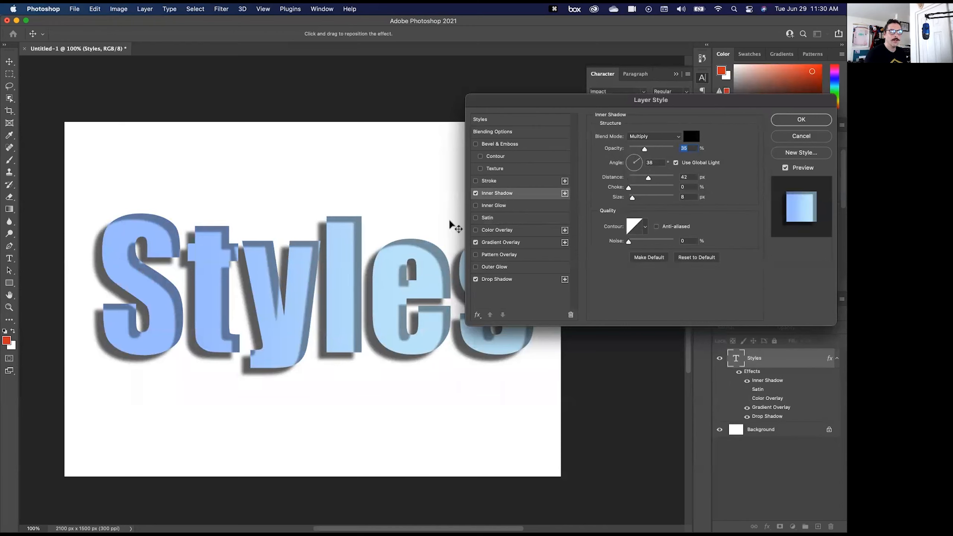
left_click(475, 193)
- Try a 16 px stroke positioned outside the letters and coloured muted red
left_click(489, 181)
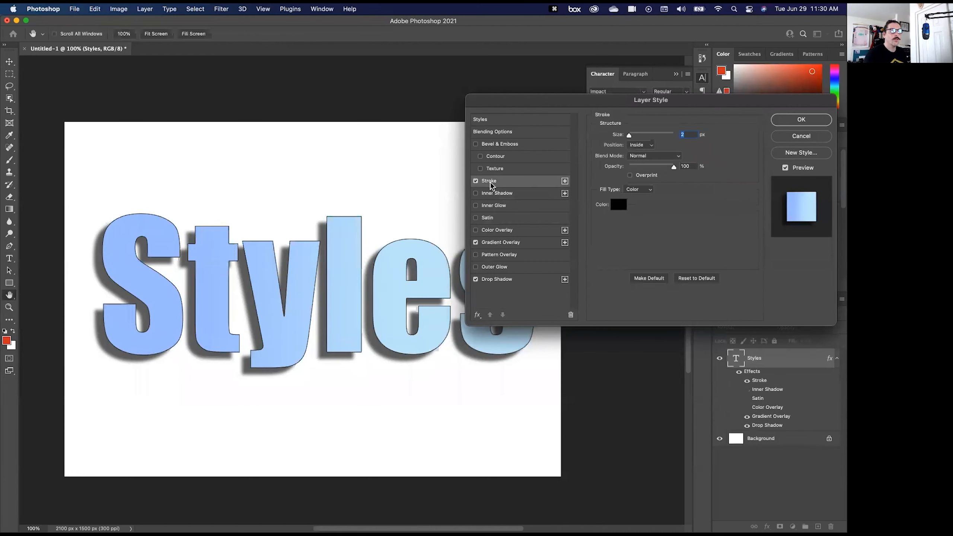
left_click_drag(633, 136, 635, 136)
left_click(642, 145)
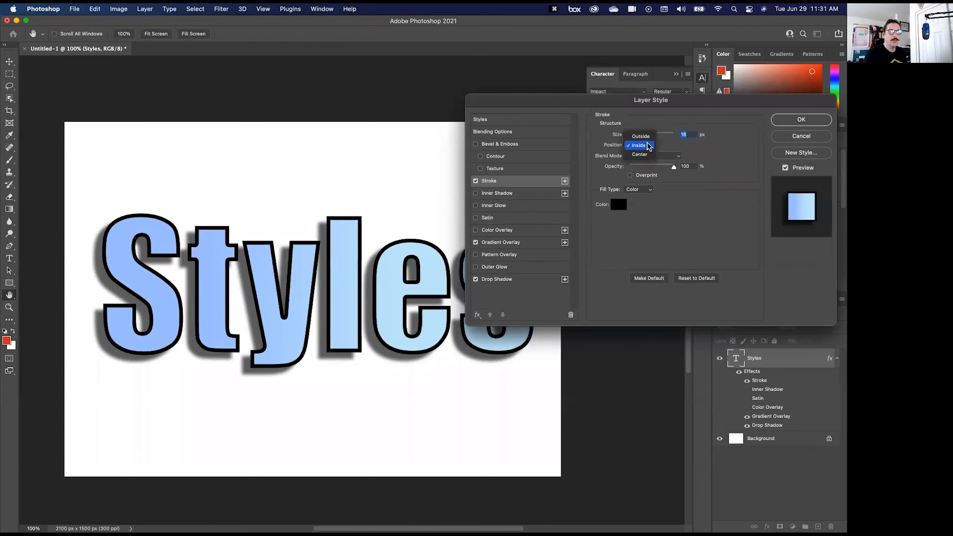
left_click(640, 136)
left_click(618, 205)
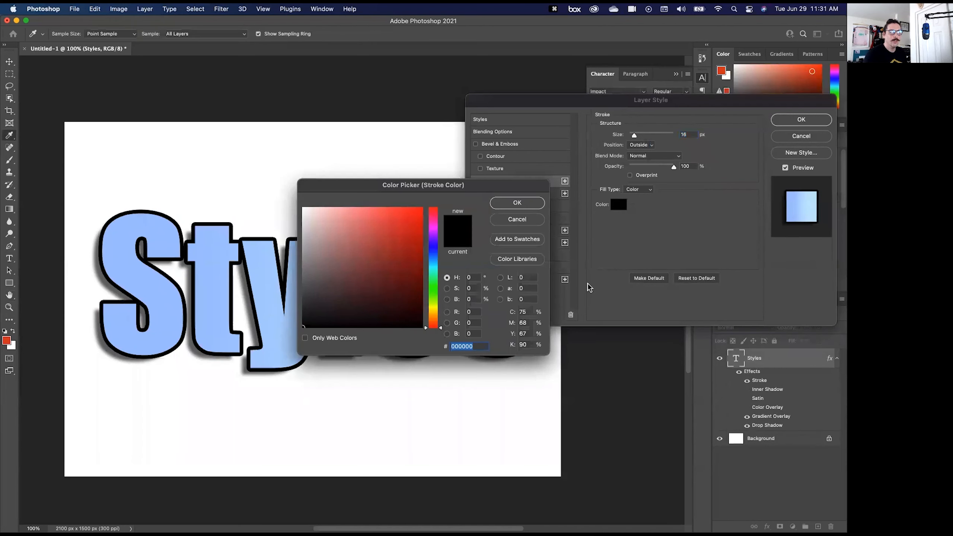
left_click(376, 245)
left_click(524, 205)
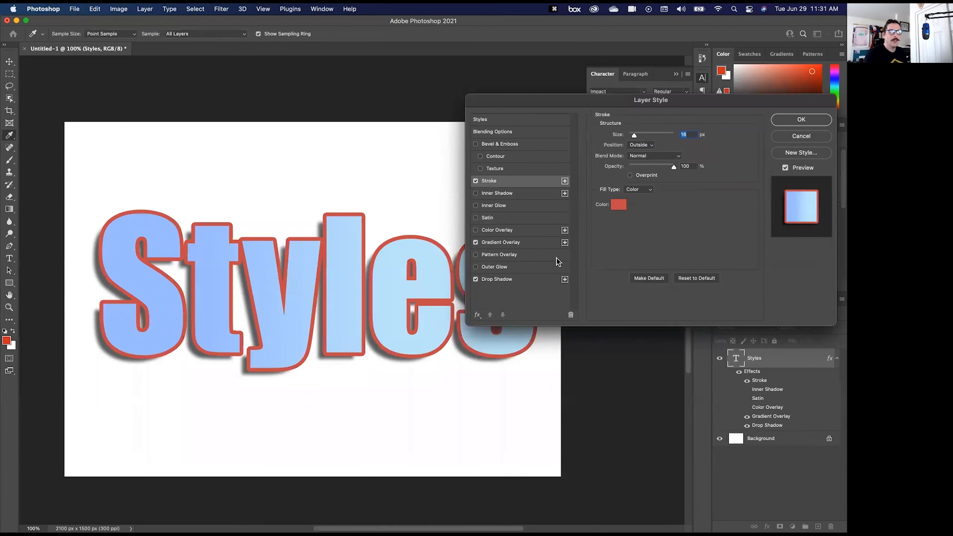
- Try a gradient fill for the stroke, restore the solid colour fill and turn the stroke off
left_click(650, 190)
left_click(634, 195)
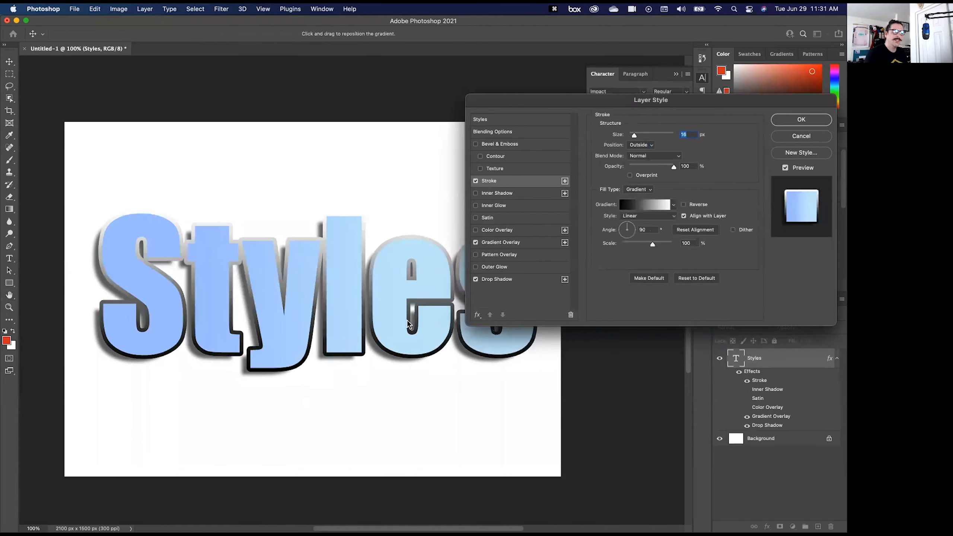
left_click(646, 189)
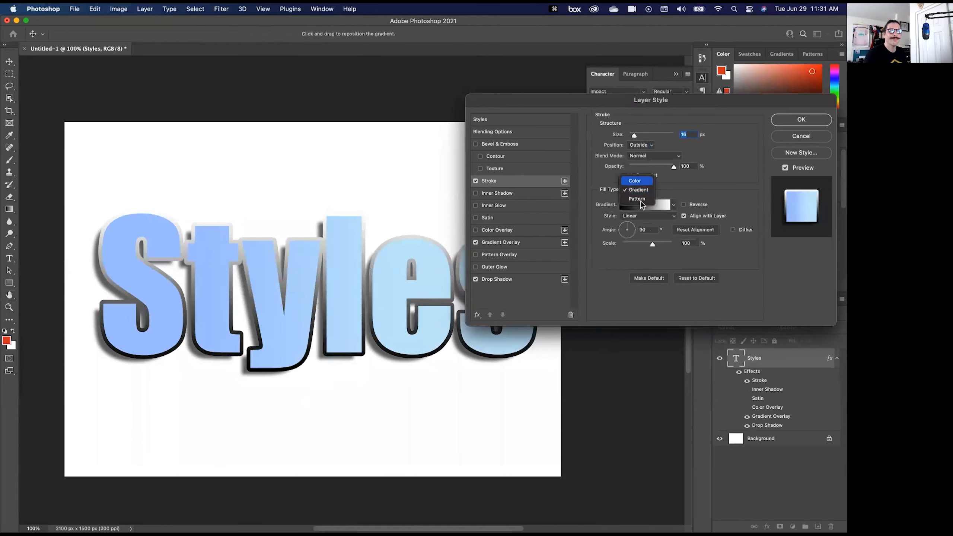
left_click(641, 182)
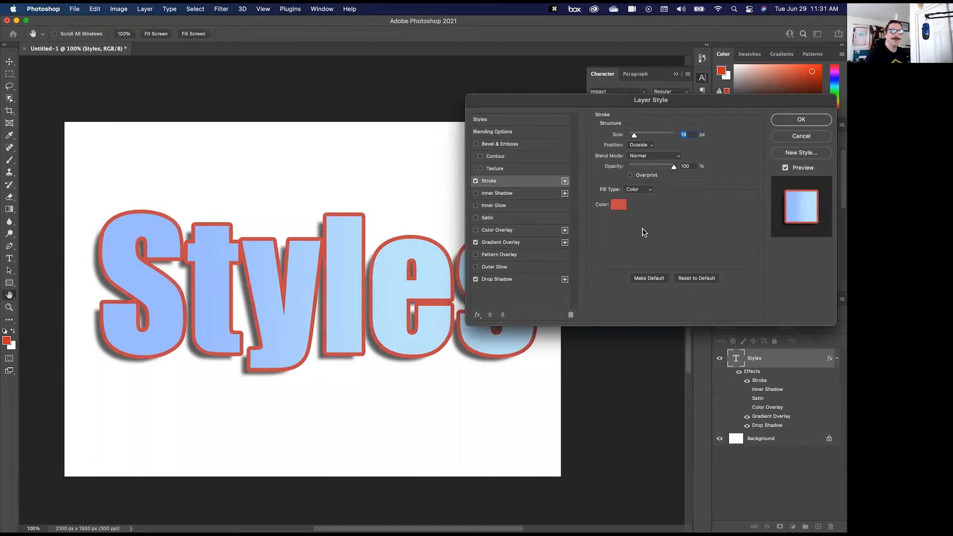
left_click(475, 181)
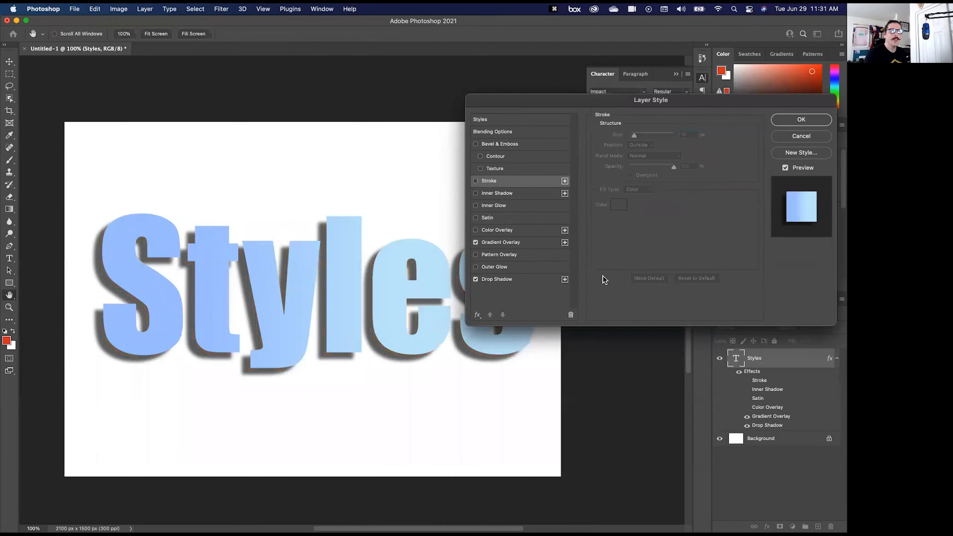
- Try Bevel & Emboss on the text with a Contour range of 39%, and turn the contour off
left_click(517, 145)
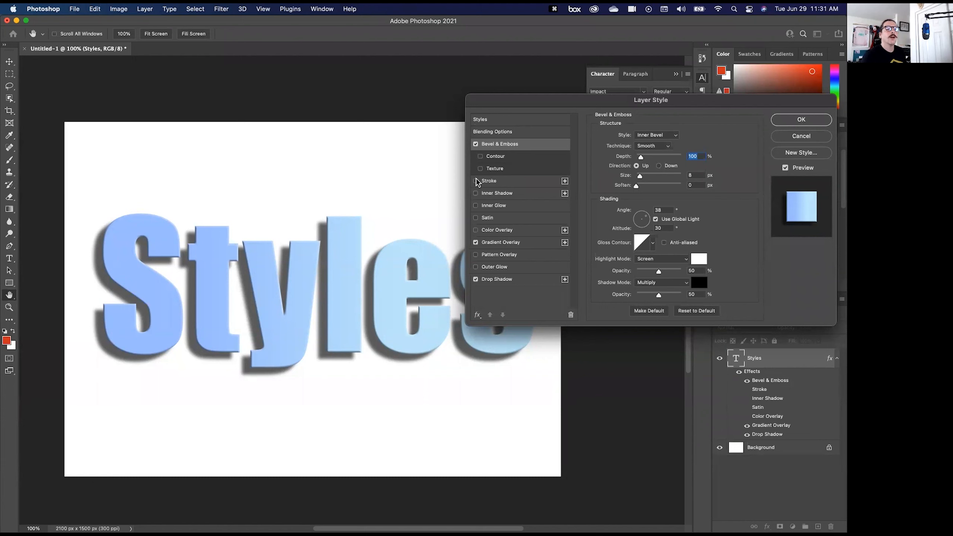
left_click(495, 157)
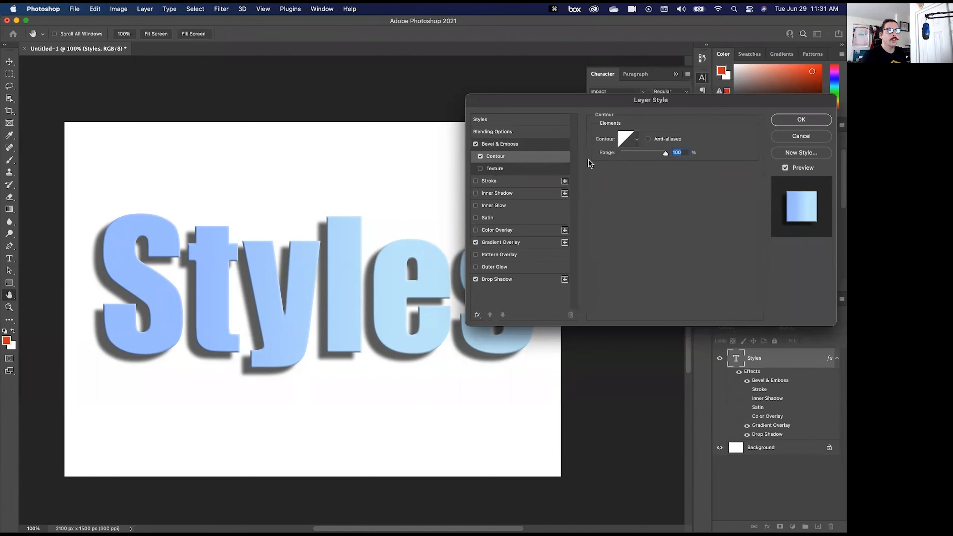
mouse_move(650, 152)
left_mouse_down()
mouse_move(666, 154)
mouse_move(638, 154)
left_mouse_up()
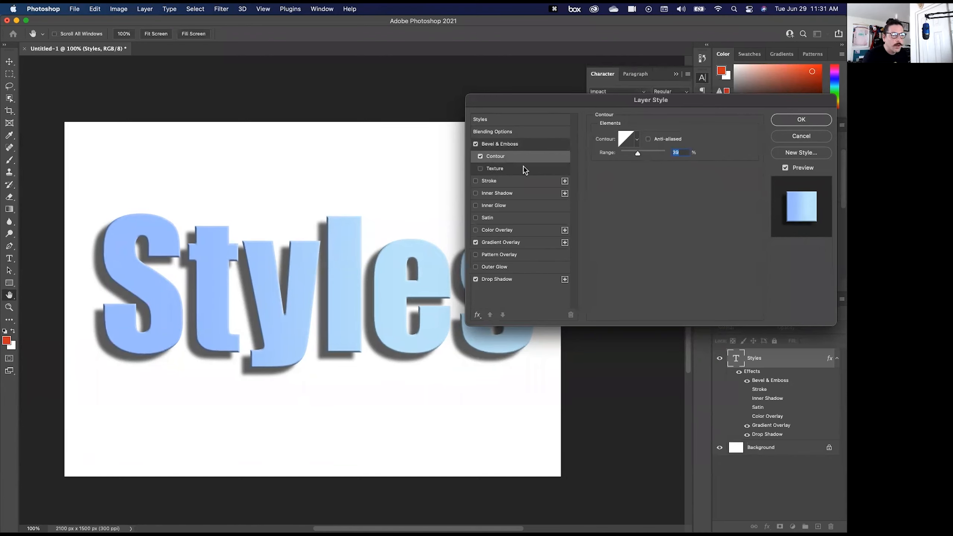
left_click(480, 156)
- Try a bevel Texture using the third pattern in the Trees group, and cancel all the layer style changes
left_click(481, 168)
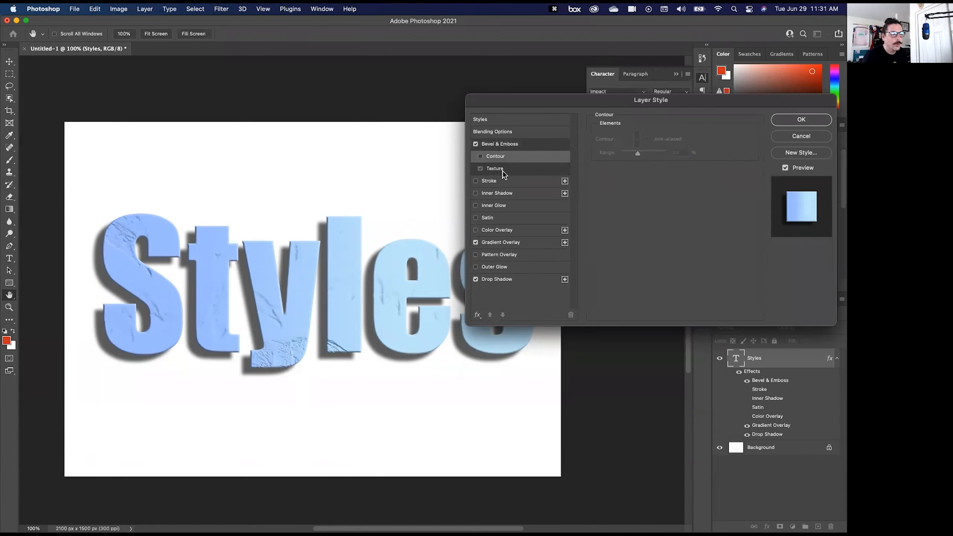
left_click(502, 170)
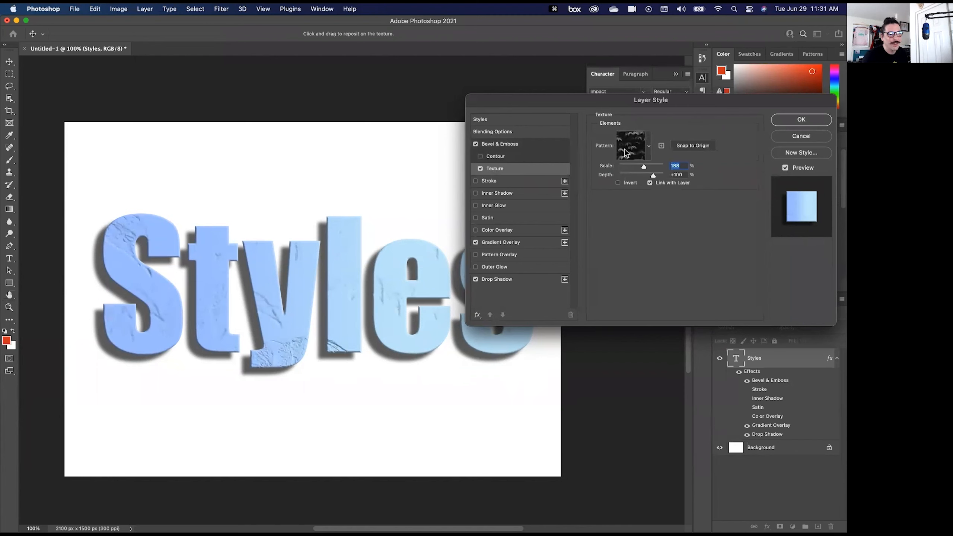
left_click(648, 147)
left_click(581, 173)
left_click(609, 187)
left_click(626, 187)
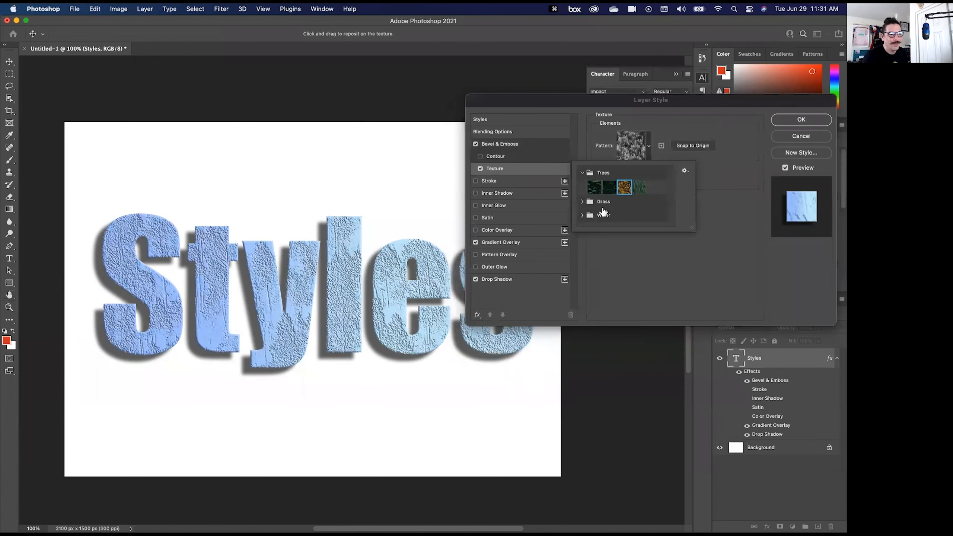
left_click(581, 202)
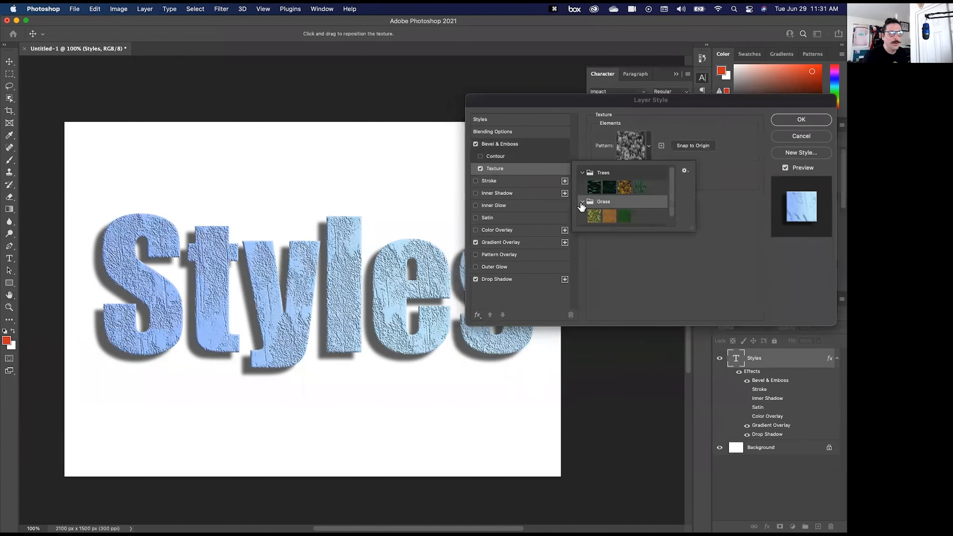
left_click(738, 134)
left_click(796, 142)
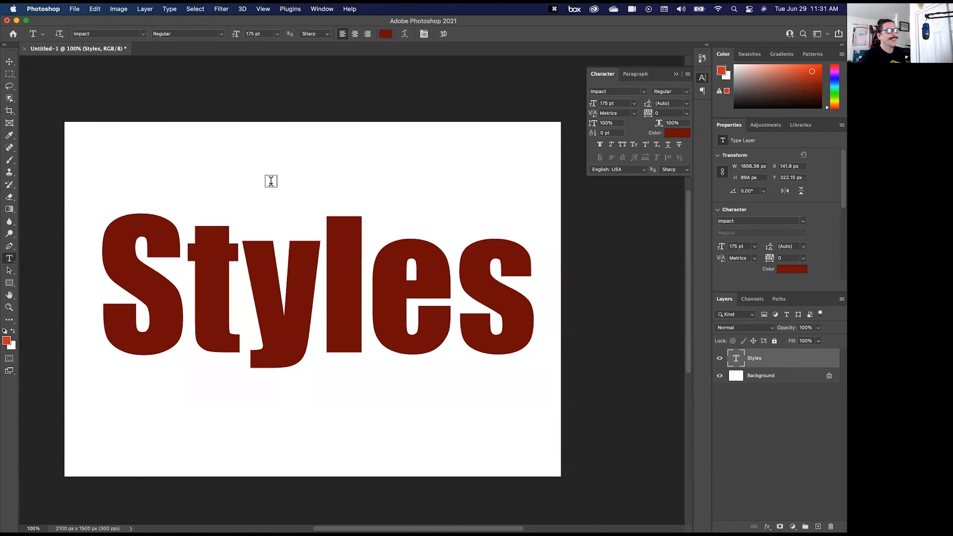
- Show the Styles presets and try the leopard-print and tiger-stripe Fur styles on the Styles text
left_click(321, 10)
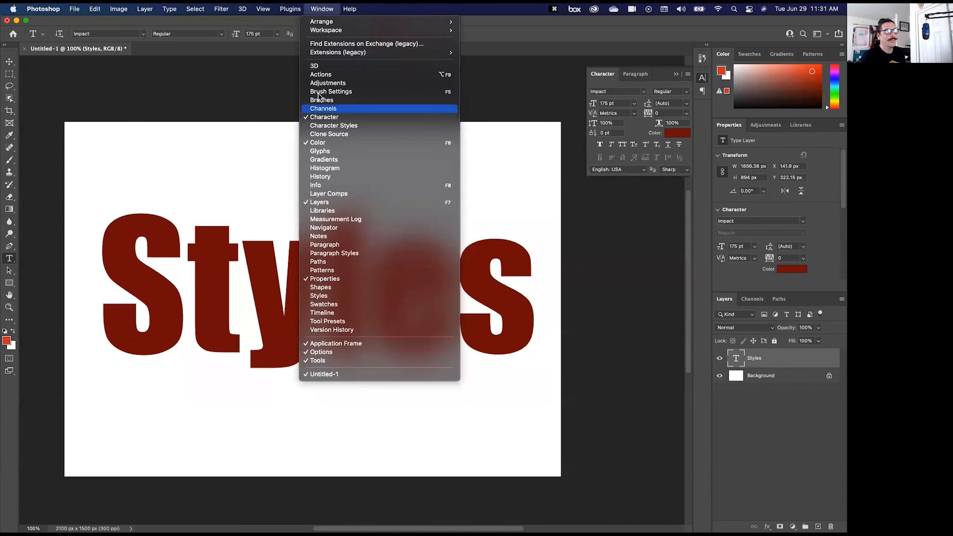
left_click(329, 295)
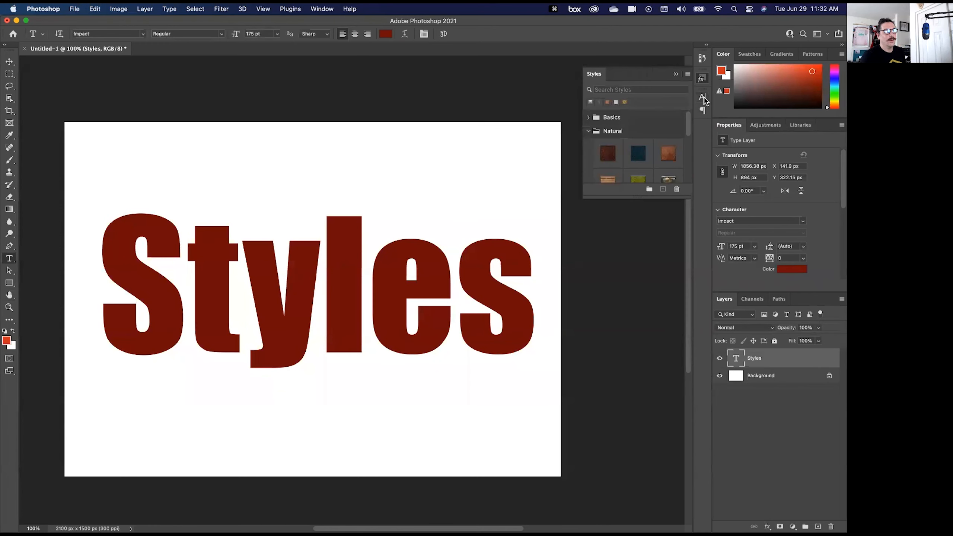
scroll(650, 151, "down", 4)
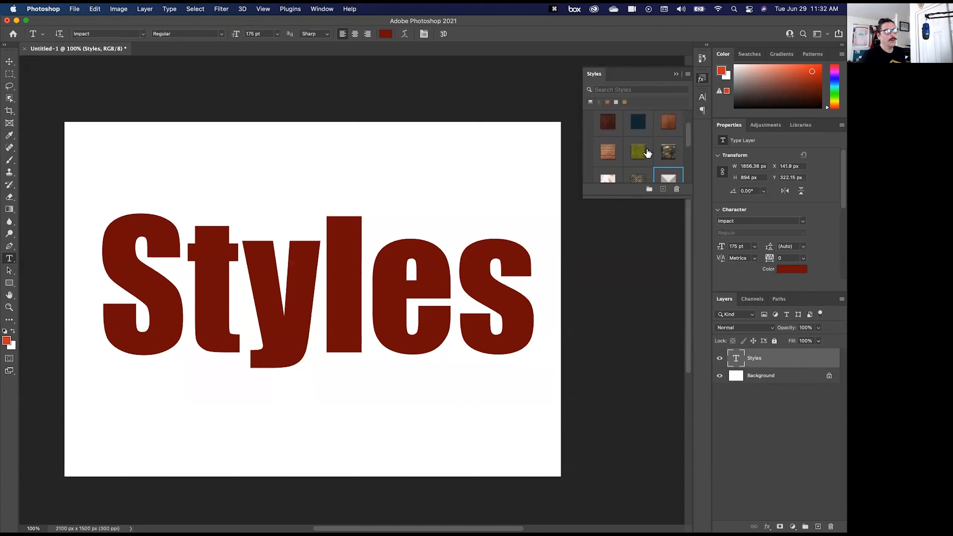
scroll(646, 153, "down", 1)
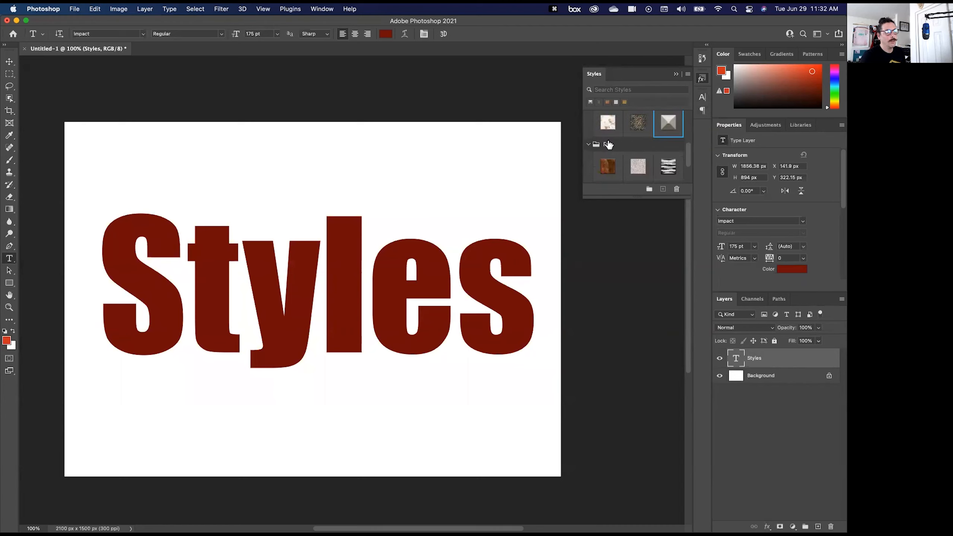
scroll(610, 144, "down", 2)
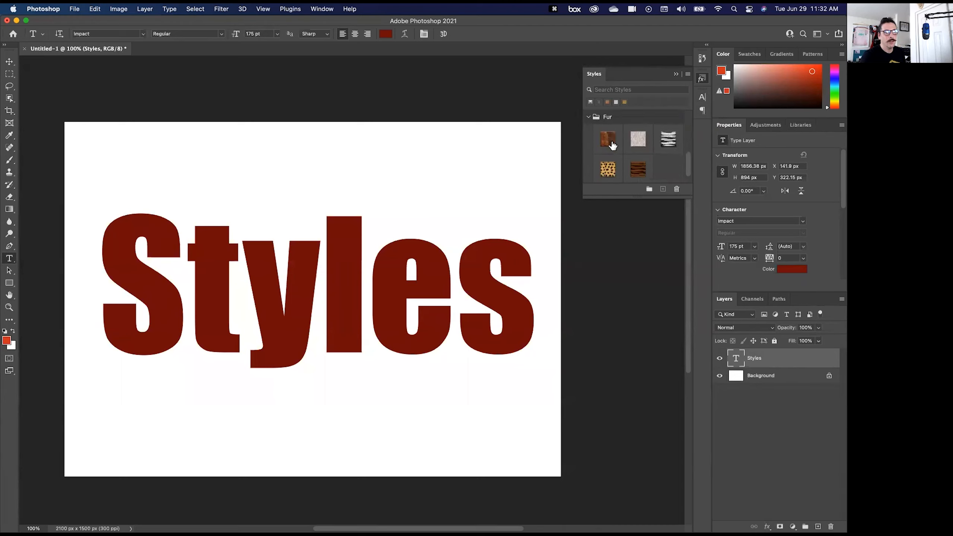
left_click(604, 168)
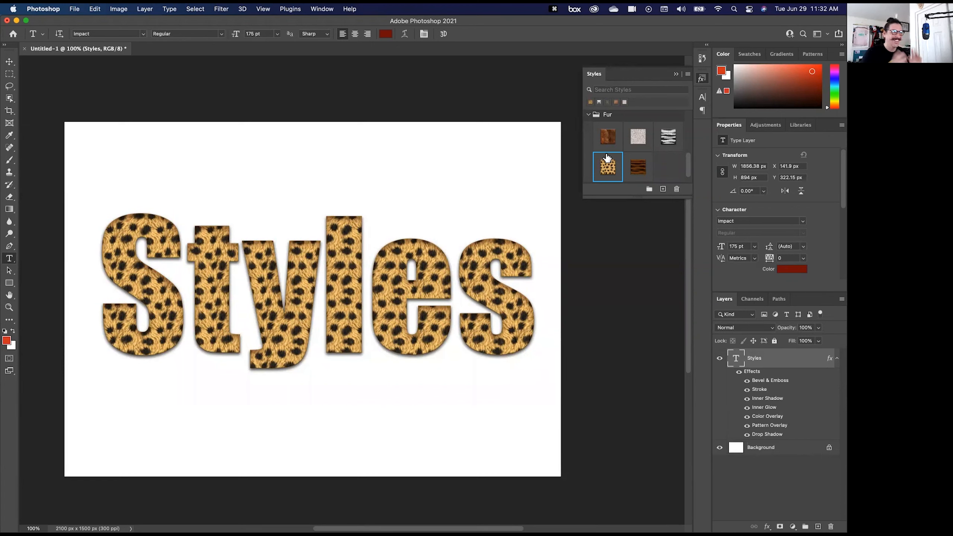
left_click(634, 169)
- Apply the second preset in the Fabric group to the Styles text and hide its Pattern Overlay effect
scroll(631, 169, "down", 2)
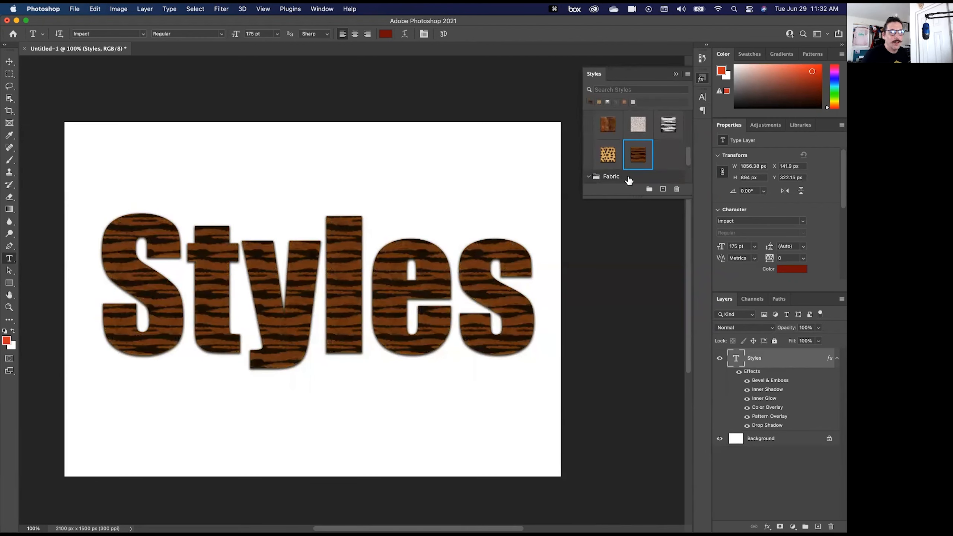
scroll(629, 181, "down", 3)
scroll(653, 172, "down", 2)
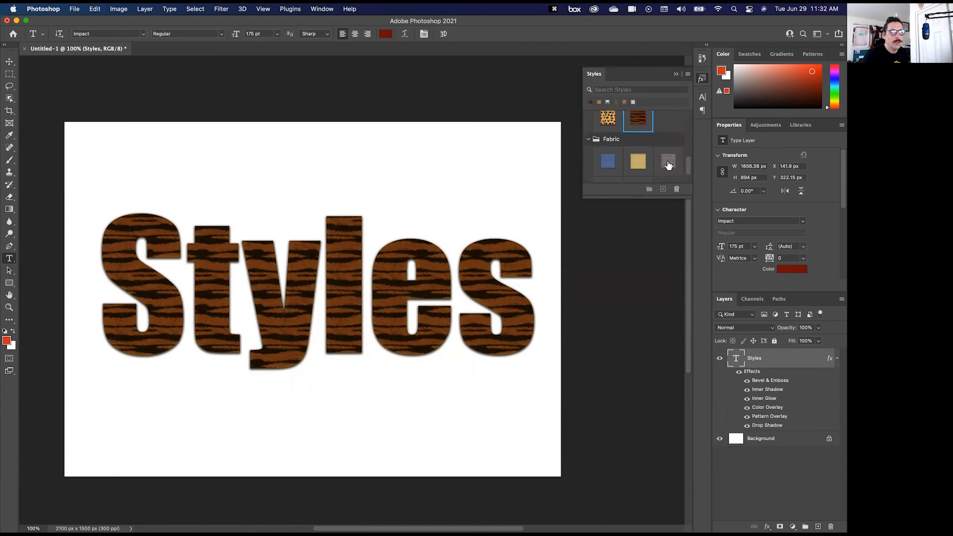
left_click(638, 162)
scroll(631, 166, "down", 2)
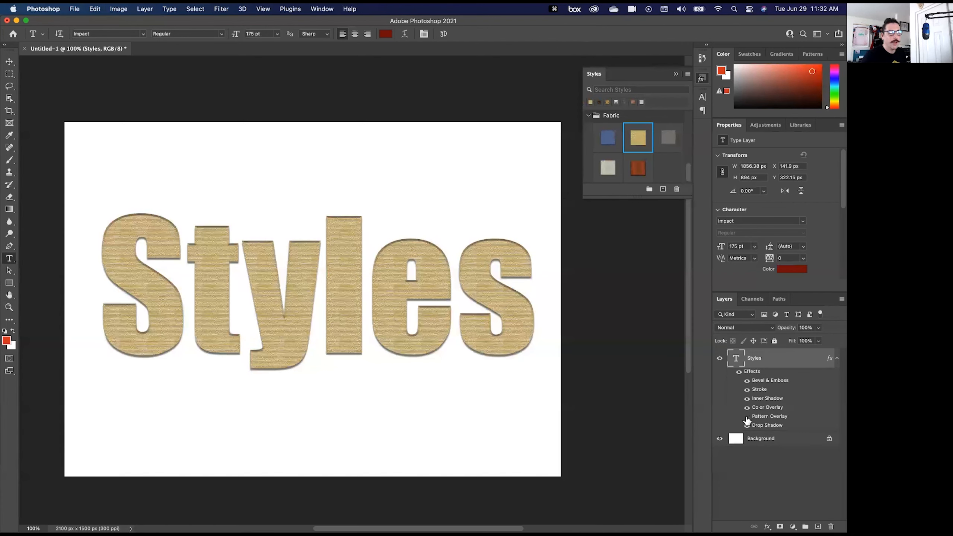
left_click(746, 417)
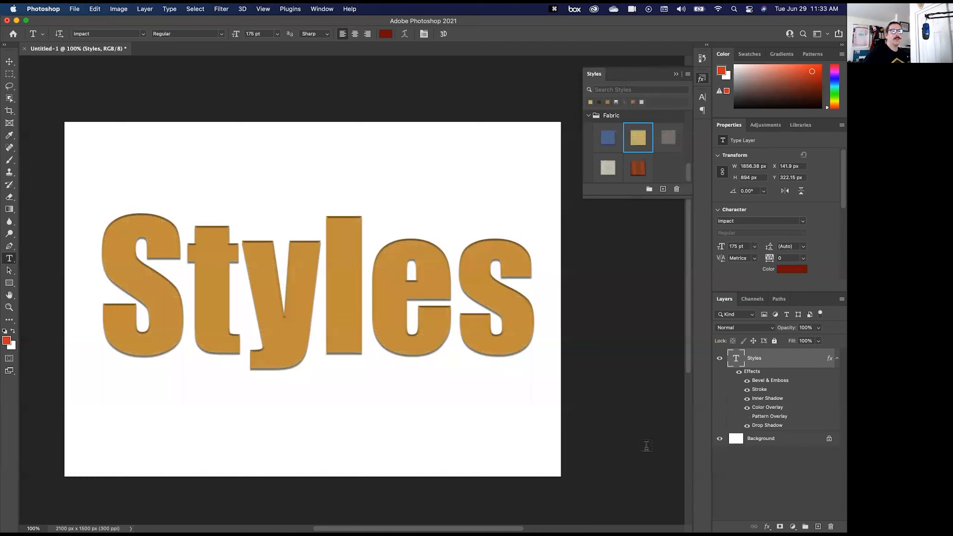
- Delete the Styles text layer and add large "MASK" text centred on the canvas
key("BackSpace")
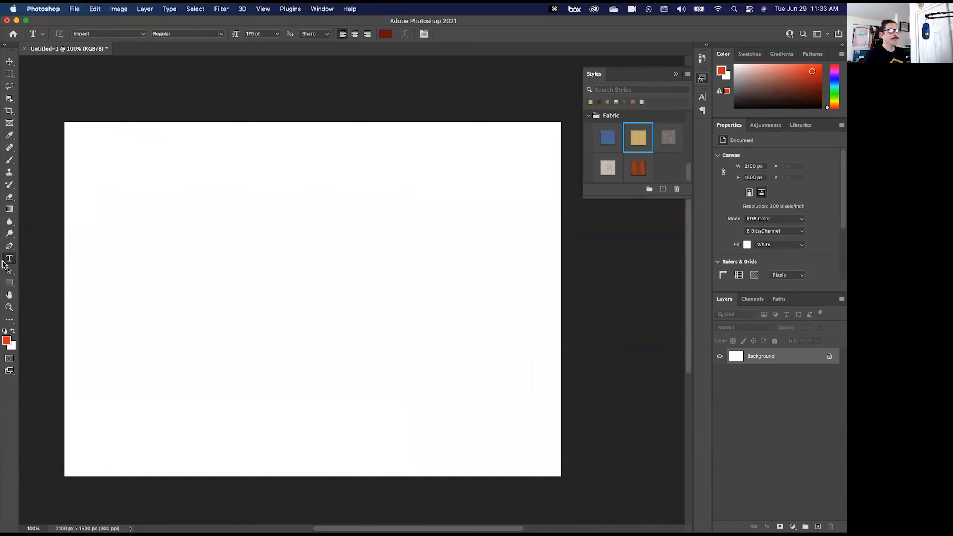
key("t")
left_click(205, 319)
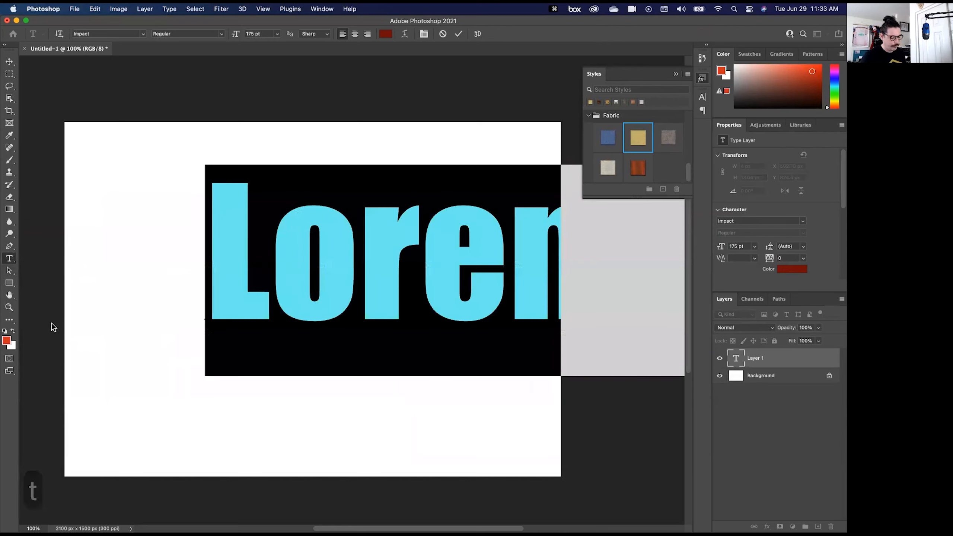
type("MASK")
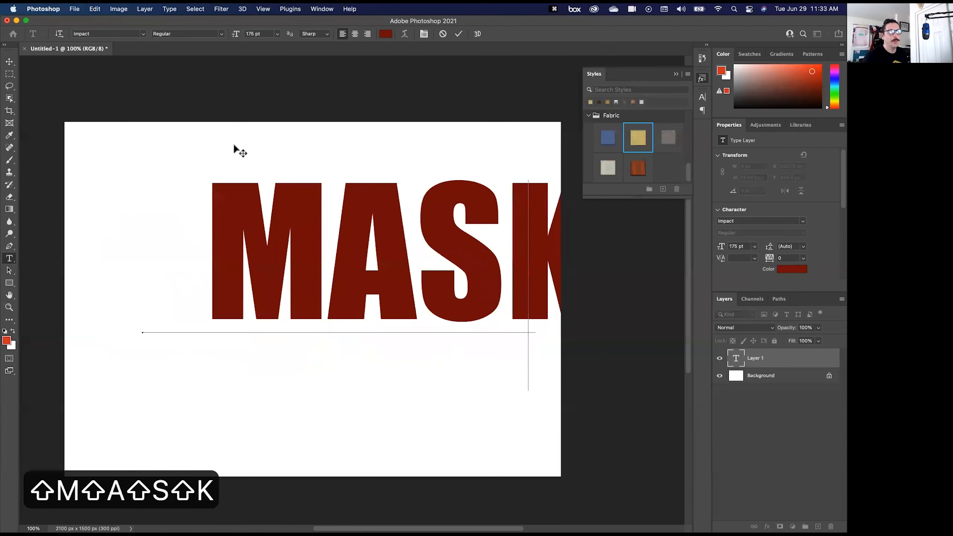
mouse_move(233, 144)
left_mouse_down()
mouse_move(240, 169)
mouse_move(241, 158)
left_mouse_up()
left_click(458, 35)
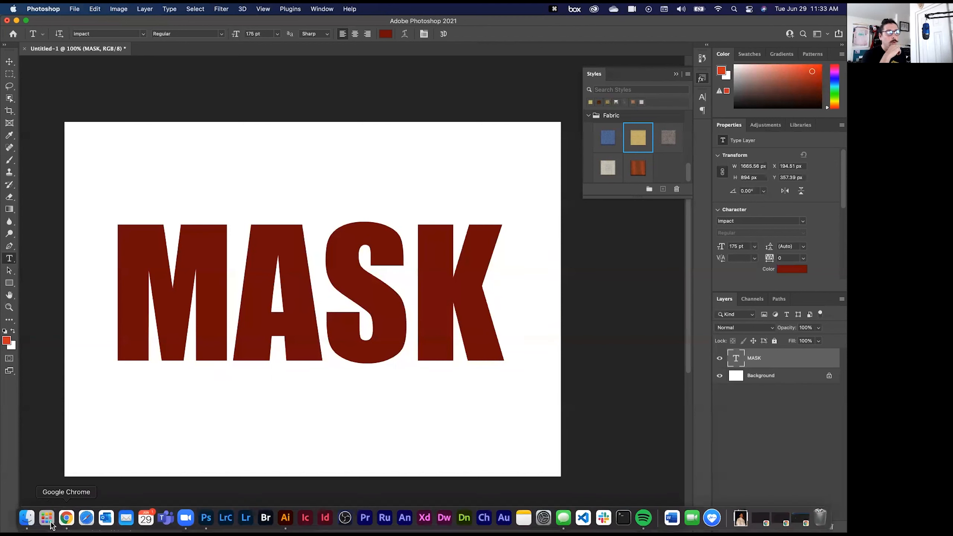
- Place space.jpg from the Special Effects for Text folder into the document above the MASK text
left_click(26, 521)
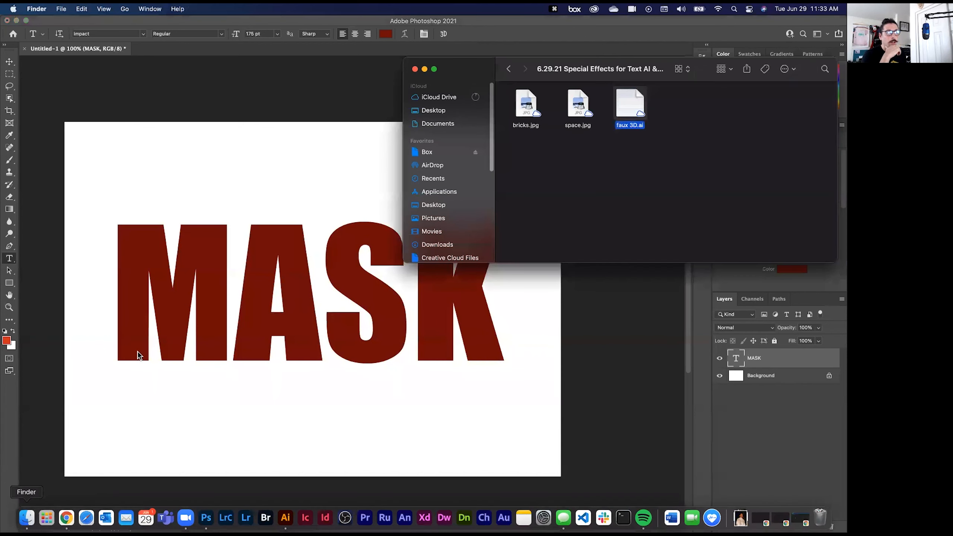
left_click(580, 104)
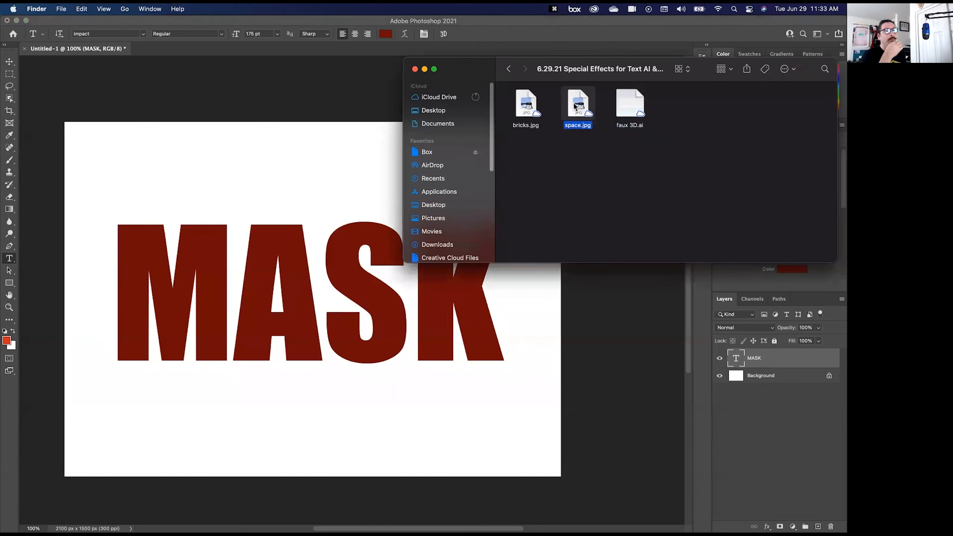
left_click_drag(580, 104, 264, 208)
left_click_drag(127, 360, 130, 354)
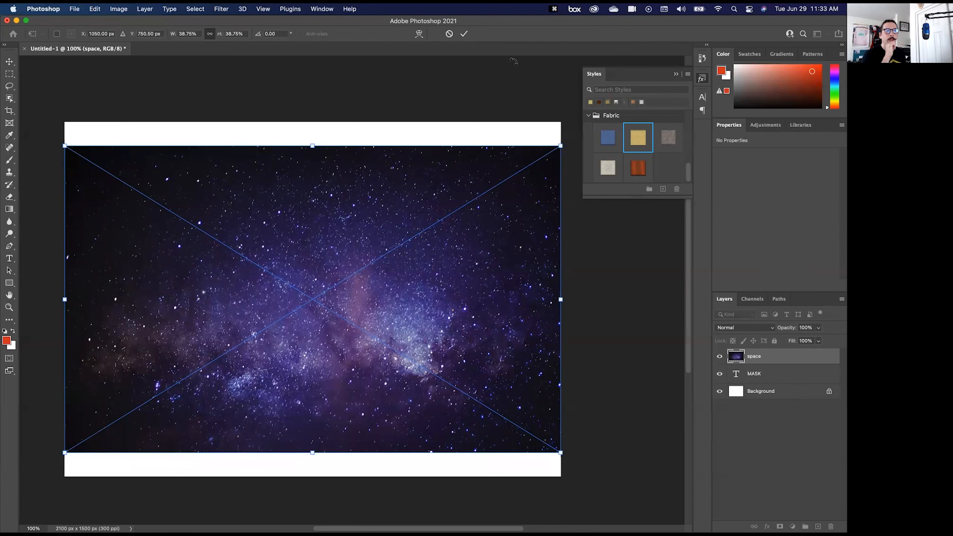
left_click(466, 35)
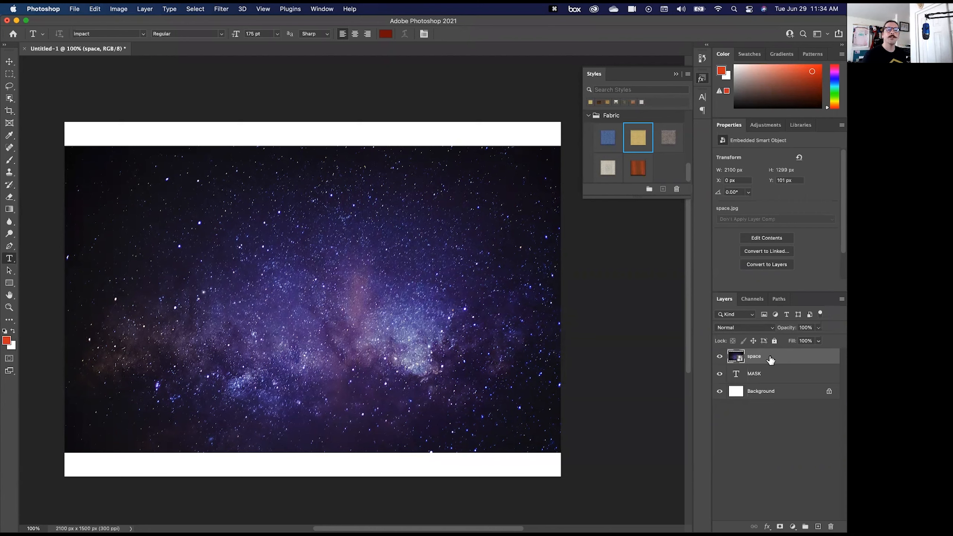
- Clip the space image layer to the MASK text layer with a clipping mask
left_click(770, 373)
left_click(759, 358)
left_click(760, 374)
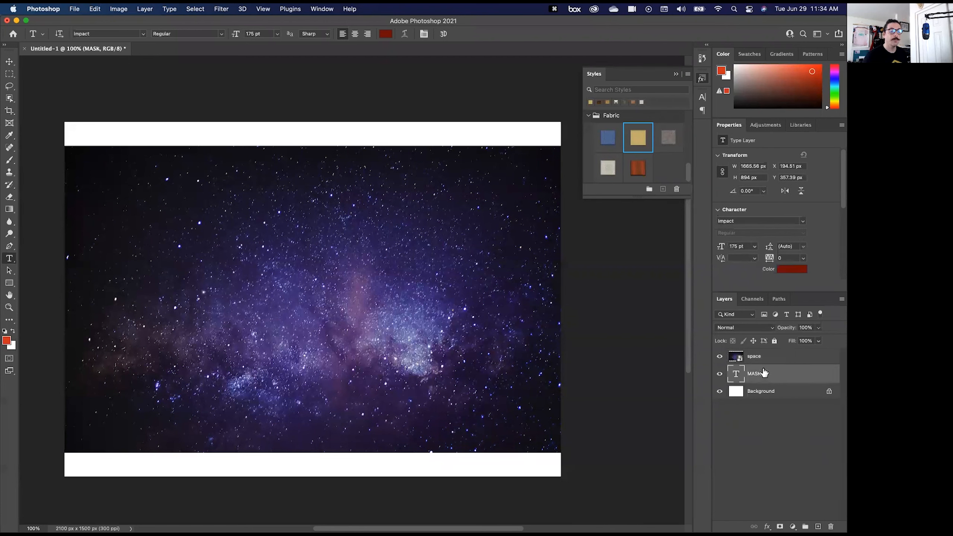
left_click(766, 362)
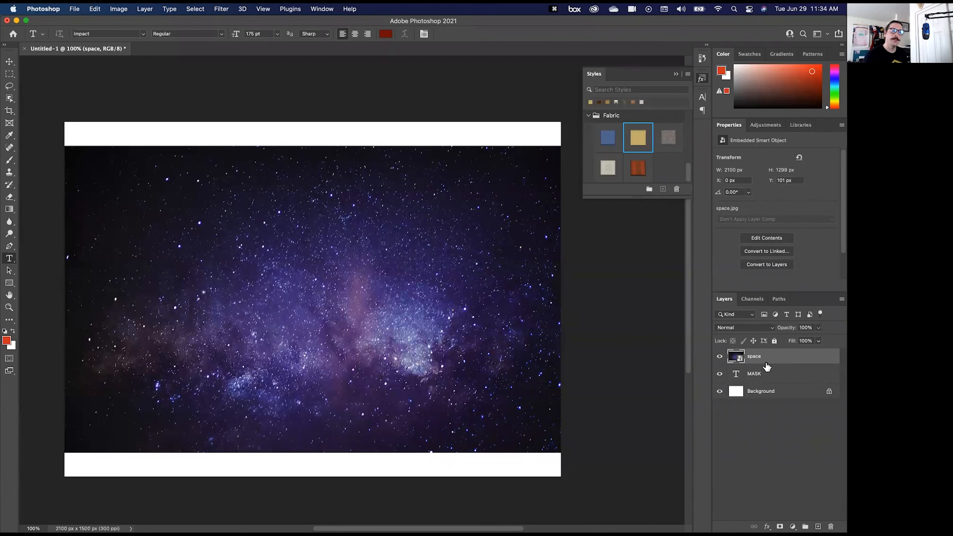
right_click(769, 362)
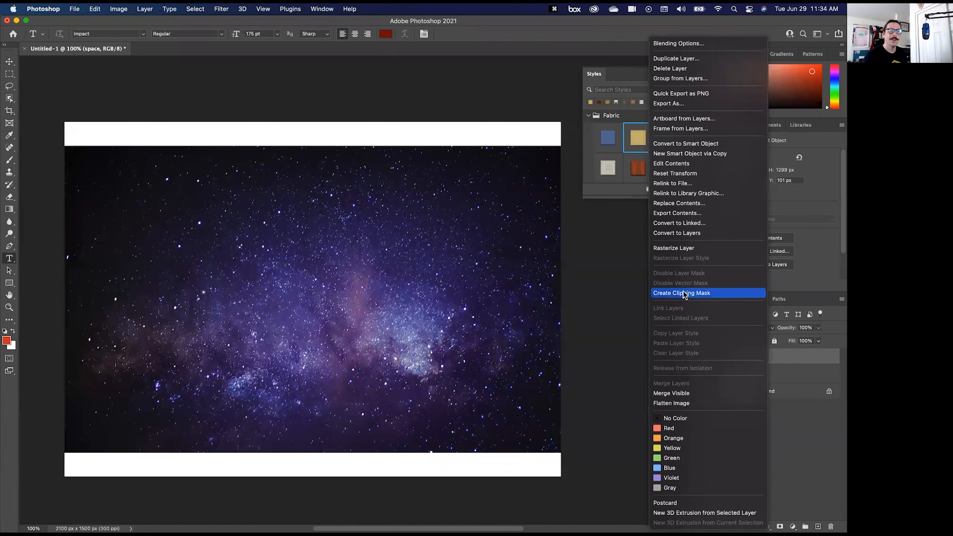
left_click(787, 356)
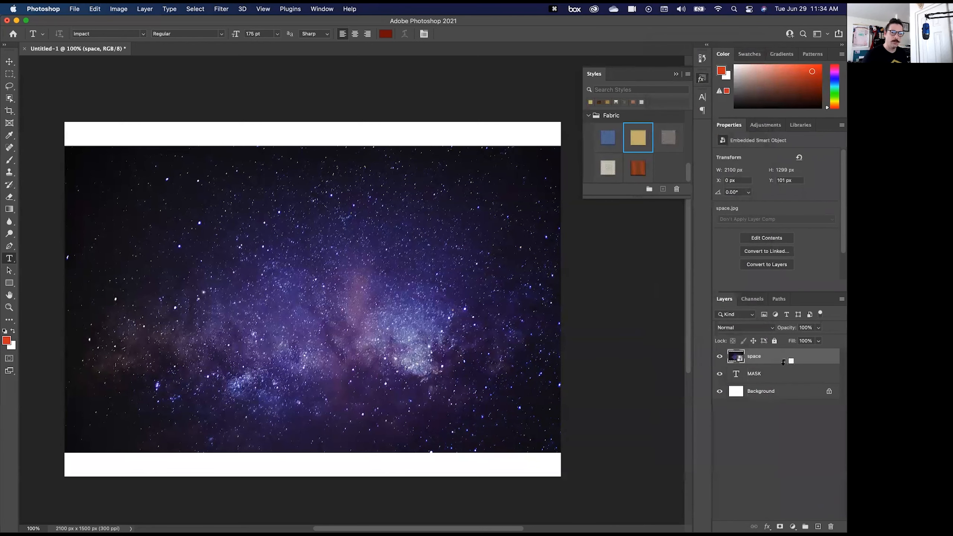
left_click(783, 362, "alt")
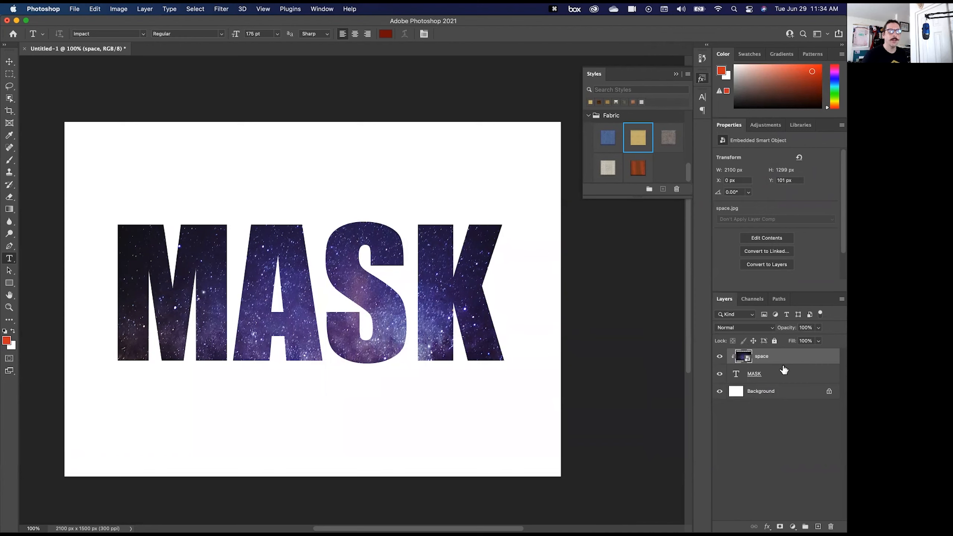
- Replace the masked word with "SPACE!" and reposition the text so it fits within the canvas
left_click(773, 376)
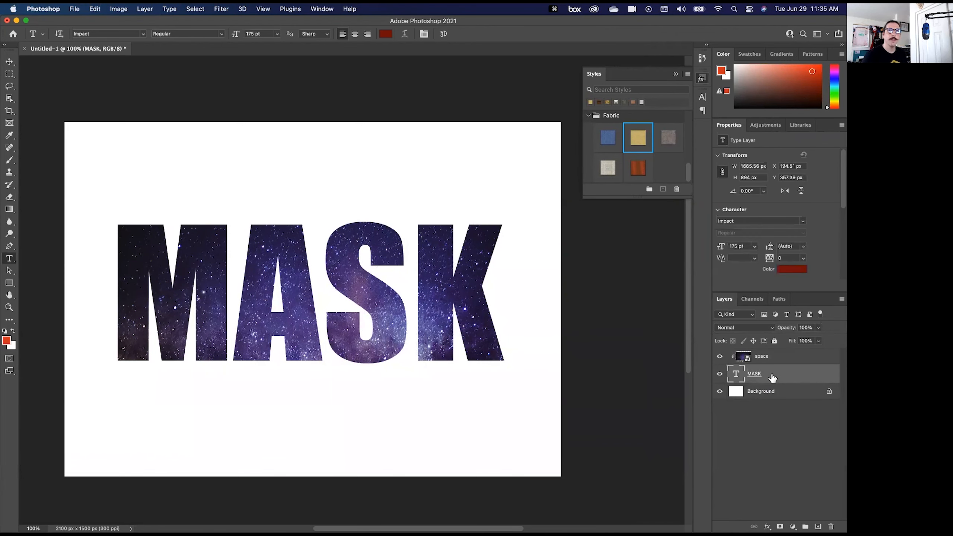
double_click(734, 377)
type("SPACE")
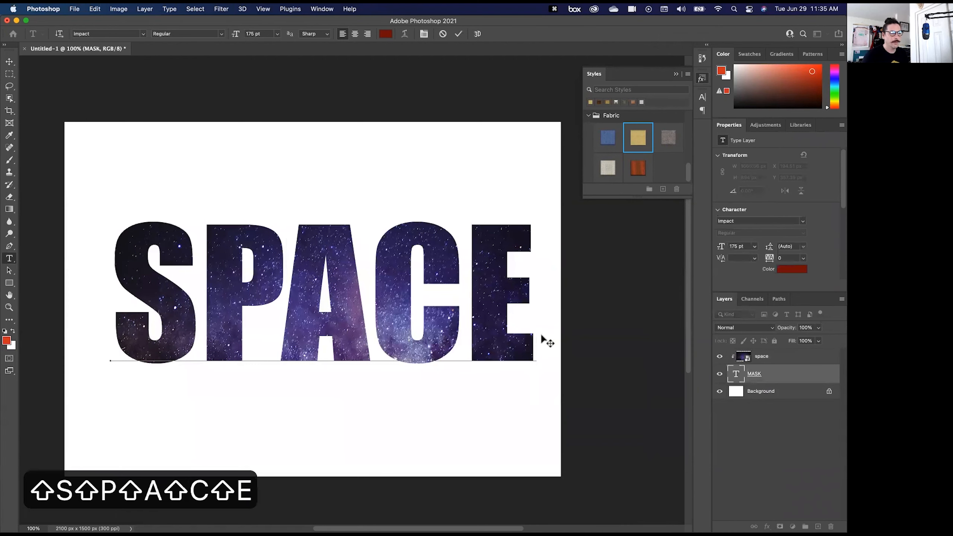
type("!")
left_click_drag(353, 144, 319, 148)
key("Return")
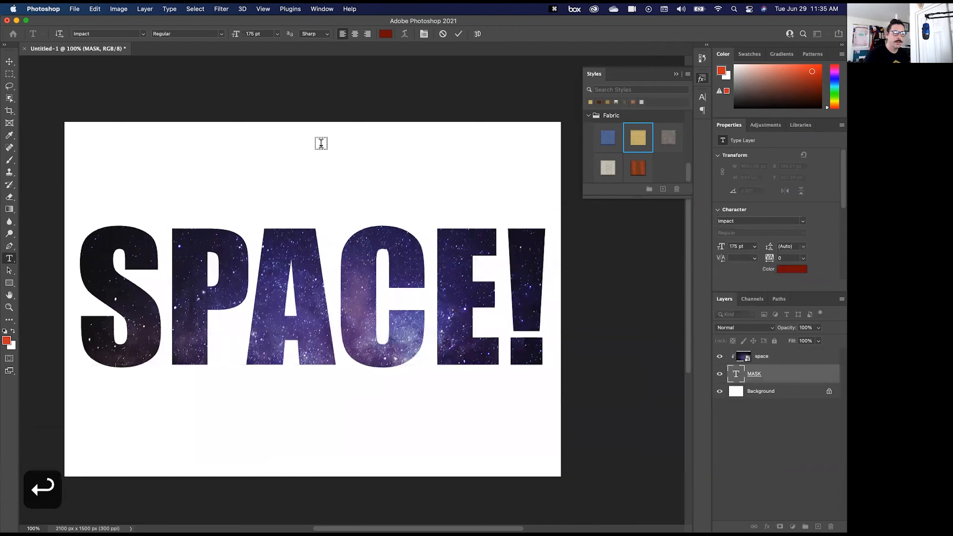
- Shift the SPACE! text slightly up and left, and reposition the space image inside the letters
key("v")
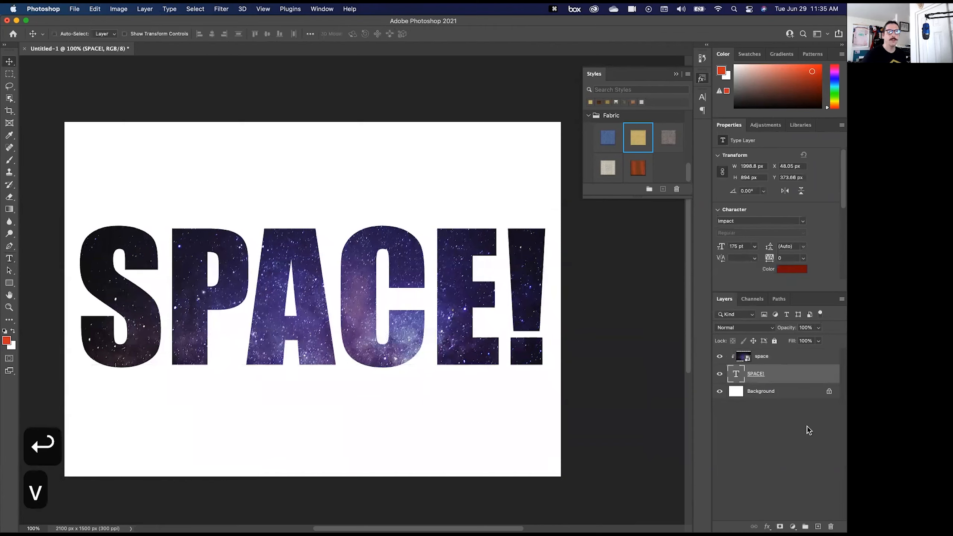
left_click_drag(314, 344, 301, 329)
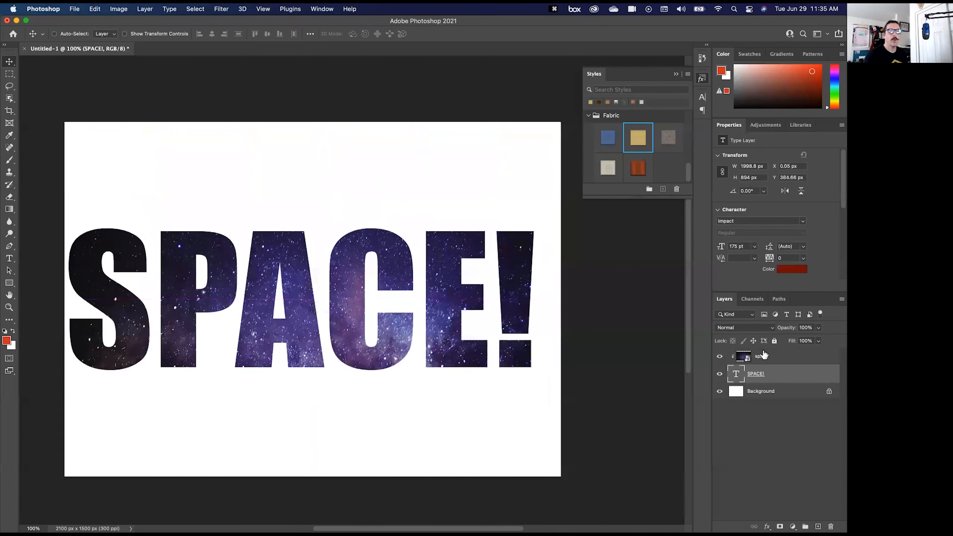
left_click(763, 354)
left_click_drag(391, 322, 333, 306)
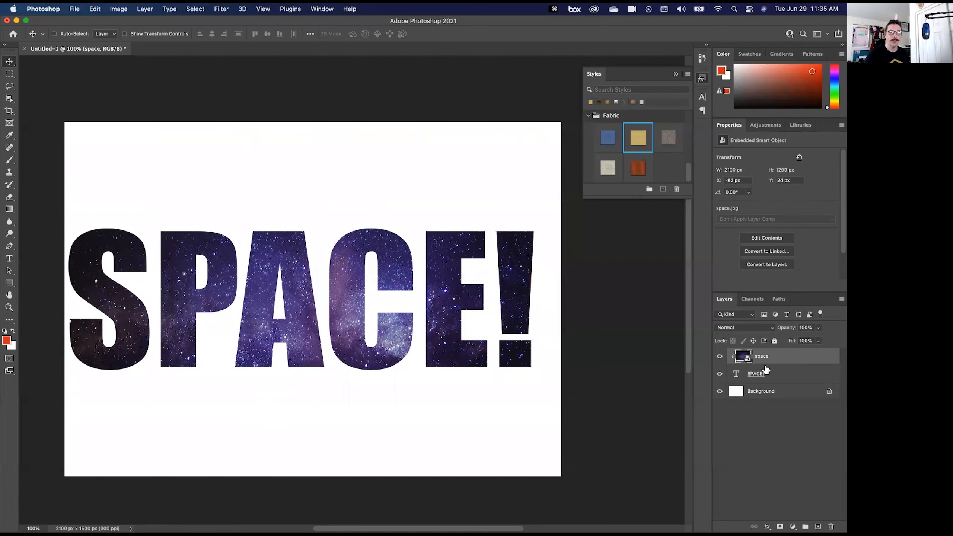
- Apply a Drop Shadow with 70% opacity and 25 px distance plus a Bevel & Emboss Inner Bevel to the SPACE! text
left_click(775, 376)
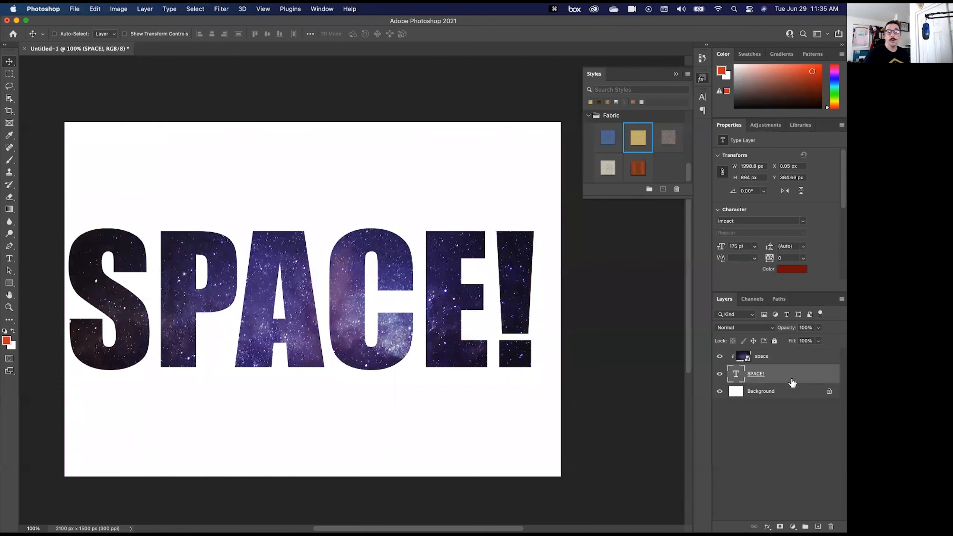
double_click(787, 374)
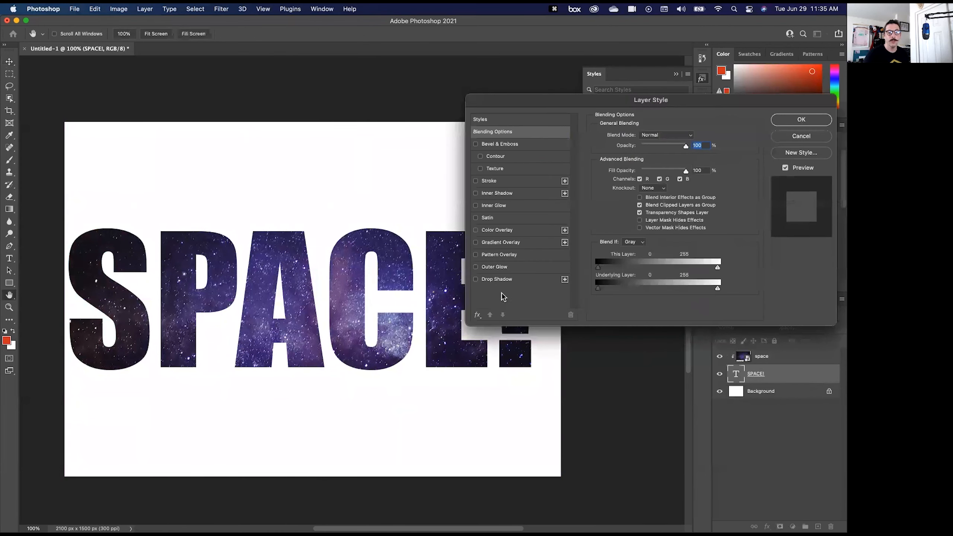
left_click(496, 279)
left_click_drag(345, 328, 343, 332)
left_click_drag(651, 150, 666, 150)
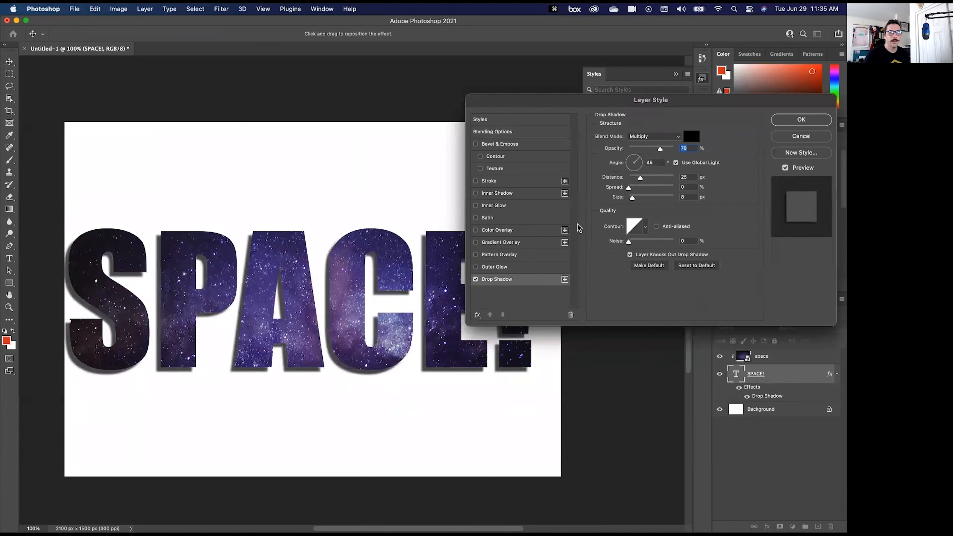
left_click(496, 146)
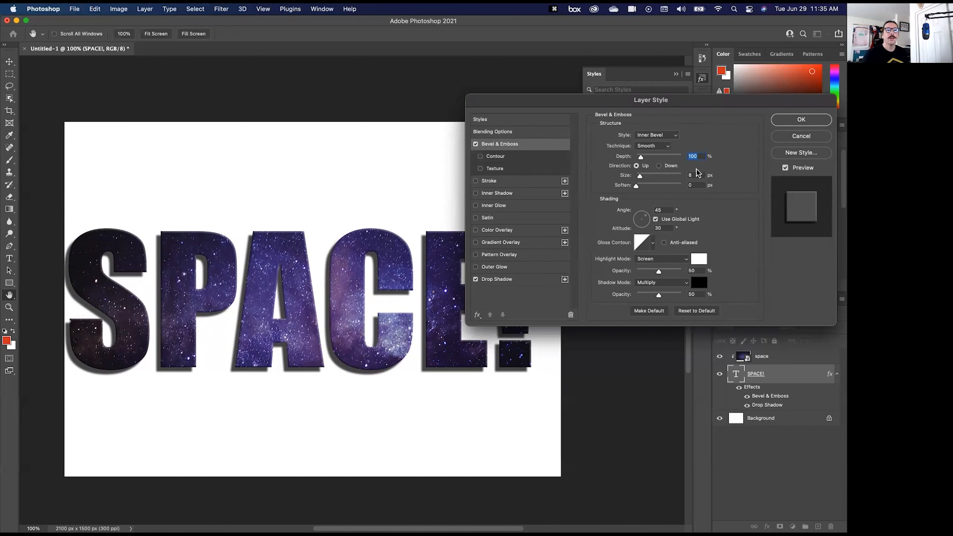
key("Return")
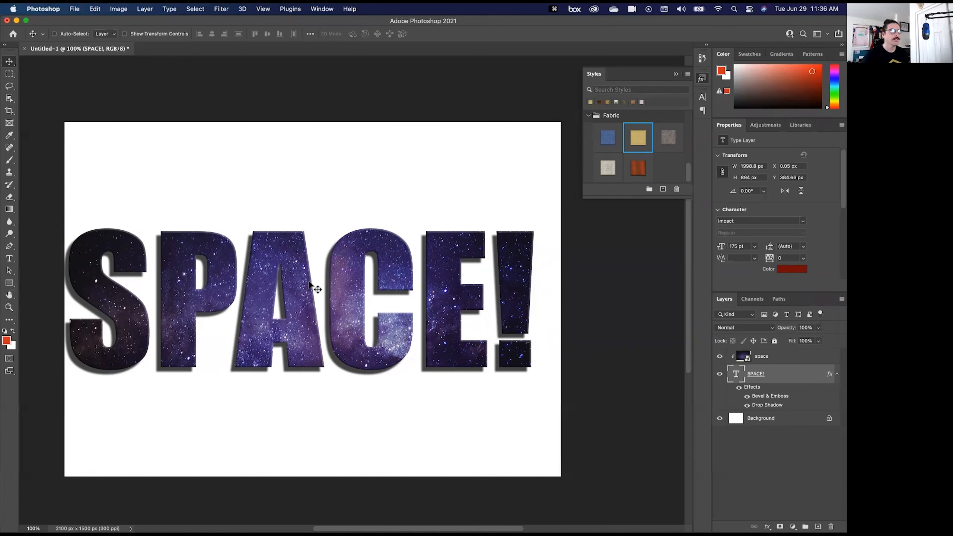
- Place bricks.jpg into the document and enlarge it to cover the whole canvas
mouse_move(326, 528)
left_click(22, 523)
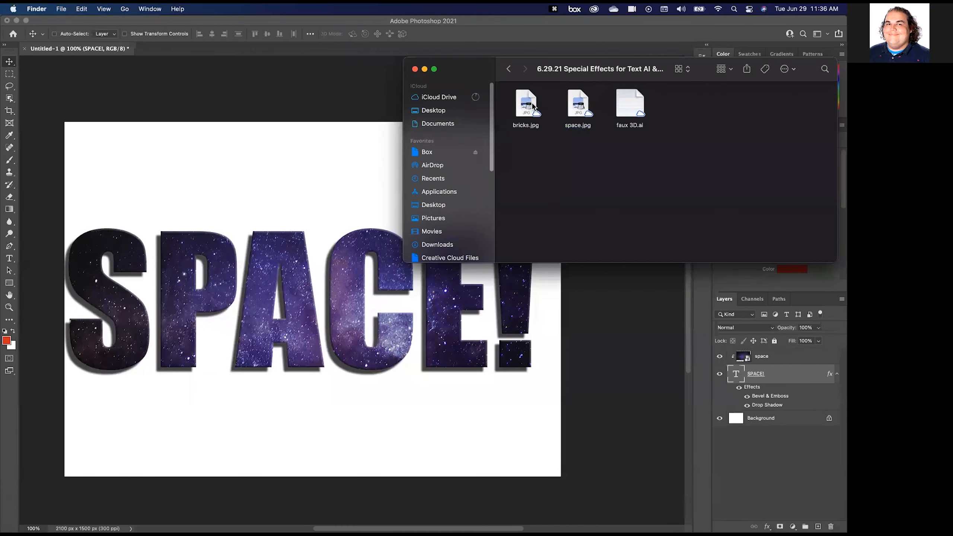
left_click_drag(533, 106, 224, 190)
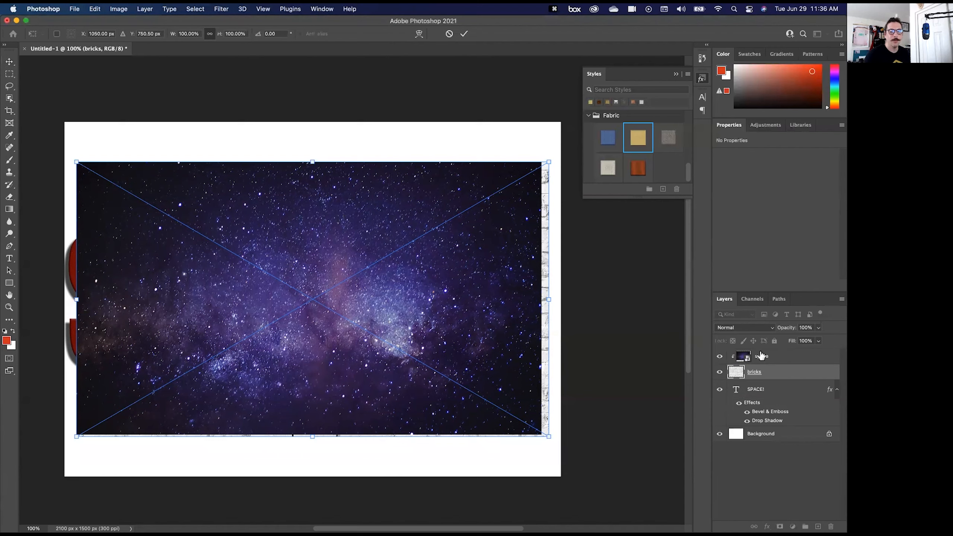
left_click_drag(549, 162, 618, 122)
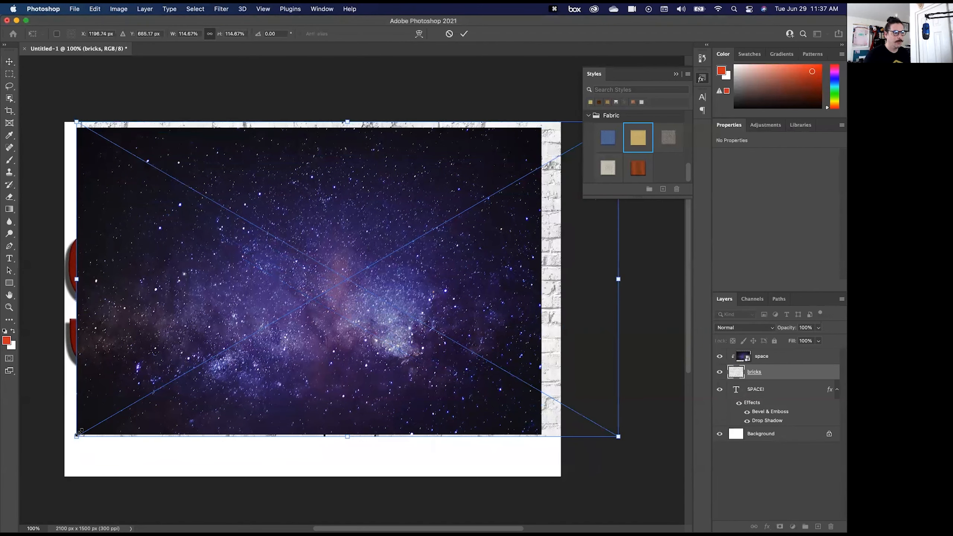
left_click_drag(77, 436, 36, 515)
key("Return")
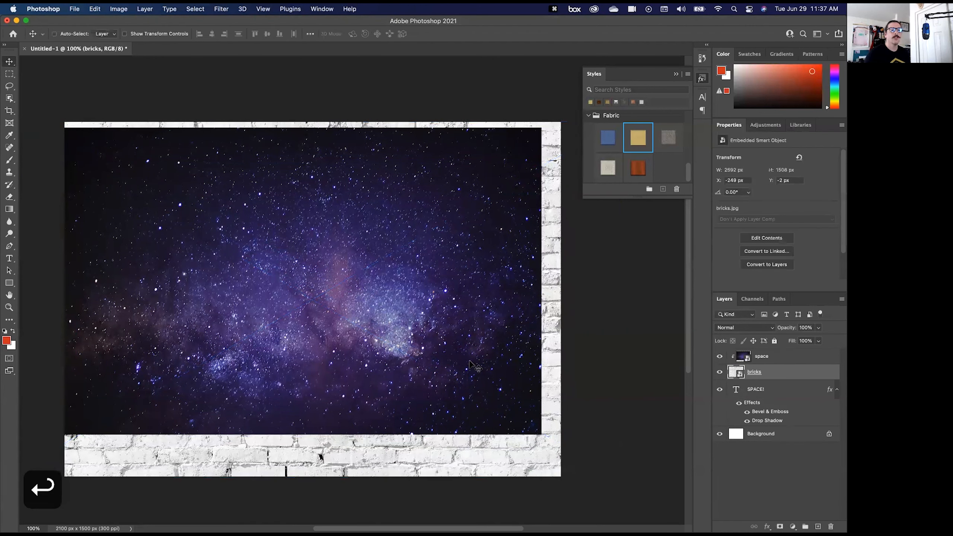
- Move the bricks layer above the space layer, hide it to clip space to the SPACE! text again, and show the bricks
left_click_drag(785, 376, 780, 360)
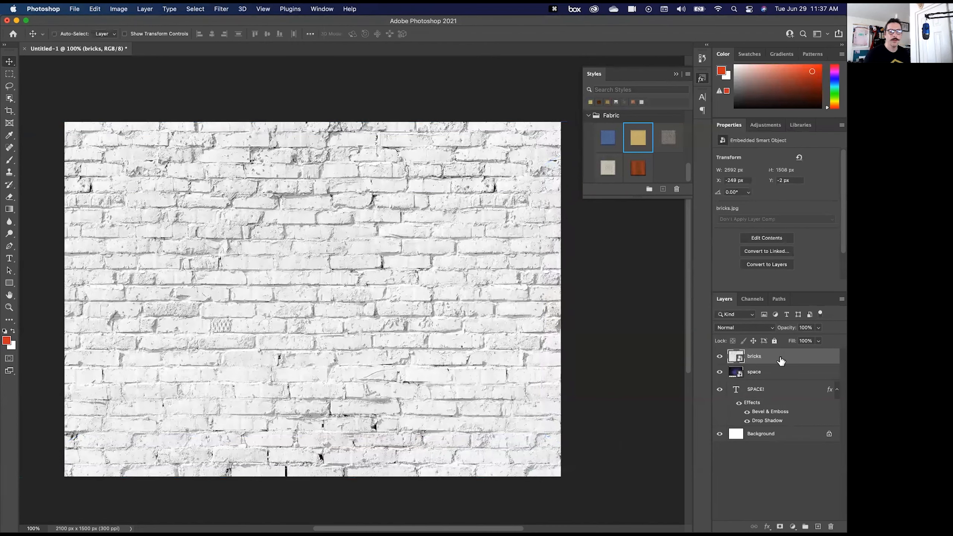
left_click(769, 377)
left_click(719, 356)
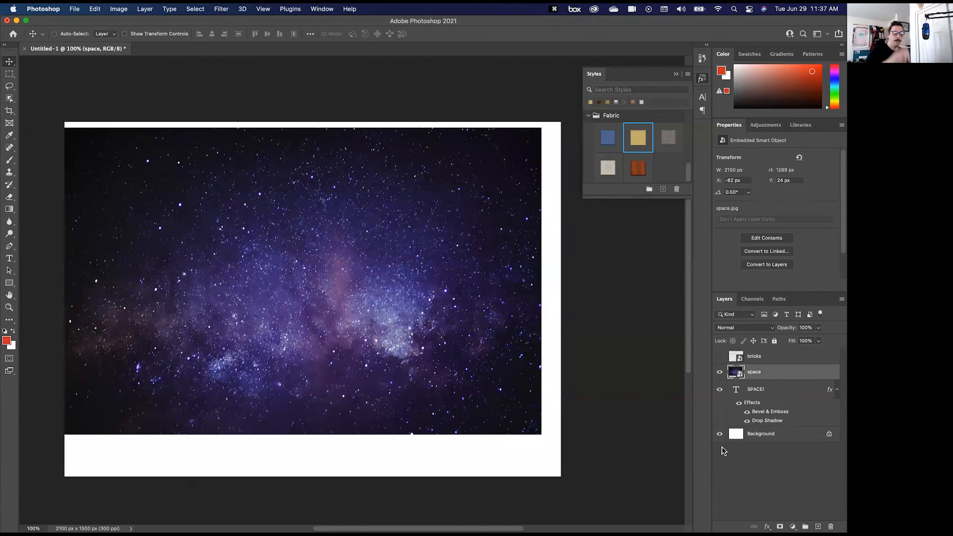
left_click_drag(731, 413, 757, 376)
left_click(757, 376, "alt")
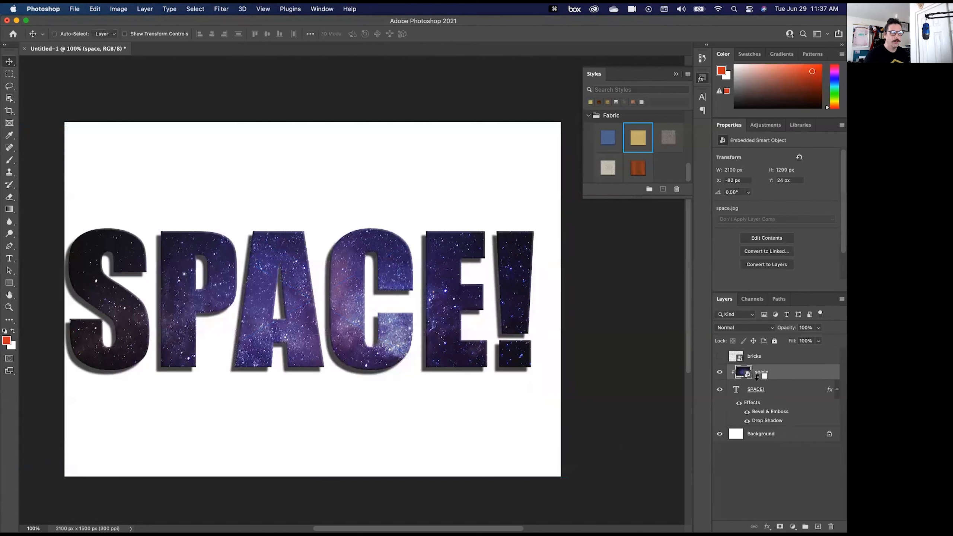
left_click(720, 357)
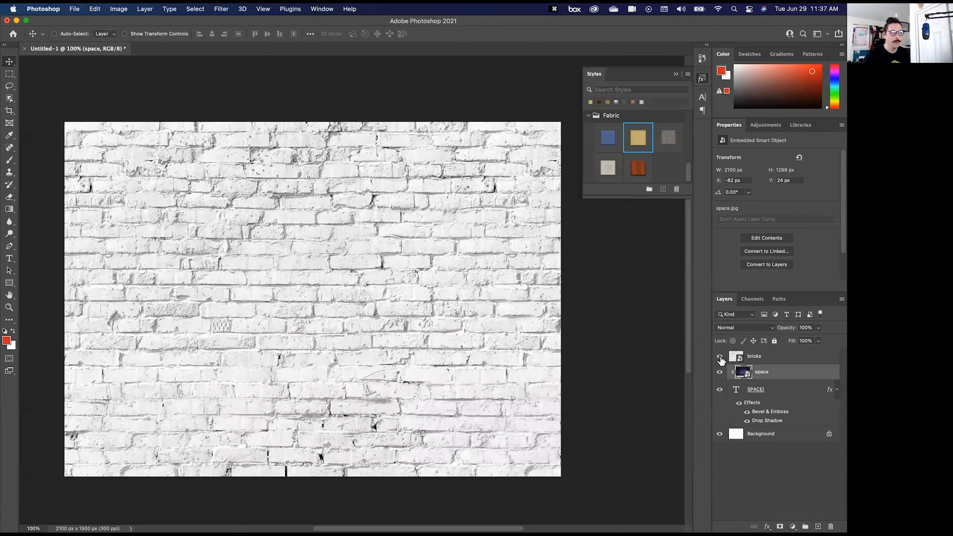
left_click(773, 357)
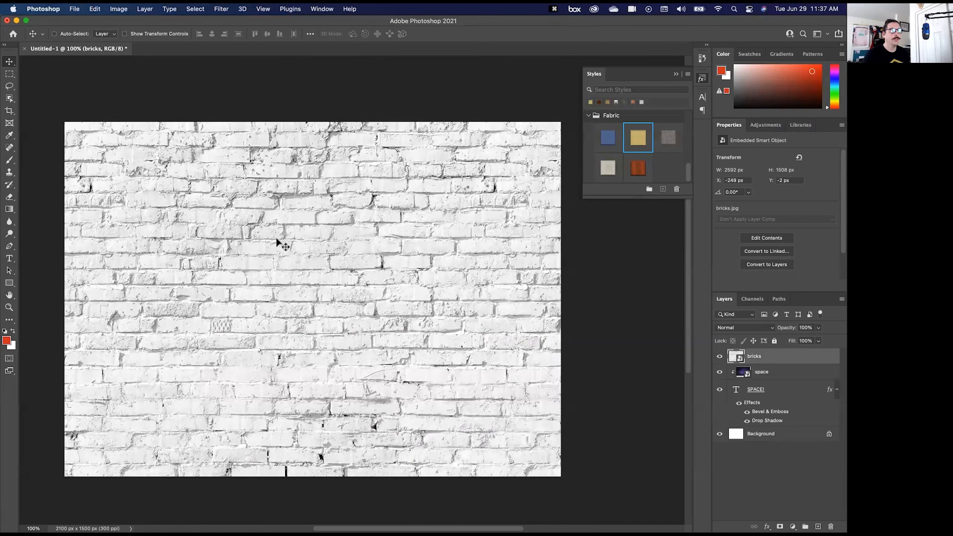
key("t")
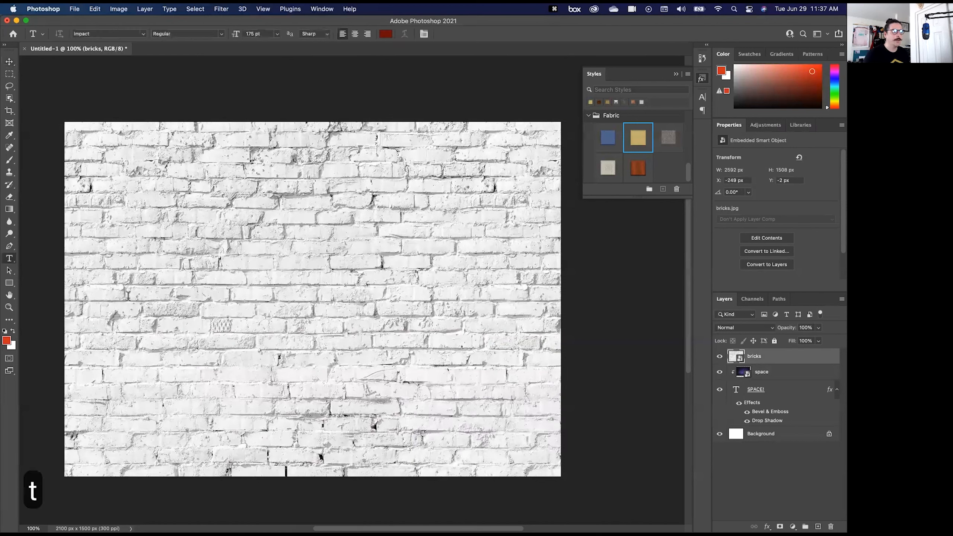
left_click(231, 267)
type("kno")
key("Escape")
key("Escape")
key("Escape")
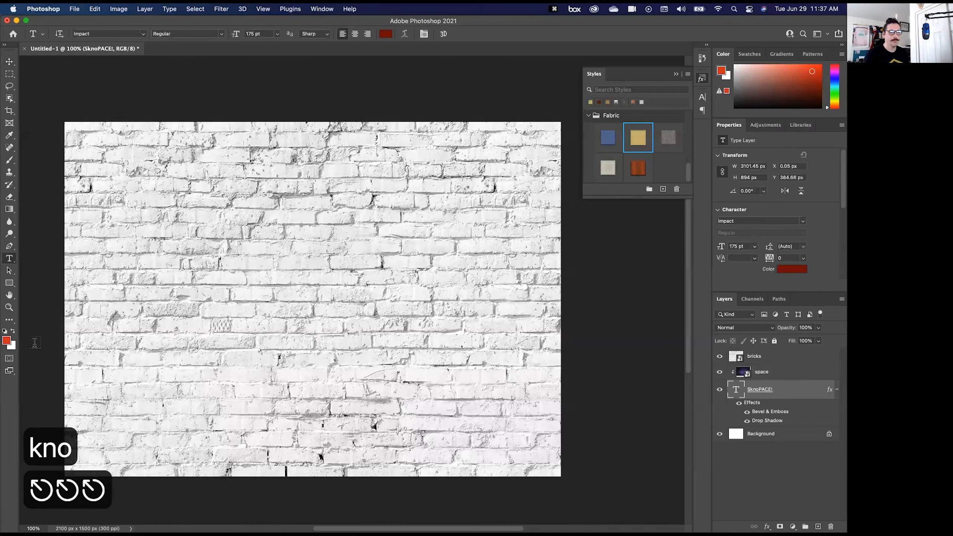
key("super+z")
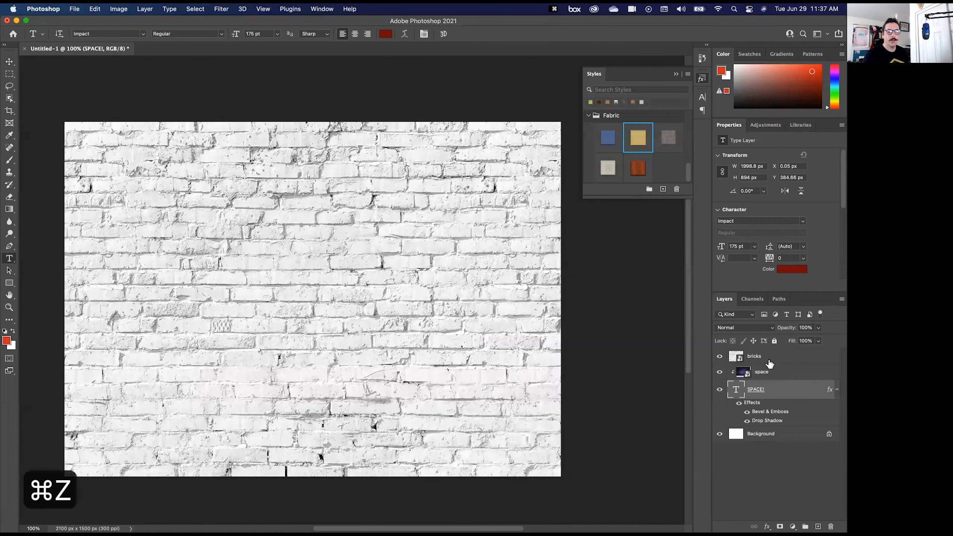
- Add the text KNOCKOUT on a new type layer above the bricks layer and move it down onto the wall
left_click(769, 363)
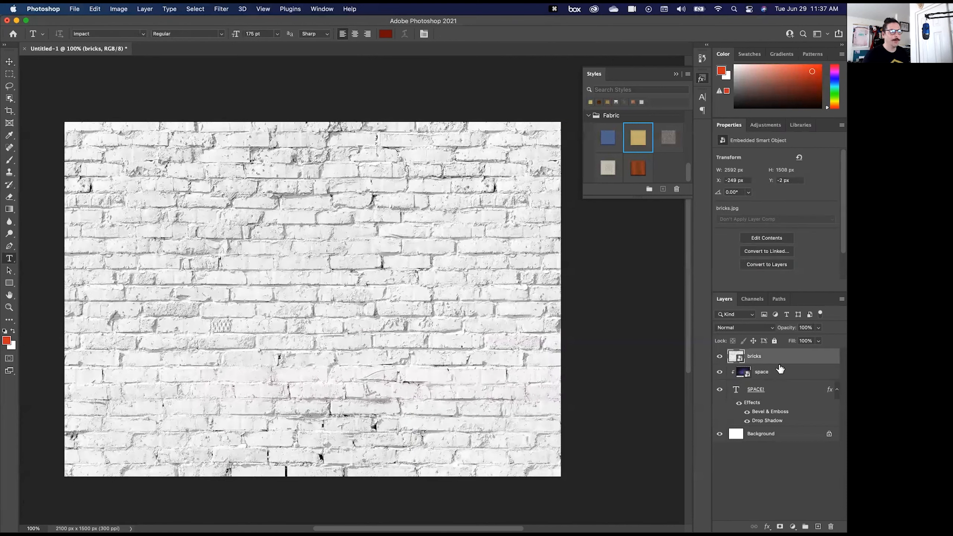
left_click(139, 196)
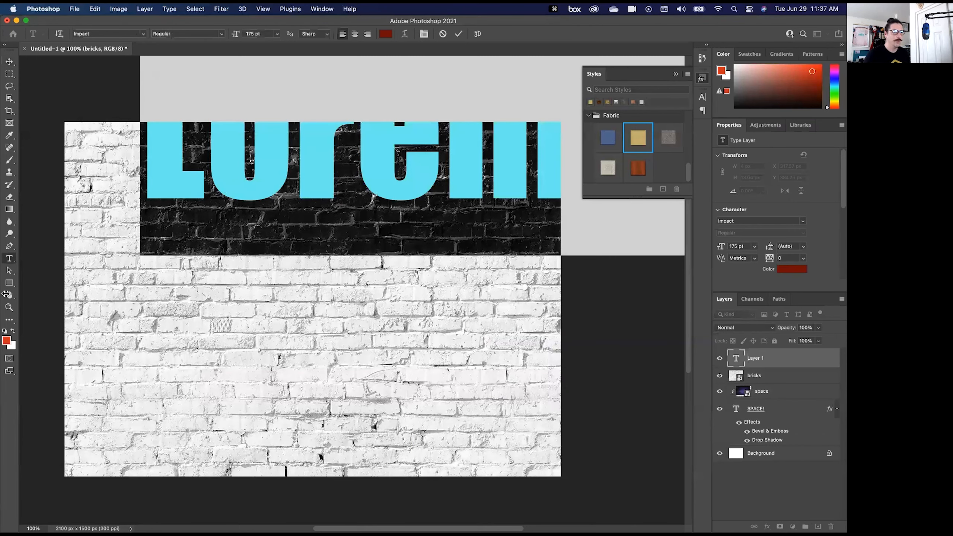
type("KNOCKOUT")
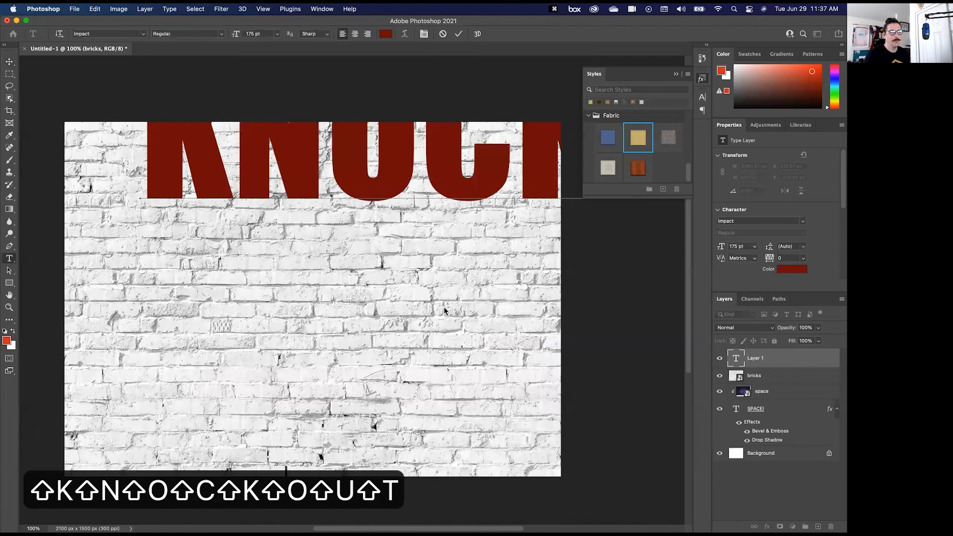
left_click_drag(457, 276, 367, 451)
- Set the whole KNOCKOUT text to 112 pt and center it on the brick wall
key("super+a")
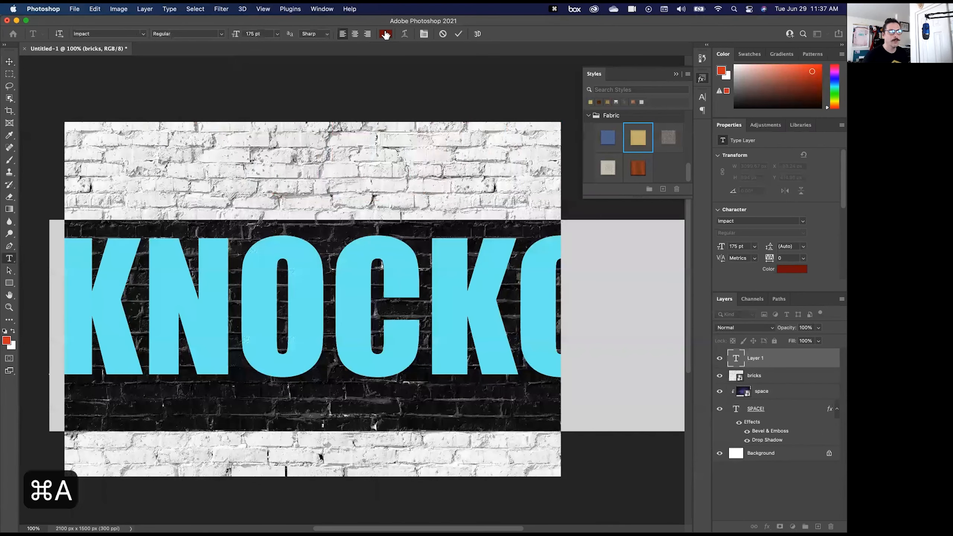
left_click_drag(236, 34, 205, 33)
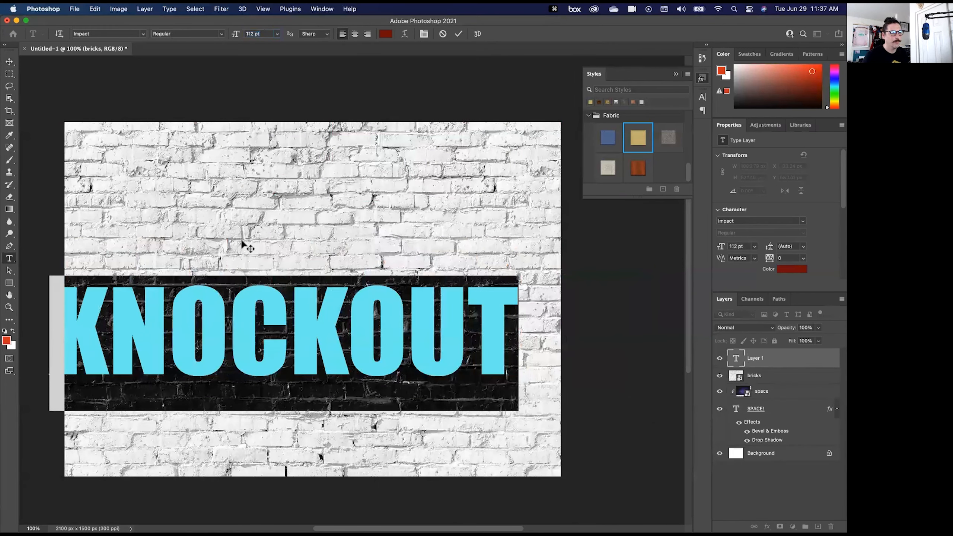
left_click_drag(247, 248, 265, 198)
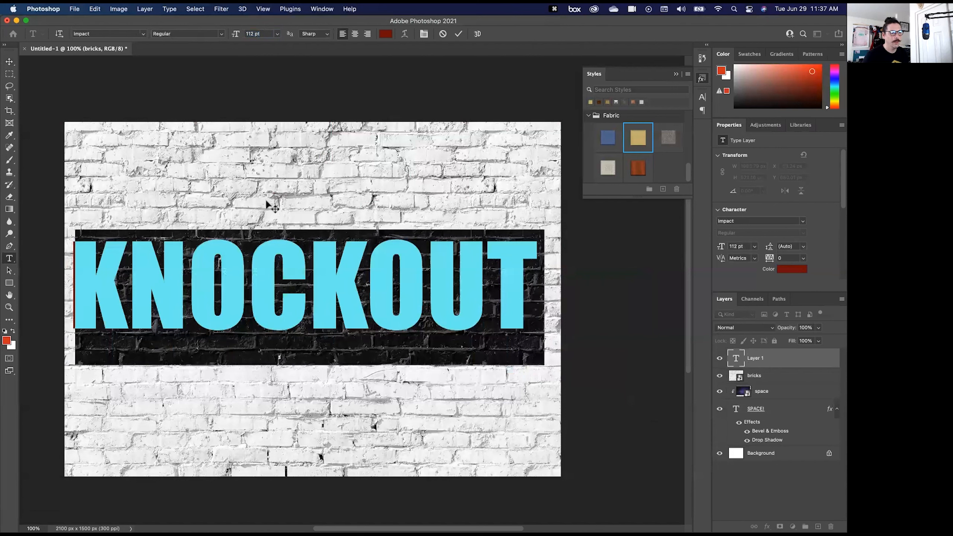
key("Escape")
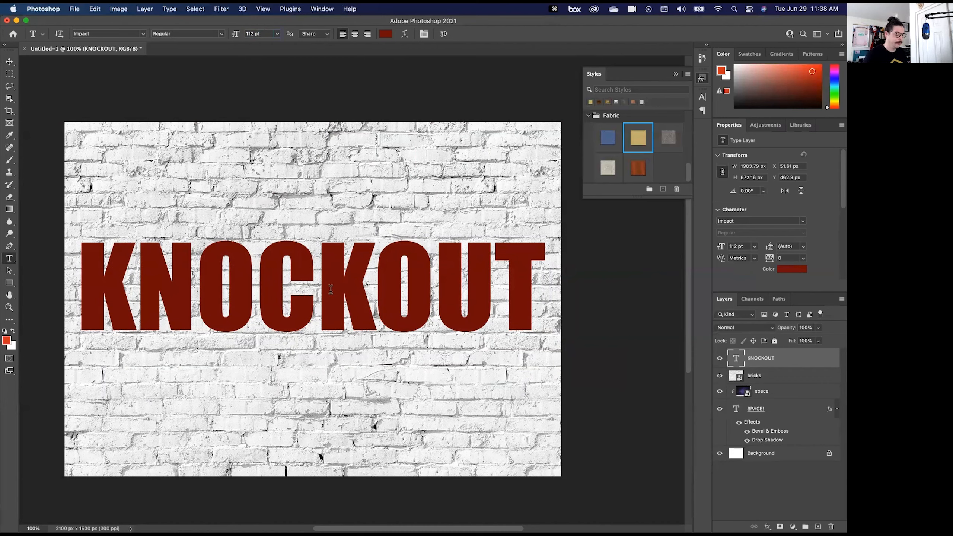
- Move the KNOCKOUT text up near the canvas's upper edge and back down to the middle of the wall
key("v")
left_click_drag(338, 305, 338, 202)
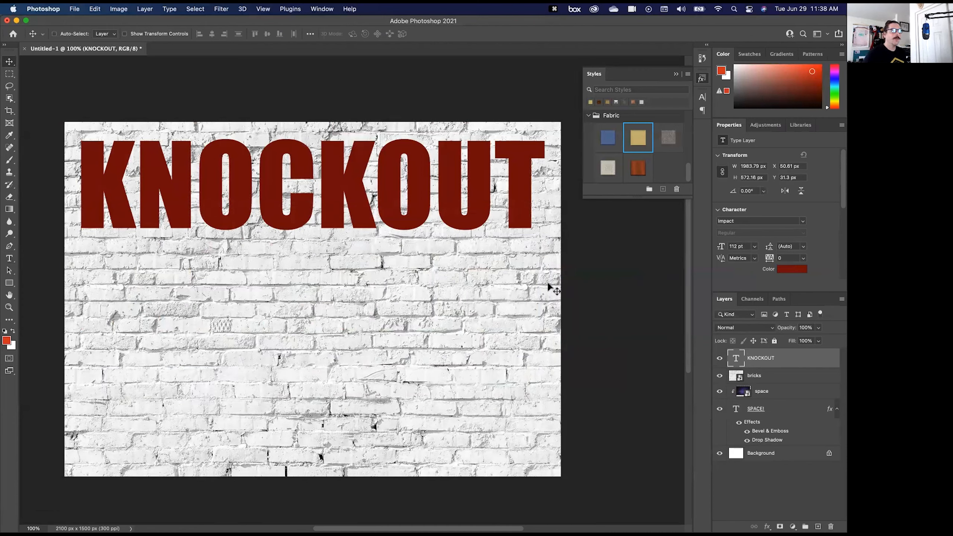
left_click_drag(335, 196, 337, 294)
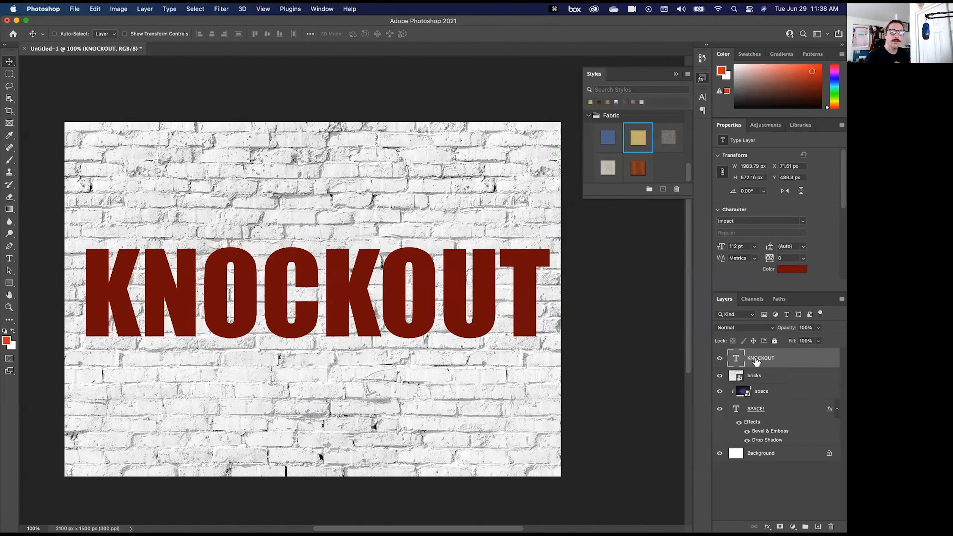
- Group the KNOCKOUT and bricks layers together and expand the group
left_click(773, 381)
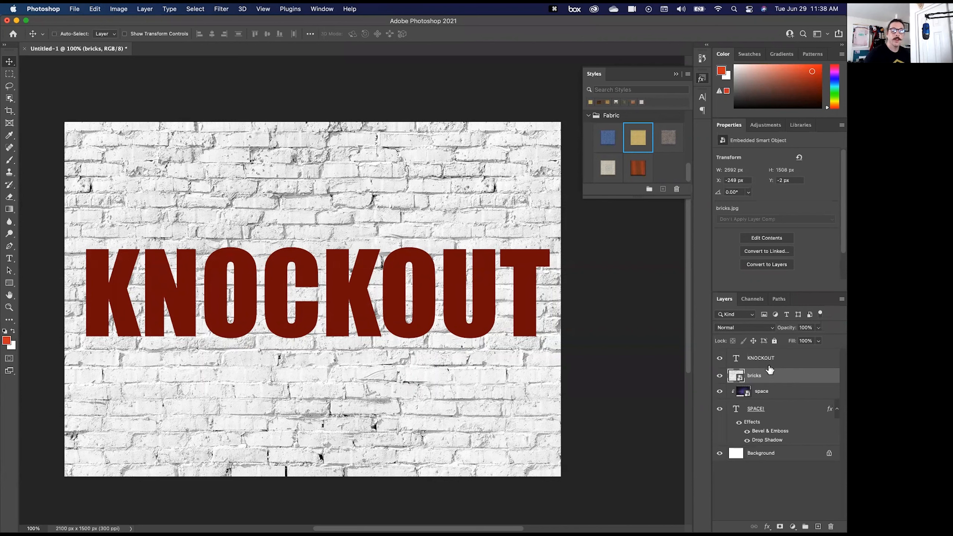
left_click(766, 361)
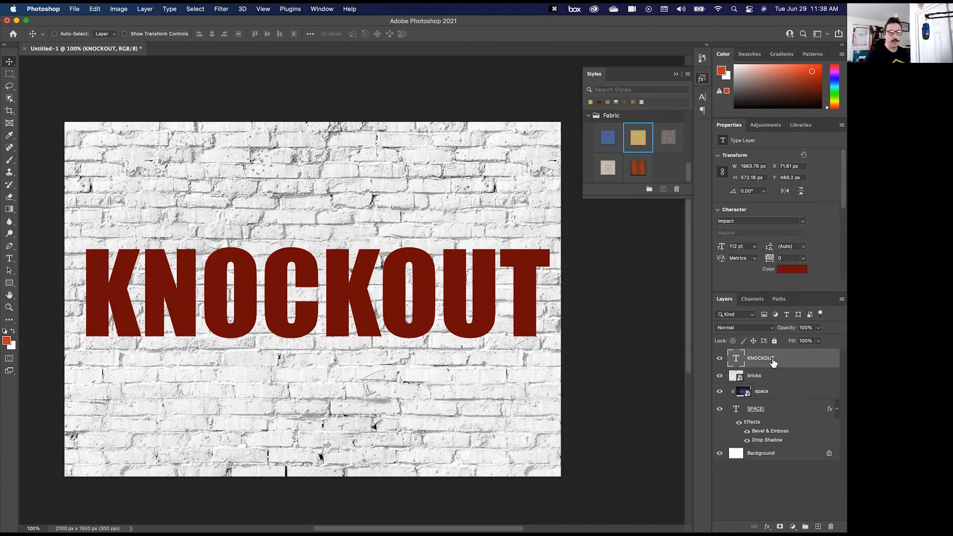
left_click(765, 377, "shift")
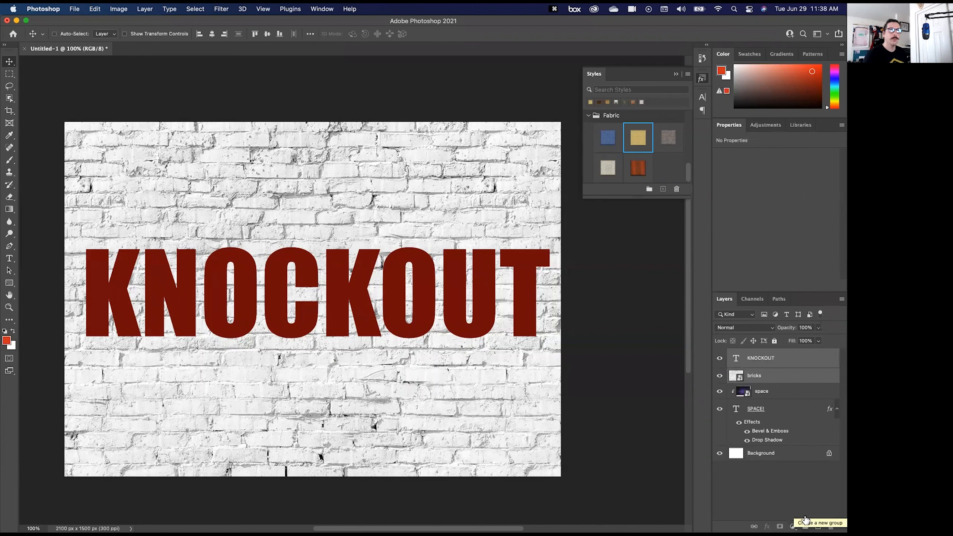
key("super+g")
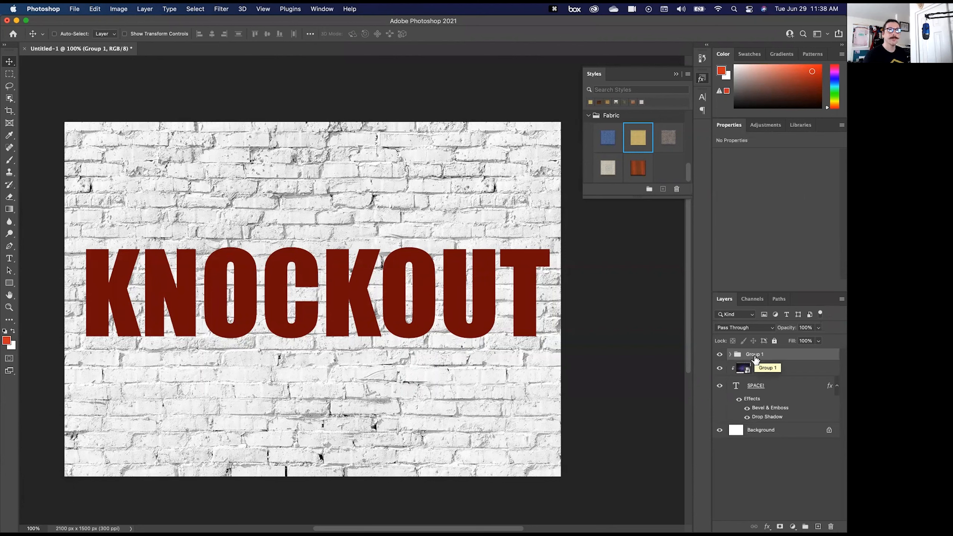
left_click(730, 355)
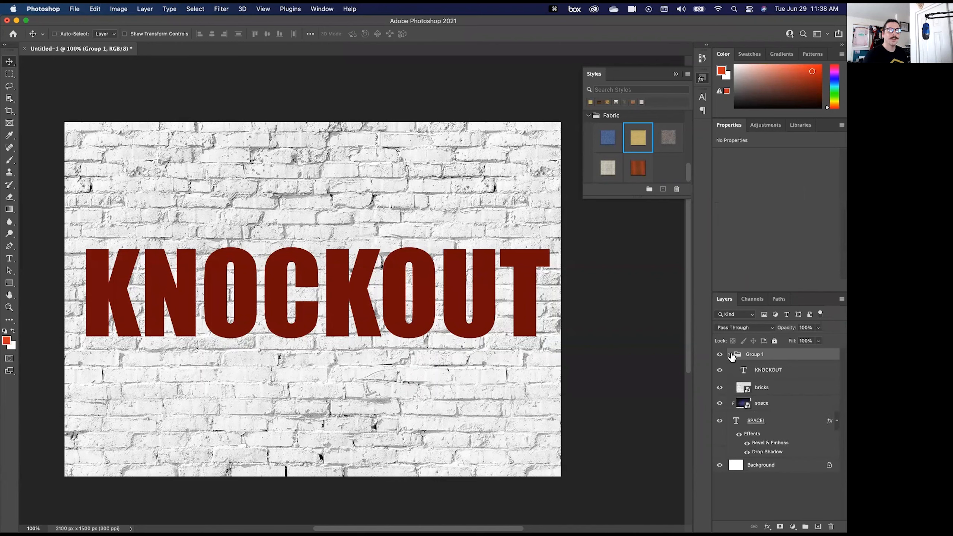
- In the KNOCKOUT layer's blending options, try a stroke and remove it, with fill opacity at 0% and knockout set to Shallow
left_click(797, 374)
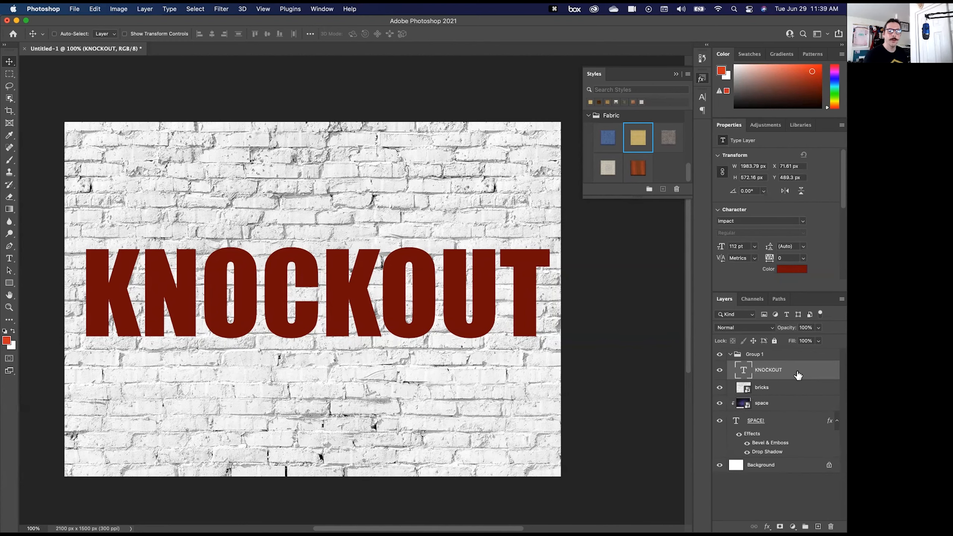
double_click(798, 374)
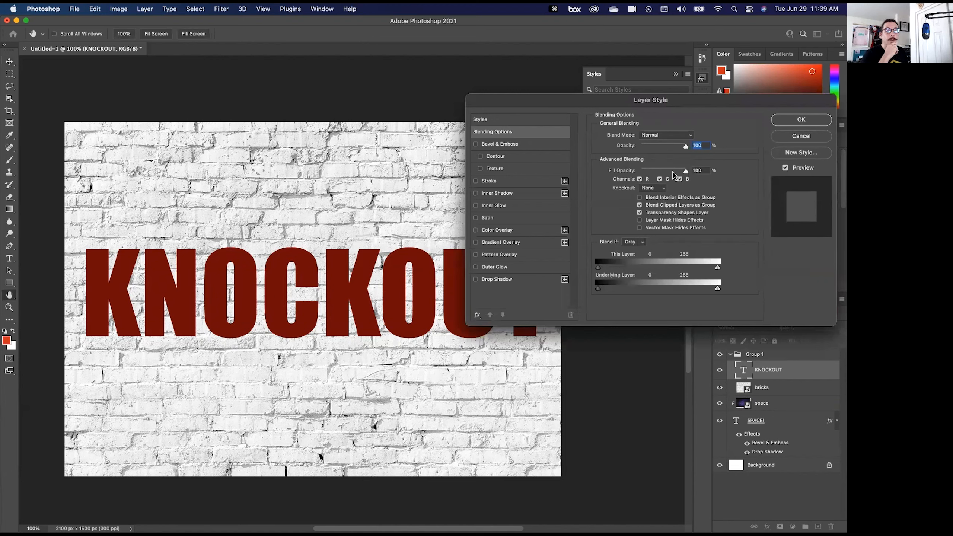
left_click_drag(685, 171, 642, 173)
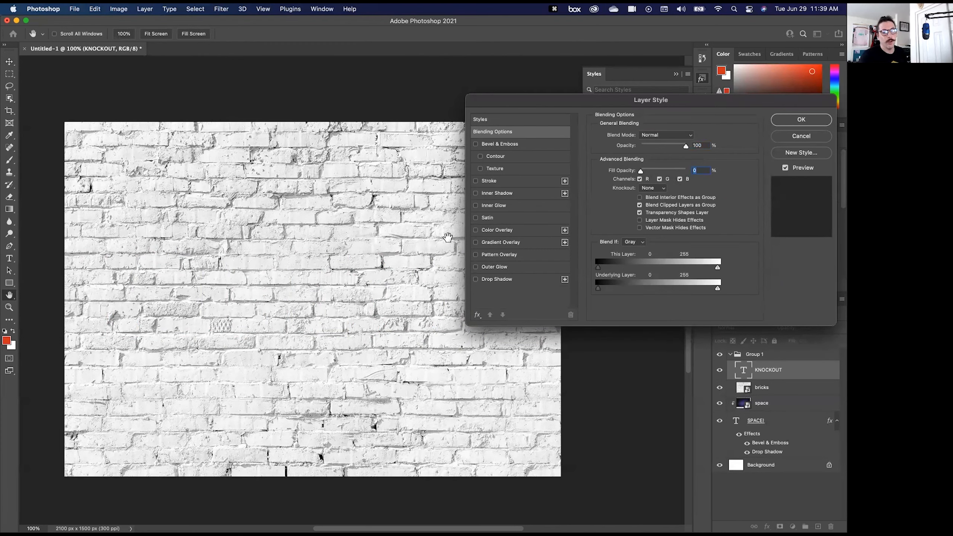
left_click(476, 181)
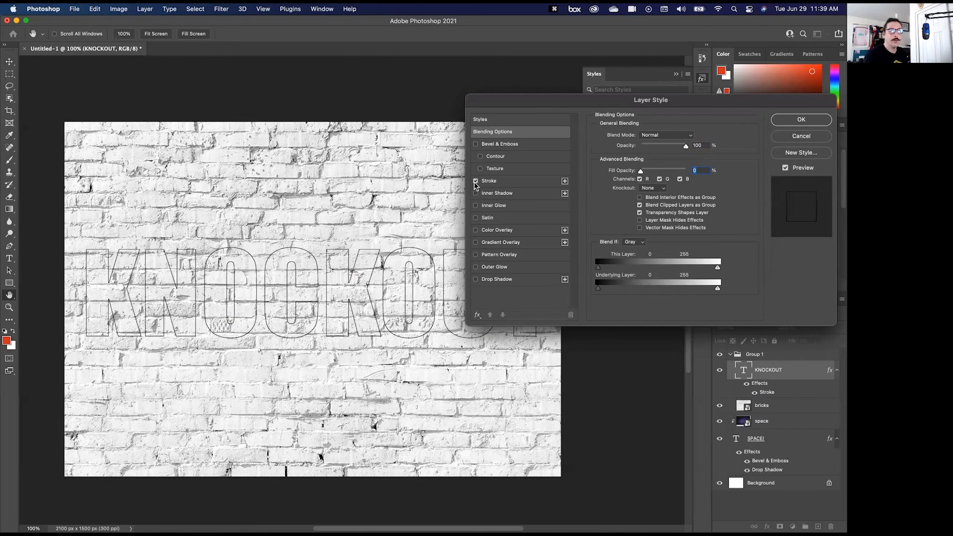
left_click(475, 181)
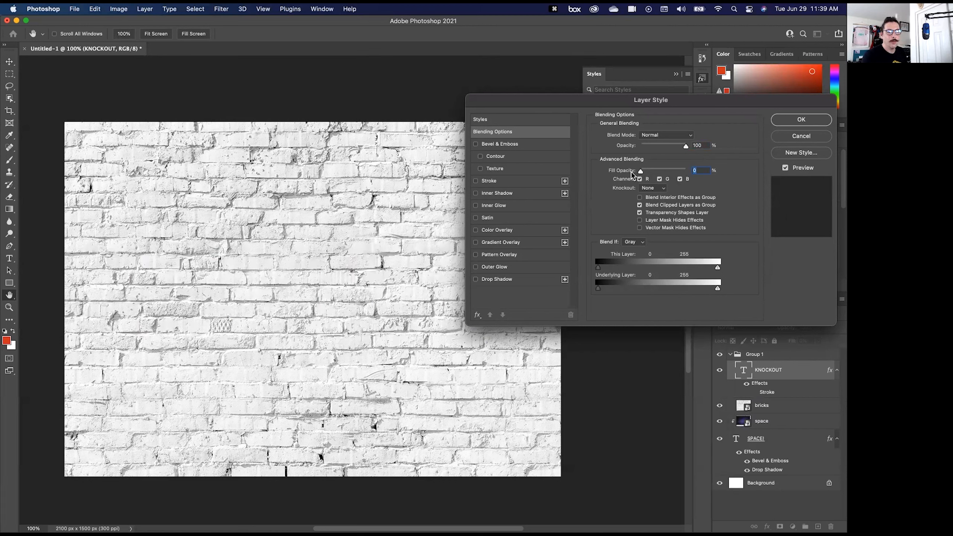
left_click(661, 189)
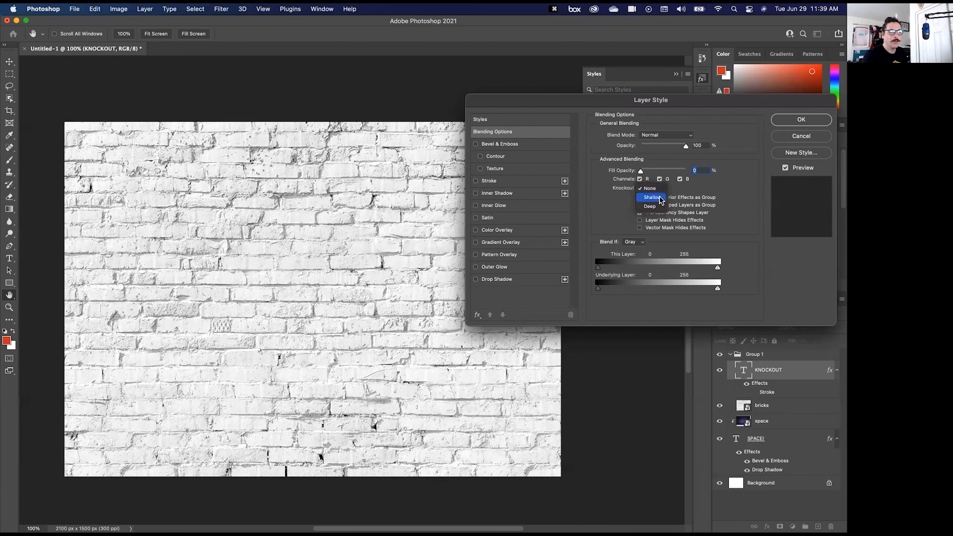
left_click(660, 199)
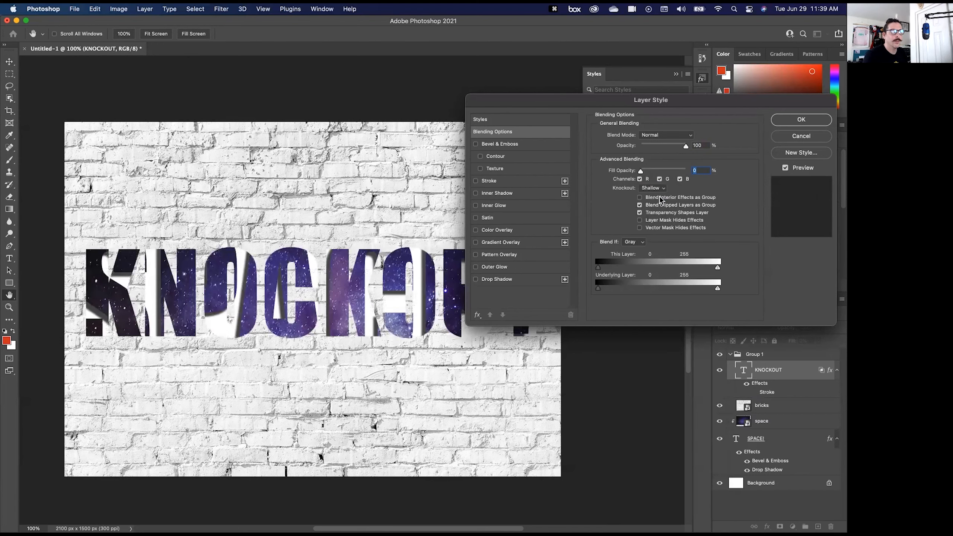
left_click(788, 121)
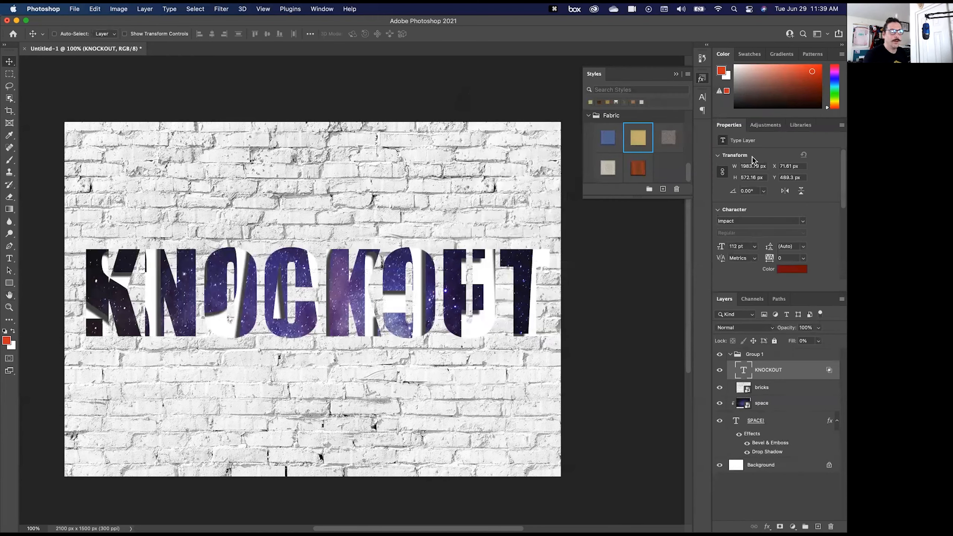
- Release the space image from its clipping to the SPACE! text and move the KNOCKOUT text slightly lower on the wall
left_click(761, 406, "alt")
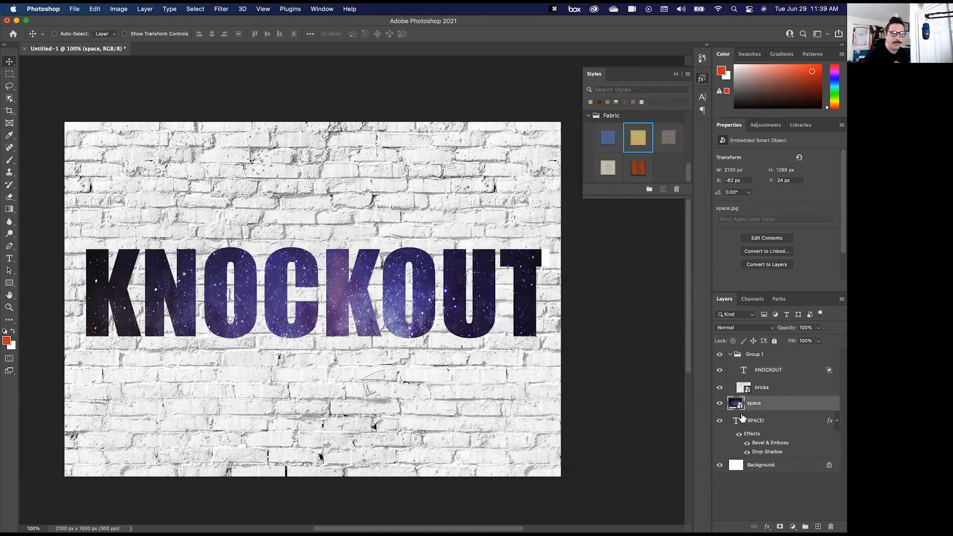
left_click(762, 369)
left_click_drag(290, 316, 277, 373)
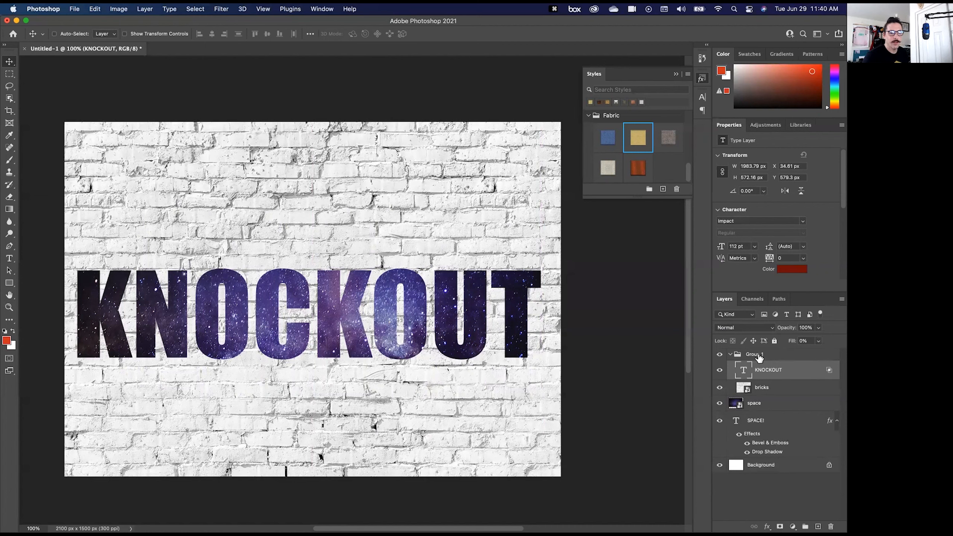
- Move the bricks layer out of Group 1 and place the group directly above it
left_click_drag(764, 392, 766, 350)
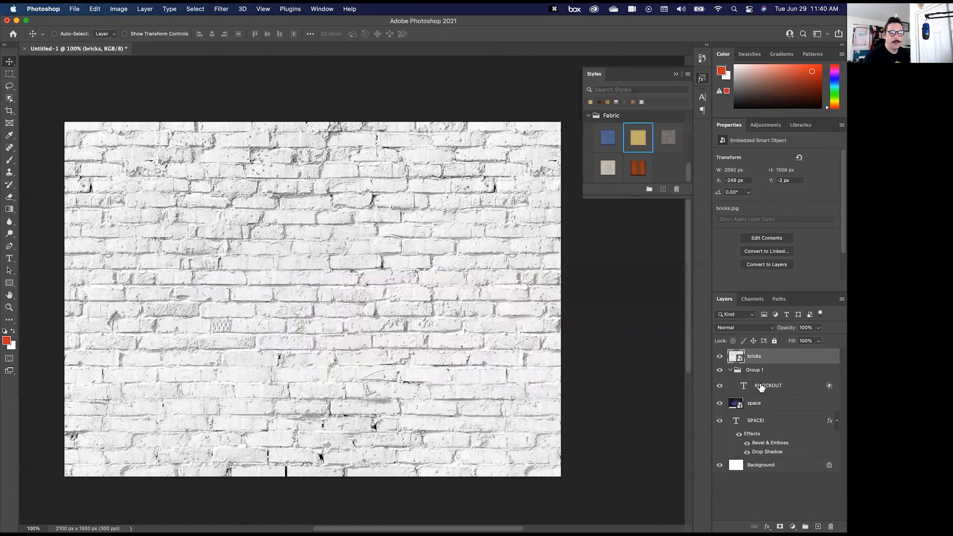
left_click_drag(754, 361, 755, 352)
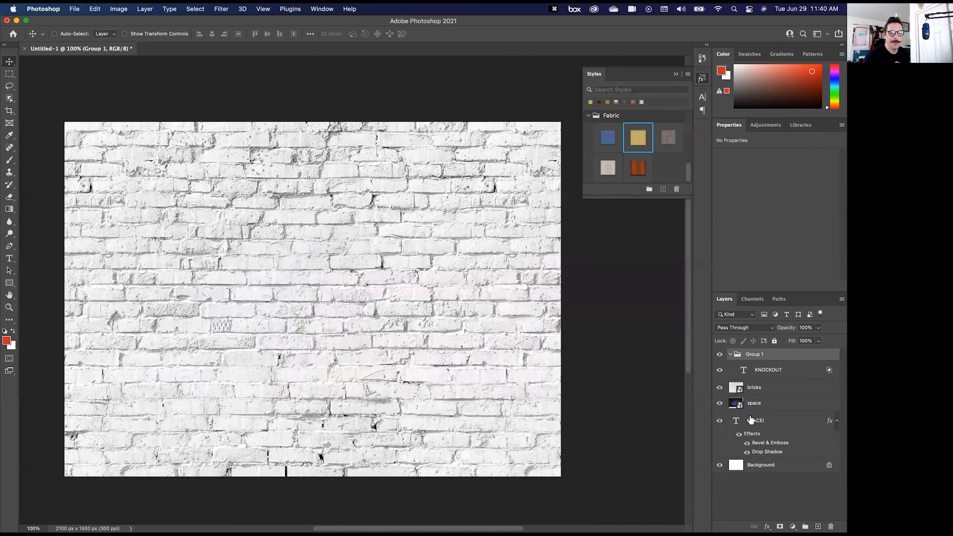
- Draw a red-orange rectangle about 1683 × 771 px in the middle of the canvas, above the KNOCKOUT layer inside Group 1
left_click(762, 368)
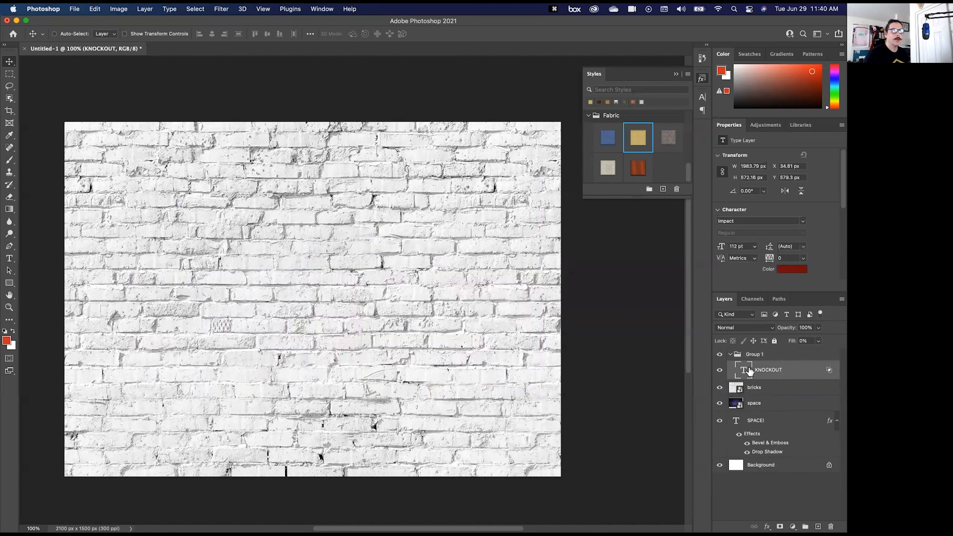
left_click(10, 285)
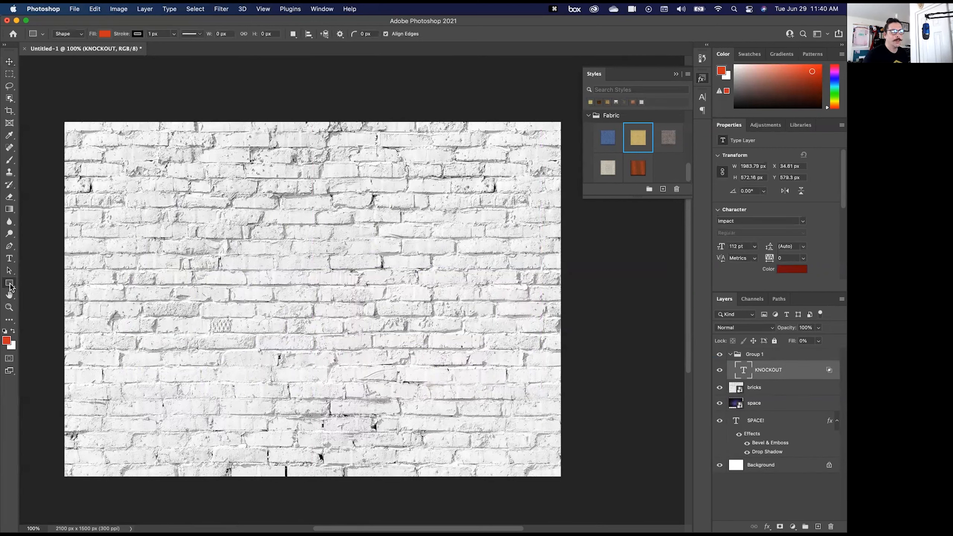
left_click(37, 282)
left_click_drag(122, 205, 520, 386)
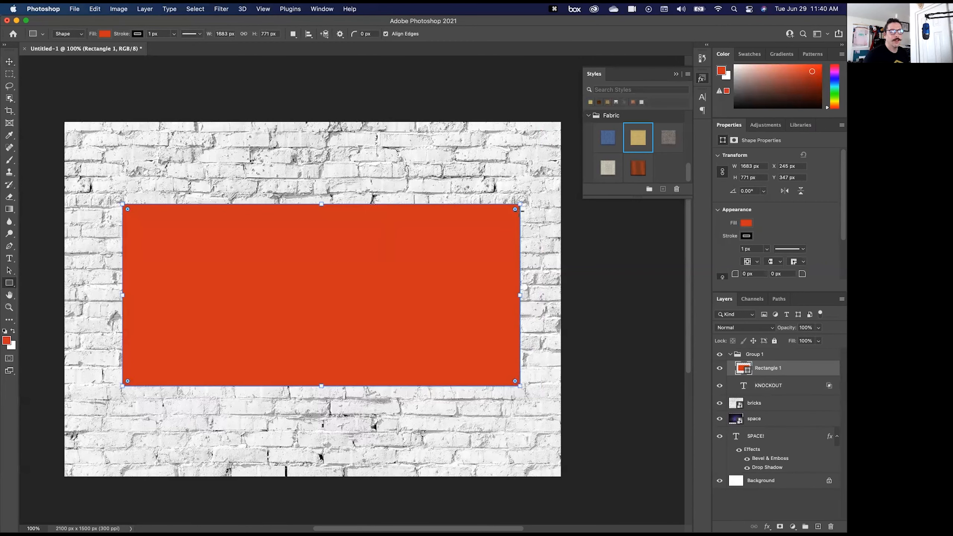
- Remove the rectangle's stroke, resize it to about 1668 × 752 px and round its corners to about 191 px
left_click(746, 223)
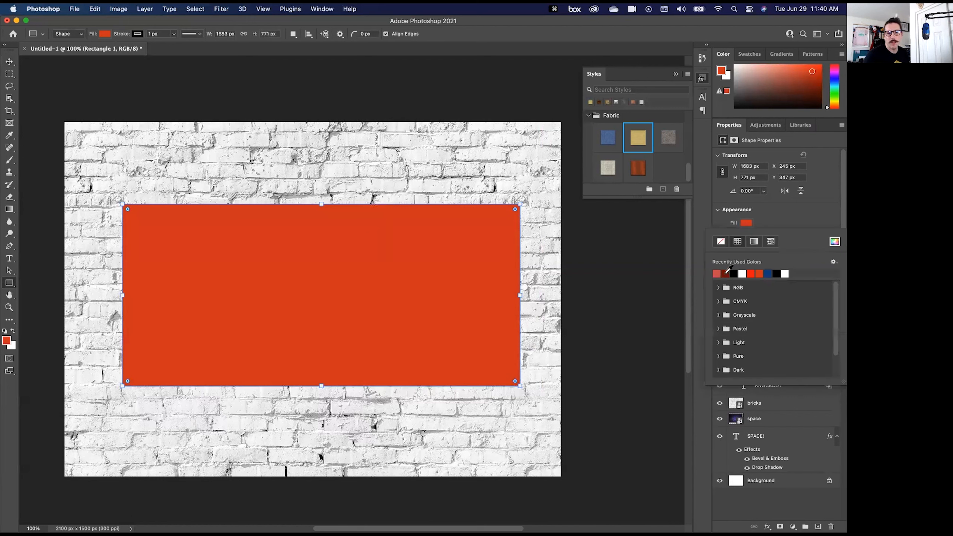
left_click(790, 210)
left_click(745, 236)
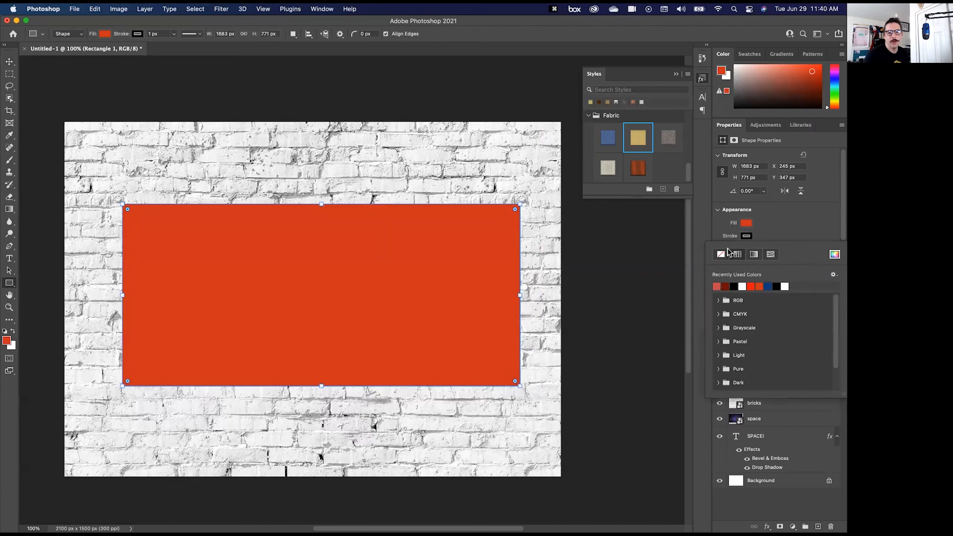
left_click(718, 257)
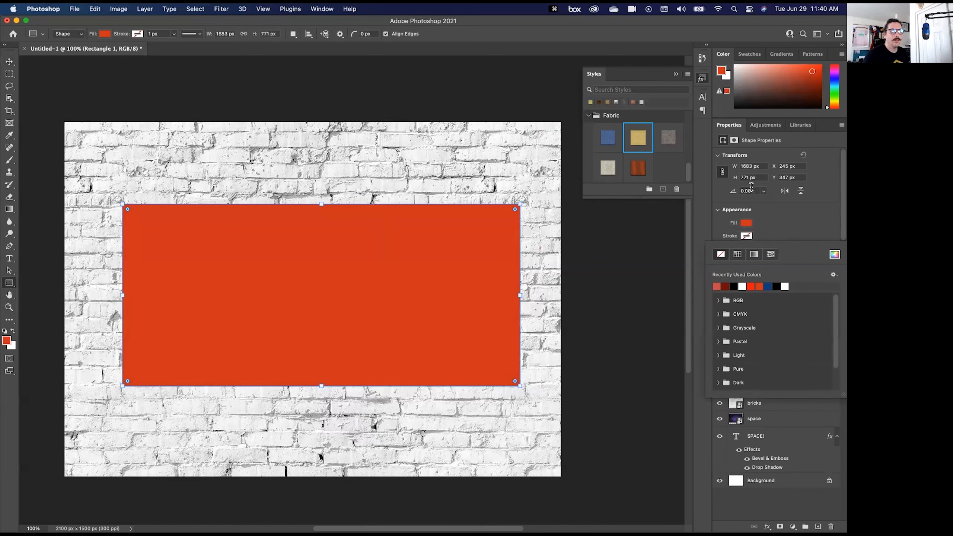
left_click_drag(520, 204, 472, 253)
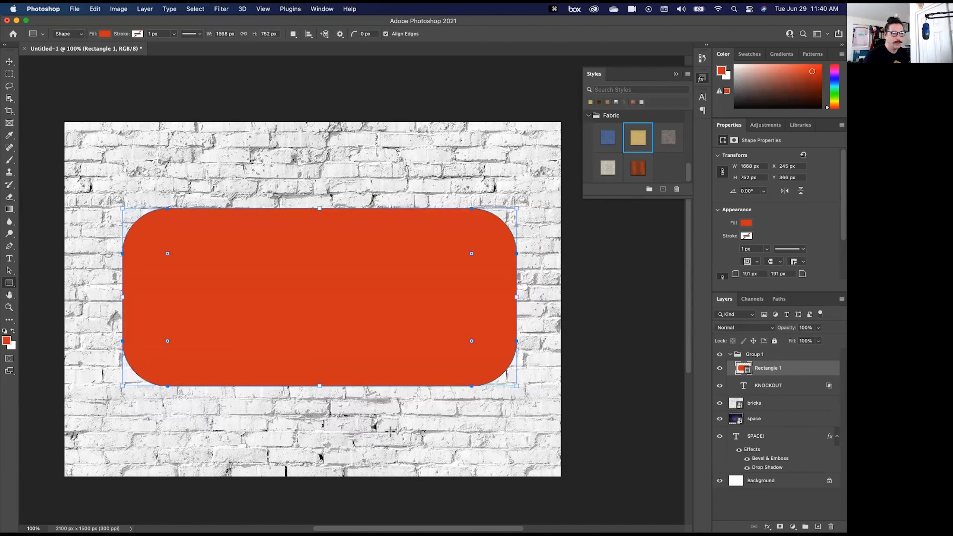
- Place the KNOCKOUT layer above Rectangle 1 in Group 1 and move its text up to the rectangle's vertical middle
left_click(768, 386)
left_click_drag(770, 391, 770, 366)
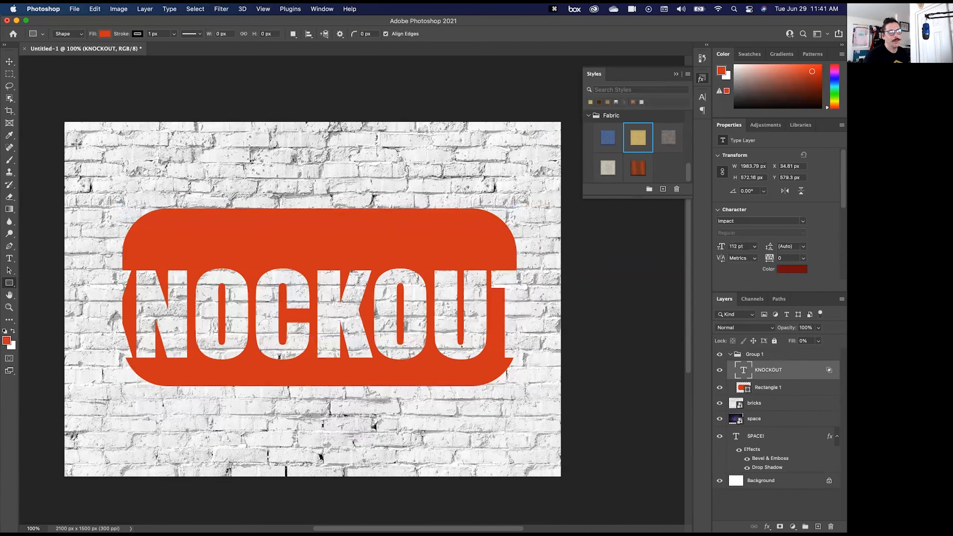
left_click(10, 61)
left_click_drag(240, 286, 243, 274)
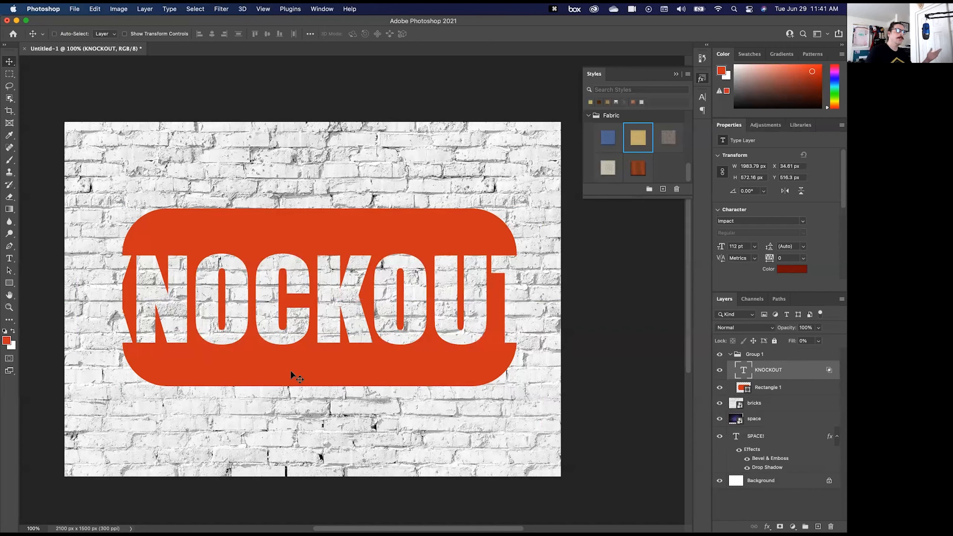
- Replace the KNOCKOUT text with "bricks" and centre the word on the red-orange rectangle
key("t")
left_click(264, 307)
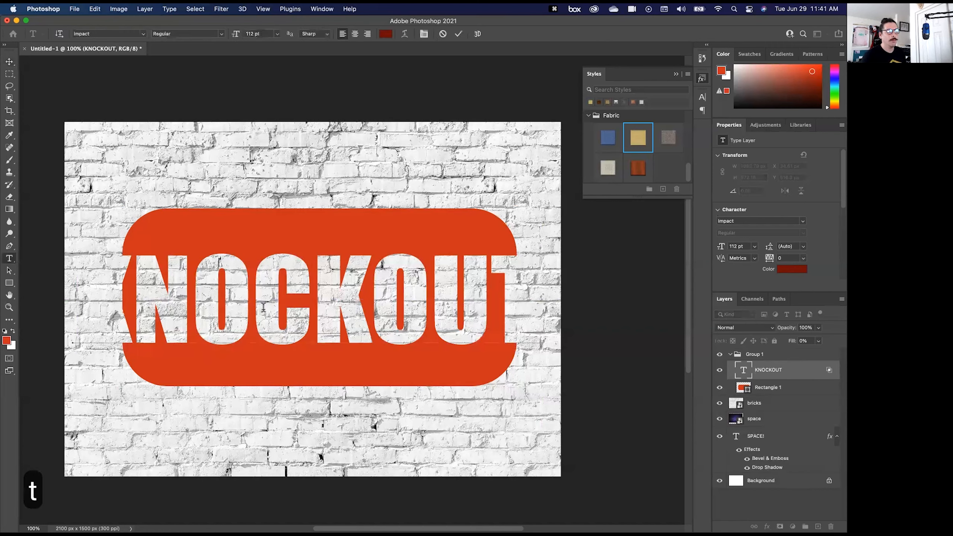
double_click(264, 307)
type("bricks")
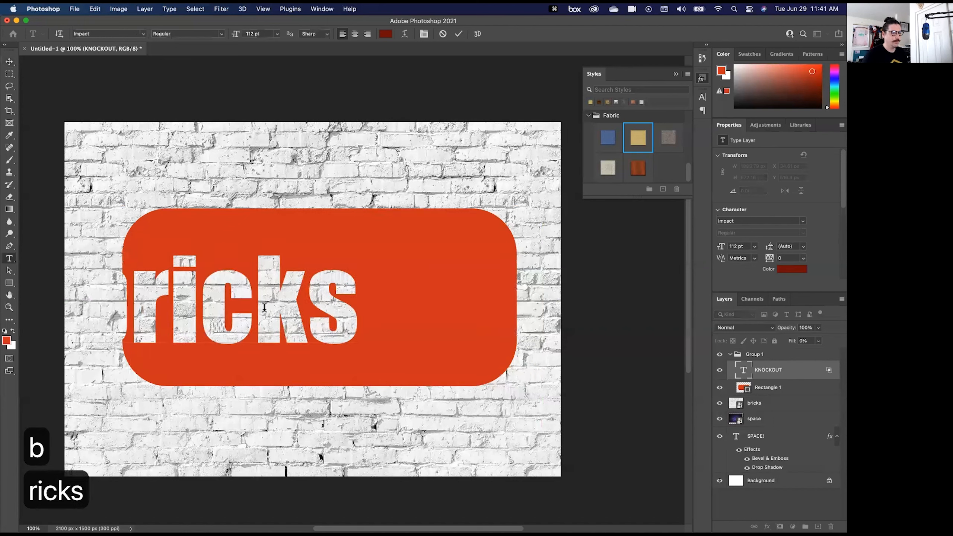
left_click_drag(193, 214, 274, 211)
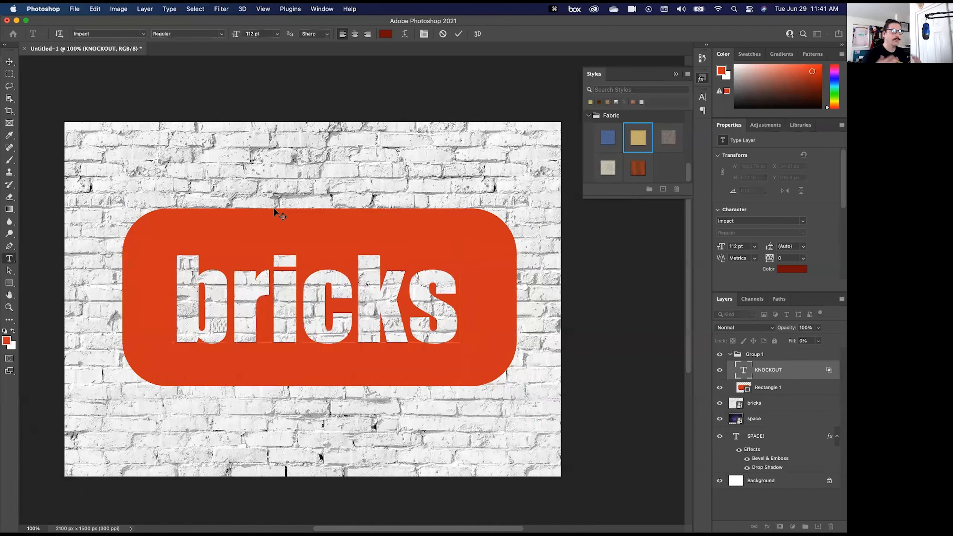
key("Return")
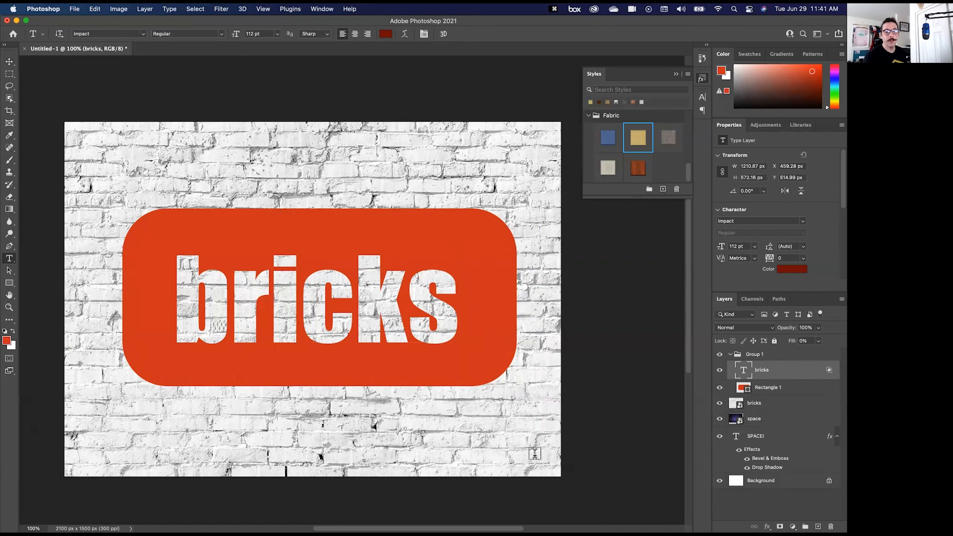
- Add an inner shadow to the bricks text with a distance of about 26 px, and increase the shadow's opacity
double_click(786, 372)
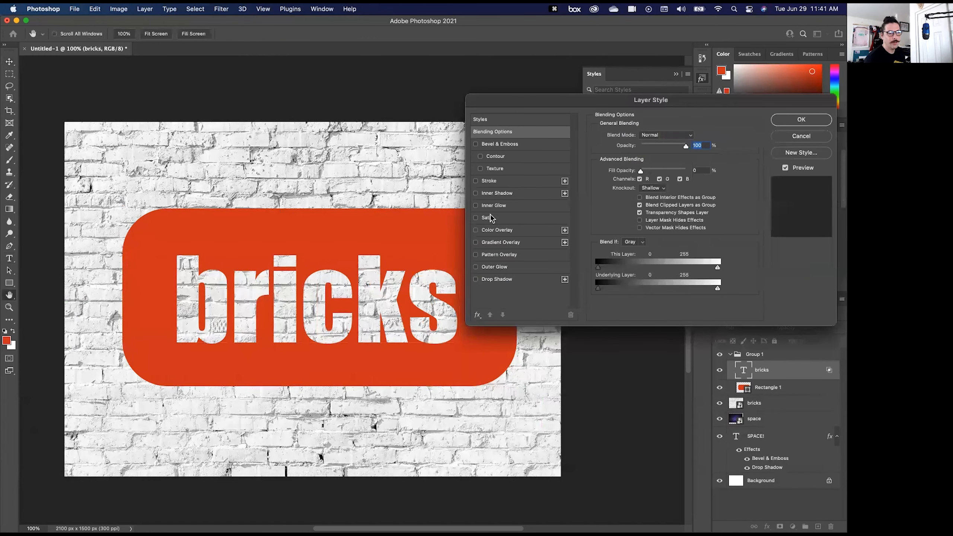
left_click(498, 192)
left_click_drag(355, 288, 309, 309)
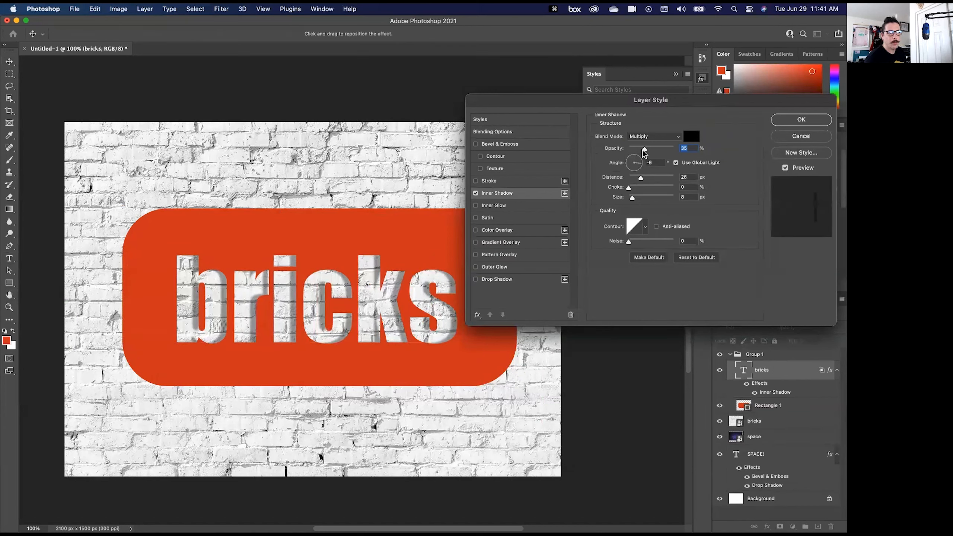
left_click_drag(644, 150, 655, 150)
left_click(790, 121)
- Add a drop shadow to Rectangle 1 at a 45° angle and a distance of about 33 px
double_click(806, 405)
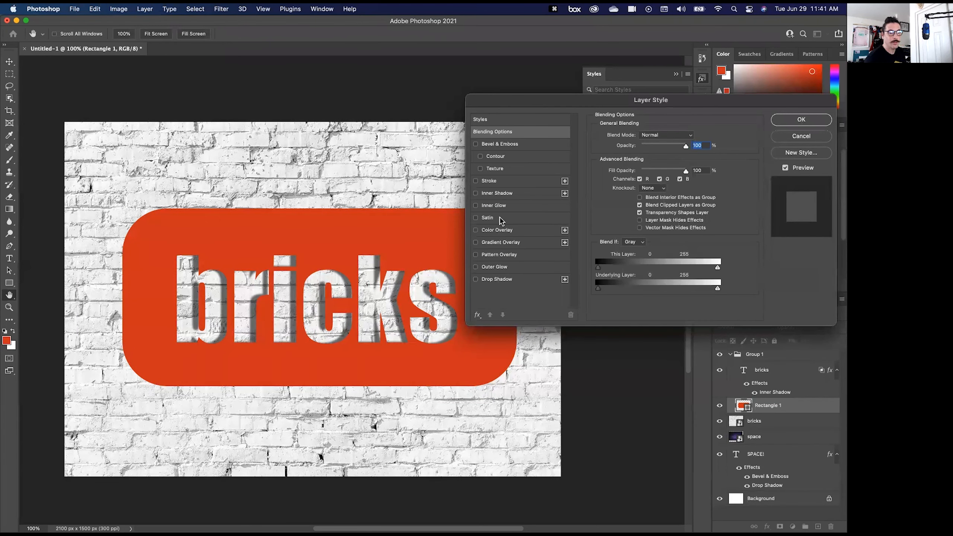
left_click(502, 279)
left_click_drag(402, 365, 394, 370)
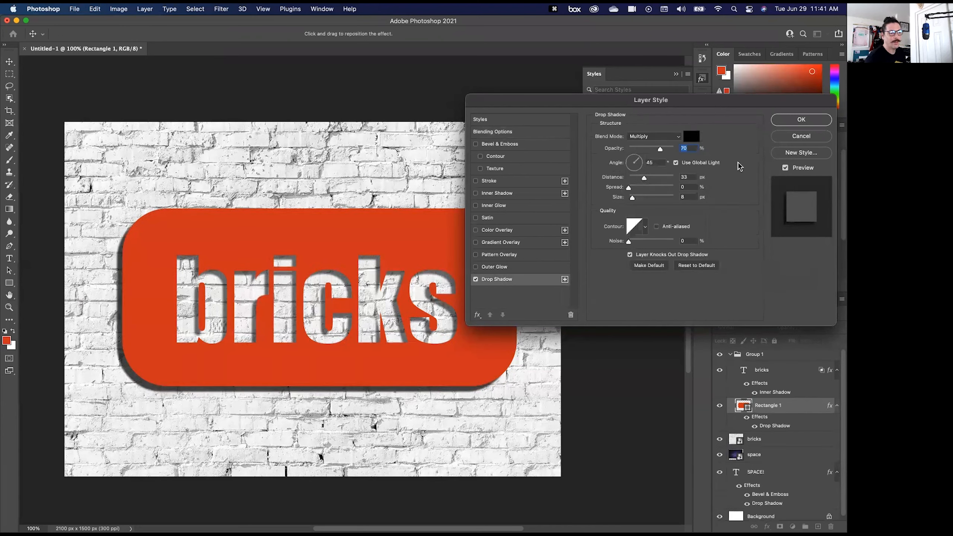
left_click(801, 120)
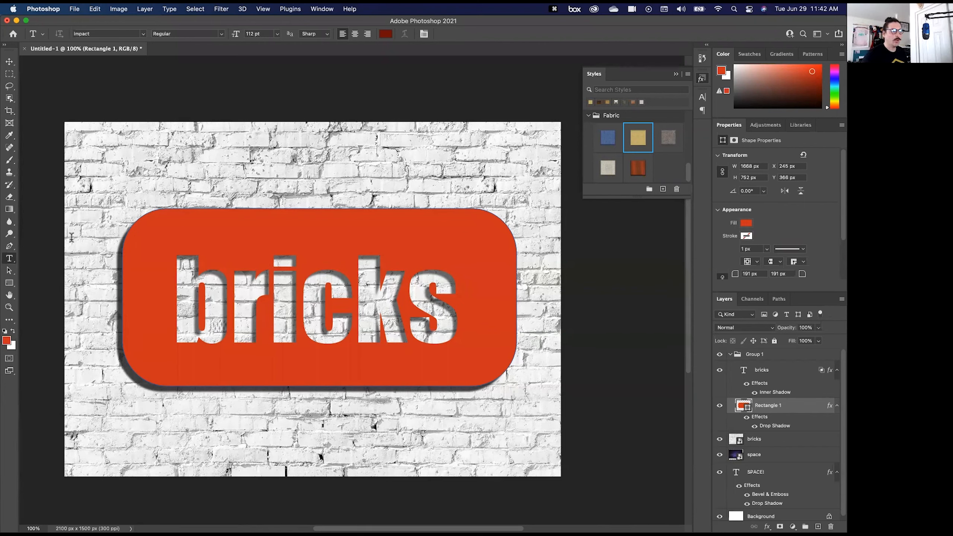
- Draw a second red-orange rectangle about 1368 × 276 px above the bricks sign
left_click(7, 210)
left_click(10, 282)
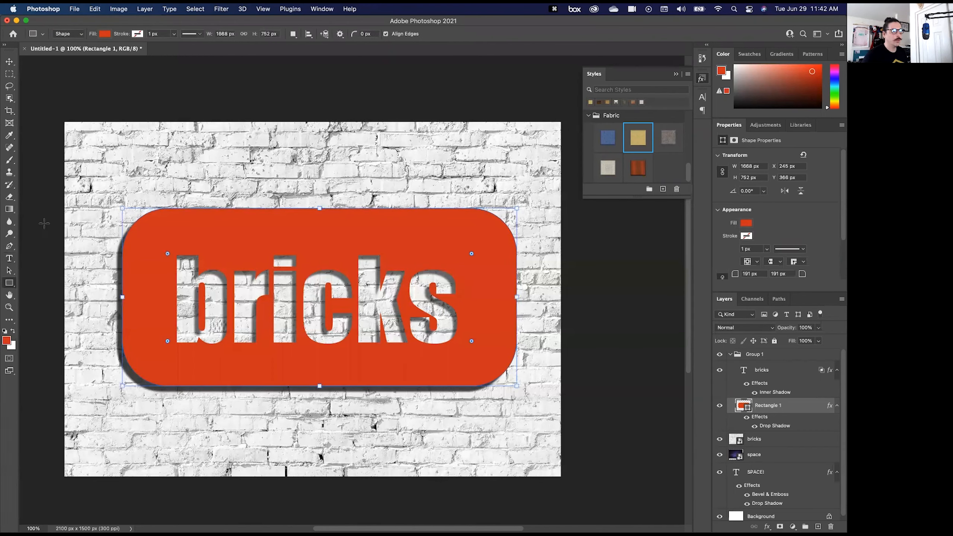
left_click_drag(134, 131, 455, 196)
- Enlarge the second rectangle to about 1397 × 285 px and round its corners to about 46 px
key("super+equal")
key("super+equal")
key("super+equal")
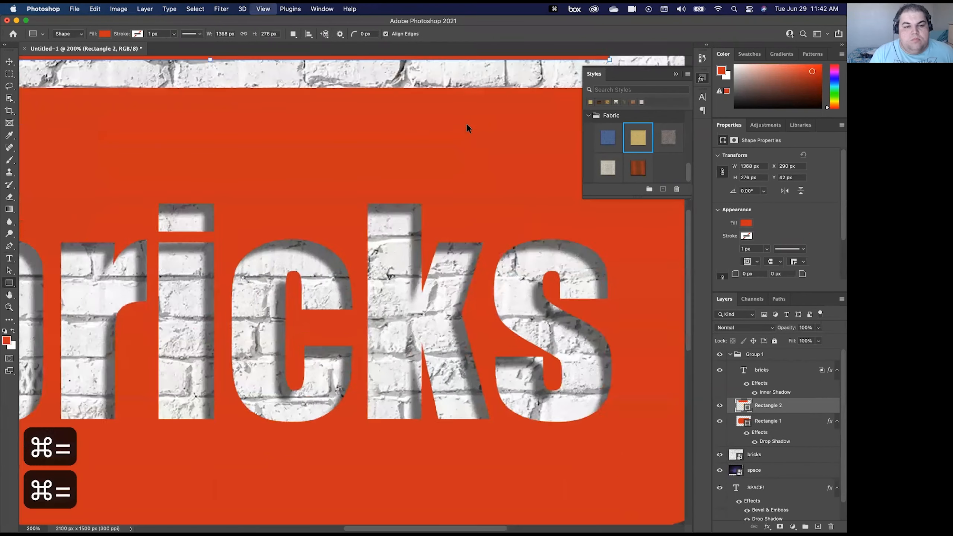
left_click_drag(226, 488, 387, 188)
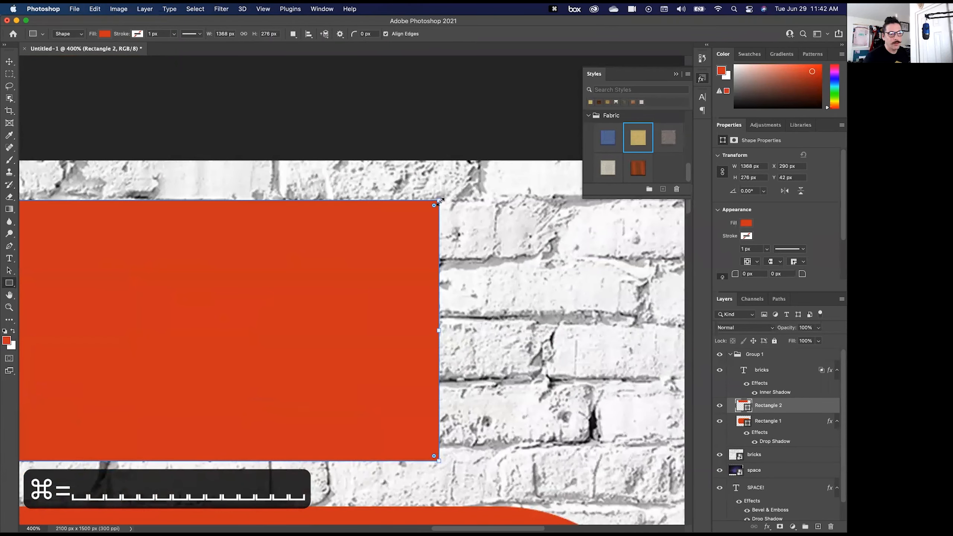
left_click_drag(444, 197, 421, 230)
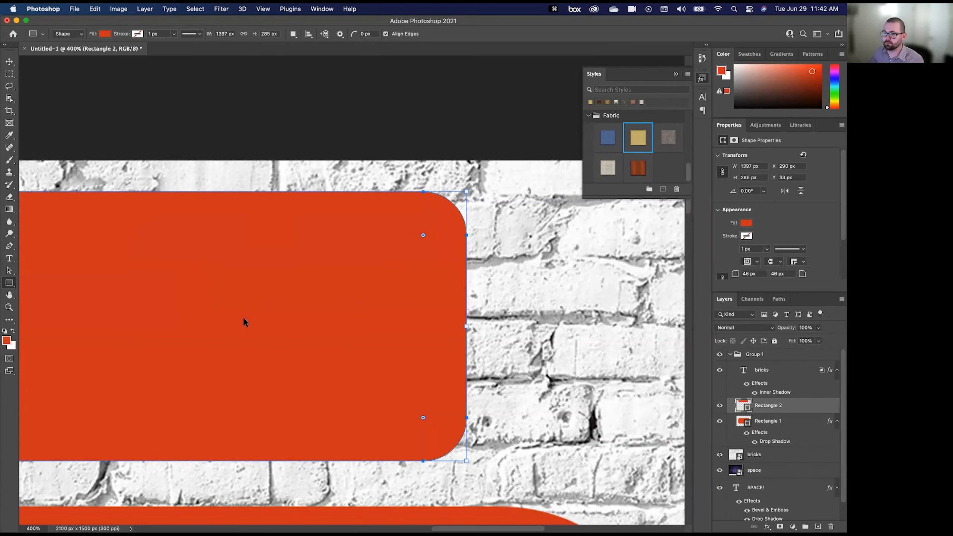
key("super+minus")
key("super+minus")
key("super+0")
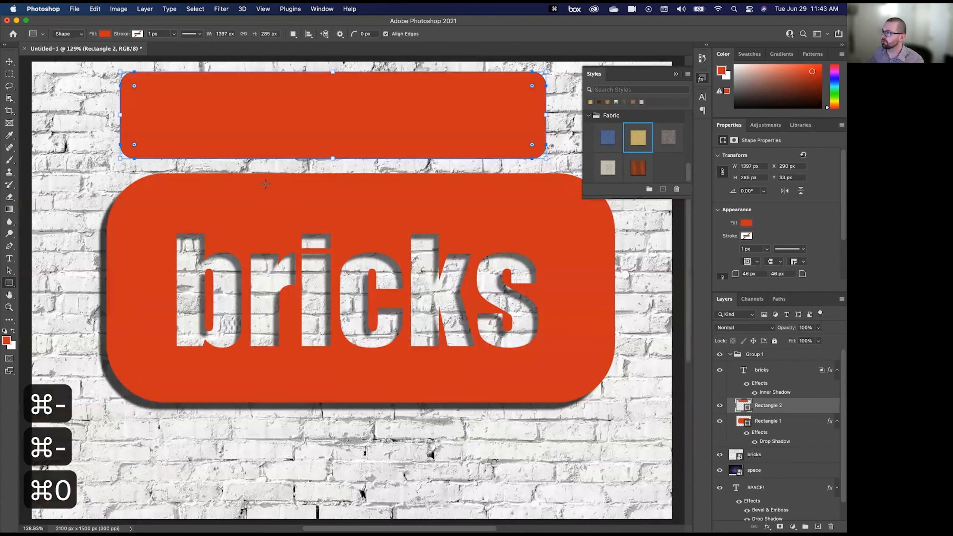
key("super+minus")
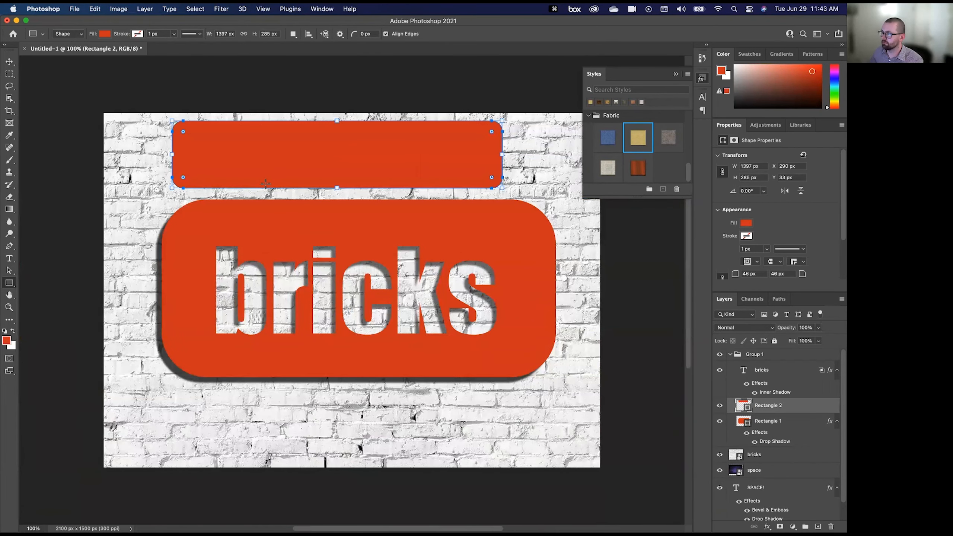
- Switch to Illustrator and draw a red rectangle about 472 × 320 px in the empty area beside the colour swatches
mouse_move(225, 531)
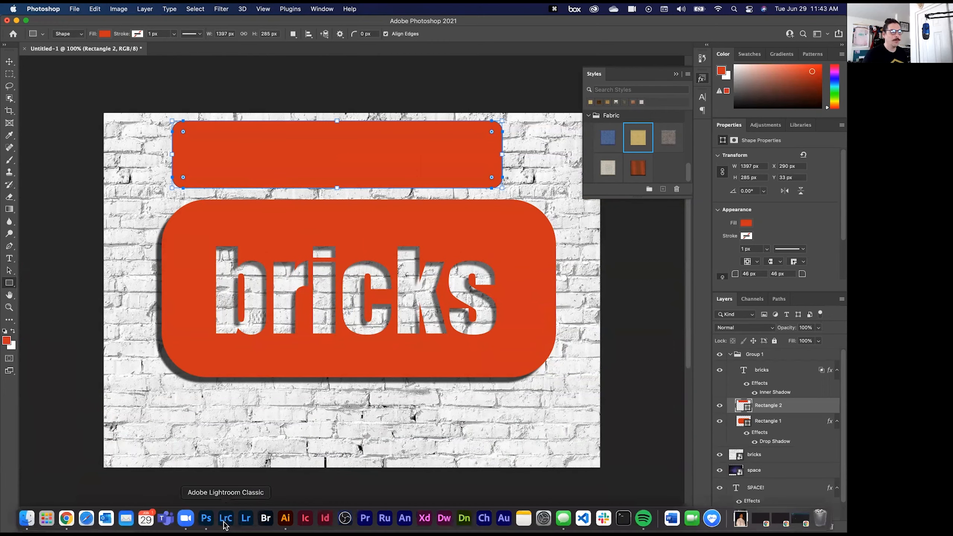
left_click(284, 523)
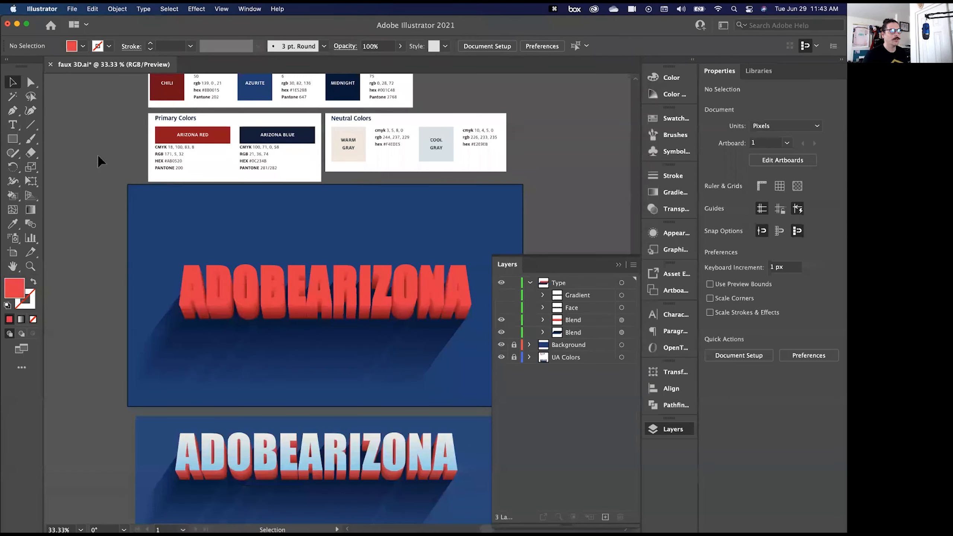
key("space")
left_click_drag(87, 136, 329, 277)
key("super+equal")
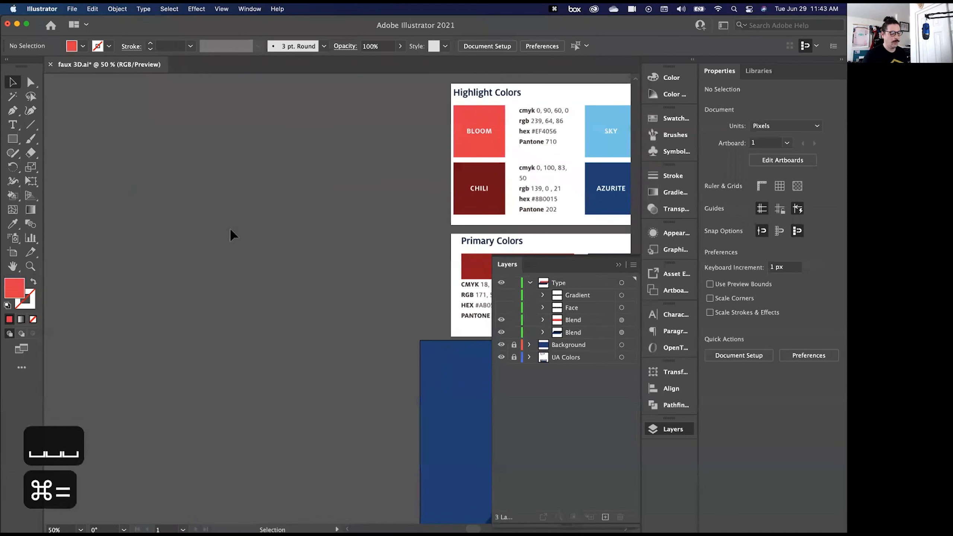
key("m")
left_click_drag(144, 171, 350, 309)
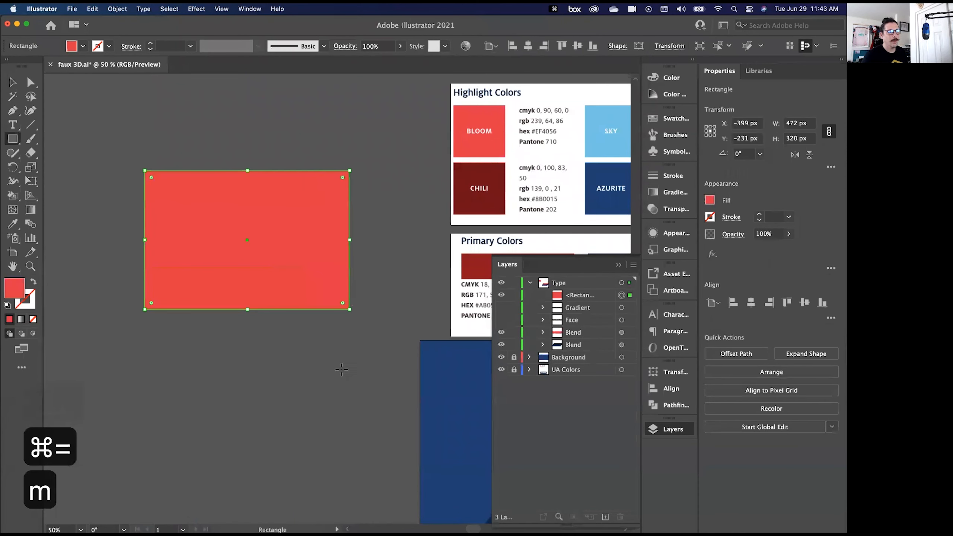
- Undo a trial rounding of all four corners and round only the rectangle's upper-right corner to about 65 px
left_click_drag(341, 180, 312, 208)
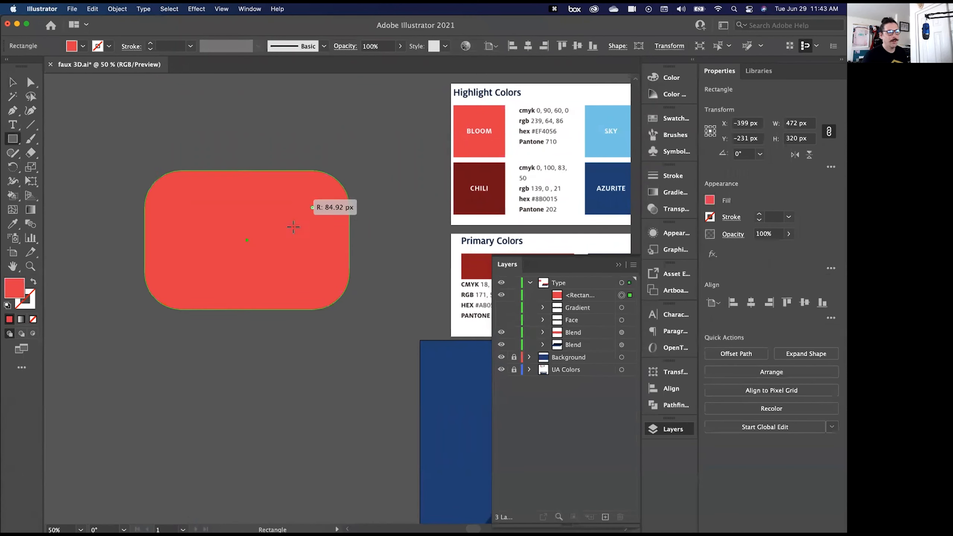
key("super+z")
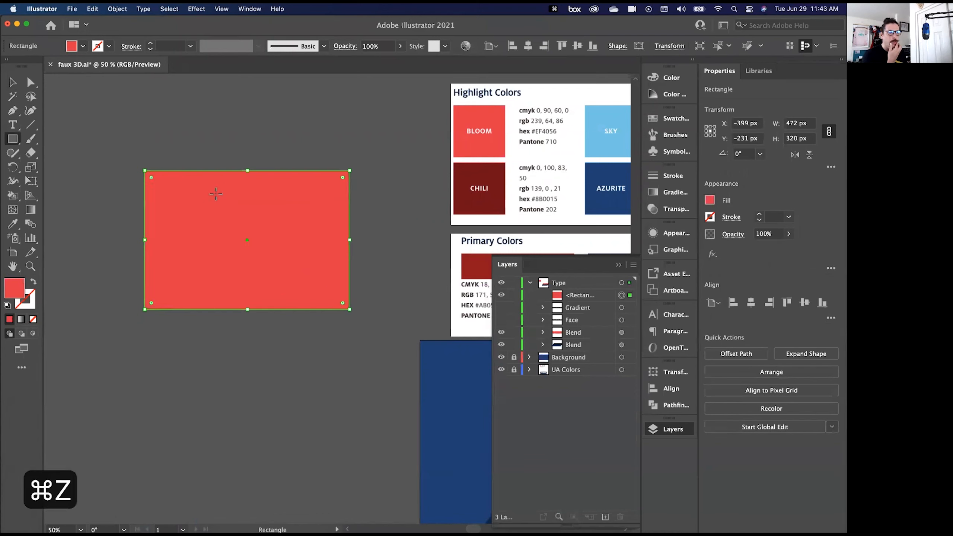
left_click(31, 87)
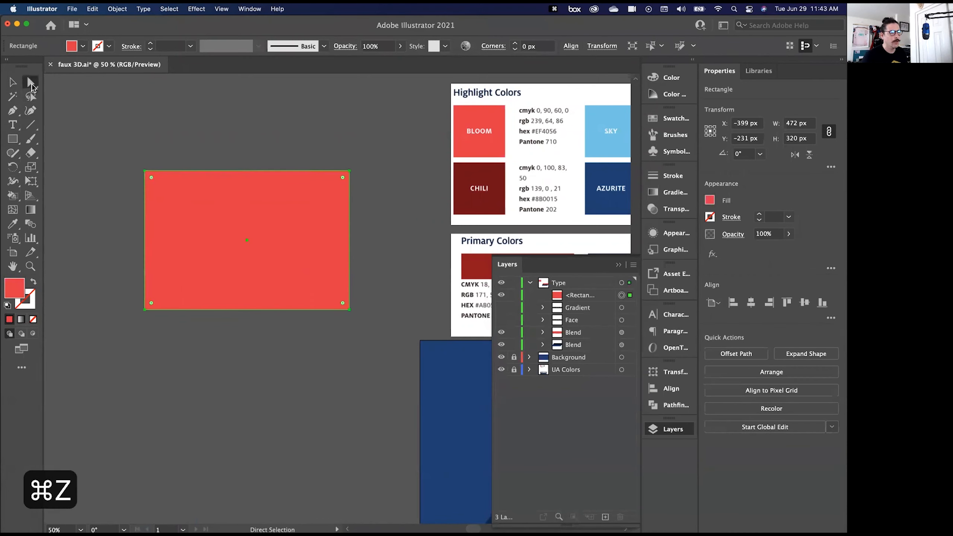
left_click(305, 152)
left_click(344, 183)
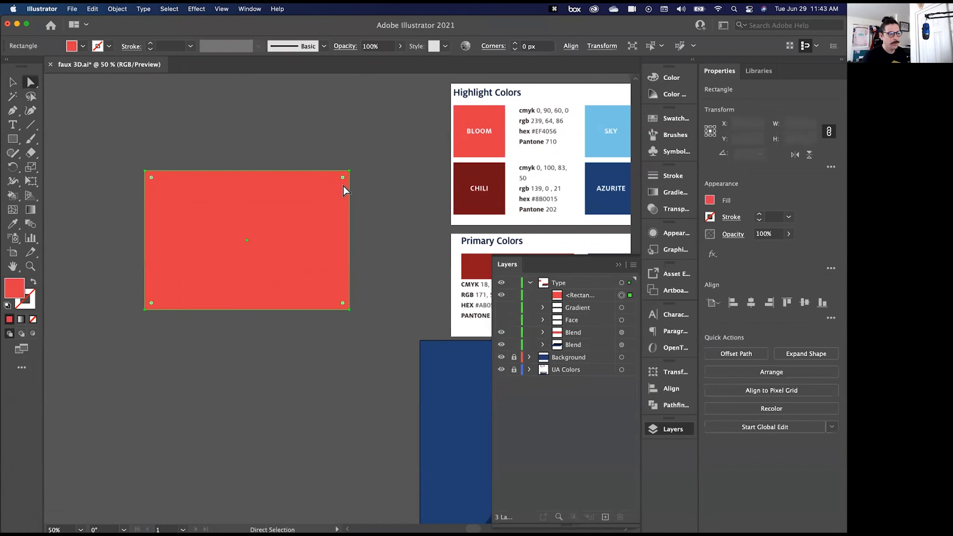
left_click_drag(342, 178, 322, 198)
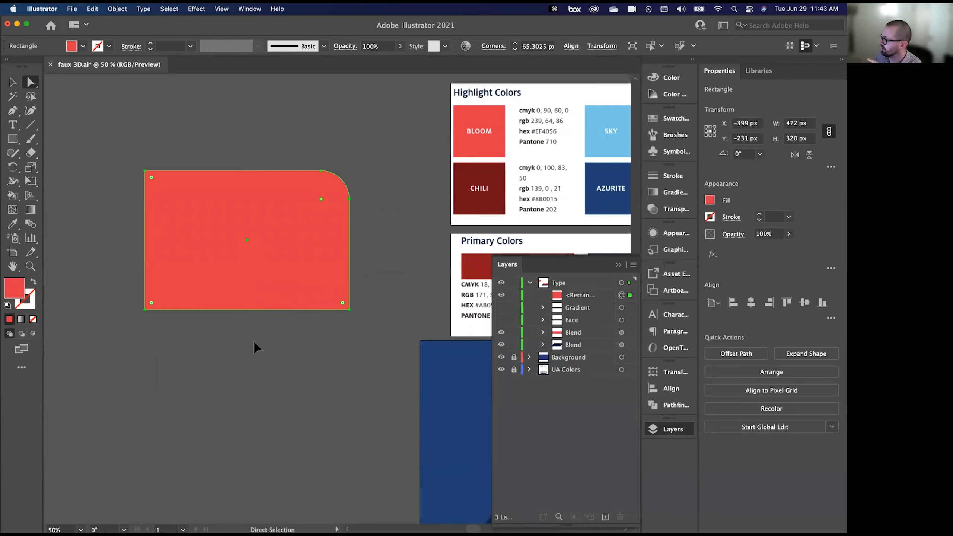
- Switch back to Photoshop and activate the Rectangle tool with Rectangle 2 selected, leaving its fill colour dialog without changes
key("super+Tab")
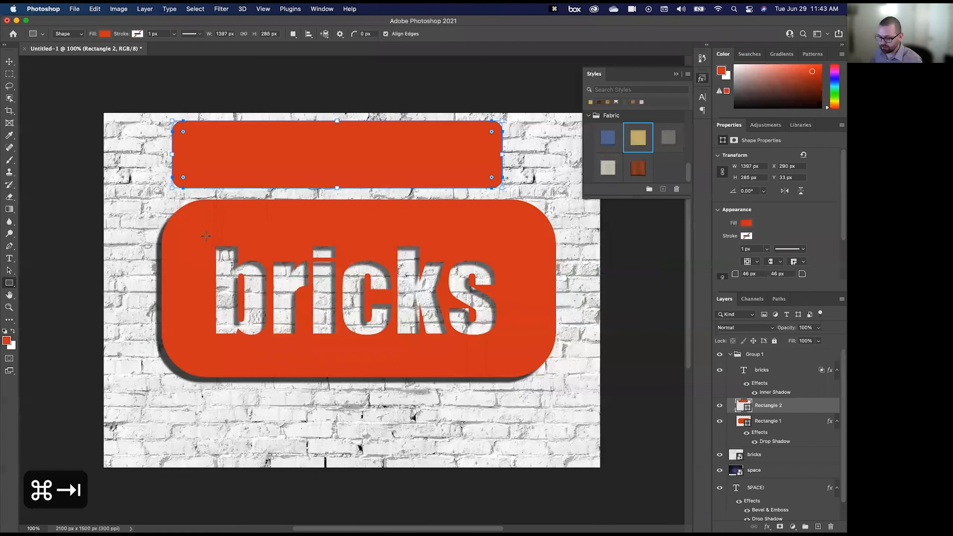
left_click(9, 61)
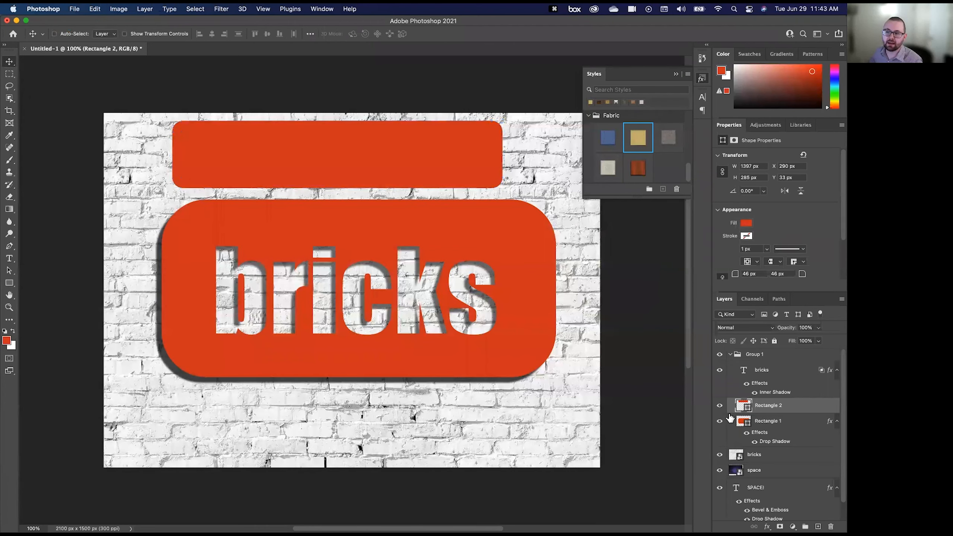
double_click(741, 406)
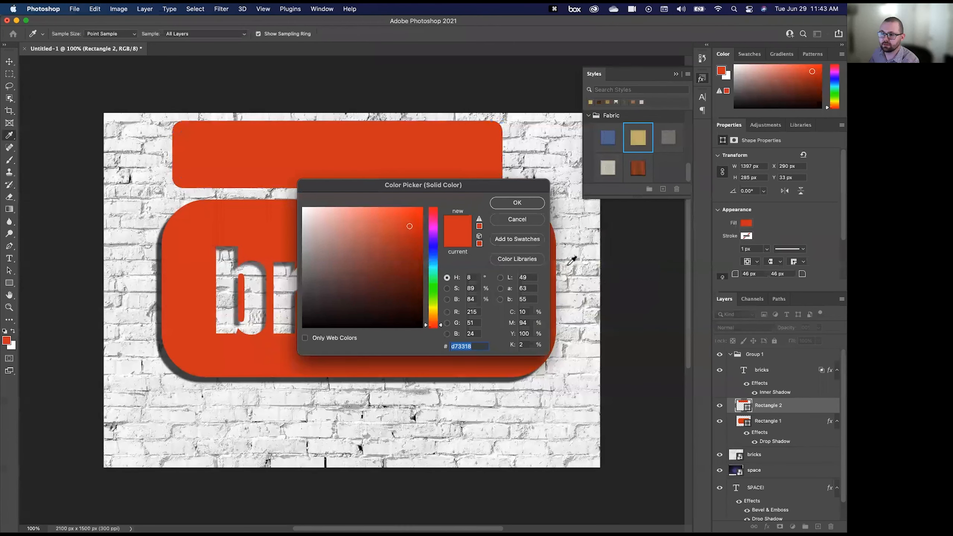
left_click(517, 219)
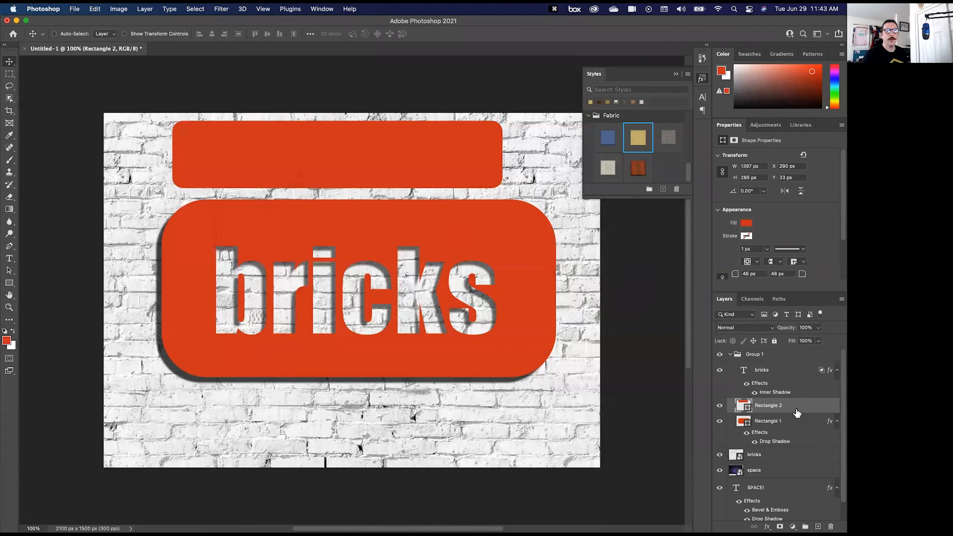
left_click(9, 284)
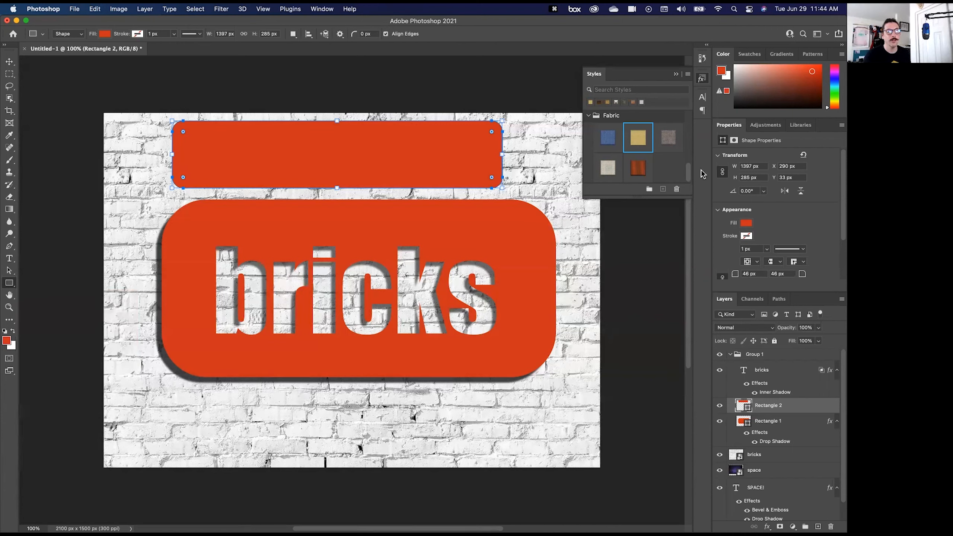
- Apply the leopard-print layer style from the style presets to Rectangle 2
scroll(688, 167, "up", 2)
scroll(689, 167, "up", 1)
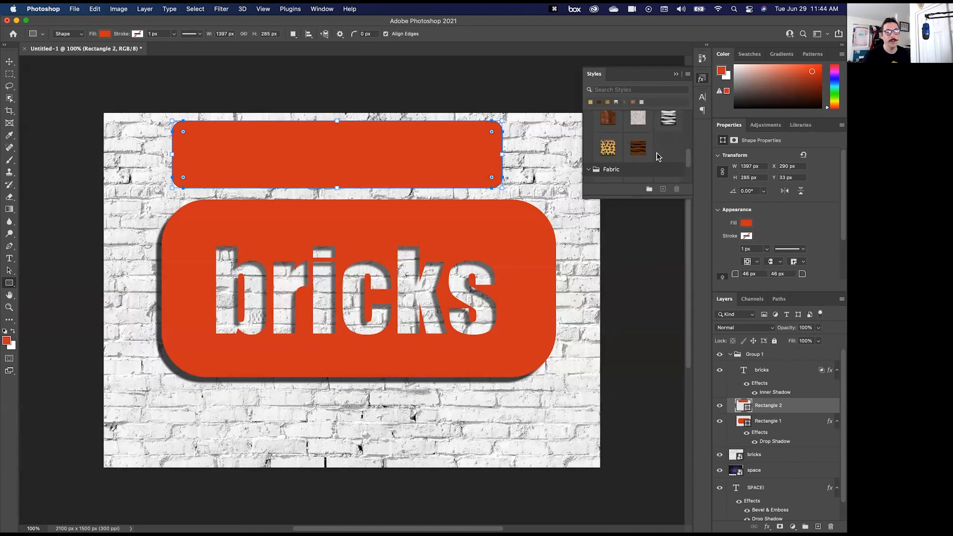
left_click(609, 148)
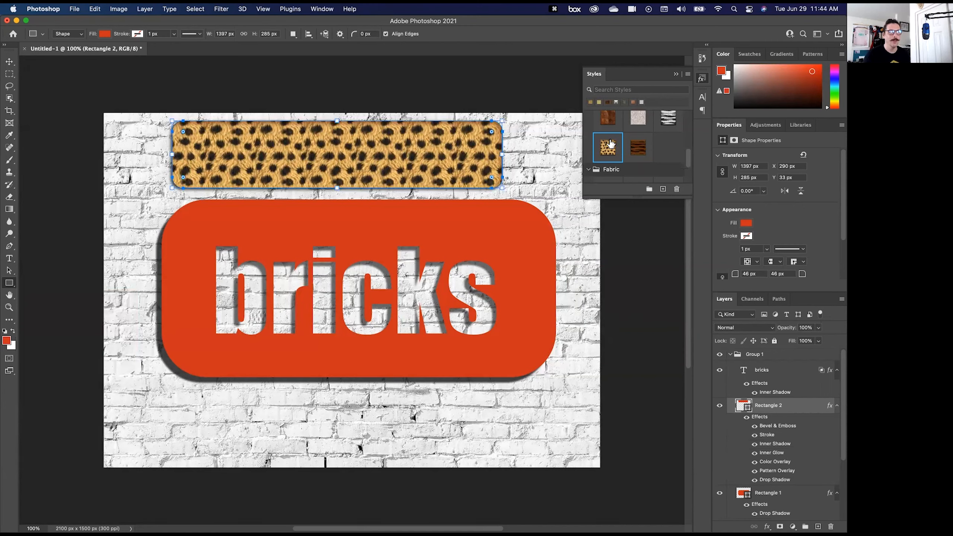
- Try Rectangle 2 across the knockout text, stack it above the bricks text layer, and place it over the sign's lower edge
left_click(9, 62)
left_click_drag(271, 175, 317, 301)
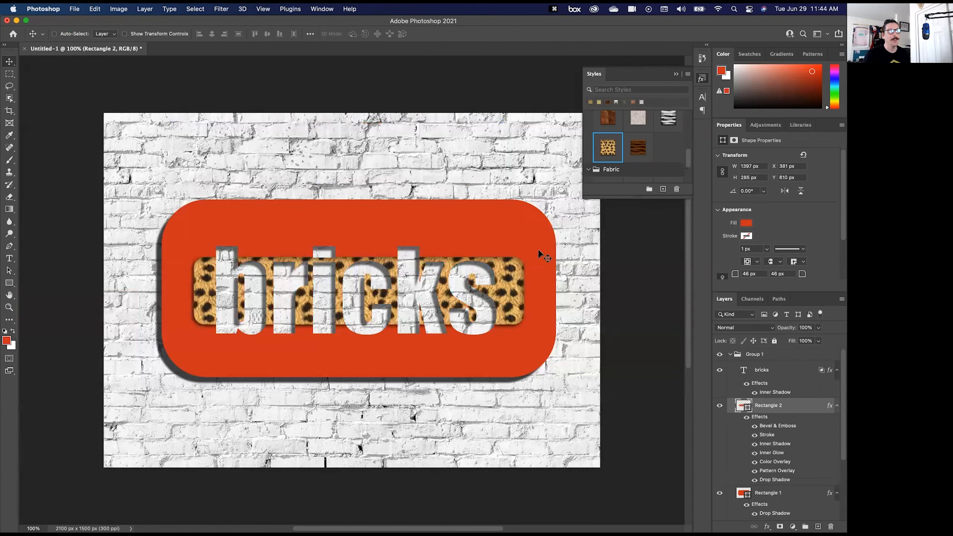
mouse_move(517, 284)
left_mouse_down()
mouse_move(509, 197)
mouse_move(507, 289)
left_mouse_up()
left_click_drag(503, 249, 507, 119)
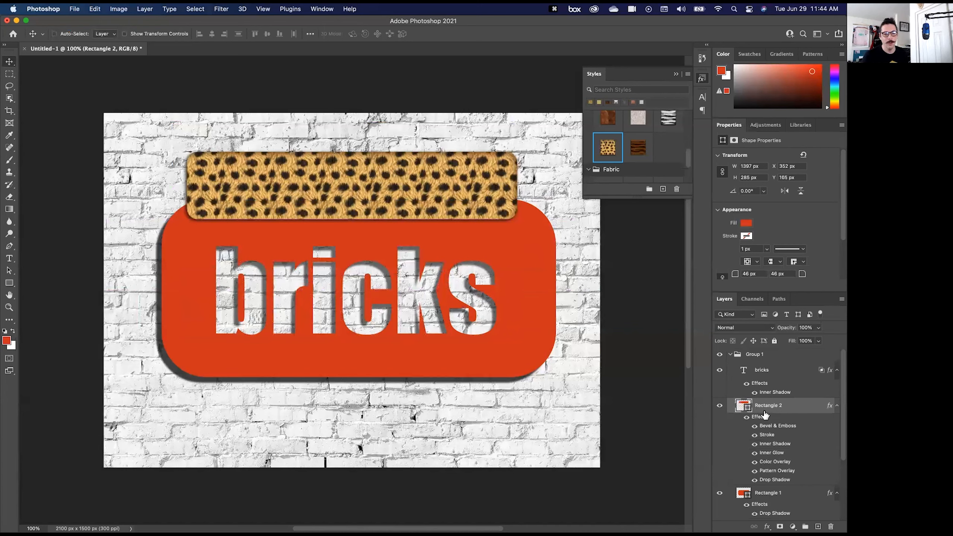
left_click_drag(766, 411, 773, 363)
left_click_drag(413, 191, 417, 404)
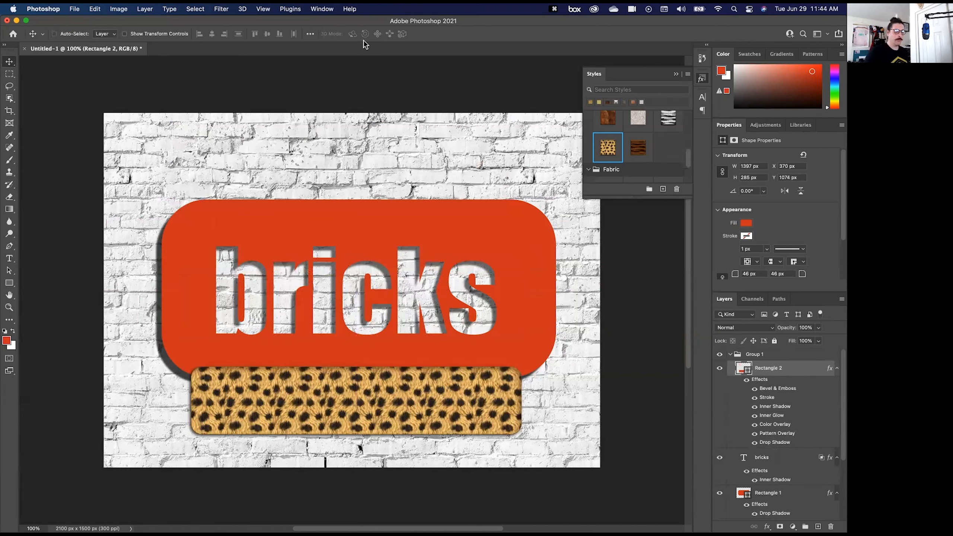
- Delete Group 1 with the sign, the knockout text and the patterned rectangle
left_click(750, 355)
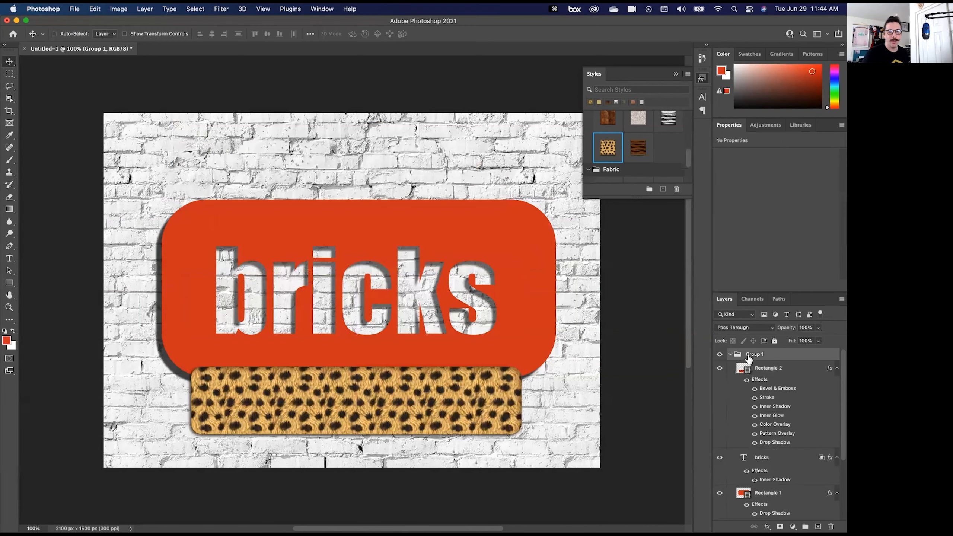
key("BackSpace")
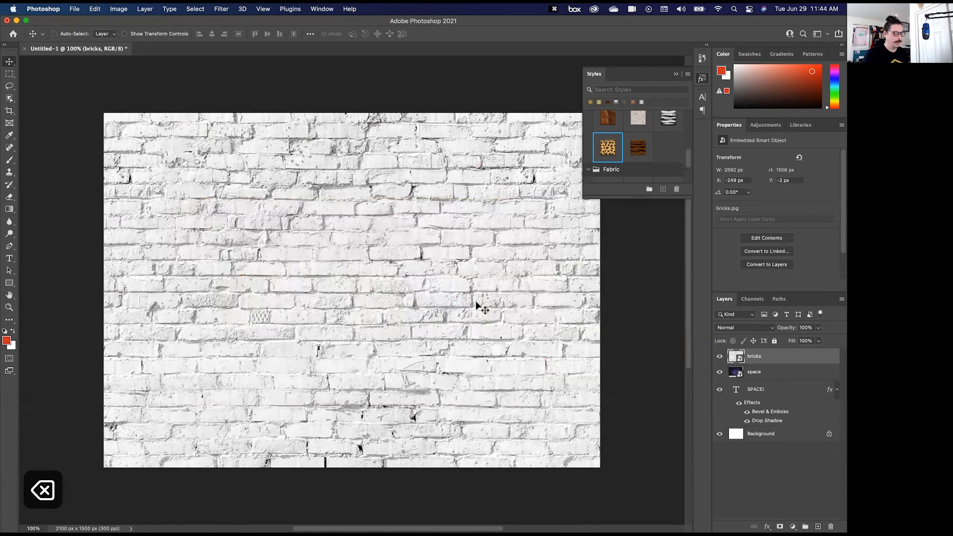
key("t")
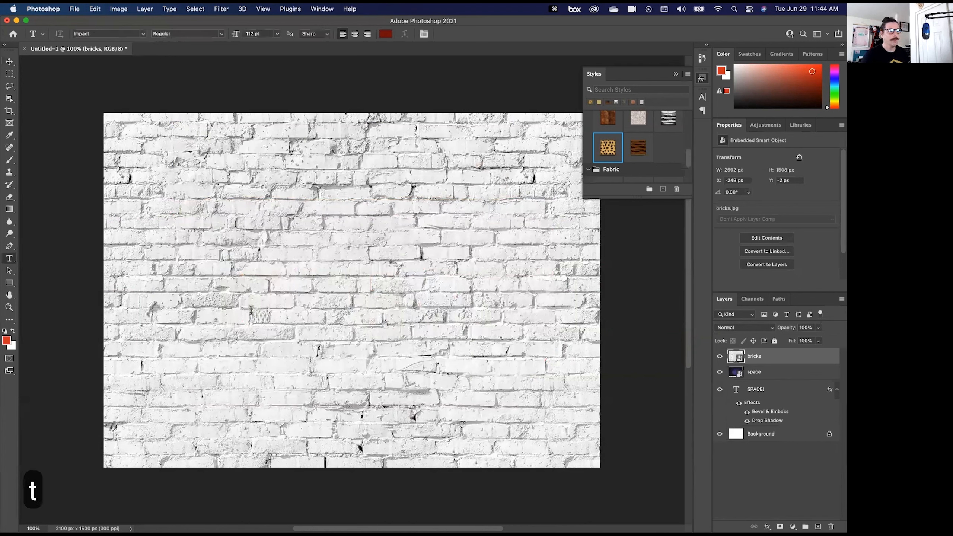
left_click(308, 313)
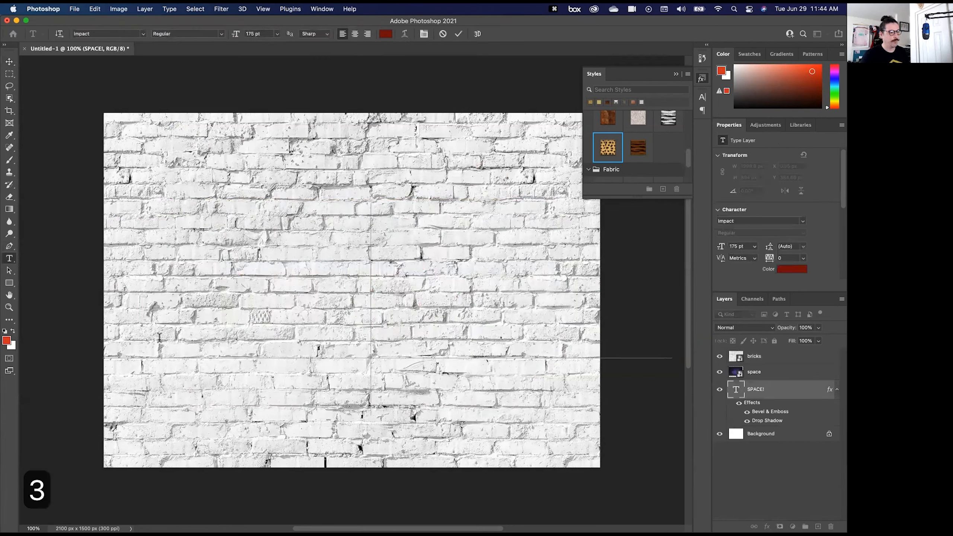
type("D")
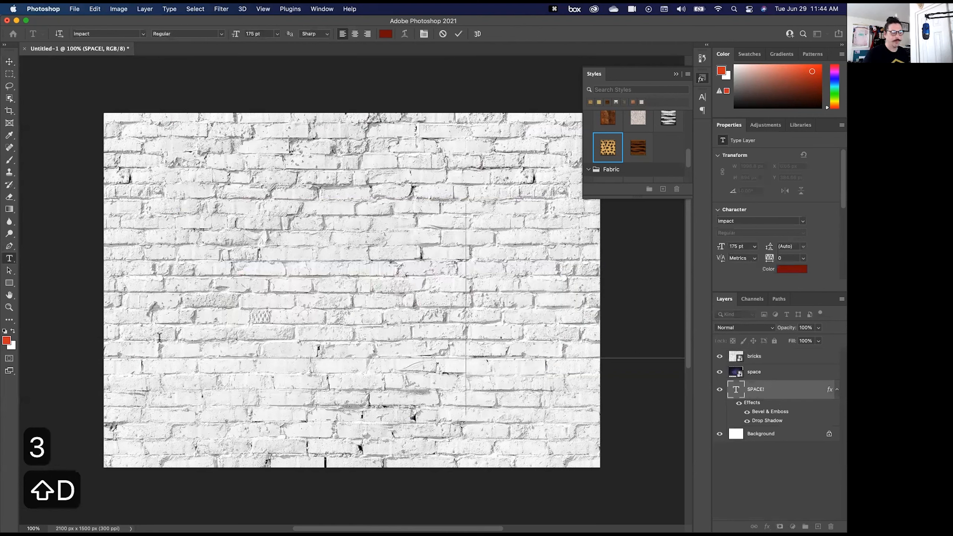
key("Escape")
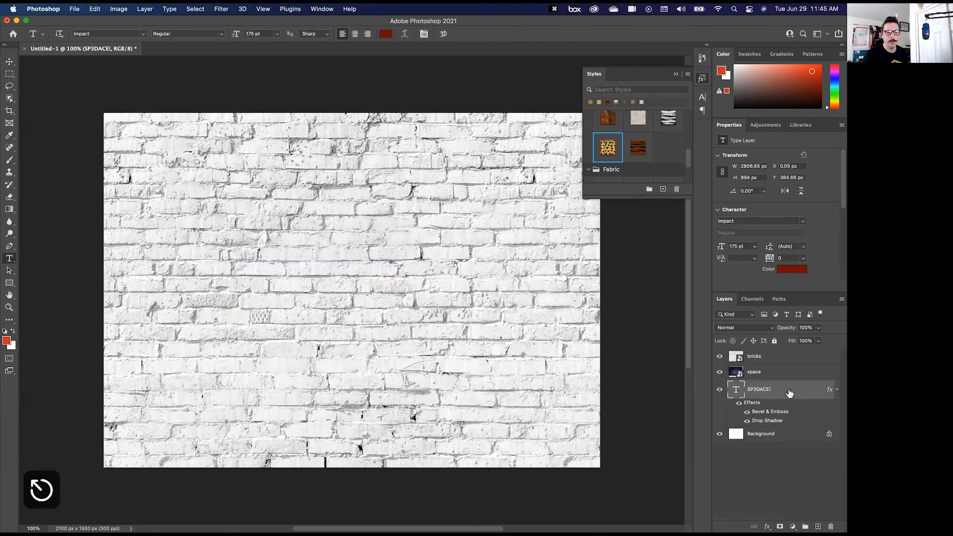
key("super+z")
- Add the text "3d" in 175 pt Impact above the bricks layer and move it to about the middle of the canvas
left_click(788, 361)
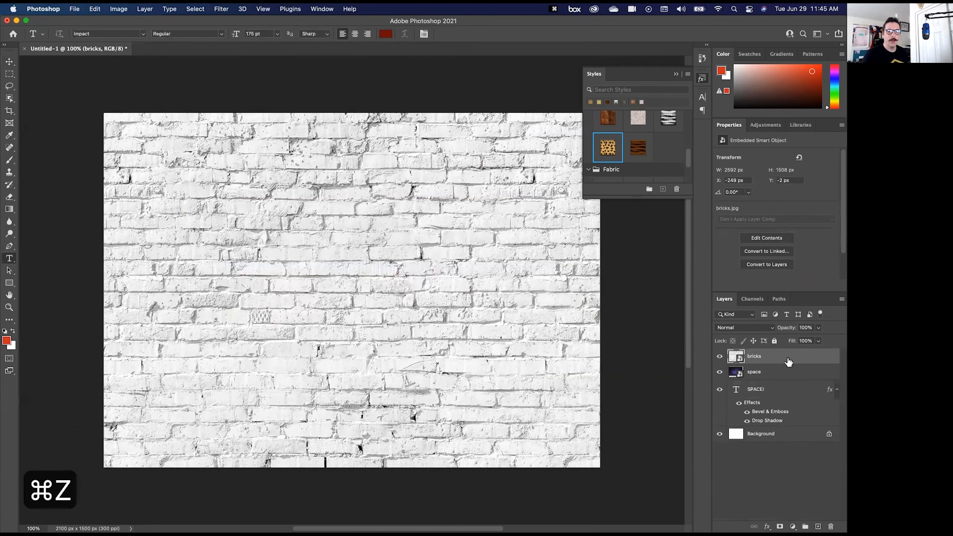
key("t")
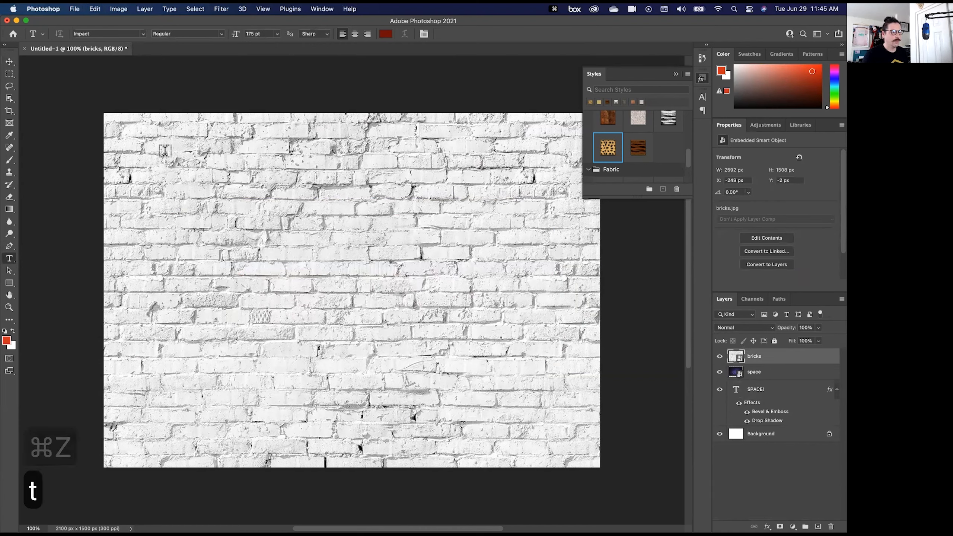
left_click(165, 198)
type("3d")
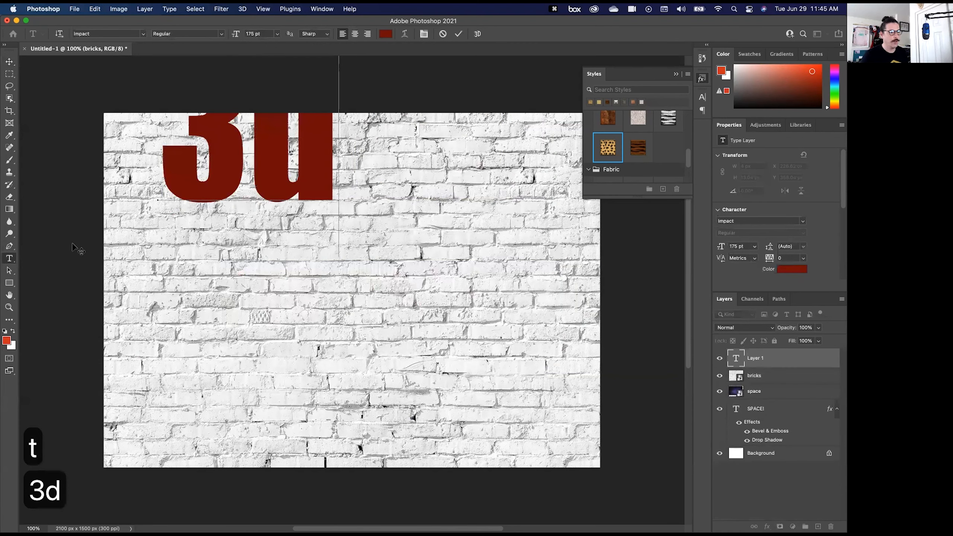
key("super+Return")
left_click_drag(222, 171, 314, 320)
- Create a 3D extrusion from the 3d text layer, switch to the 3D workspace and rotate the text slightly to show its depth
left_click(237, 9)
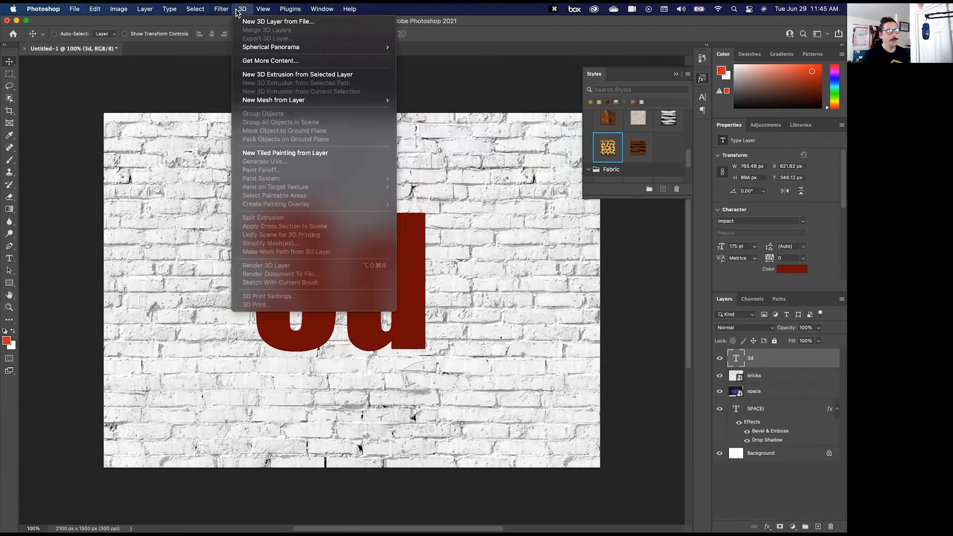
left_click(282, 76)
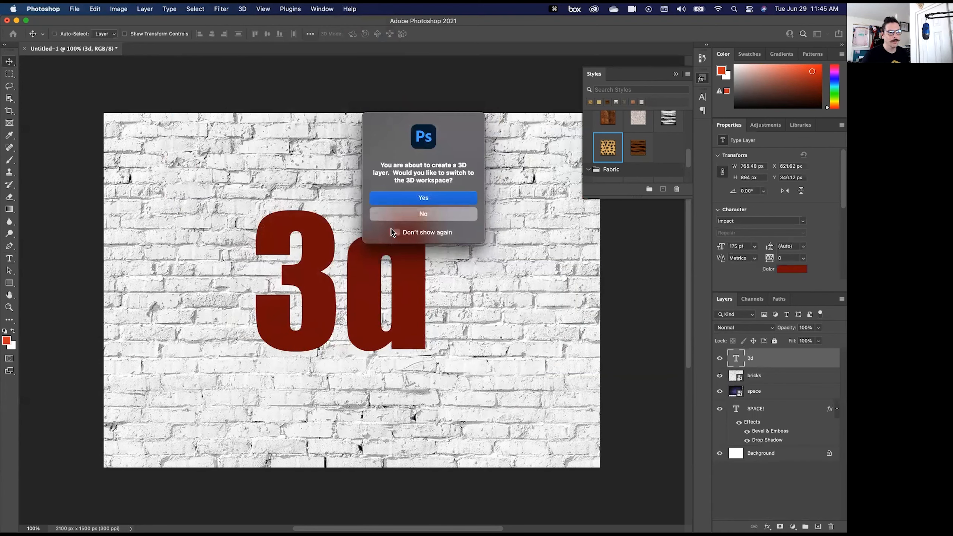
left_click(404, 201)
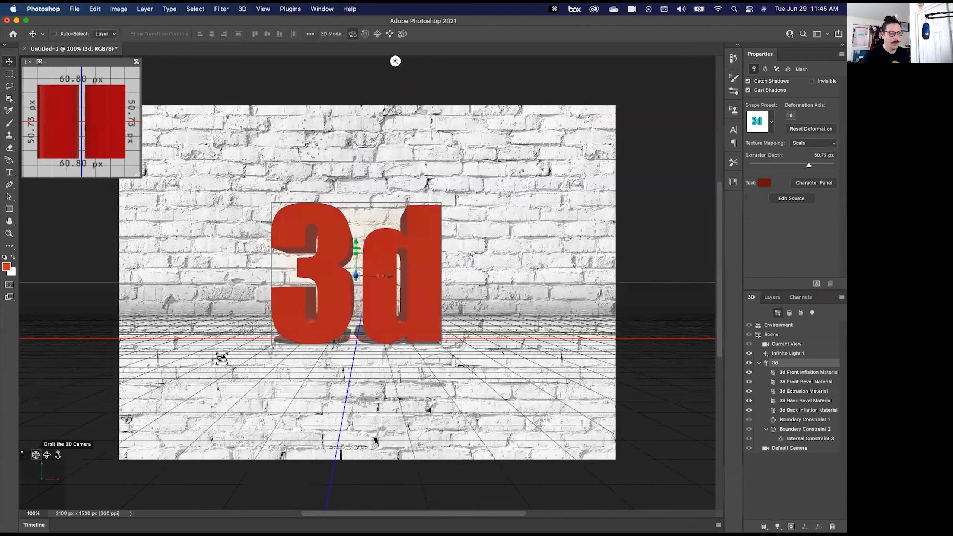
left_click_drag(259, 349, 221, 347)
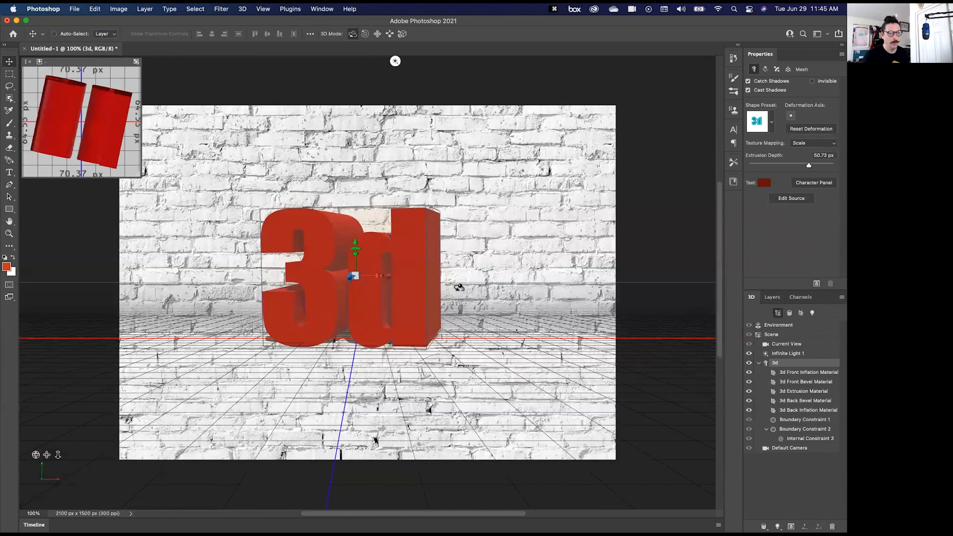
- Try several shape presets on the 3D text and apply the one whose extrusion tapers towards the back
left_click(771, 125)
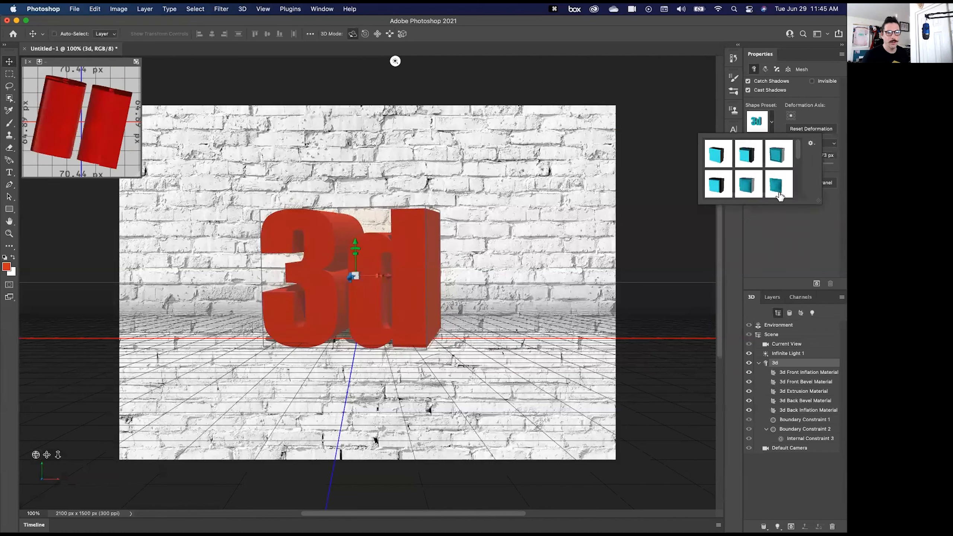
scroll(778, 180, "down", 2)
left_click(780, 168)
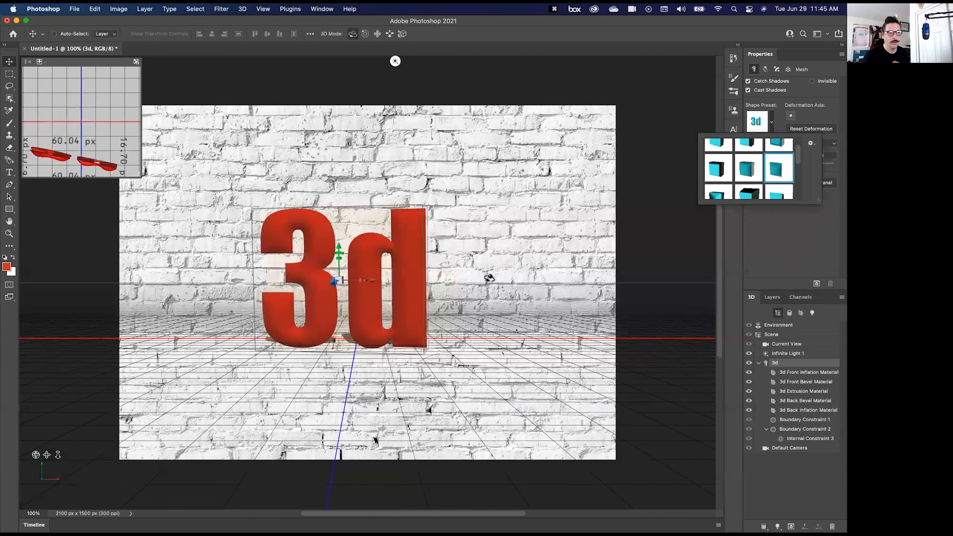
scroll(748, 173, "down", 1)
left_click(718, 192)
left_click(750, 193)
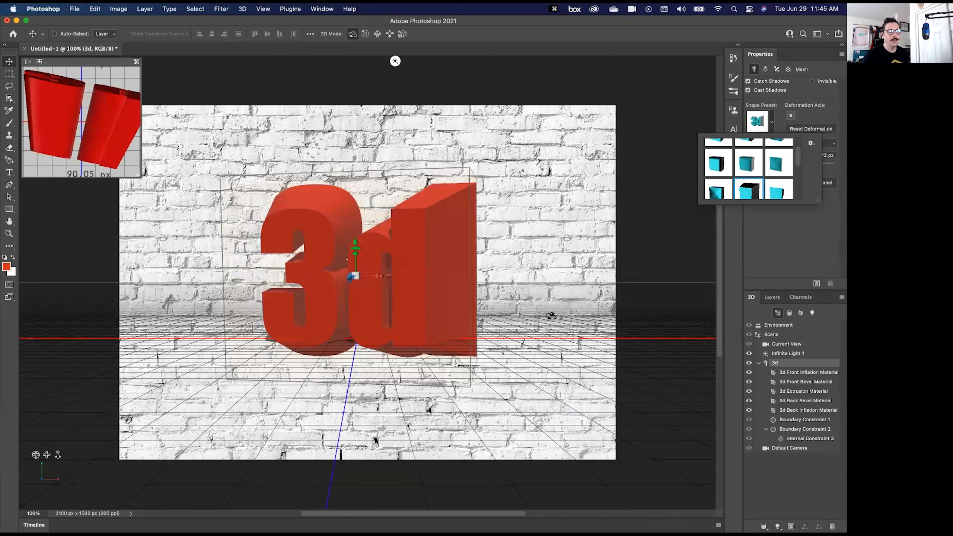
left_click(785, 195)
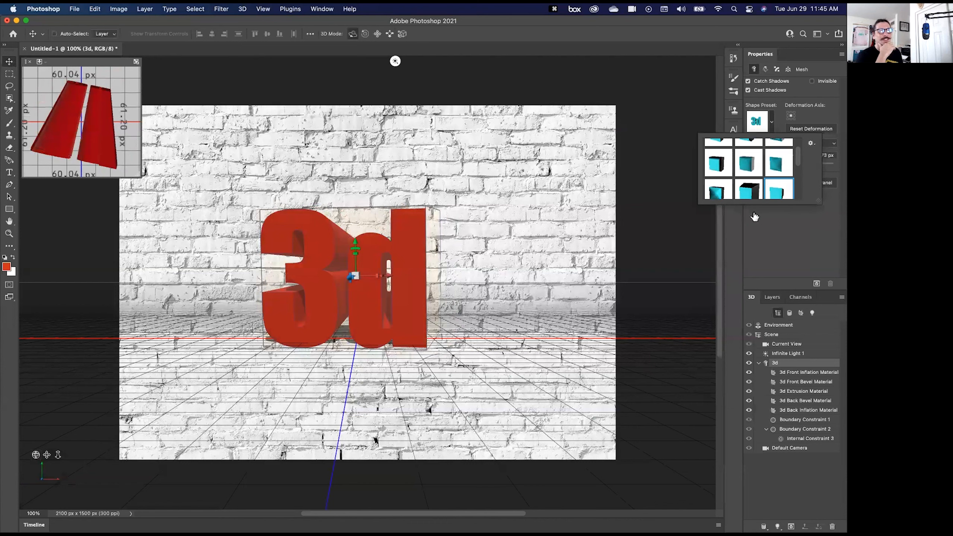
- Try rendering the 3D text layer and cancel the render
left_click(816, 284)
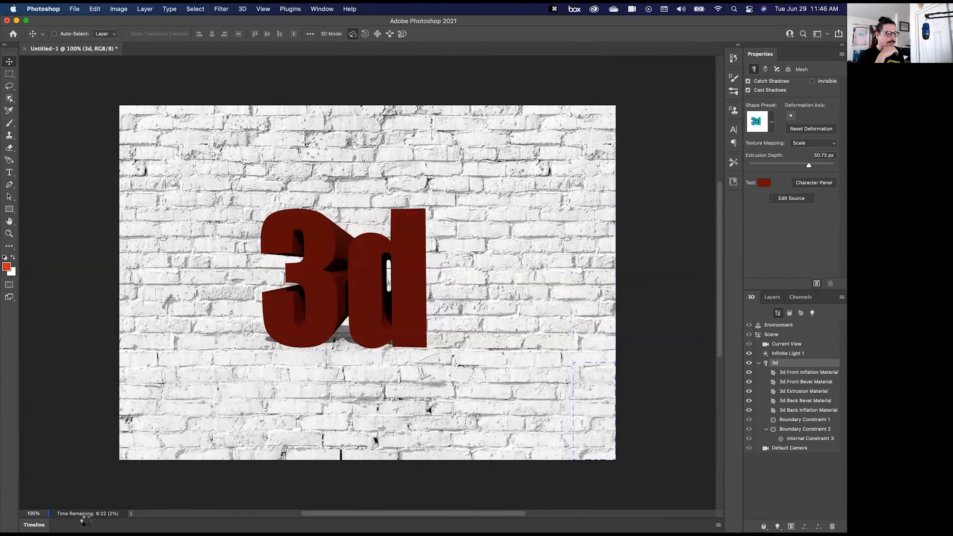
key("Escape")
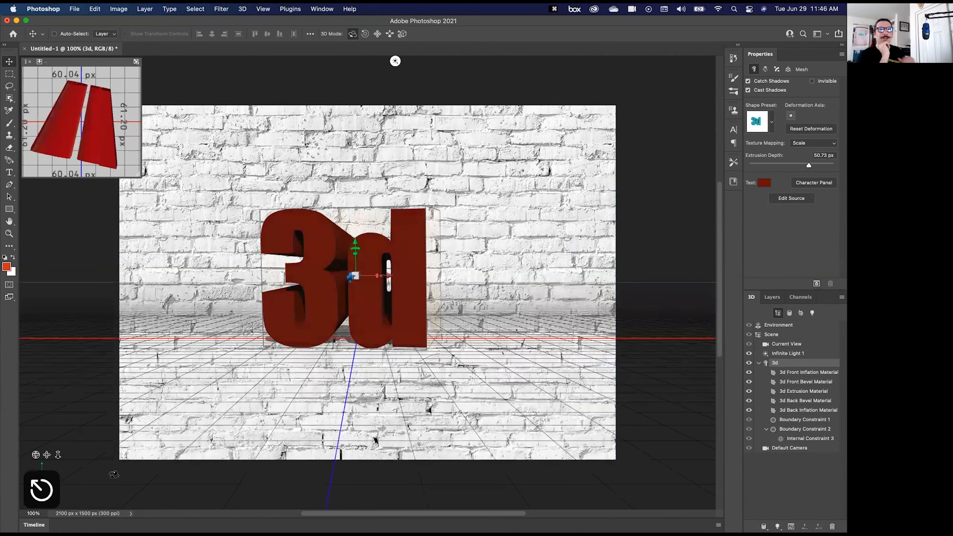